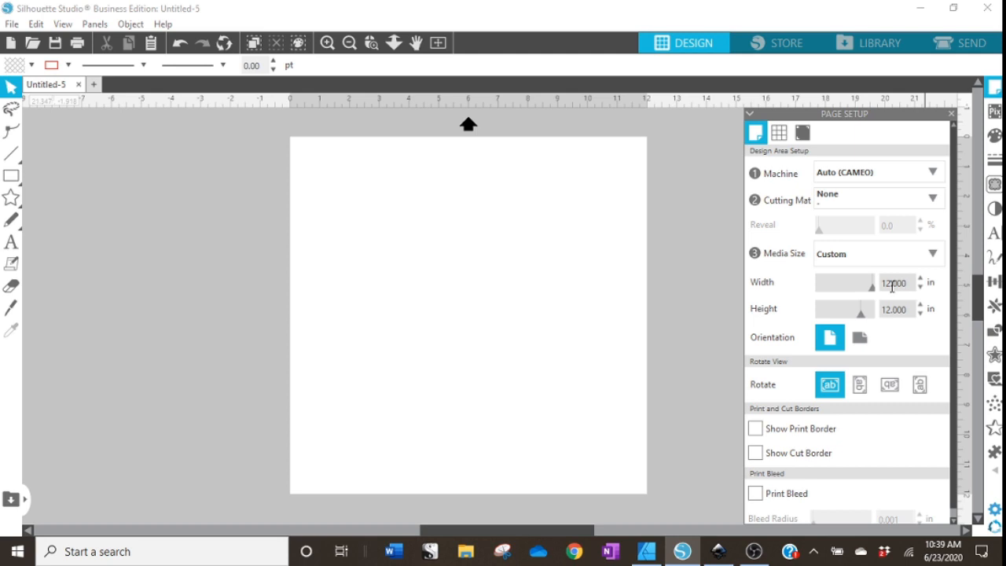
Set the page to 8.5 in wide and 11 in high, then close the page setup panel.
double_click(892, 286)
text(8.5)
key(Return)
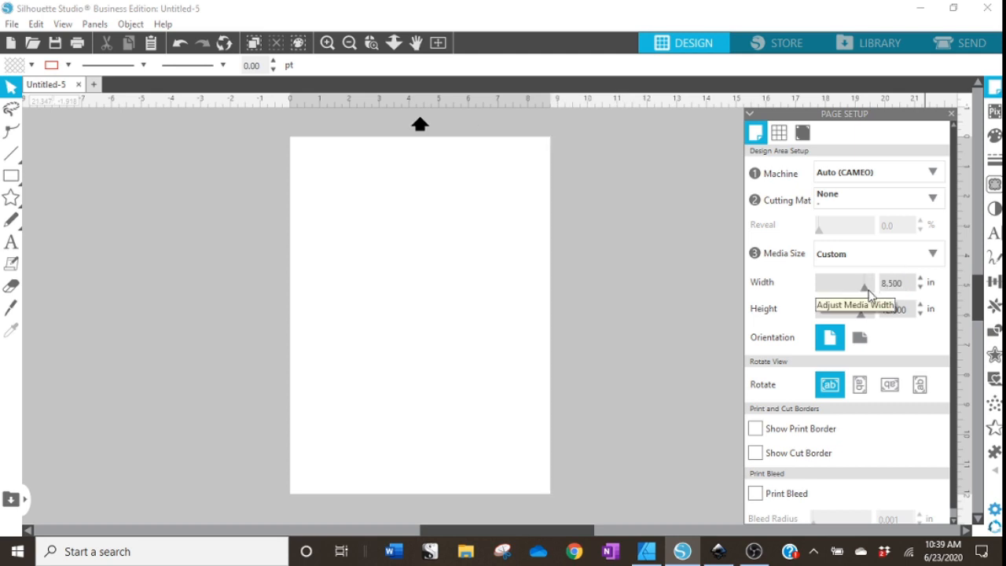
double_click(879, 312)
text(11.000)
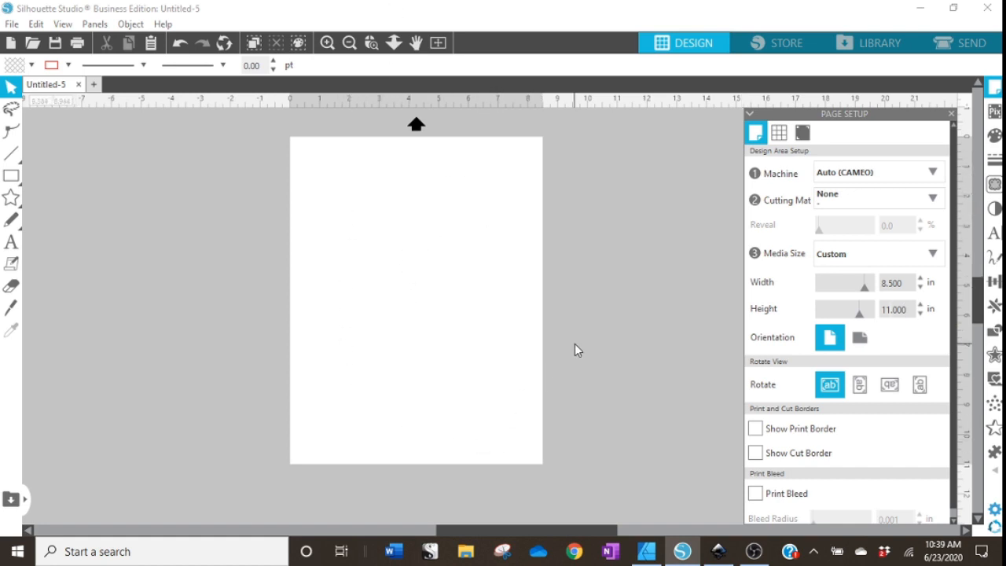
click(951, 114)
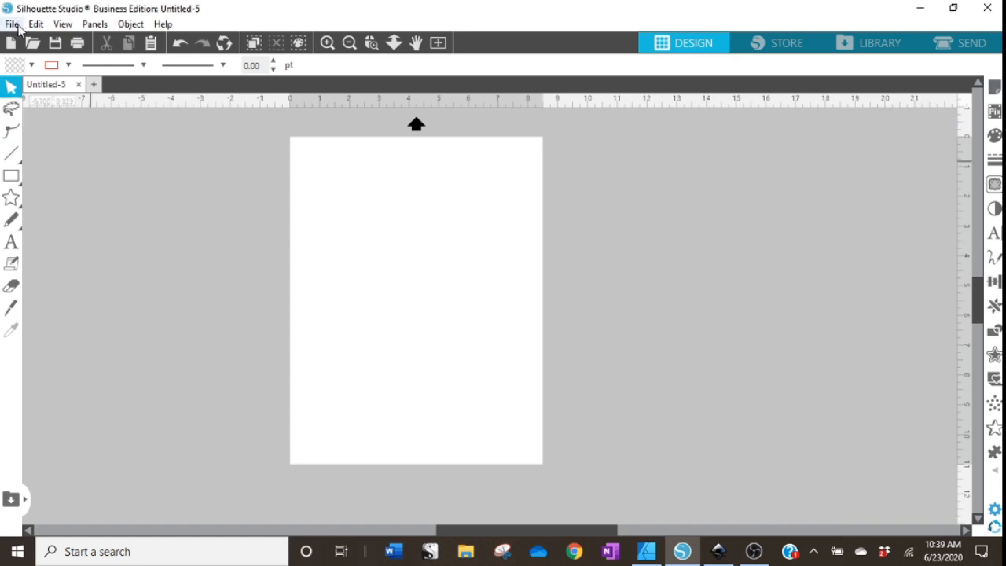
Confirm Letter (8.5 x 11 in) paper, portrait, in the print page setup.
click(13, 25)
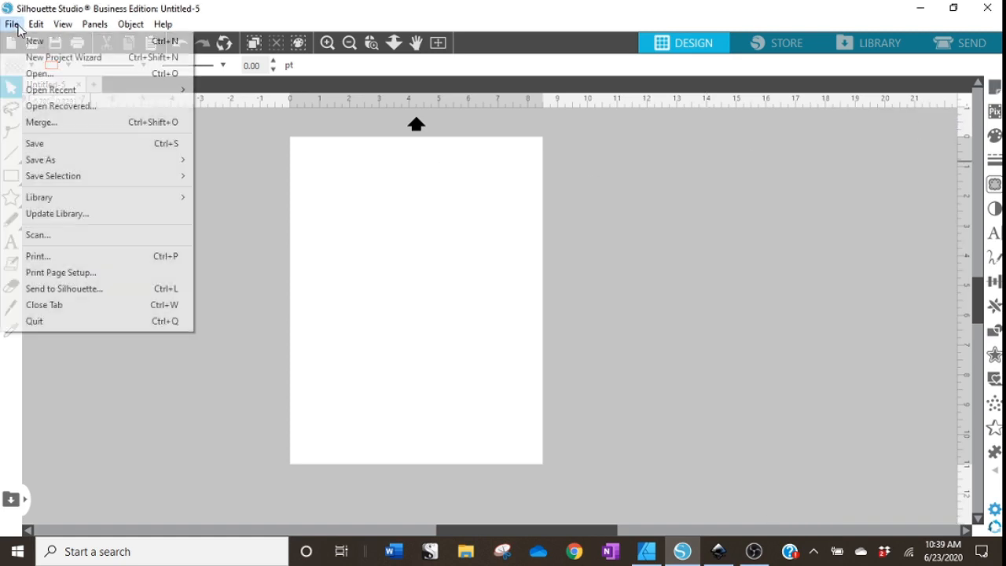
click(61, 274)
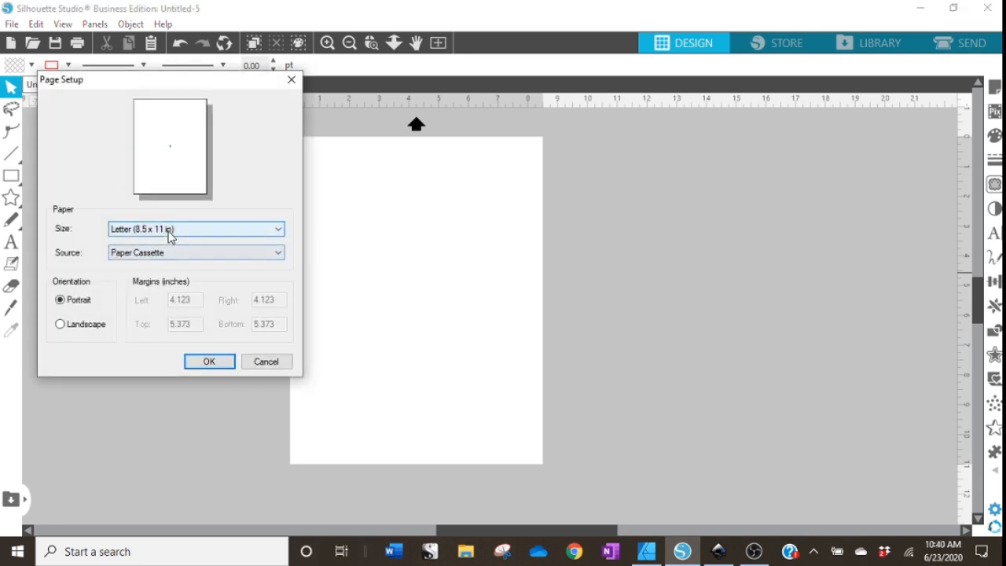
click(209, 363)
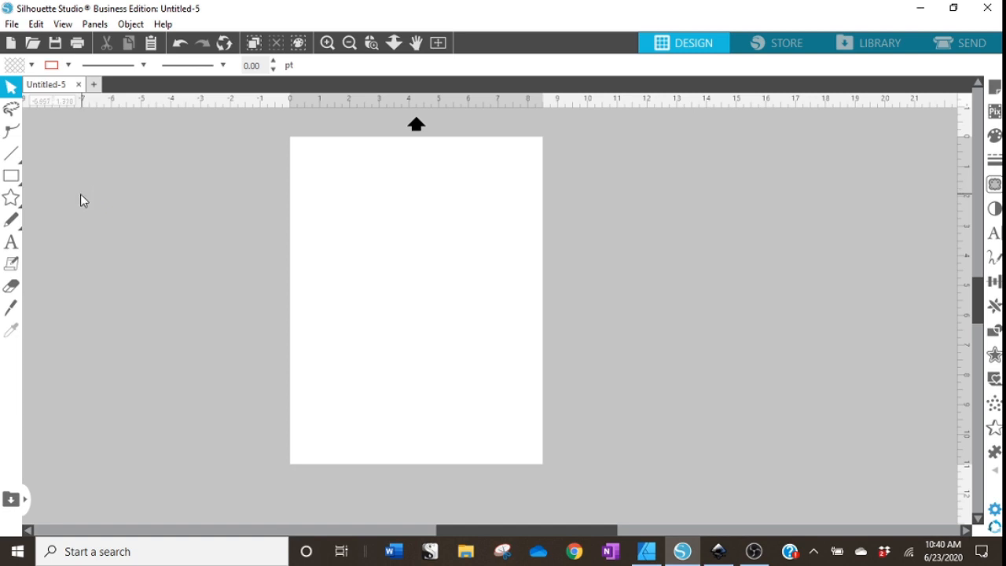
Draw a rectangle about 4.75 by 5.6 inches near the top of the page.
mouse_move(18, 191)
click(33, 174)
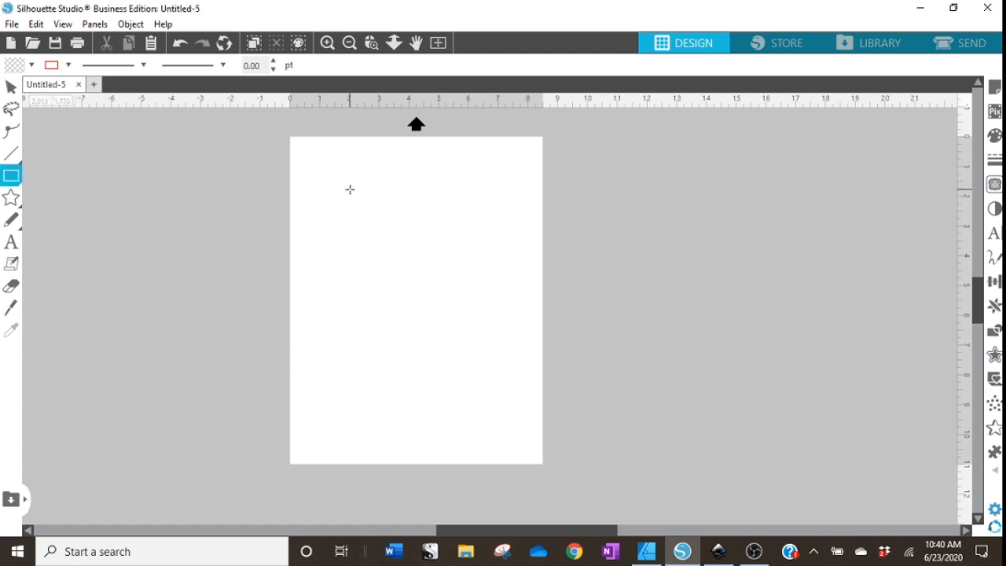
drag(325, 178, 467, 344)
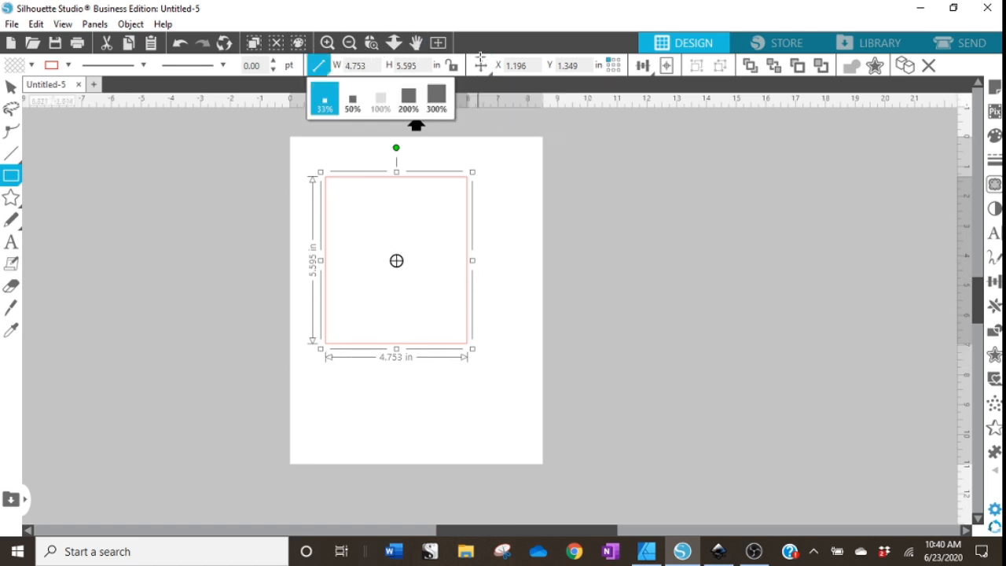
Set the rectangle to 5.25 in wide and 7.125 in high, and move it lower on the page.
drag(363, 66, 339, 67)
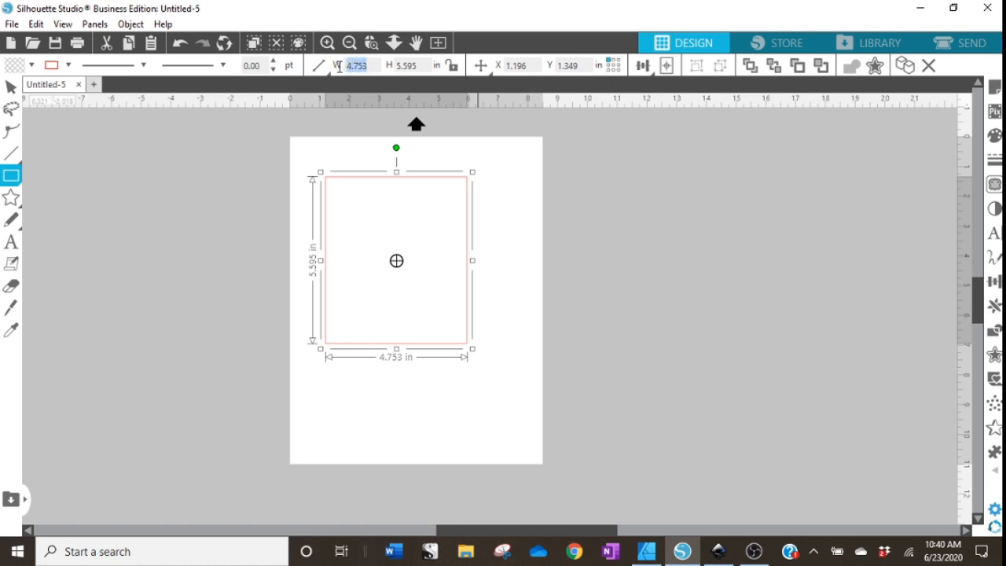
text(5.25)
key(Return)
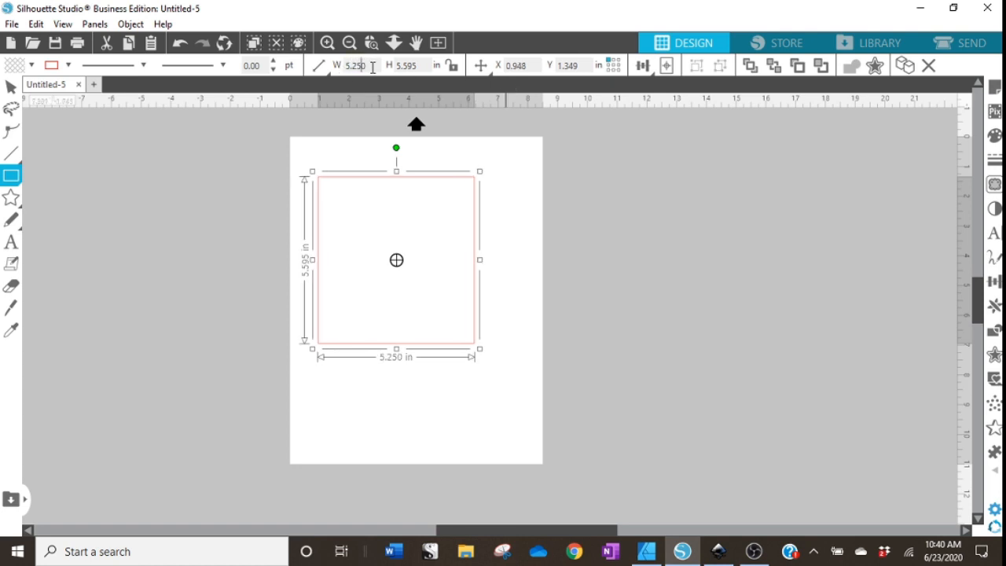
drag(420, 65, 389, 65)
text(7.125)
key(Return)
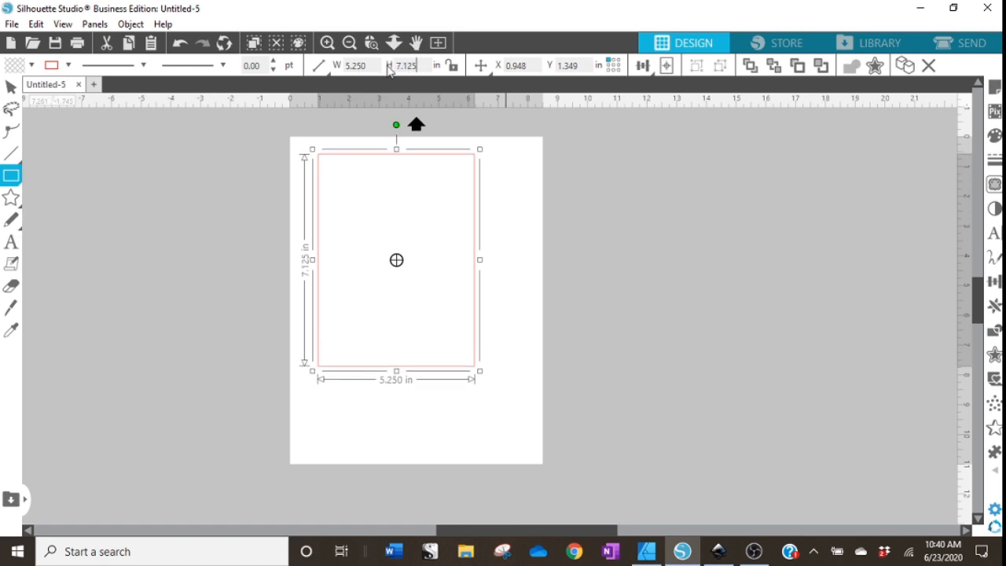
click(11, 86)
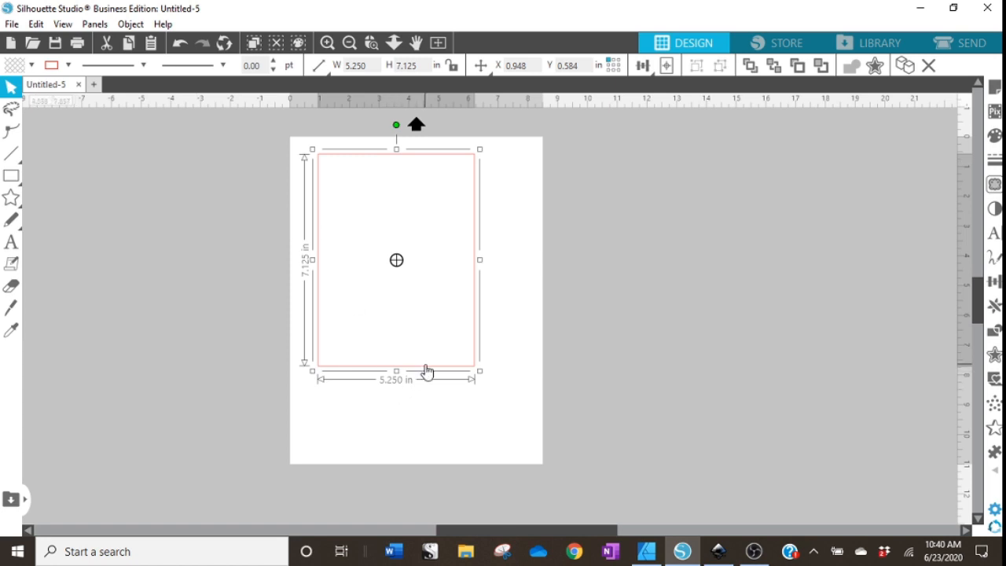
drag(426, 370, 449, 397)
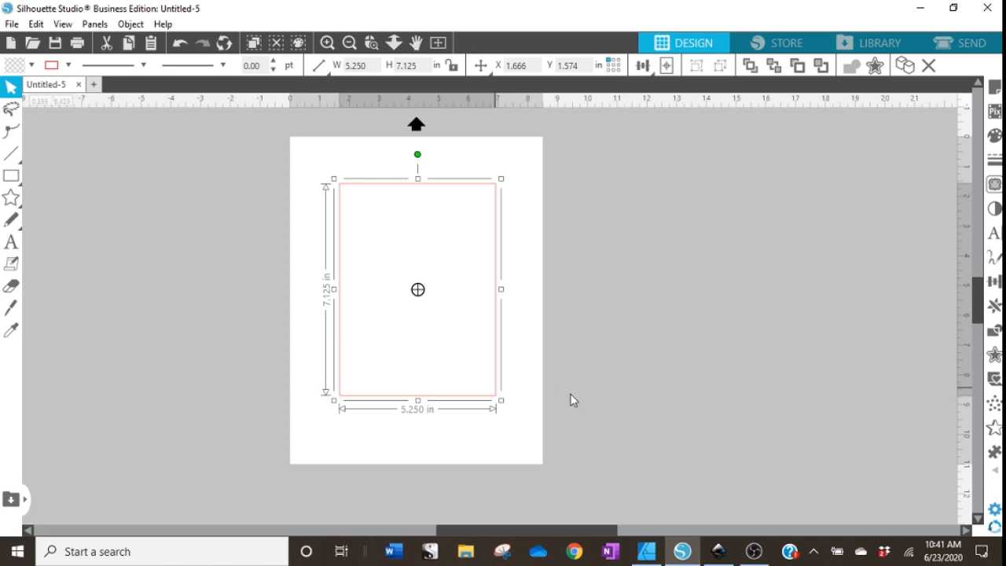
Duplicate the rectangle and set the copy to 5.75 by 7.625 inches.
right_click(495, 403)
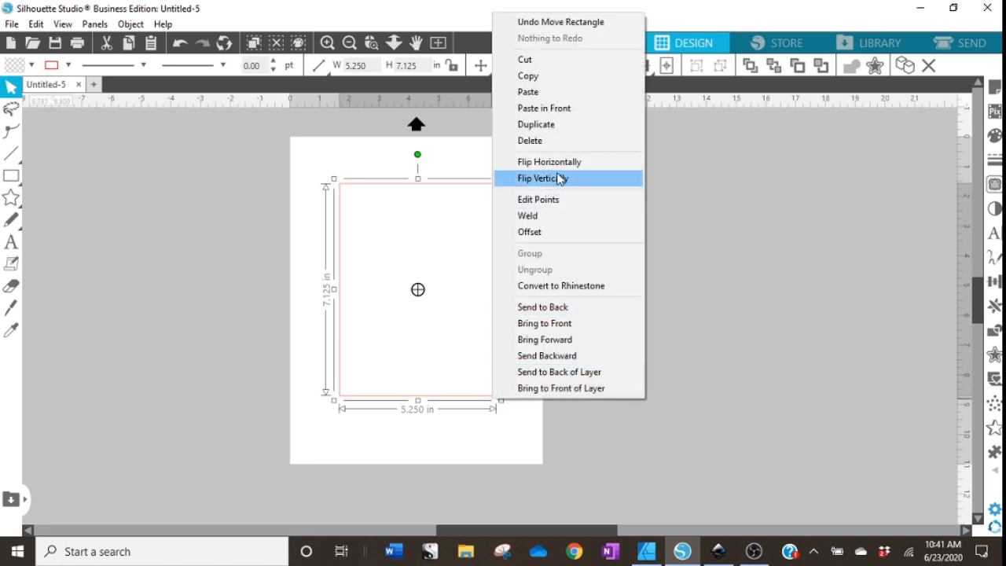
click(567, 125)
drag(510, 370, 581, 353)
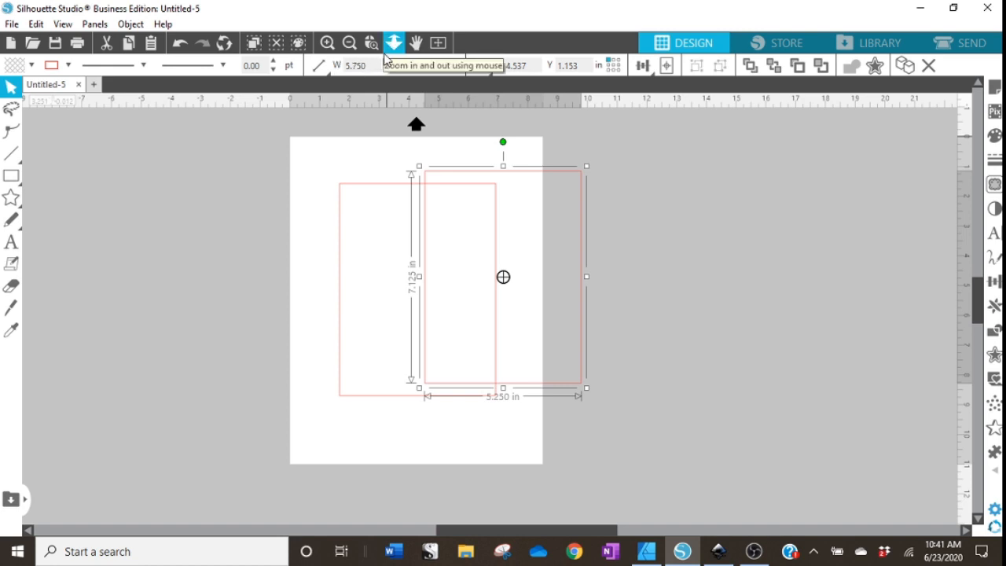
key(Return)
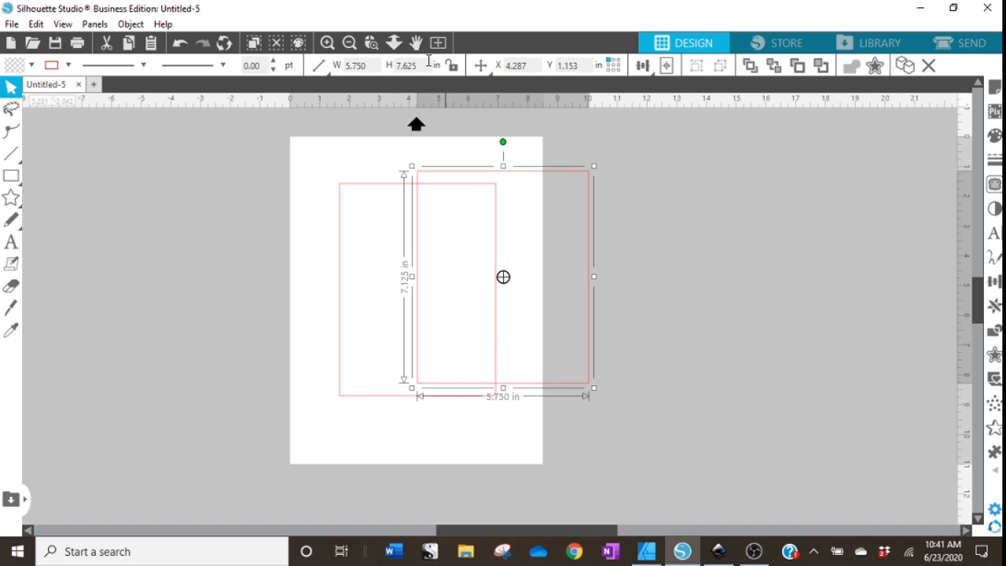
key(Return)
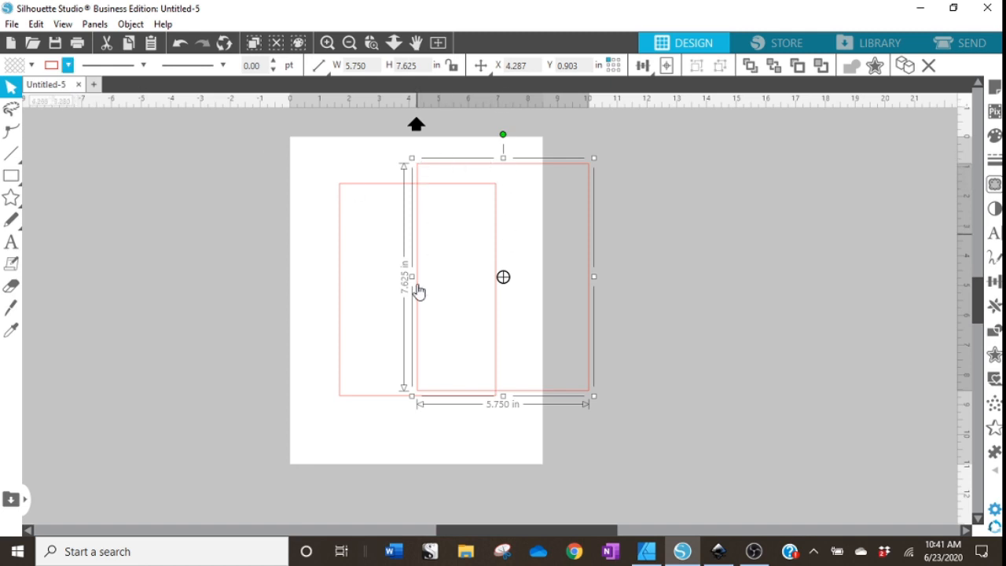
Give the larger rectangle a blue outline with a 3.50 pt line width.
click(68, 66)
click(54, 88)
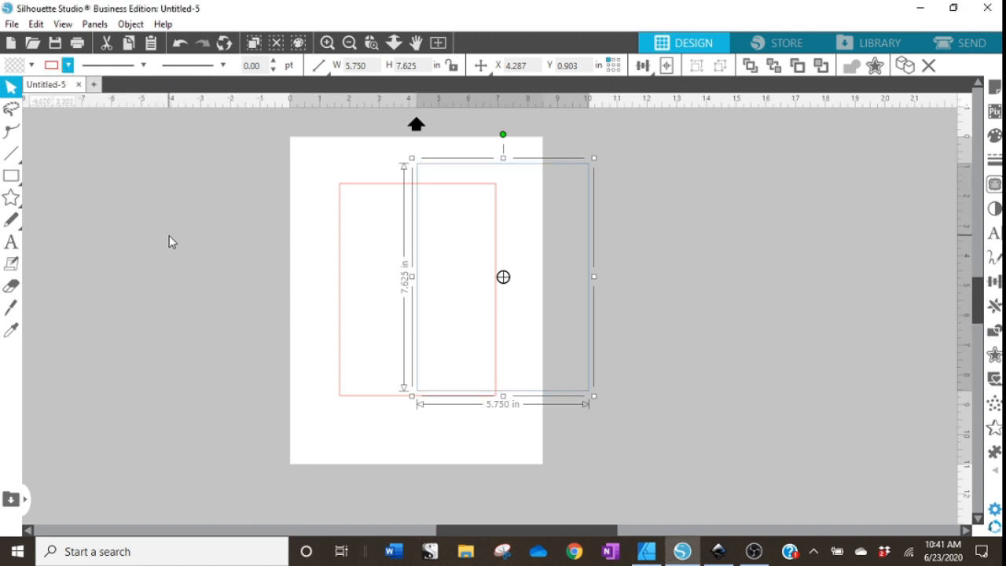
click(273, 60)
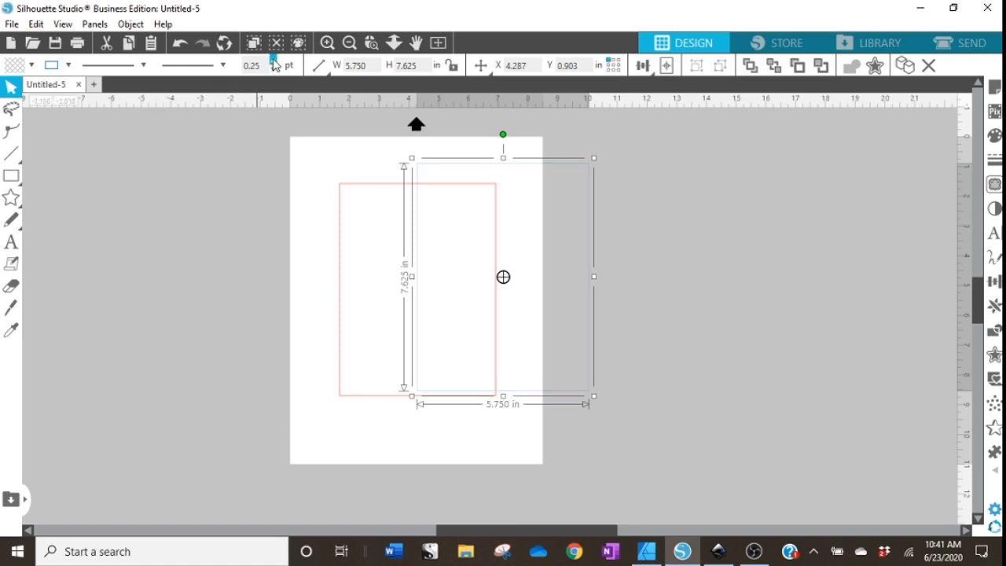
click(273, 61)
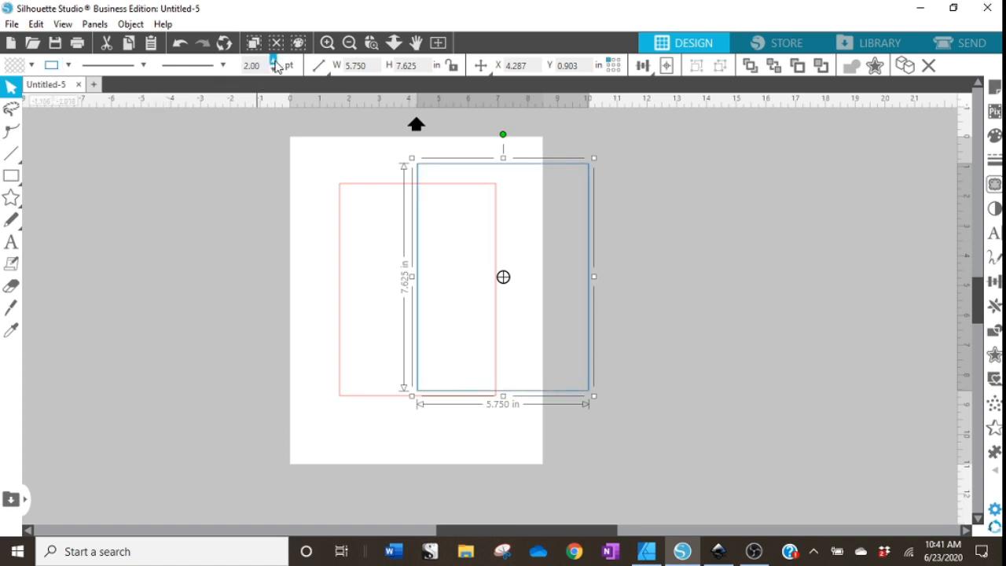
click(273, 62)
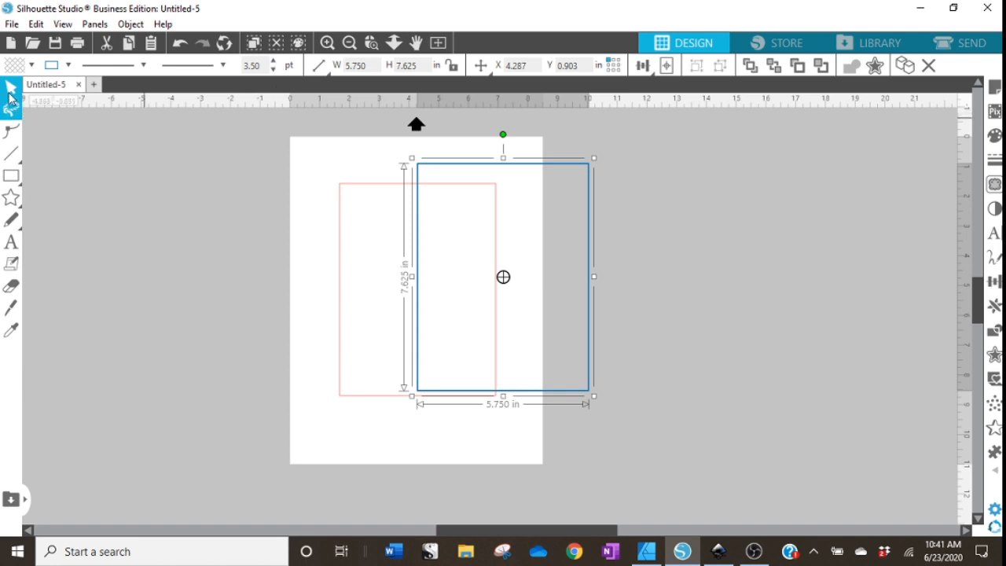
Center the blue rectangle around the smaller red rectangle.
click(561, 403)
drag(561, 403, 492, 408)
click(553, 417)
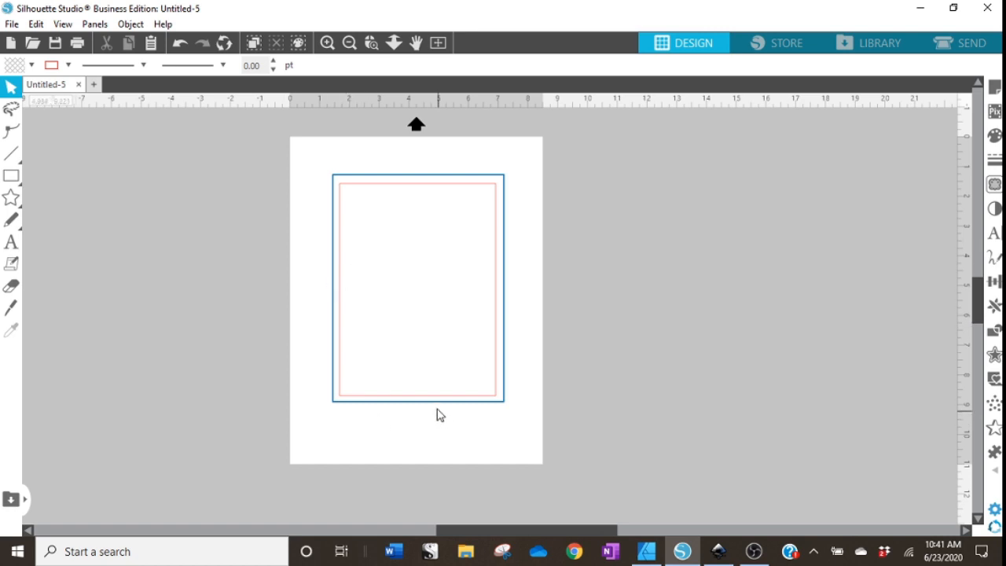
drag(372, 402, 371, 407)
click(540, 358)
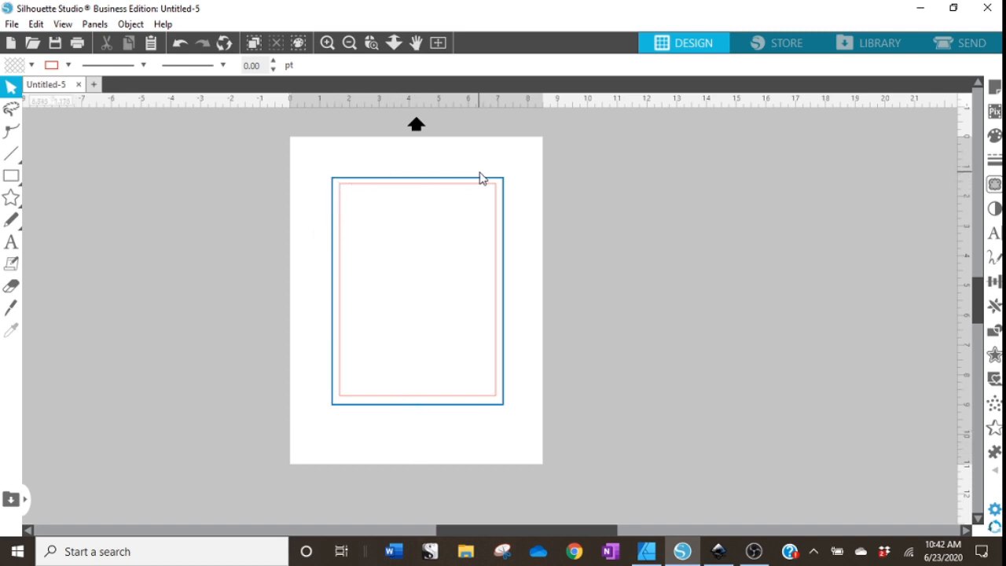
Move the red rectangle off the page to the right.
click(486, 403)
drag(485, 404, 828, 380)
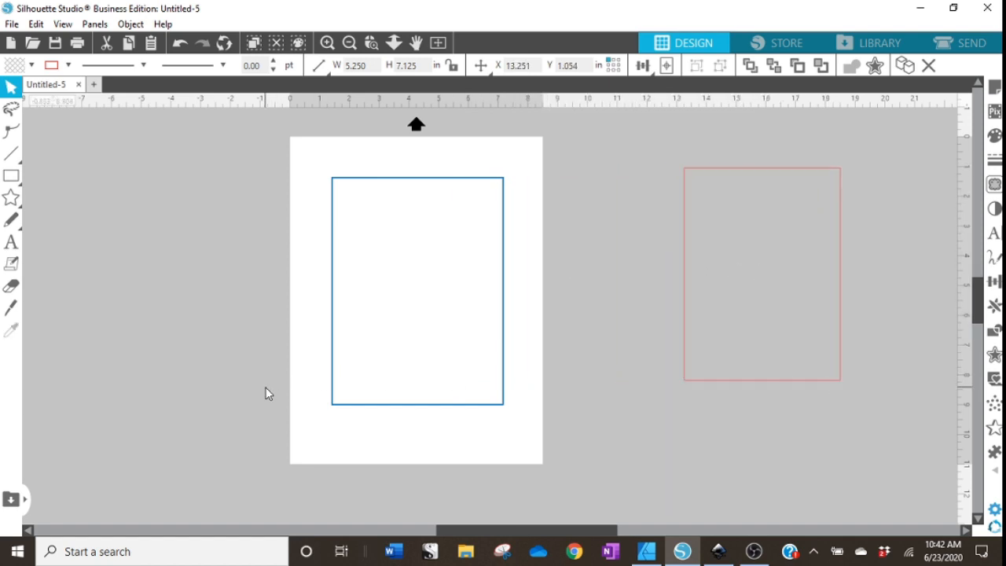
Merge the shiplap2 image from the WOOD DIGITAL PAPERS folder into the document.
click(45, 155)
click(11, 23)
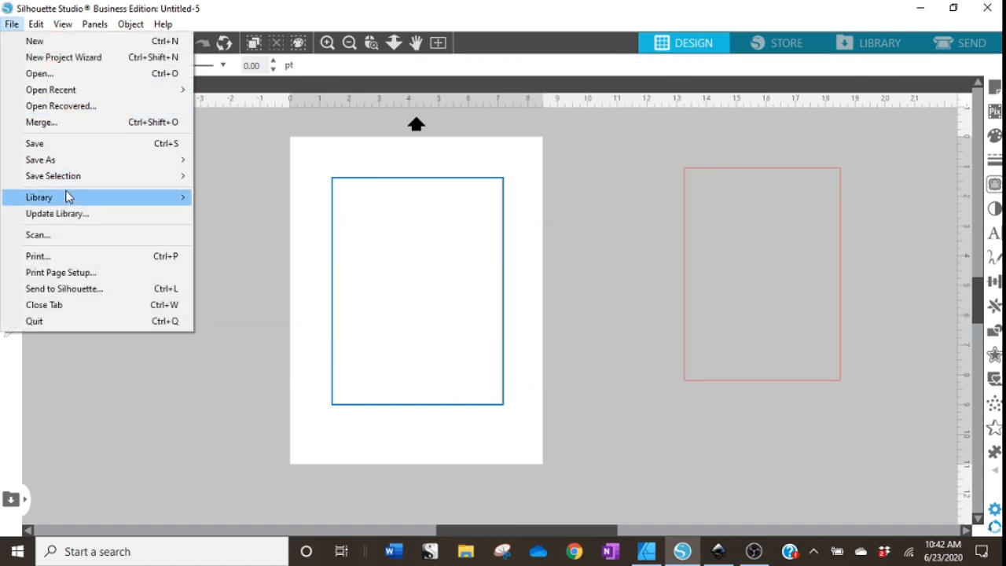
click(65, 124)
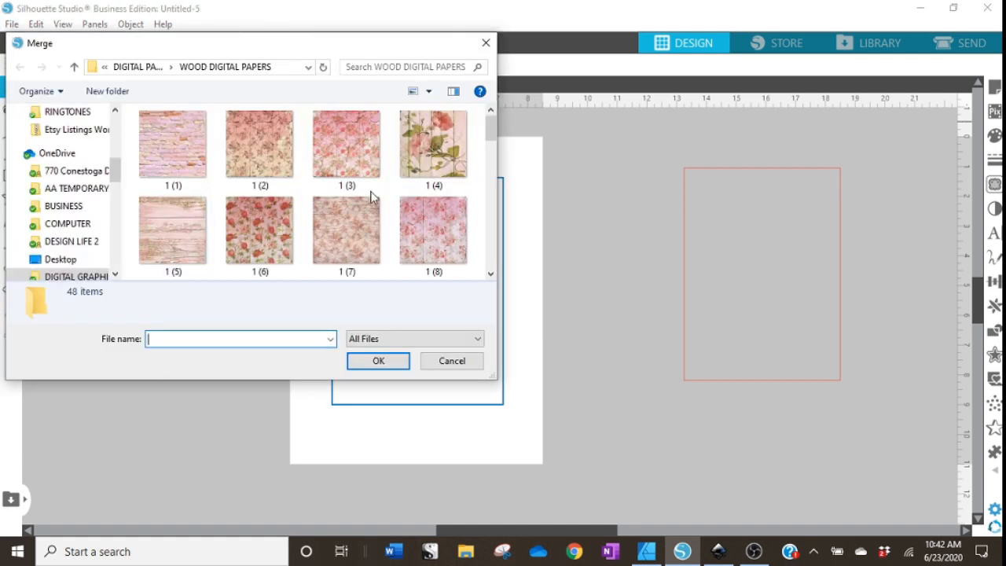
scroll(430, 212, down, 1)
scroll(431, 212, down, 4)
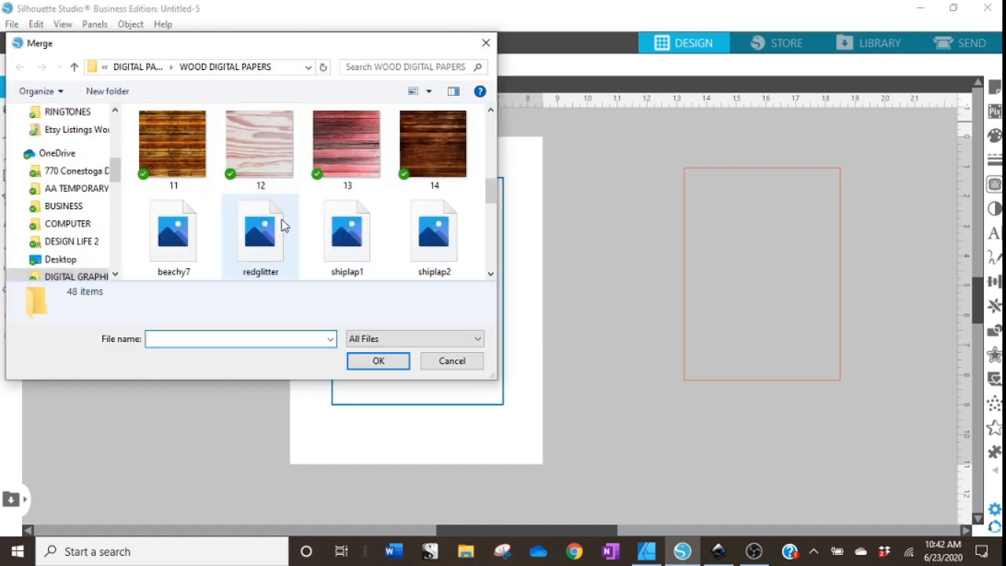
scroll(284, 226, down, 1)
click(433, 147)
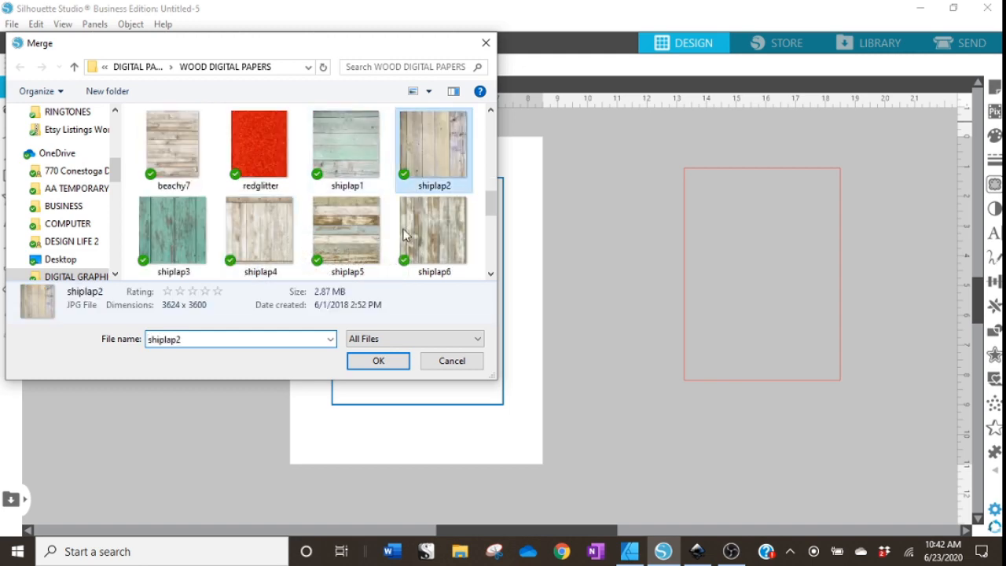
click(378, 362)
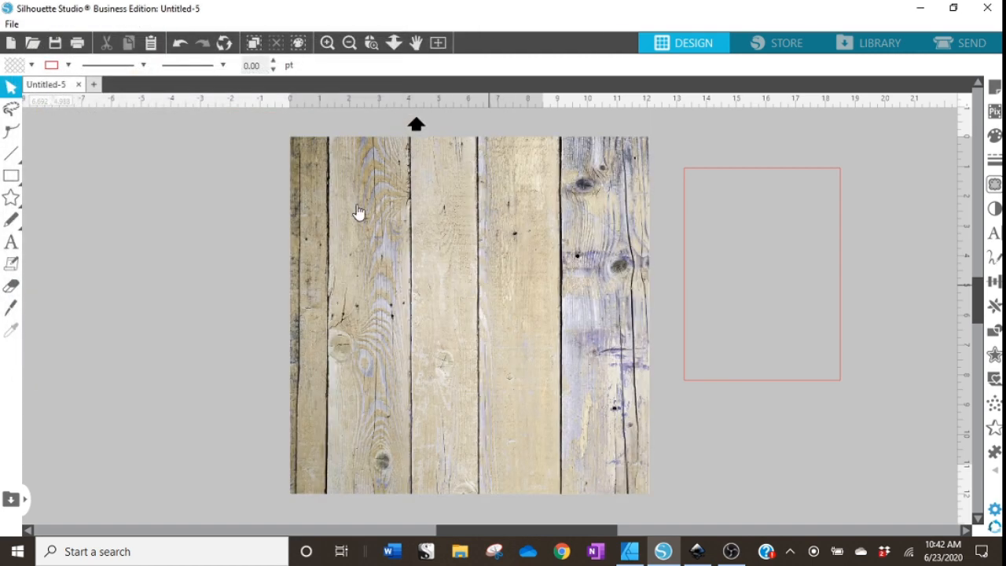
Shrink the wood image to about 8.8 inches and bring the blue rectangle to the front.
drag(654, 131, 550, 229)
drag(481, 384, 392, 315)
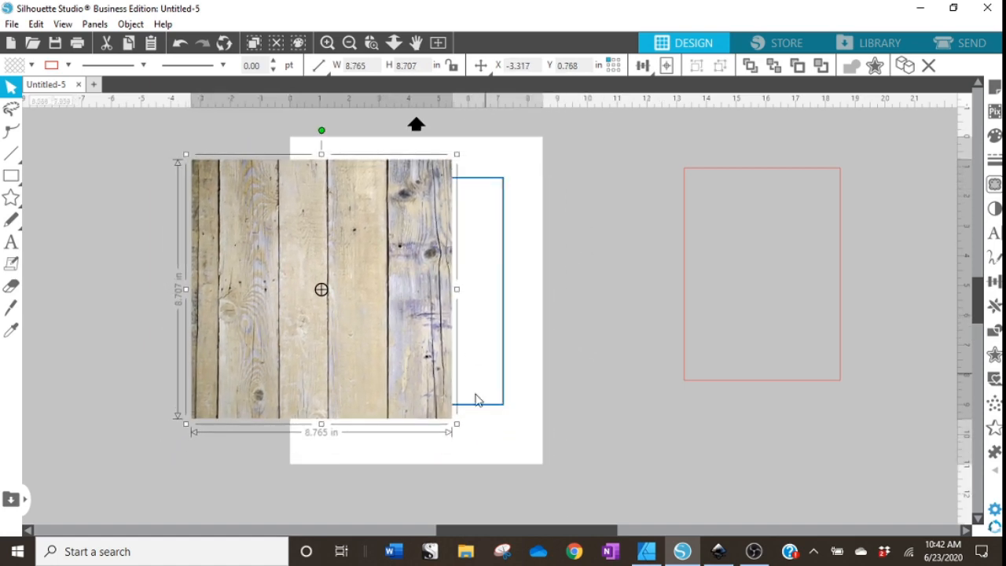
right_click(504, 330)
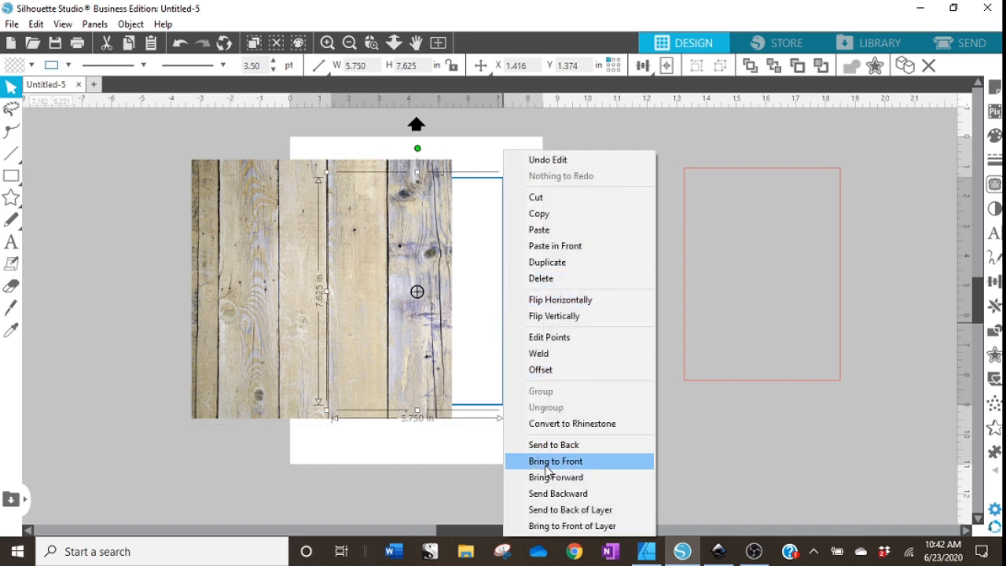
click(548, 464)
Scale the wood image to about 7.8 inches and position it behind the blue rectangle.
drag(260, 390, 341, 382)
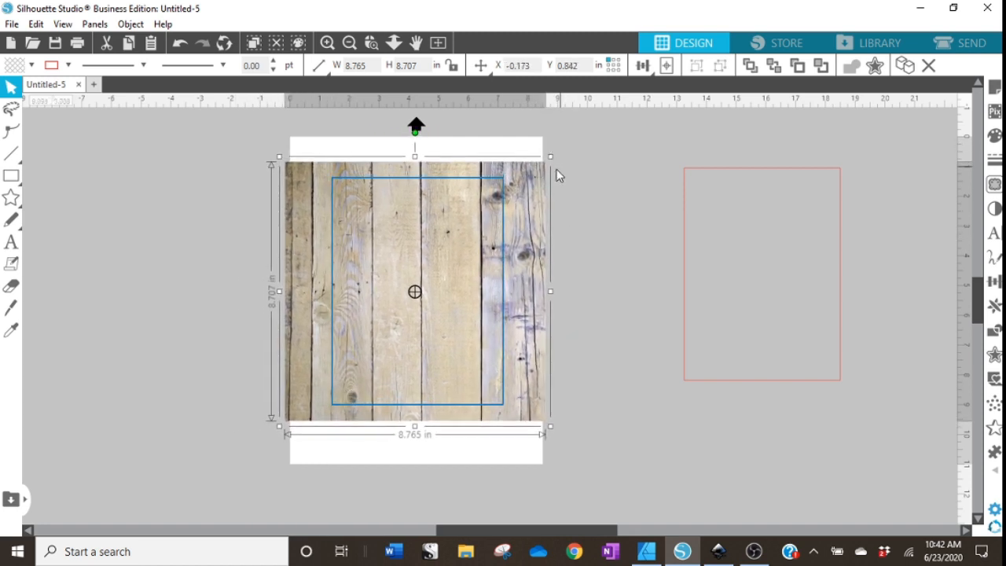
drag(553, 156, 536, 170)
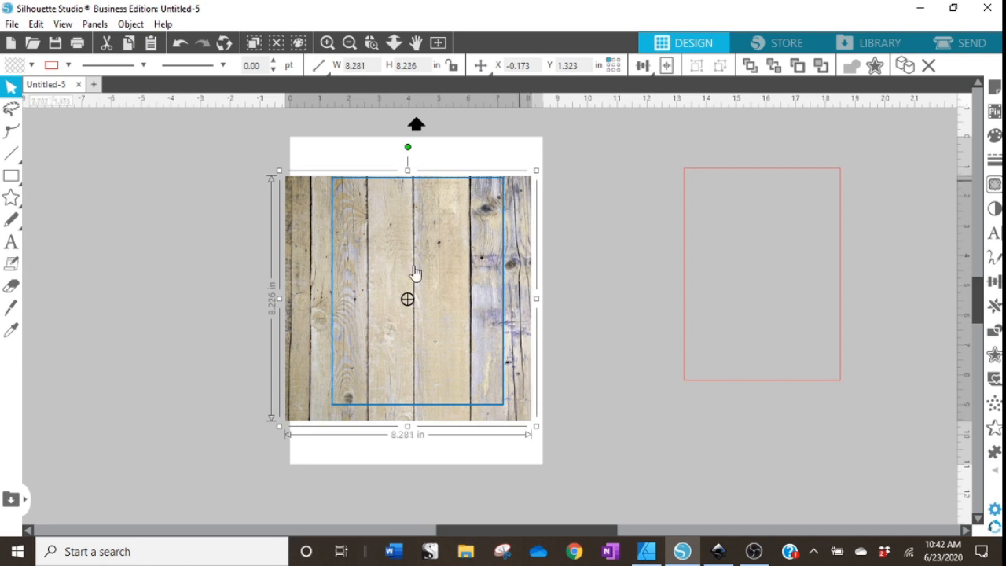
drag(279, 426, 296, 419)
click(424, 470)
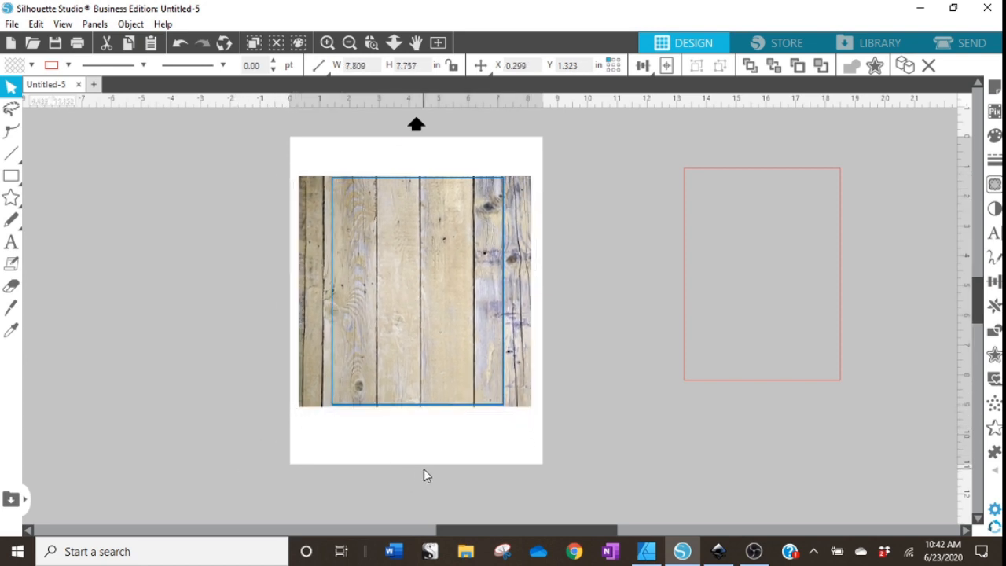
click(485, 406)
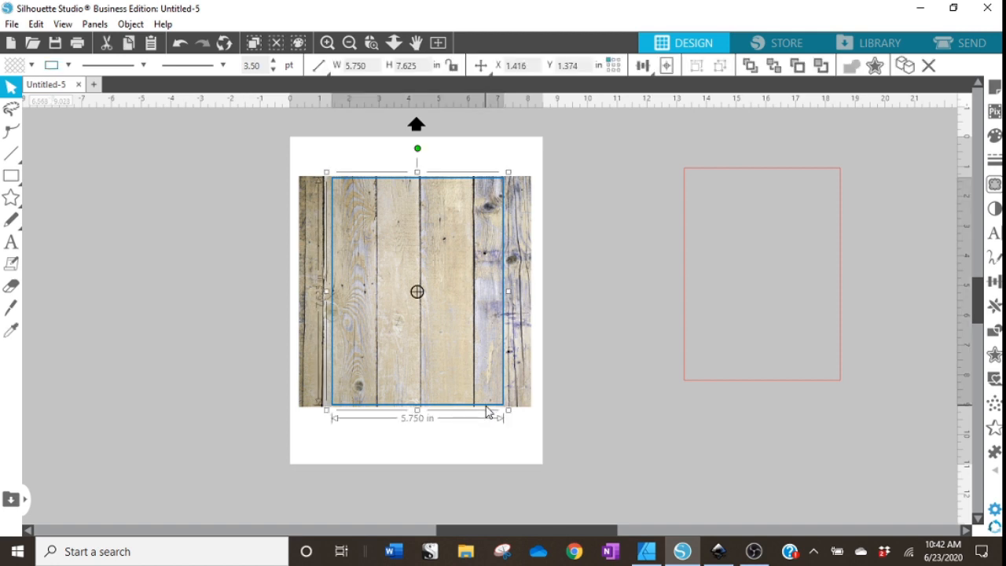
drag(485, 407, 486, 407)
right_click(484, 412)
click(487, 415)
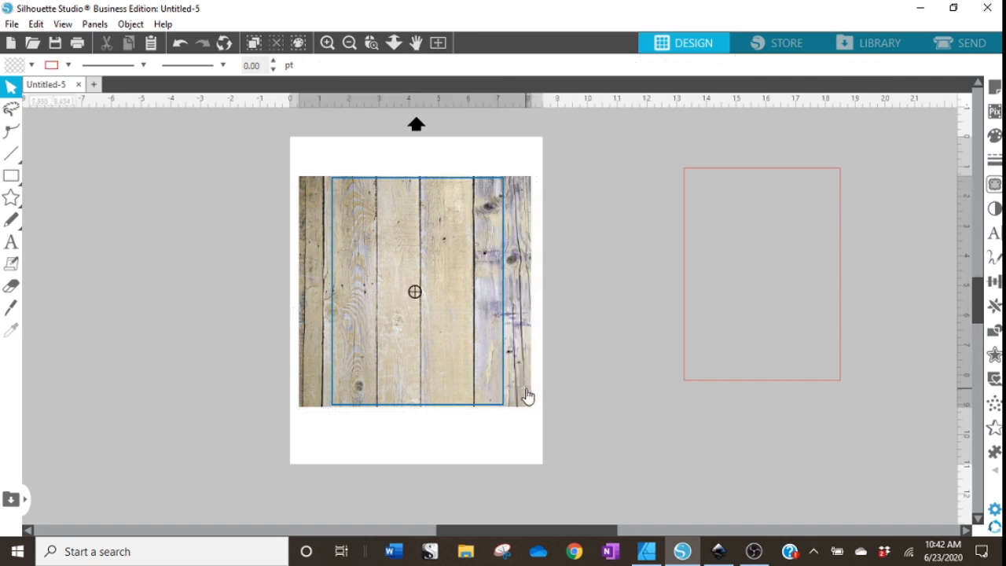
Bring the wood image in front of the blue rectangle.
right_click(528, 396)
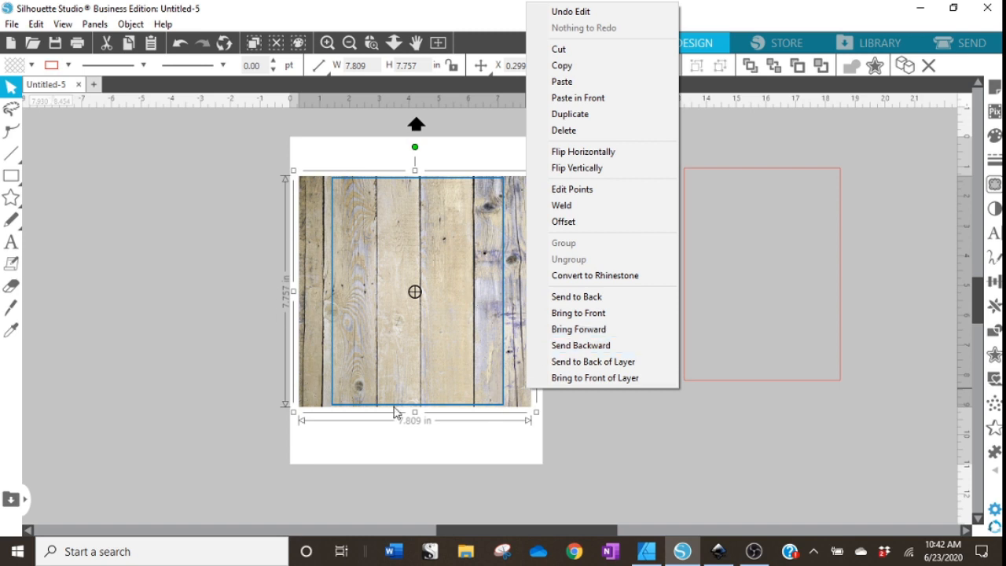
click(591, 312)
Divide the wood image with the blue rectangle and delete the outer trimmed piece.
drag(576, 447, 235, 147)
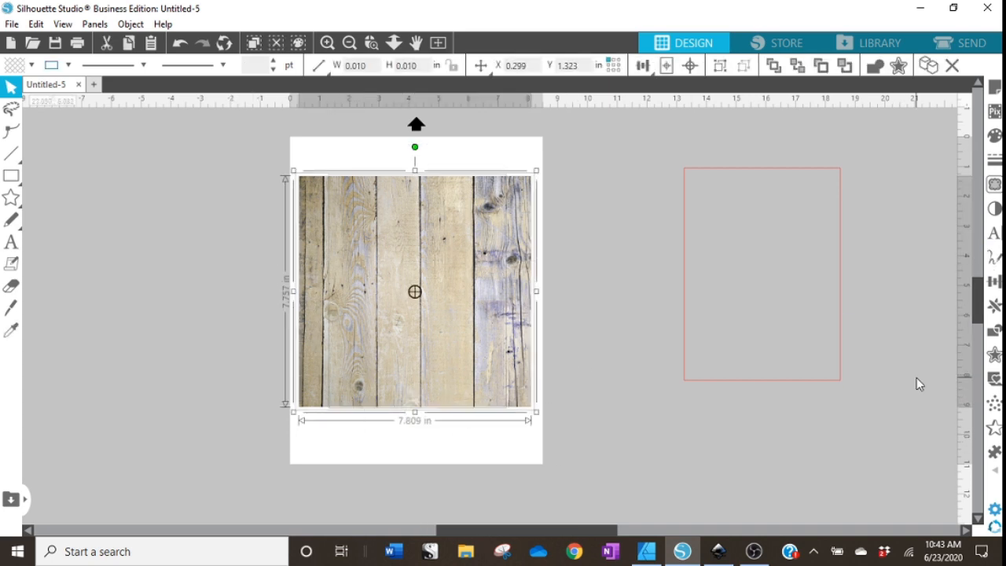
click(994, 330)
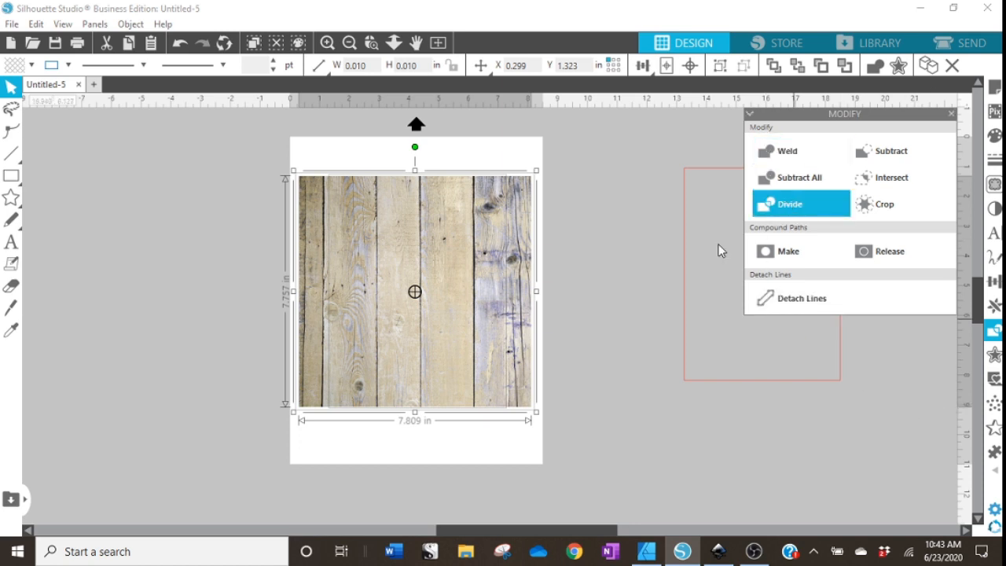
click(584, 337)
drag(511, 354, 231, 325)
right_click(231, 326)
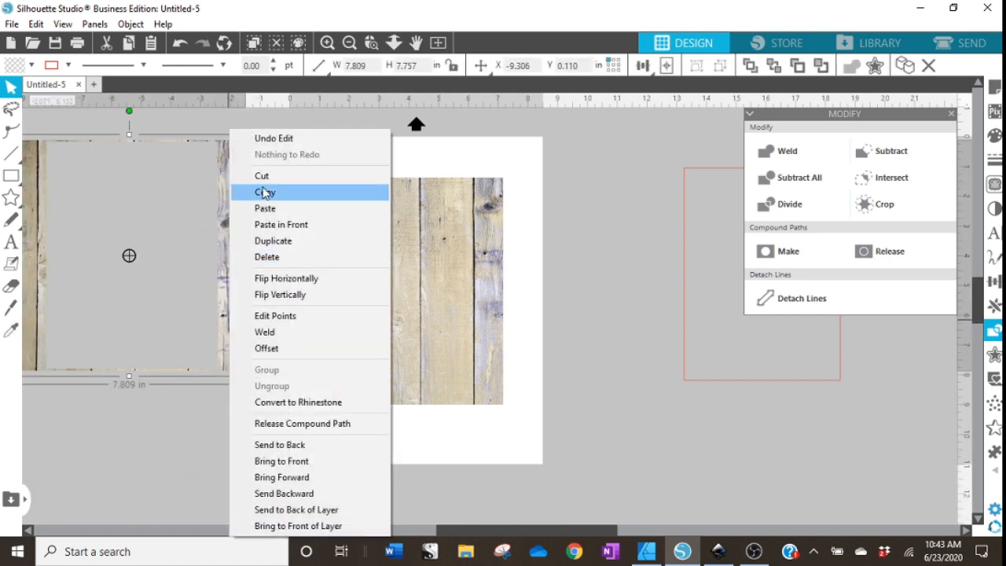
click(269, 256)
click(447, 303)
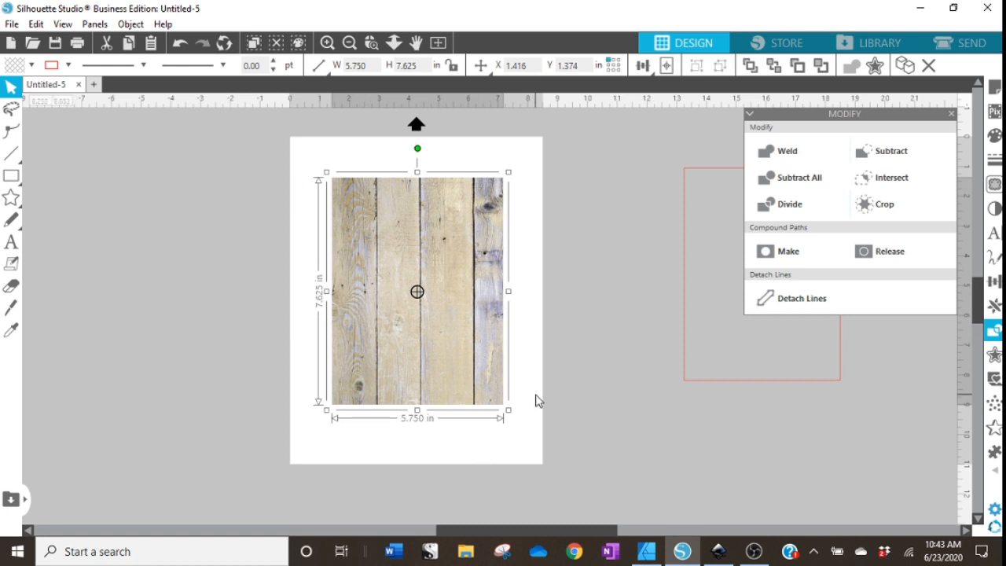
Move the red rectangle onto the cropped wood image and bring it to the front.
click(525, 358)
click(486, 310)
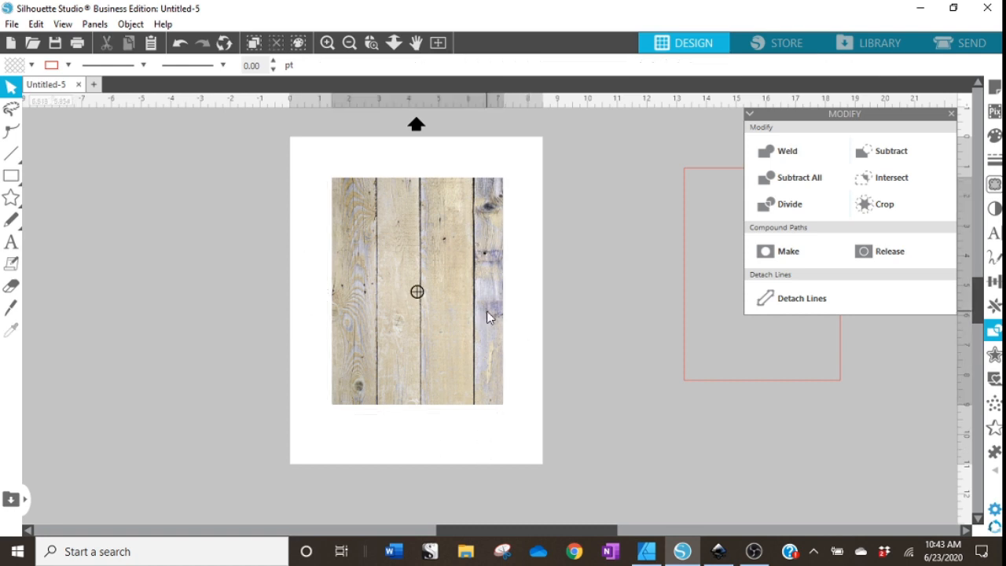
click(557, 354)
drag(775, 386, 495, 399)
right_click(542, 391)
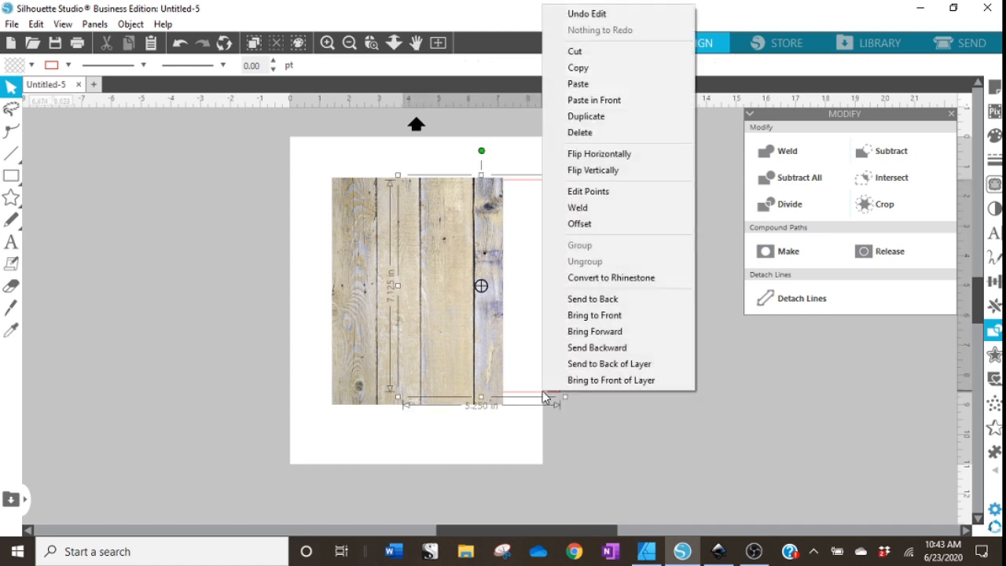
click(619, 315)
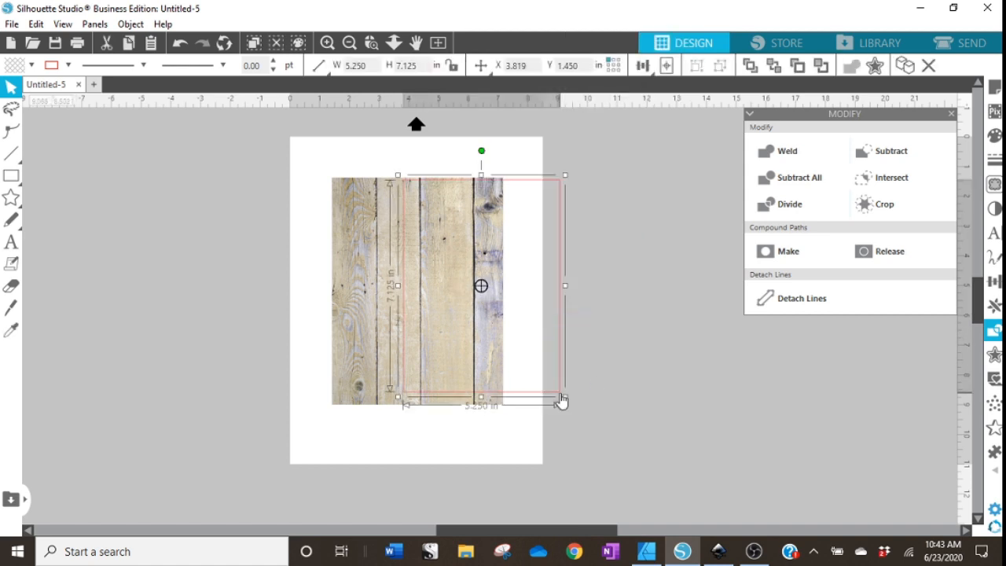
drag(561, 401, 498, 403)
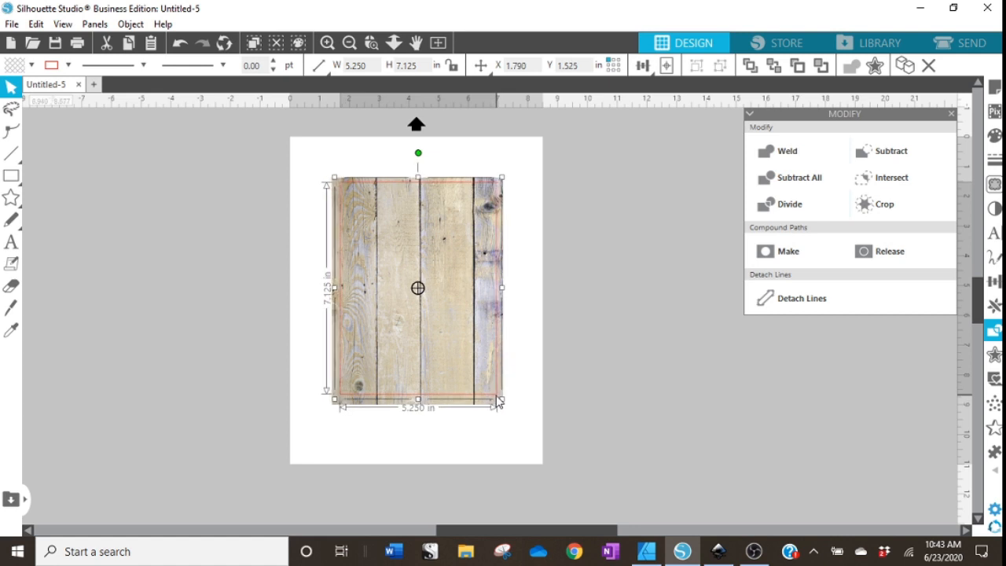
Select the red rectangle and wood image together and center-align them.
click(541, 398)
drag(582, 449, 299, 129)
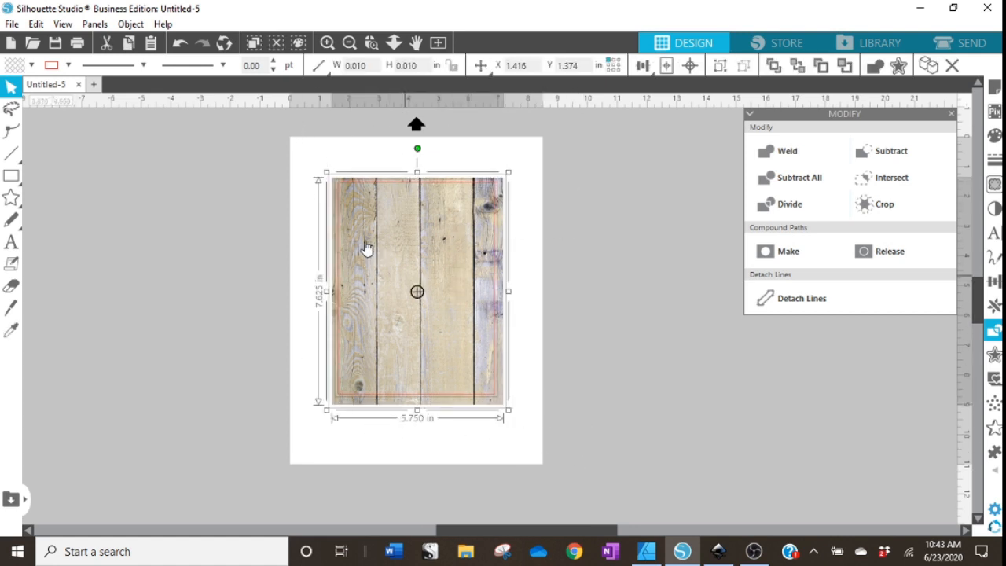
click(691, 68)
click(534, 348)
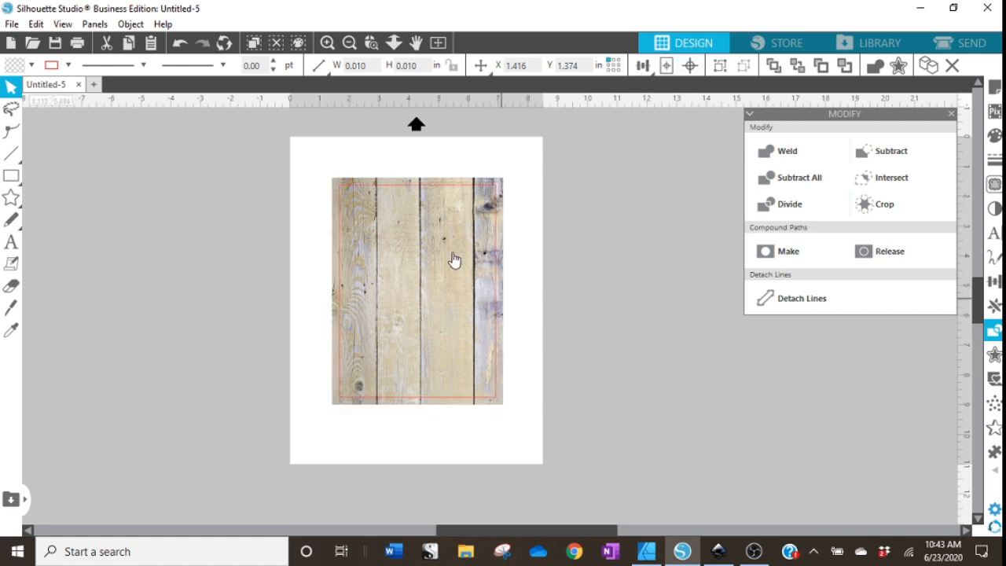
Merge the PUT MY MEAT IN YOUR MOUTH_OLAS image from the JUNE 2020 sublimation folder into the document.
click(327, 43)
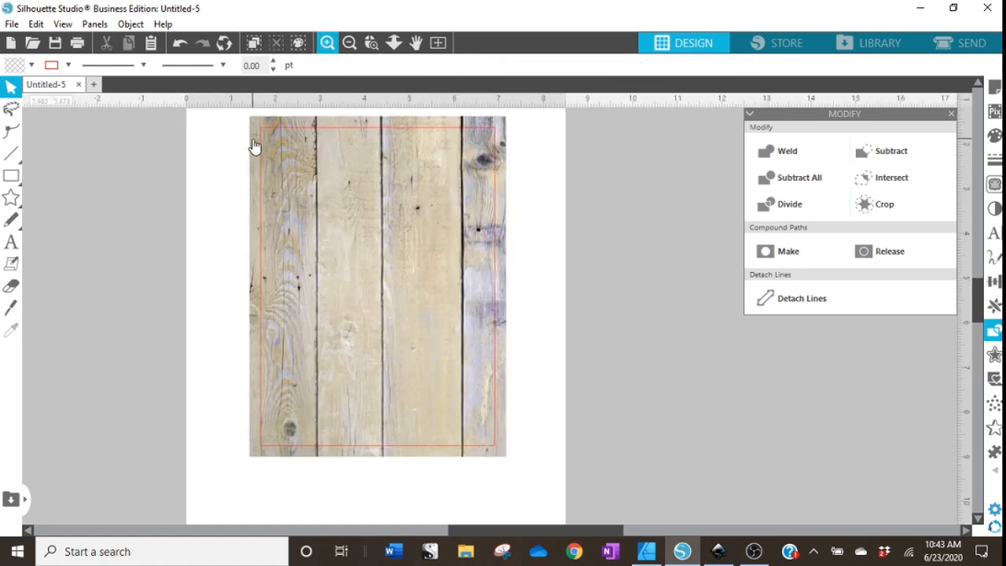
scroll(567, 375, up, 1)
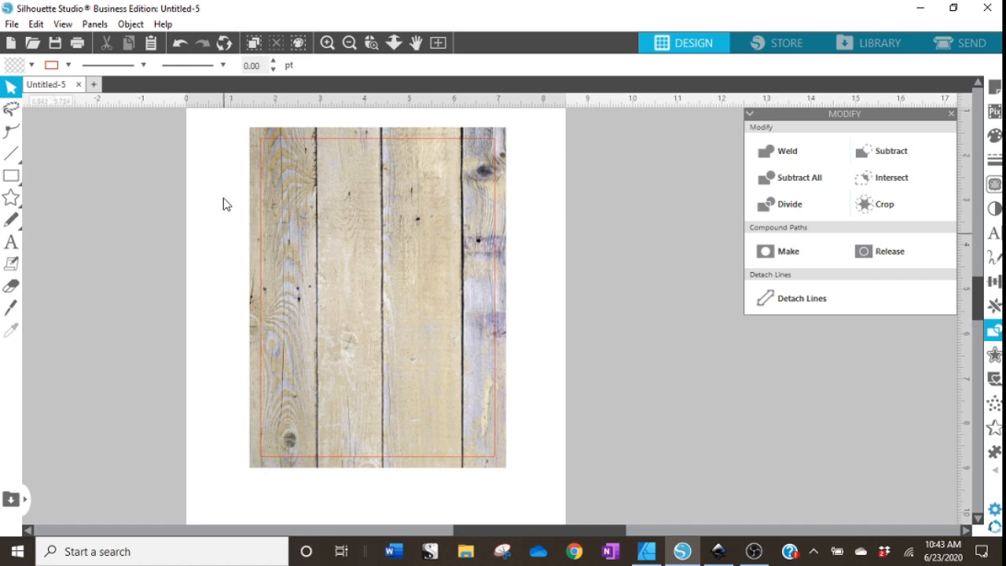
click(12, 25)
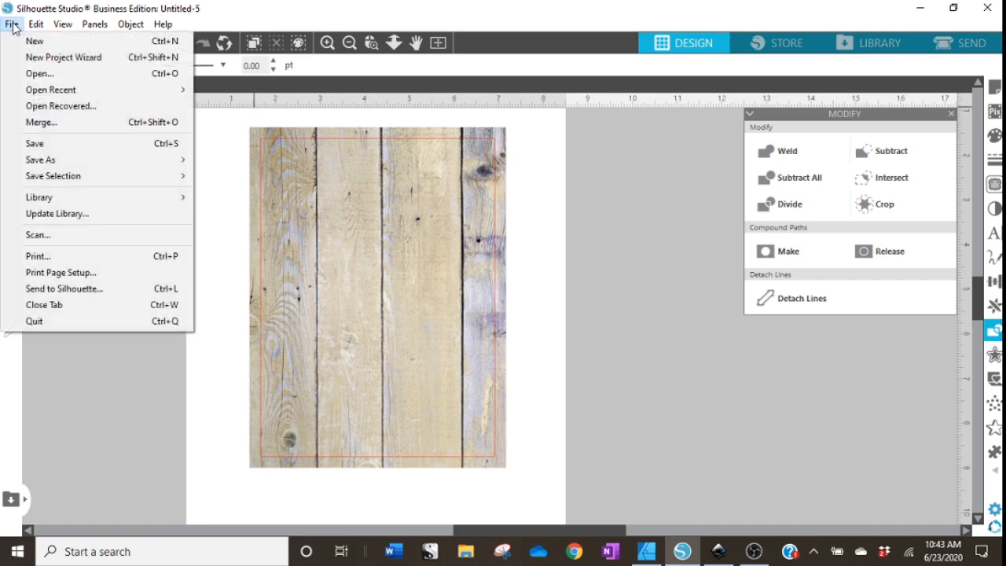
click(36, 124)
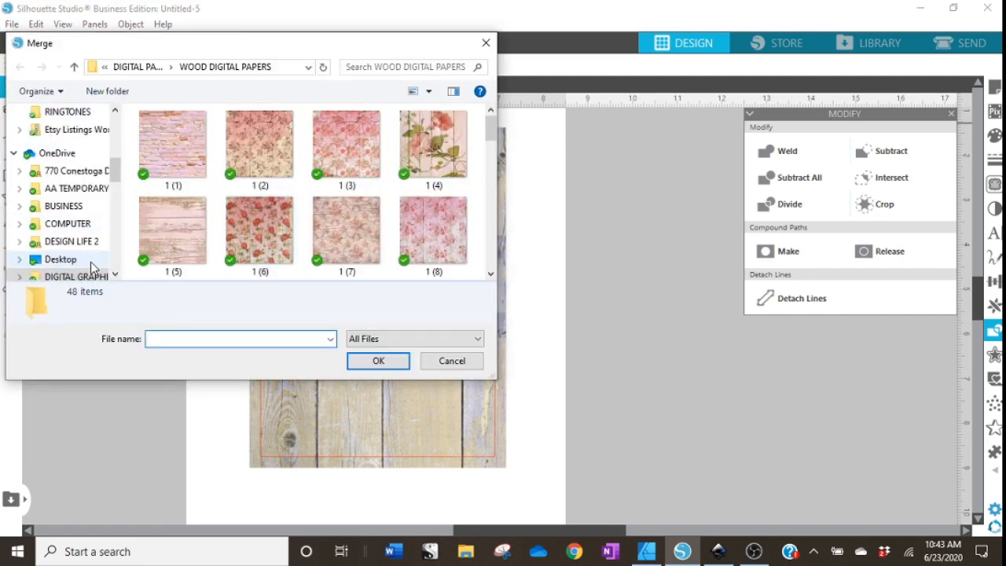
click(83, 277)
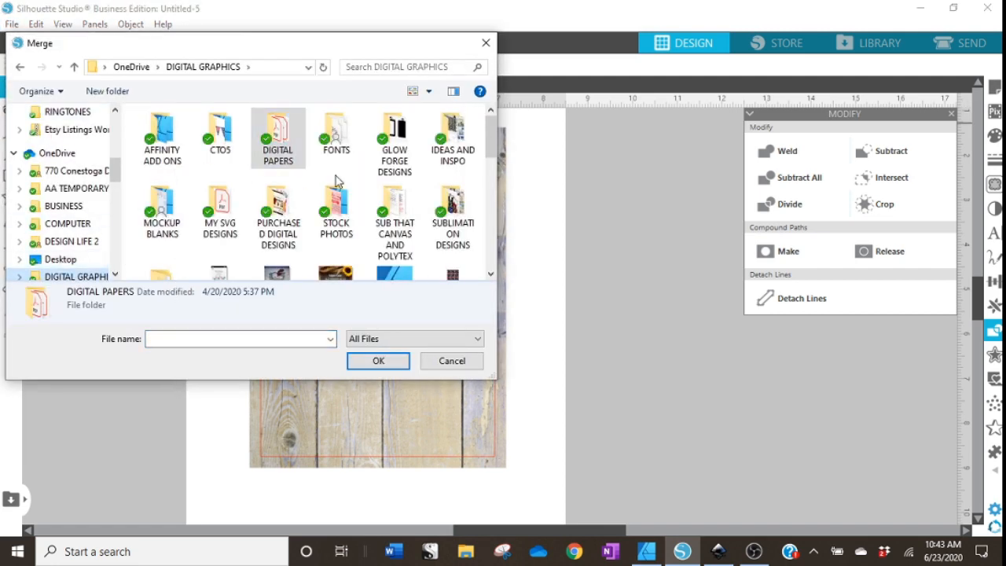
double_click(452, 220)
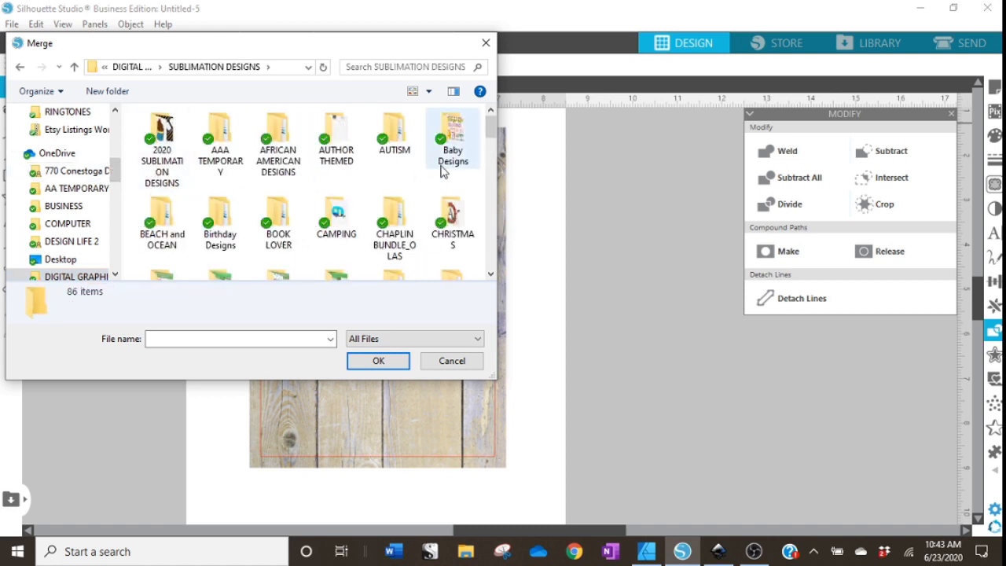
double_click(162, 160)
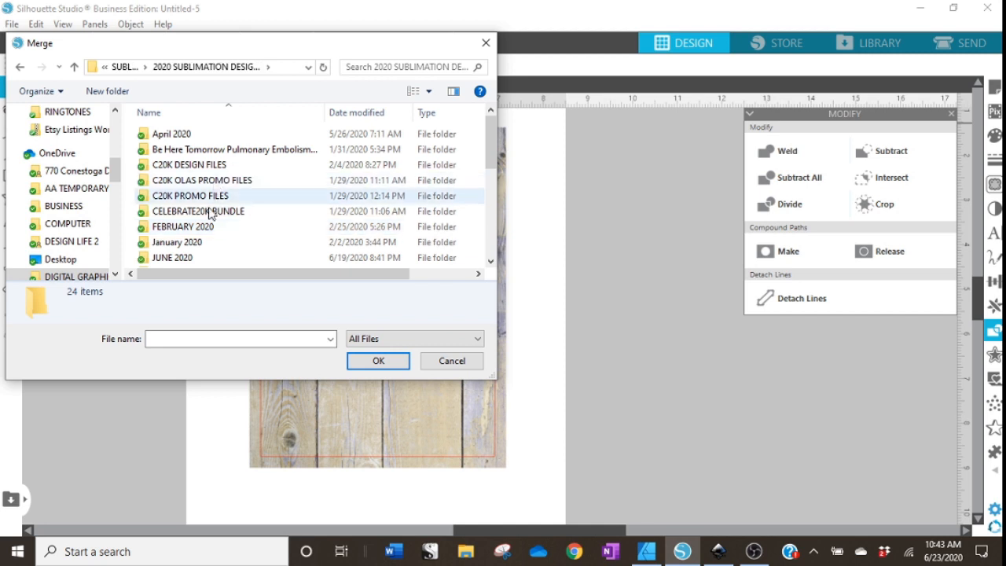
double_click(179, 259)
click(226, 154)
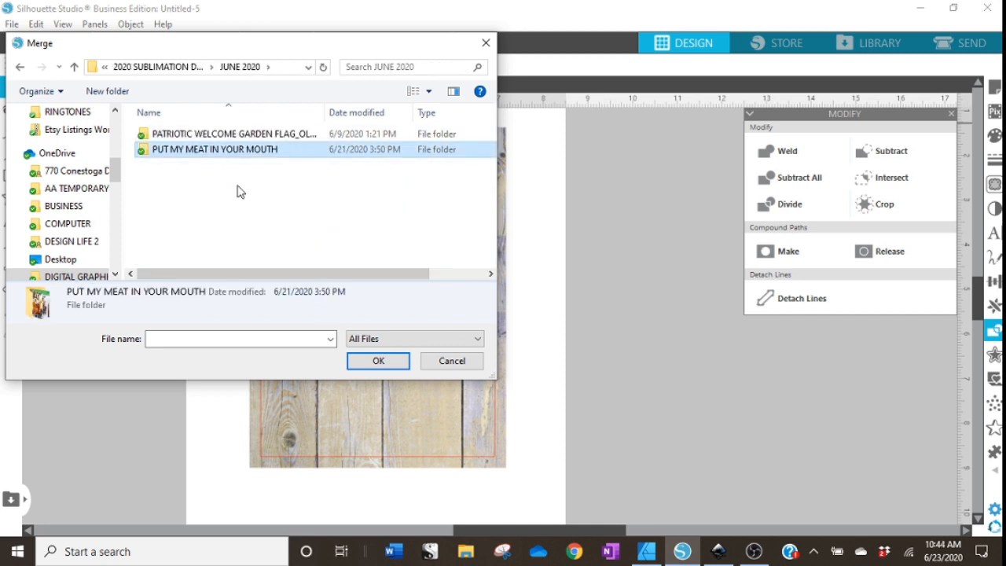
double_click(175, 185)
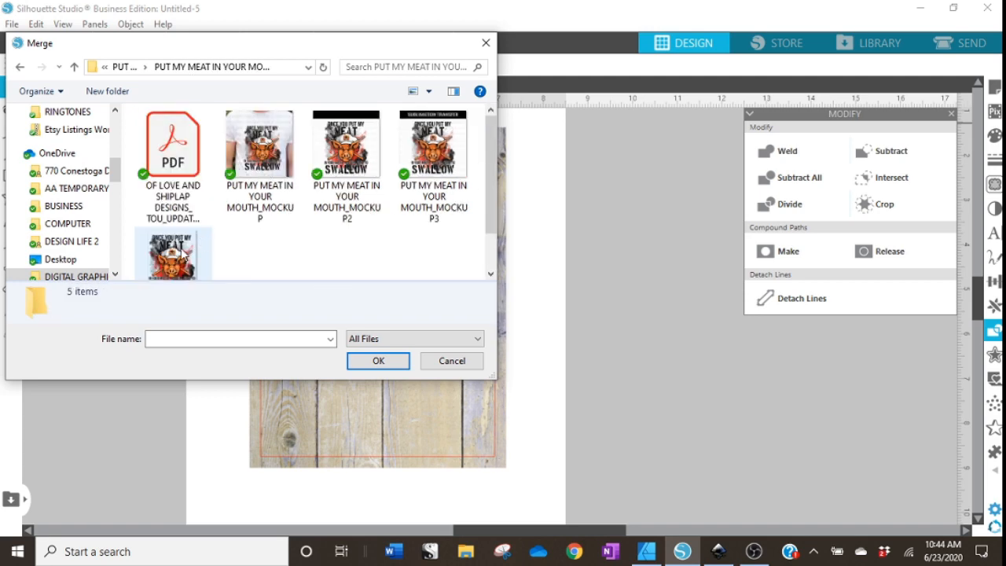
click(174, 250)
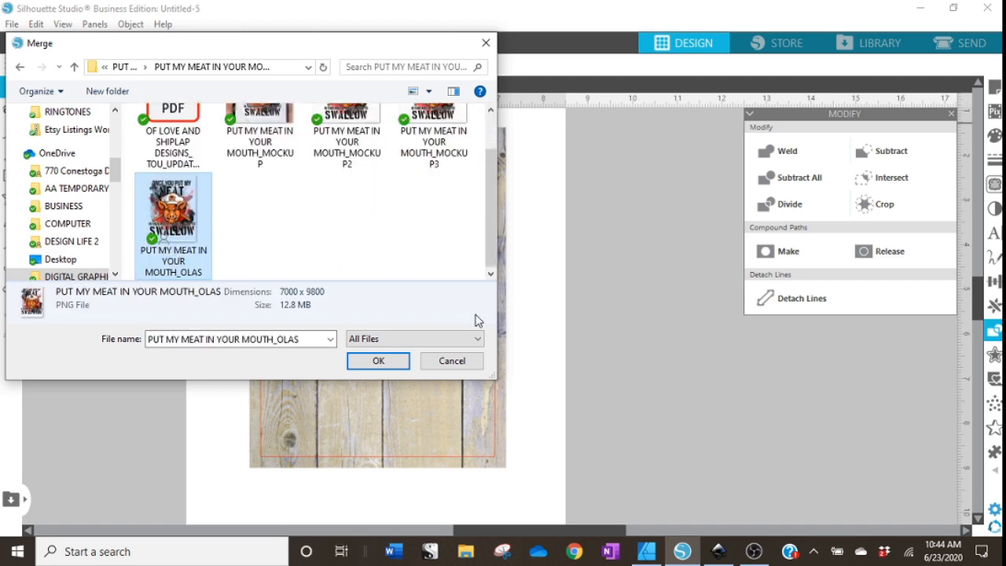
click(378, 362)
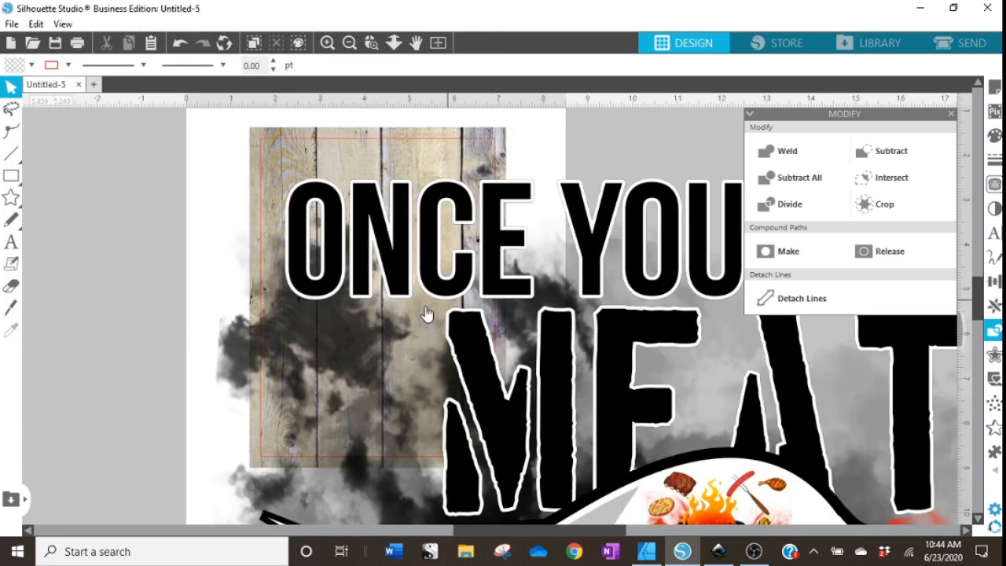
Scale the pig graphic down to about 5.4 by 7.5 inches and place it over the wood background.
click(524, 220)
drag(357, 248, 358, 306)
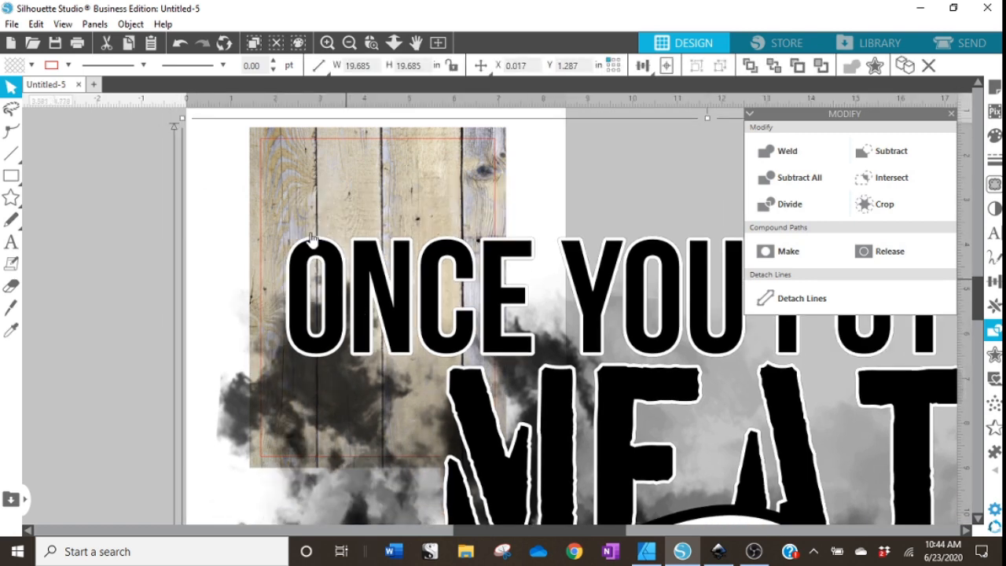
drag(181, 118, 480, 373)
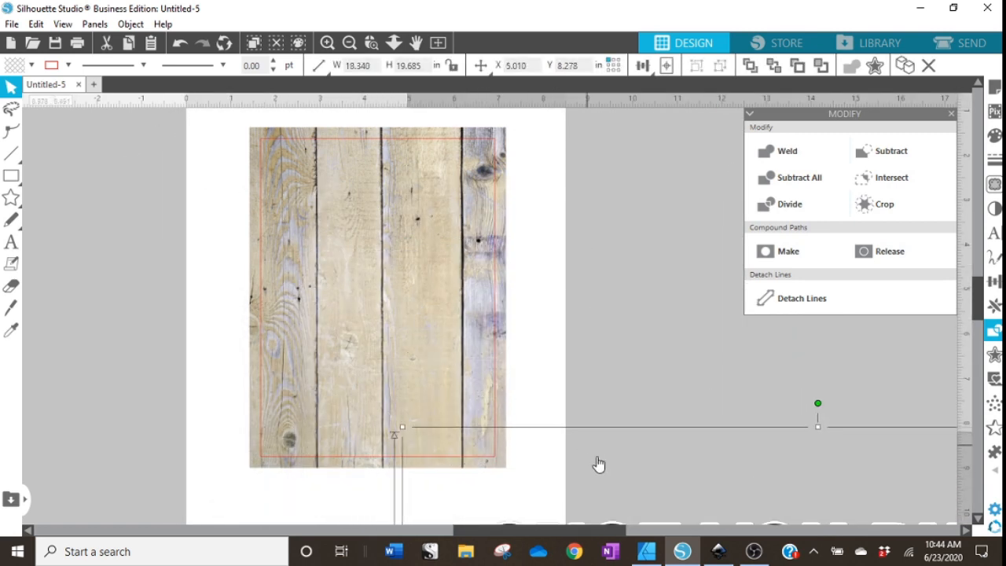
drag(594, 462, 234, 229)
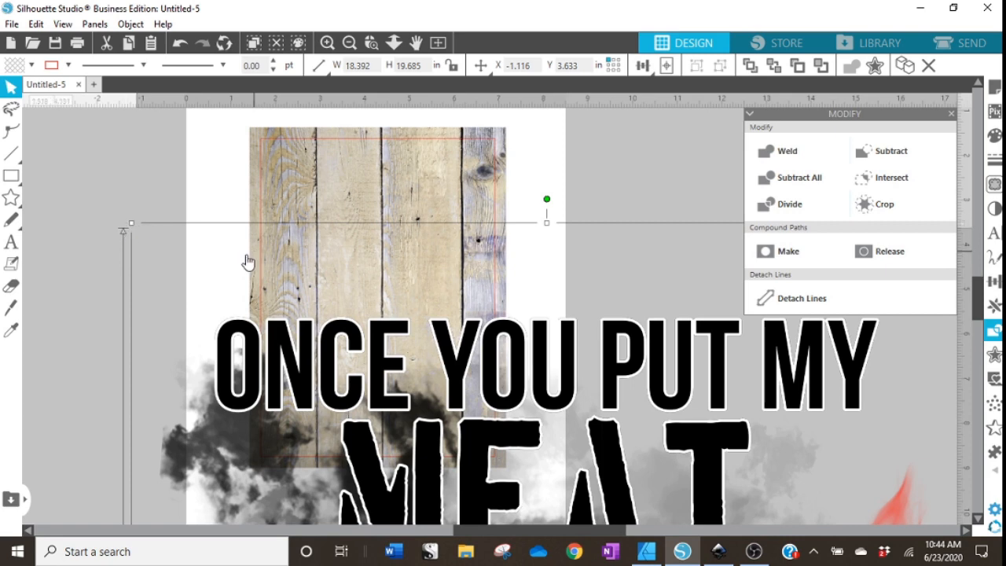
scroll(236, 287, down, 1)
drag(116, 189, 255, 391)
drag(631, 505, 425, 247)
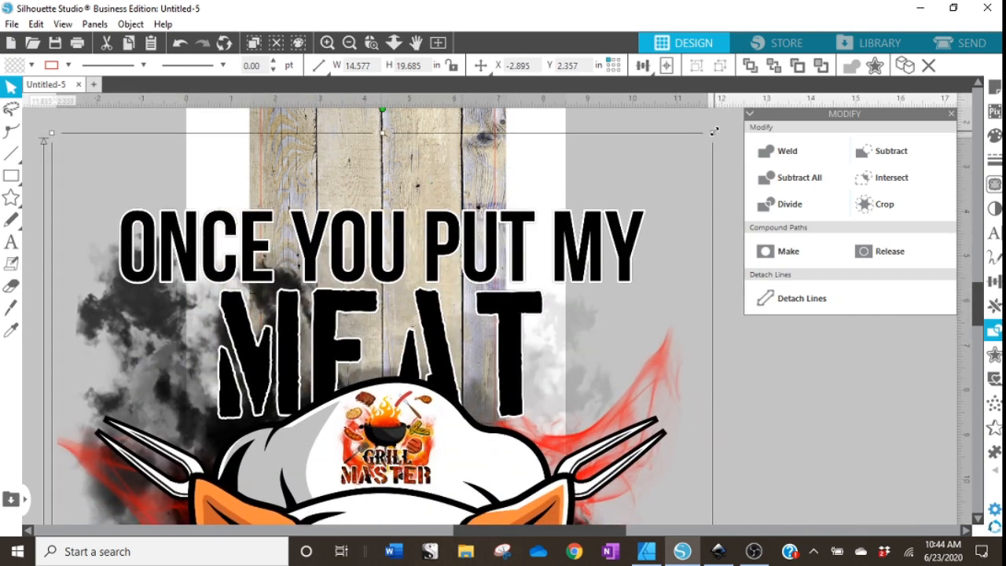
drag(713, 131, 430, 411)
drag(406, 519, 513, 164)
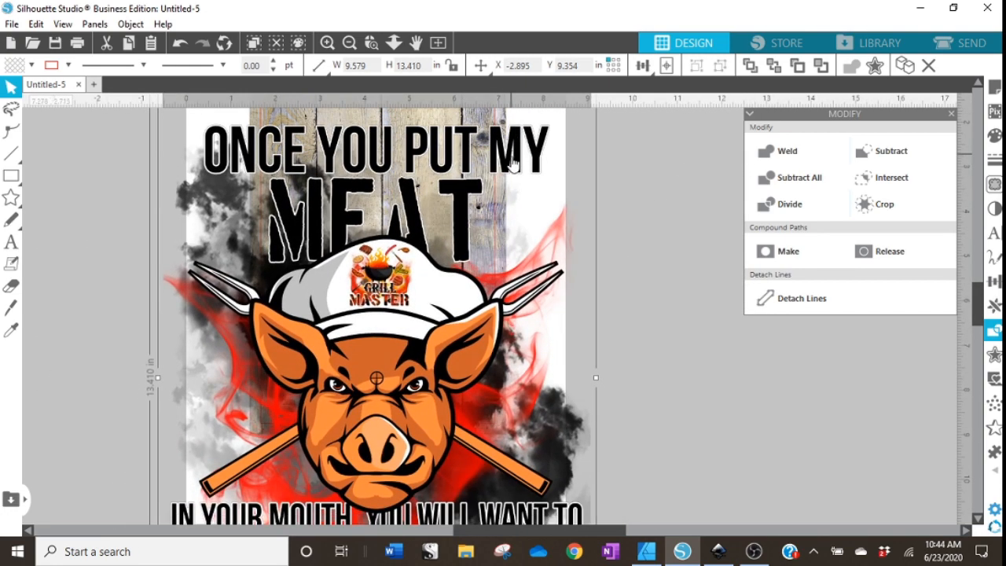
scroll(414, 235, down, 5)
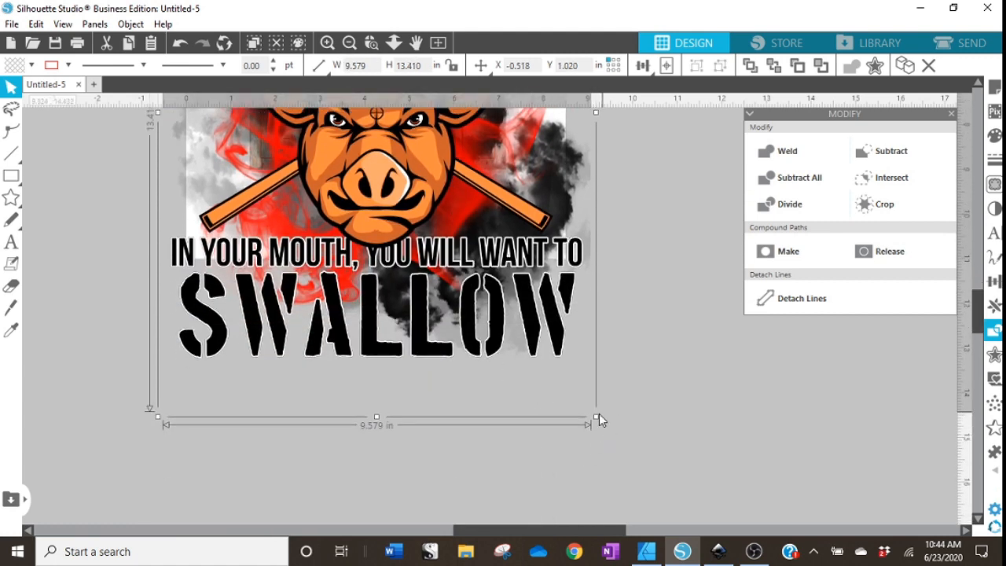
drag(598, 417, 407, 219)
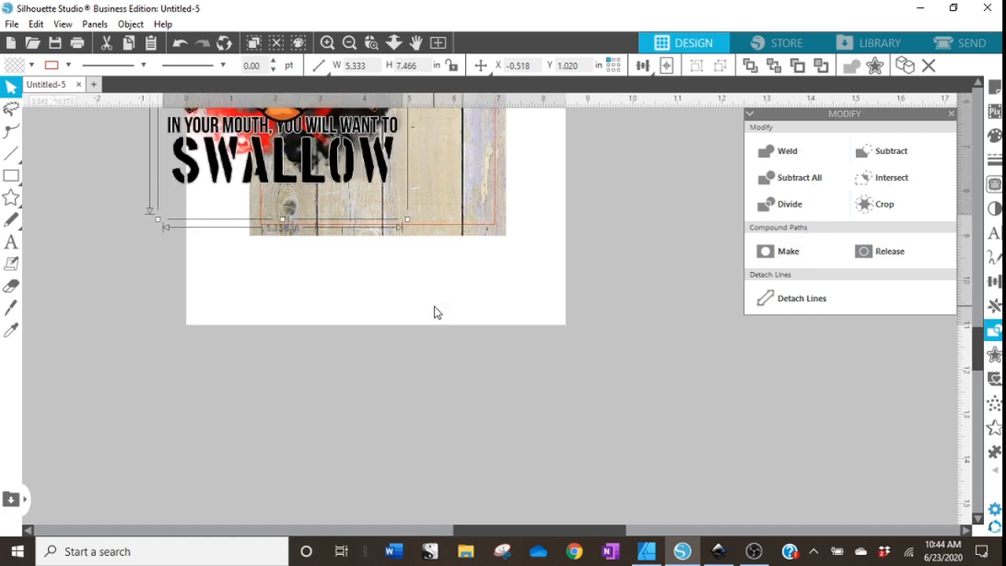
scroll(435, 298, up, 5)
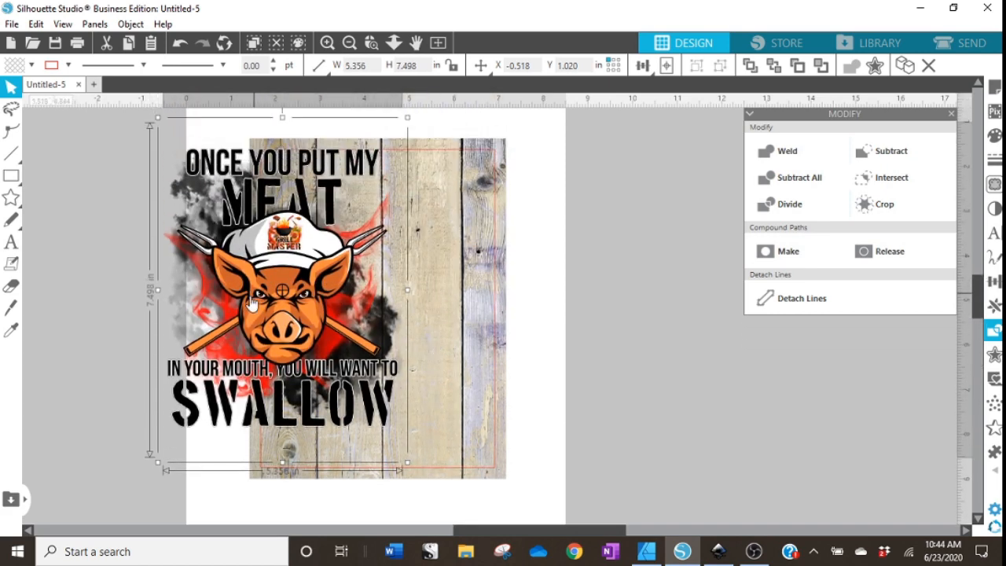
drag(251, 304, 341, 321)
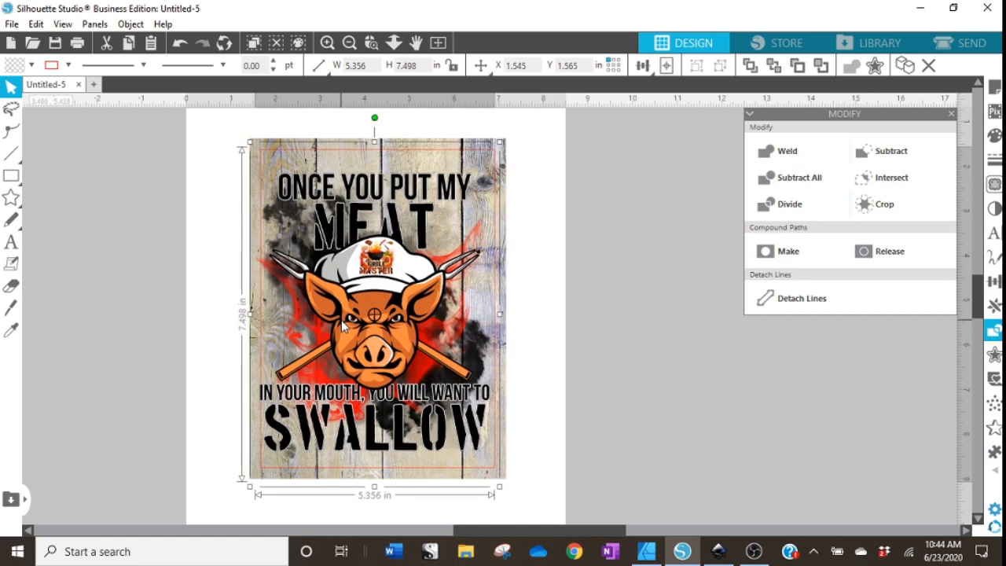
Shrink the pig graphic to about 5.0 by 7.0 inches to fit inside the red frame.
click(643, 261)
click(327, 43)
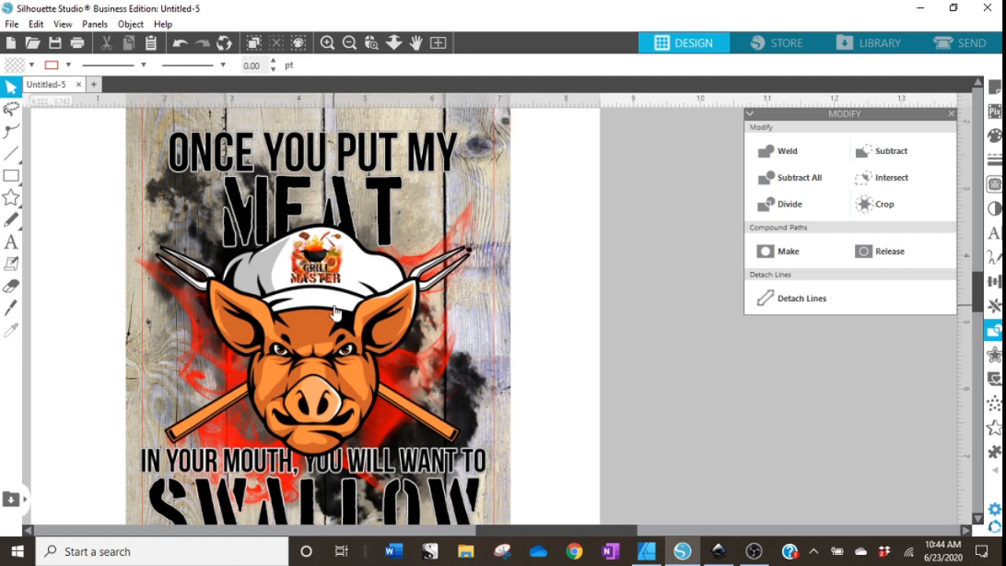
click(328, 321)
scroll(181, 290, up, 3)
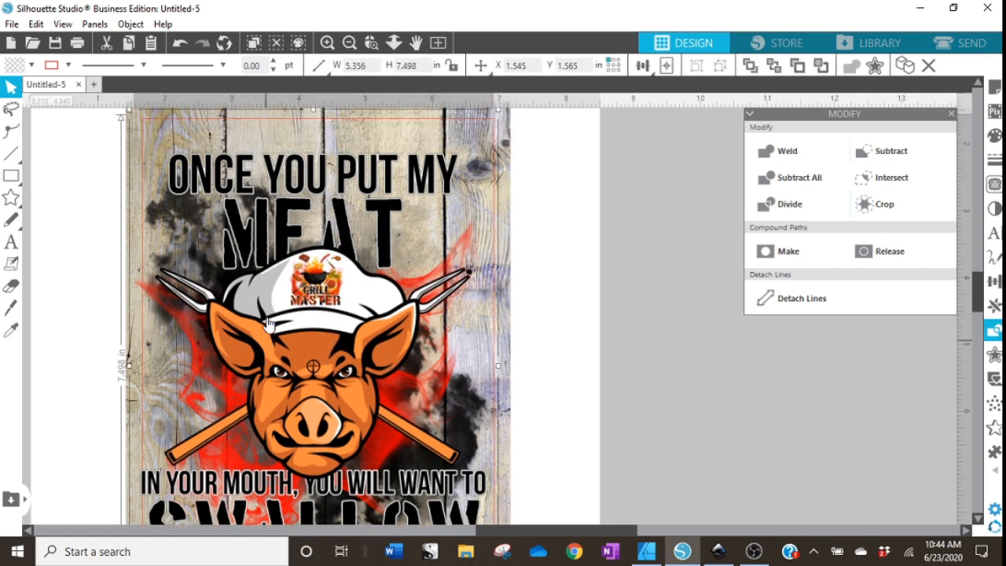
drag(128, 163, 150, 195)
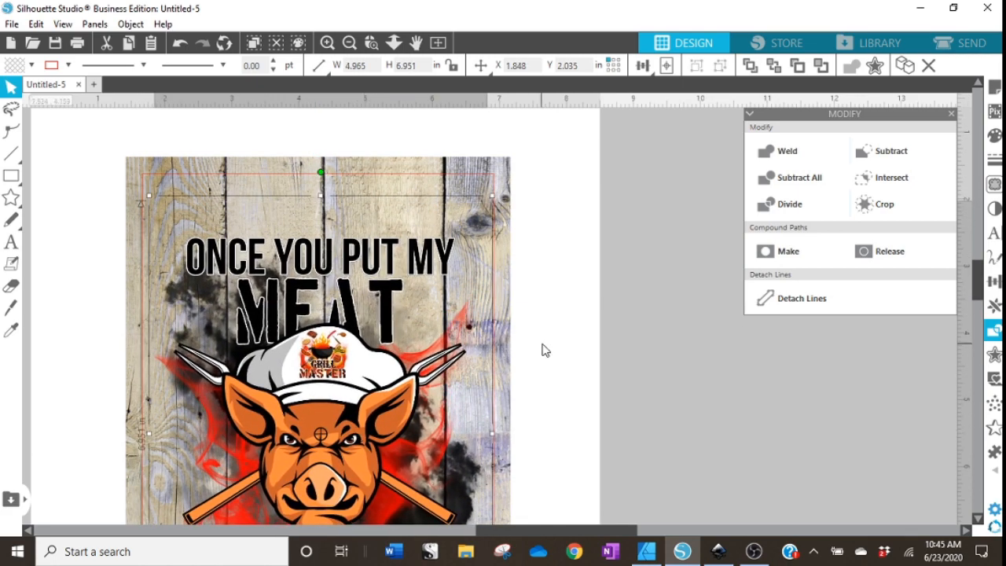
scroll(536, 352, down, 5)
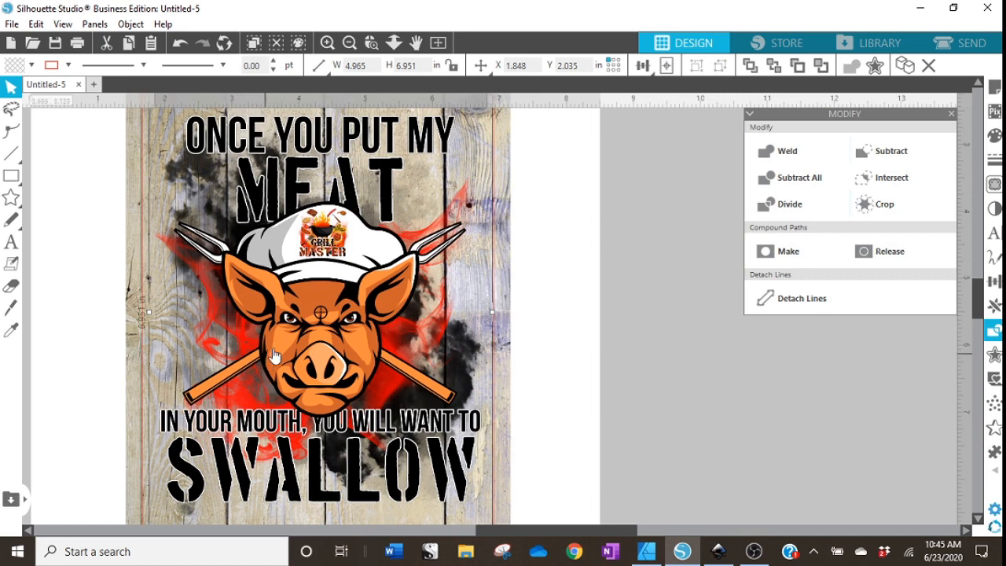
scroll(294, 330, down, 1)
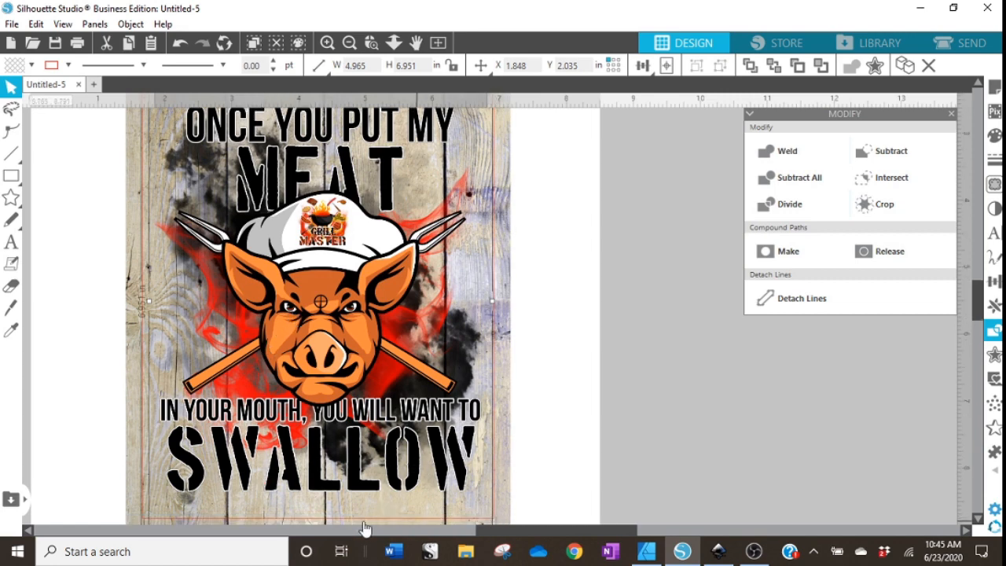
Remove the line colour from the red frame rectangle so only the wood and pig artwork remain visible.
click(574, 389)
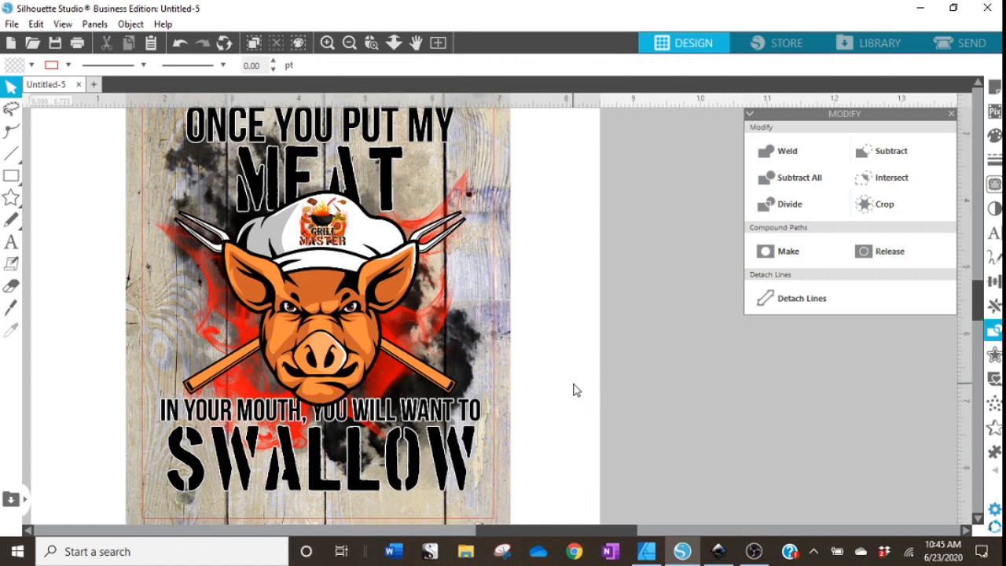
click(350, 42)
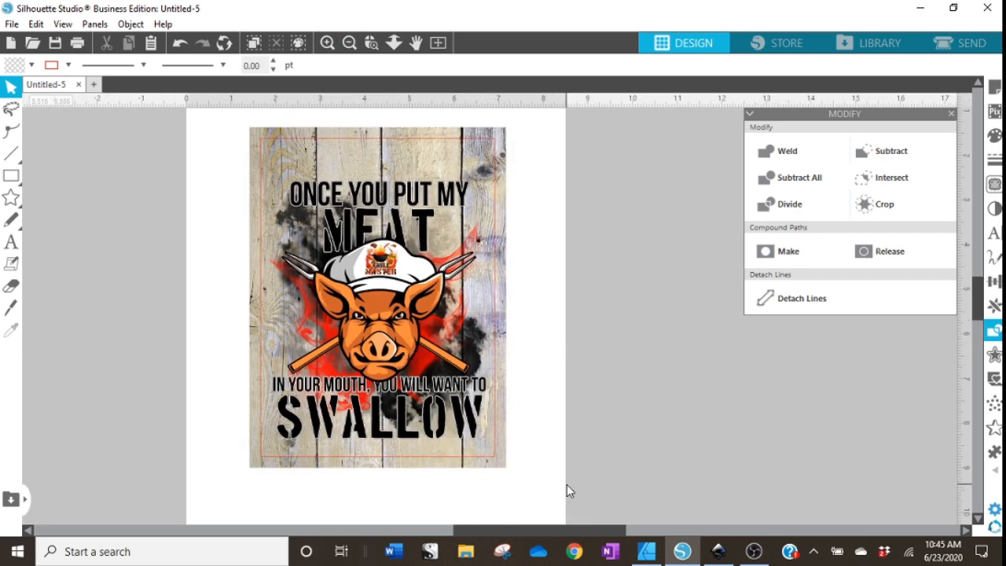
click(314, 449)
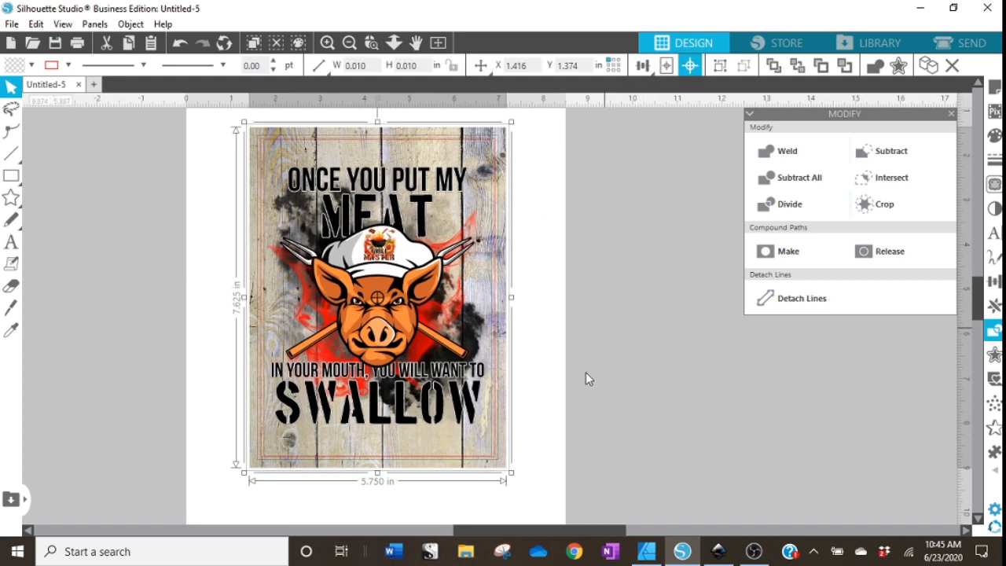
click(538, 390)
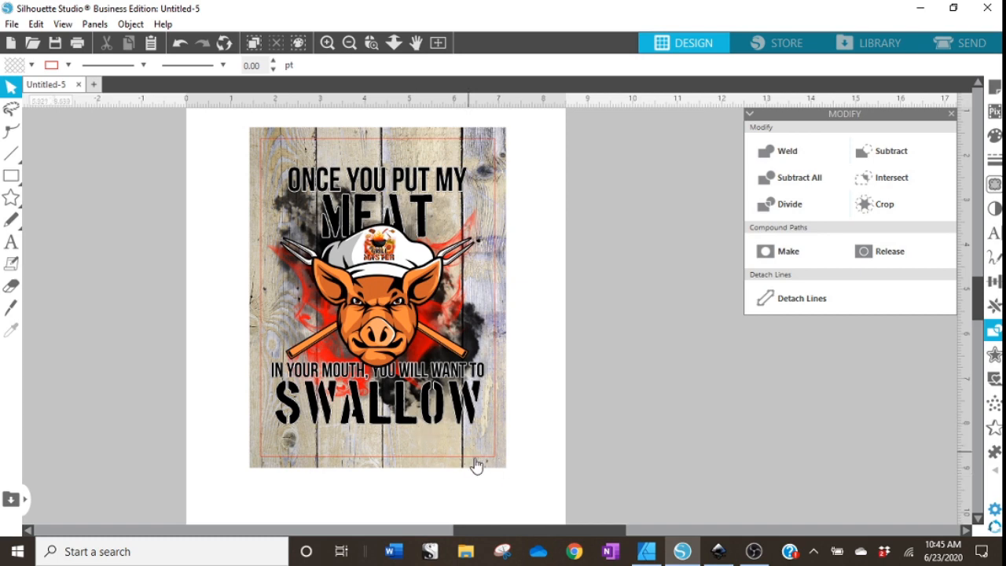
click(273, 137)
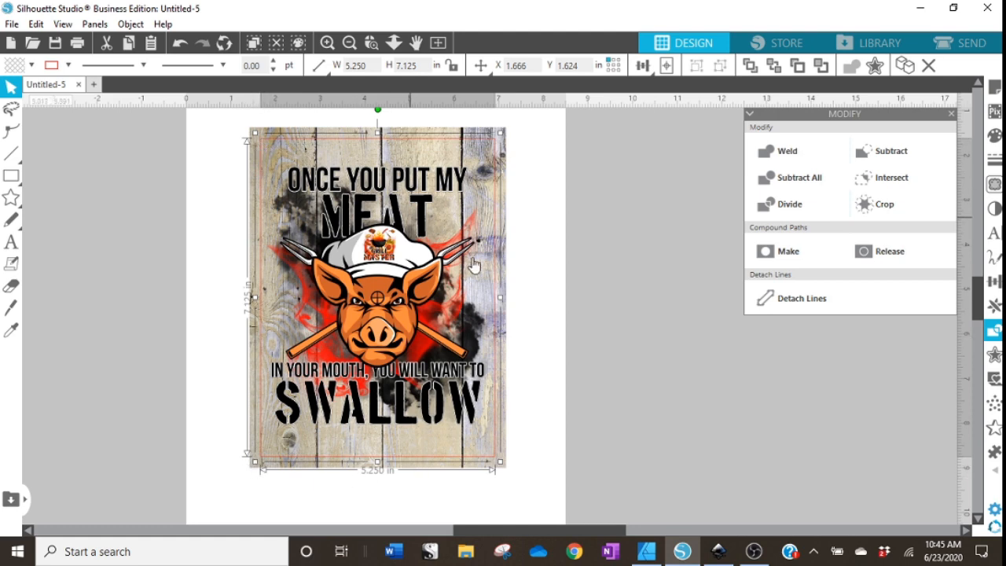
click(68, 66)
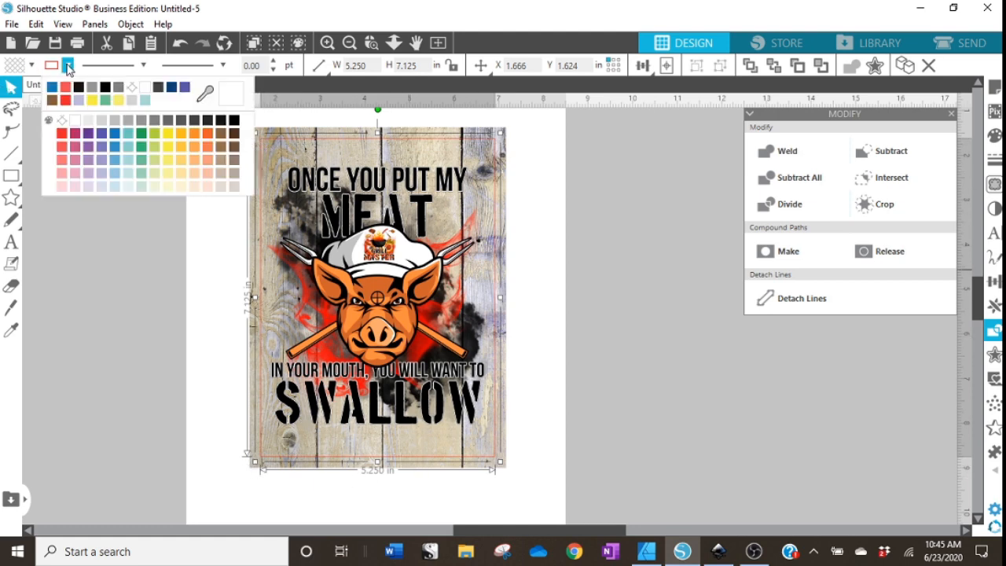
click(133, 88)
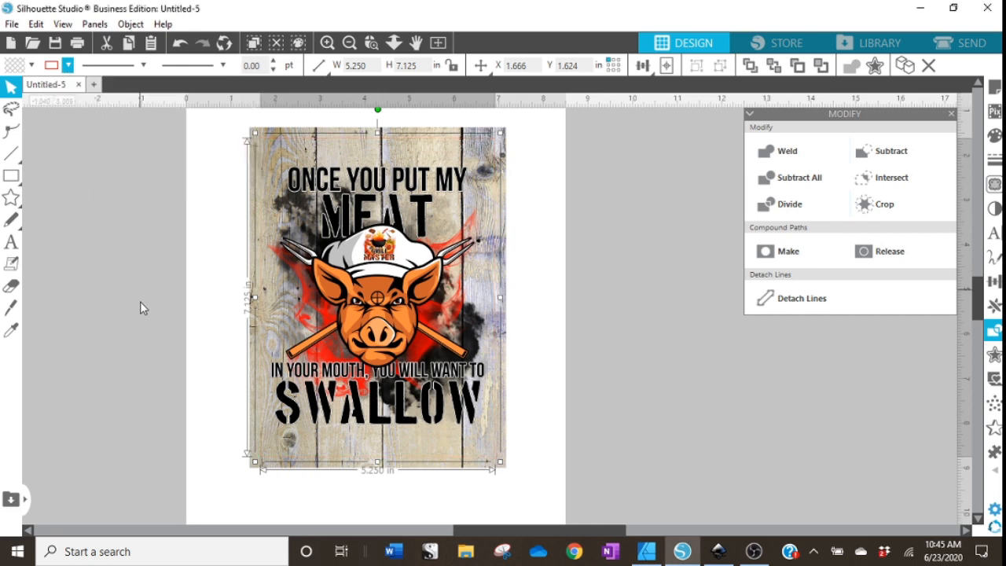
click(139, 303)
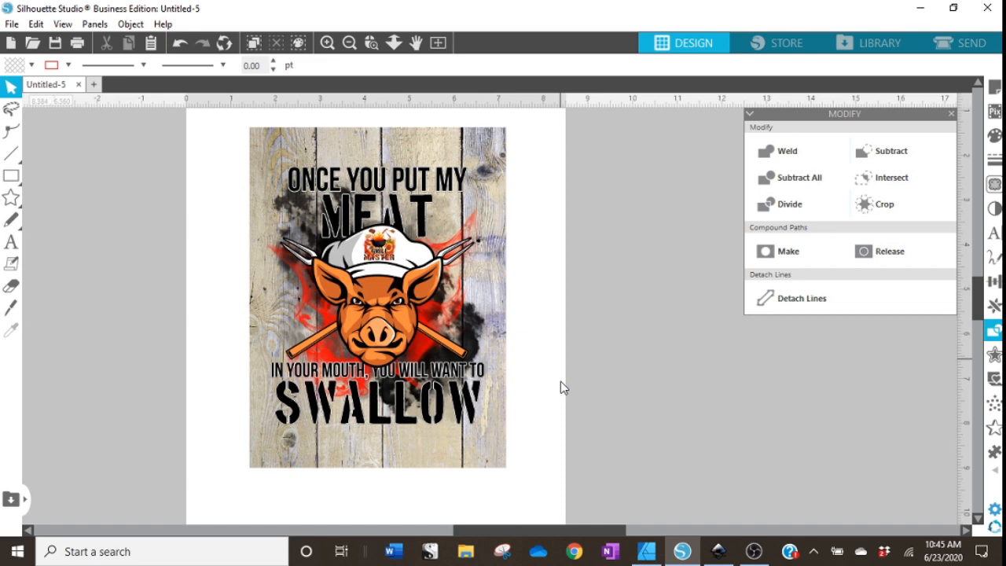
click(12, 23)
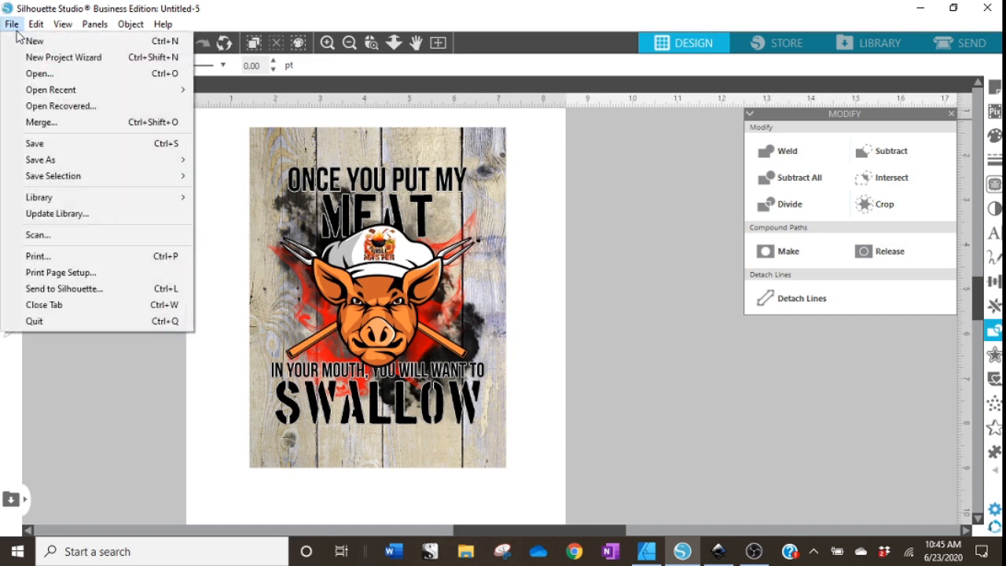
click(41, 256)
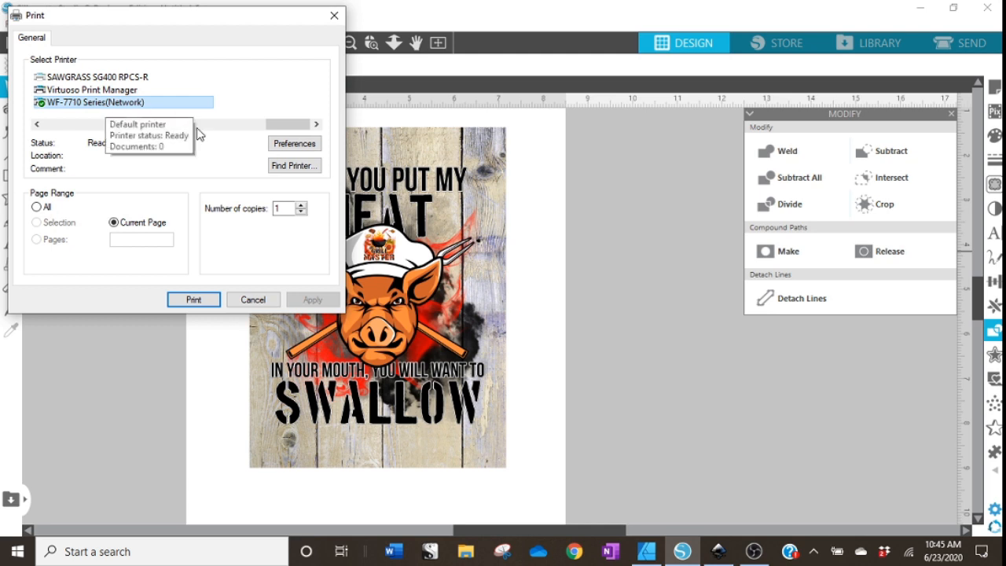
click(253, 300)
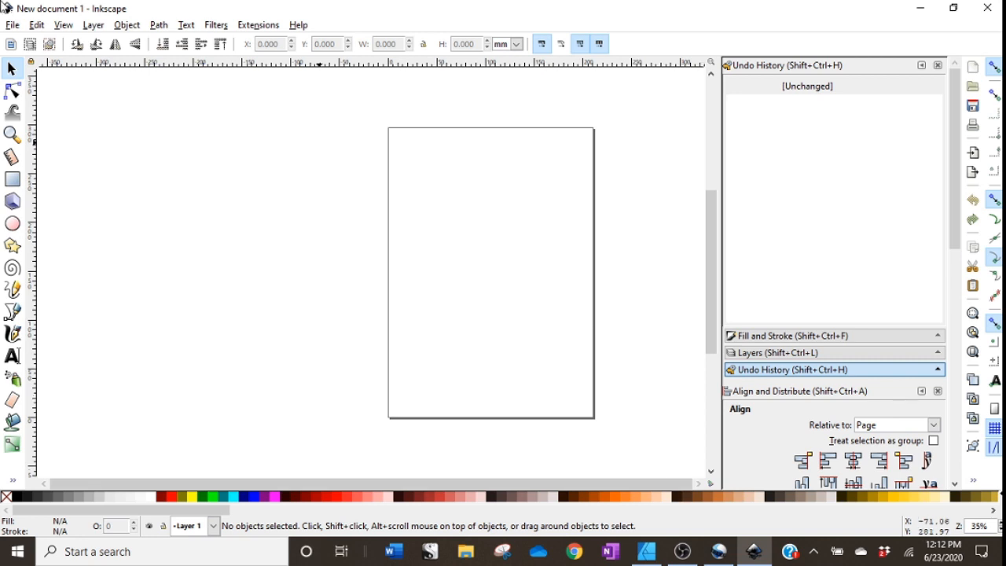
Switch to Inkscape and set the document page size to US Letter in the document properties.
click(12, 28)
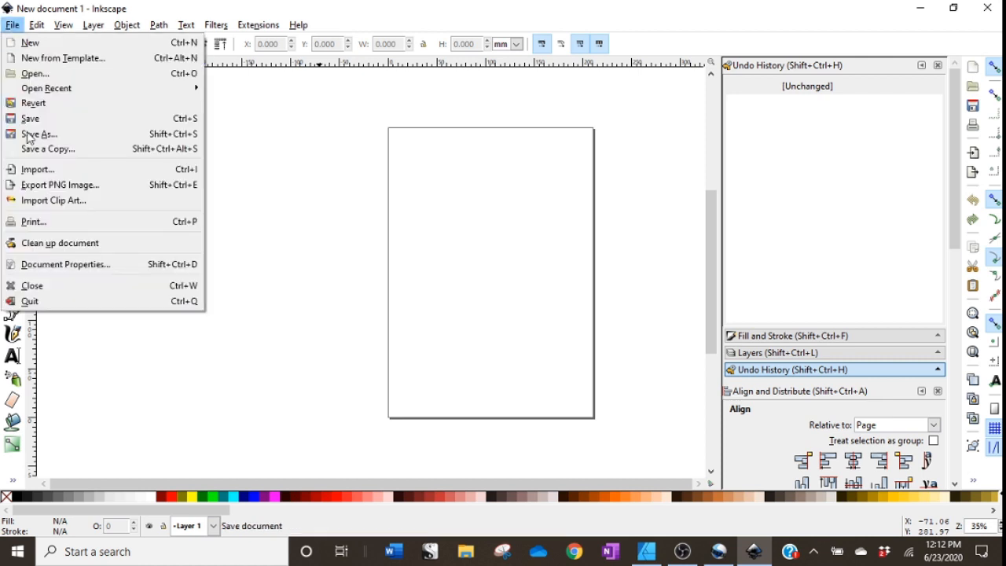
click(58, 265)
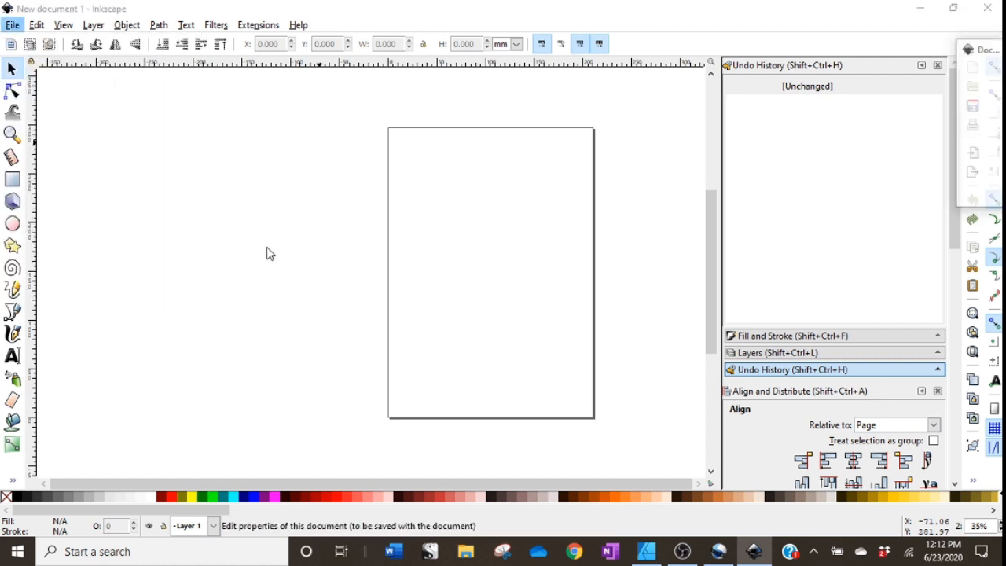
drag(996, 53, 618, 42)
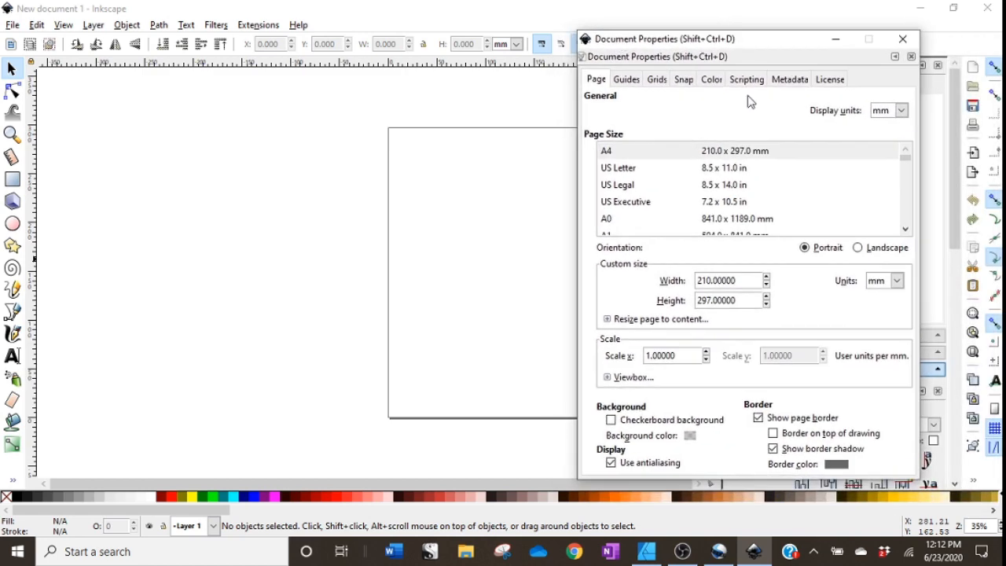
click(633, 169)
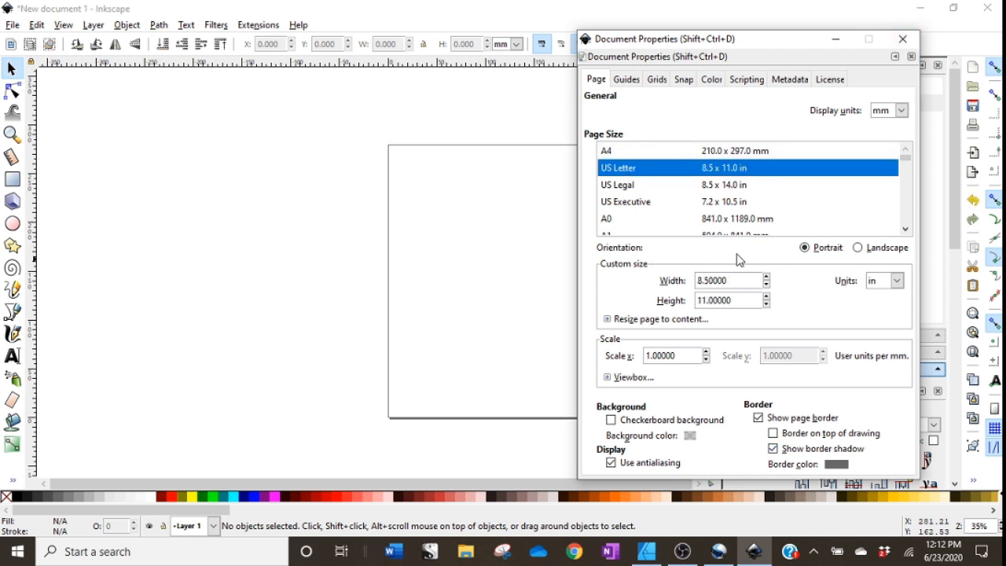
click(904, 44)
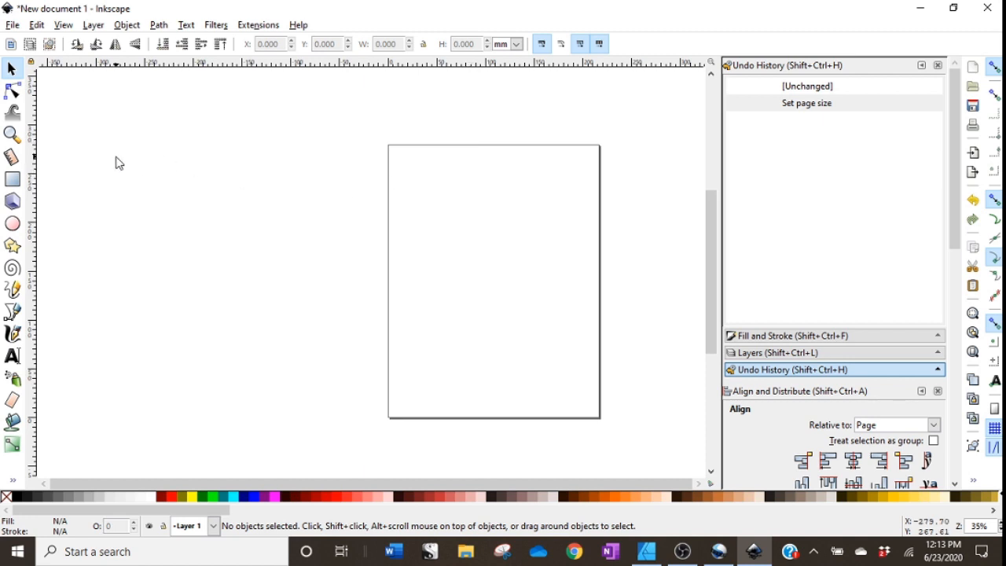
Draw a rectangle beside the page about 5.8 by 6.5 inches, with sizes shown in inches.
click(12, 180)
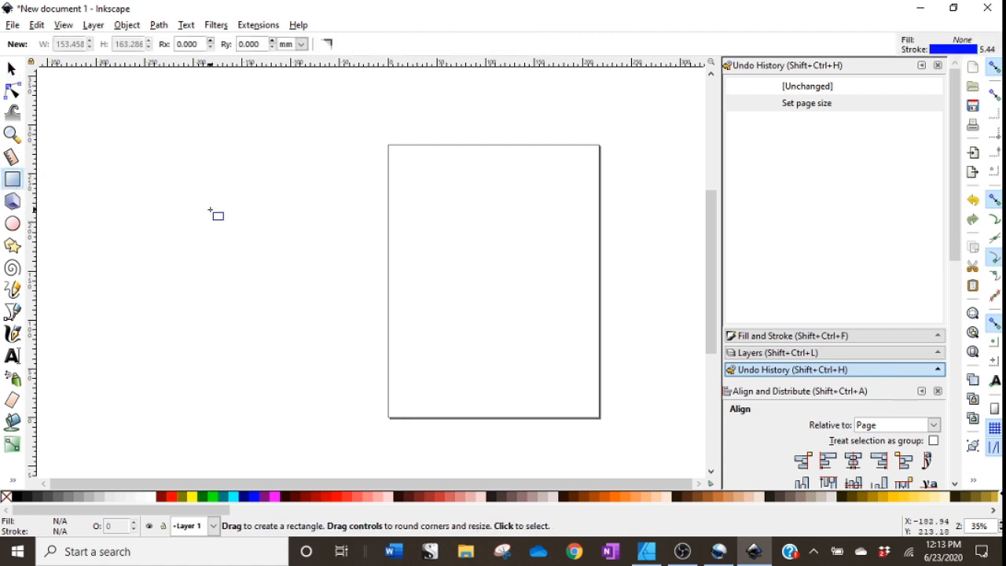
mouse_move(210, 209)
mouse_down()
mouse_move(252, 335)
mouse_move(301, 366)
mouse_move(354, 369)
mouse_up()
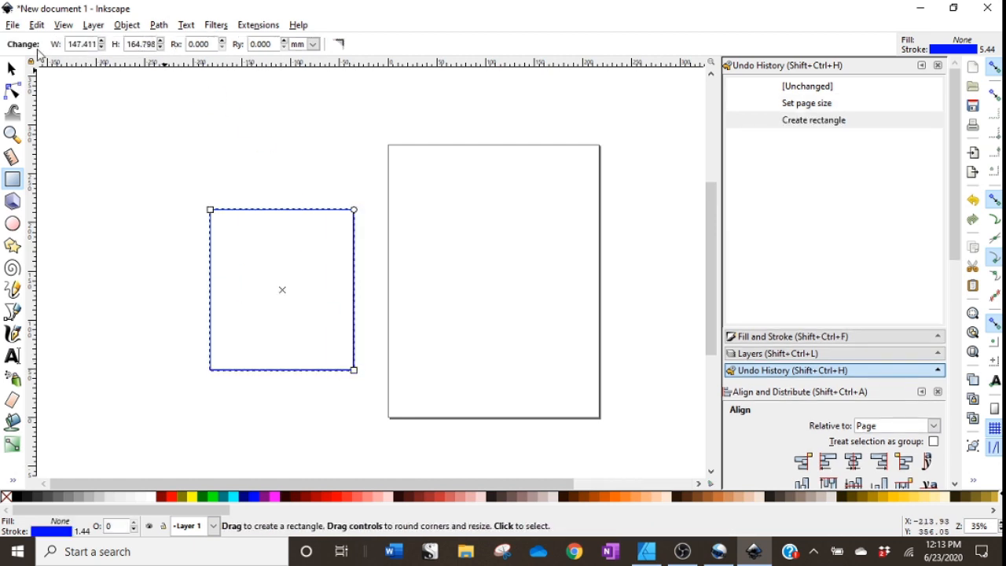
click(314, 44)
click(305, 114)
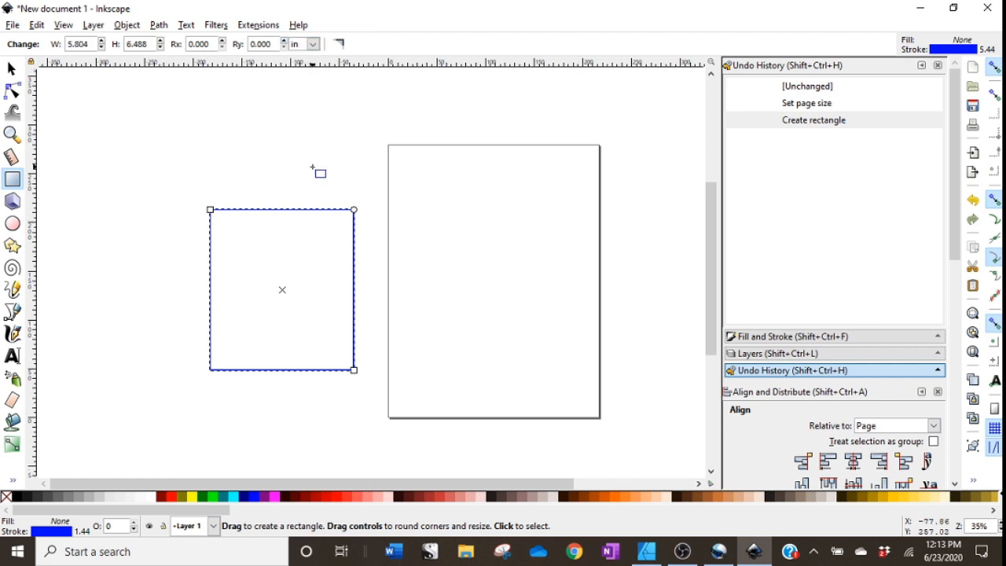
Resize the rectangle to 5.250 inches wide by 7.165 inches high.
click(11, 69)
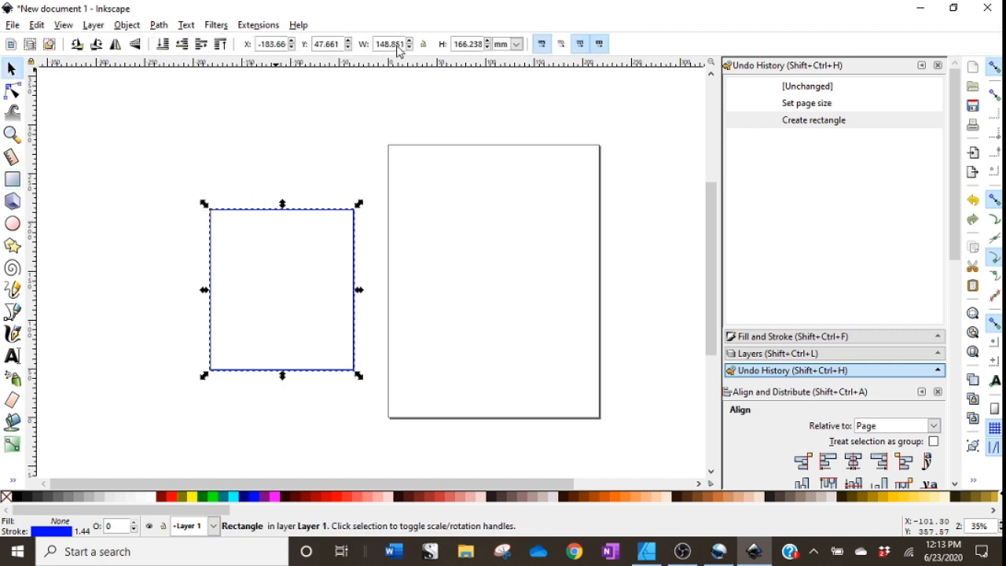
click(379, 47)
click(516, 44)
click(504, 113)
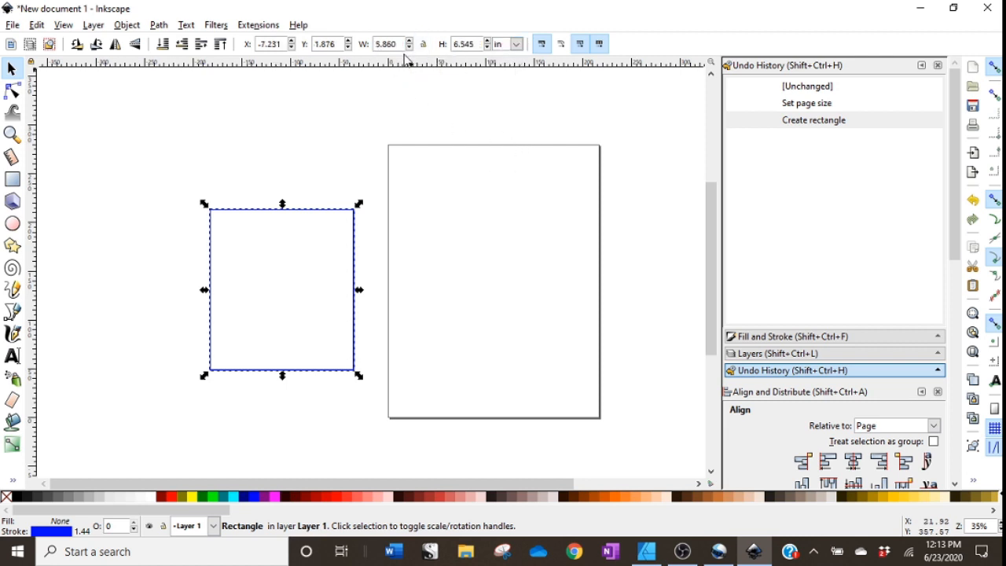
drag(397, 46, 368, 42)
text(5.250)
key(Return)
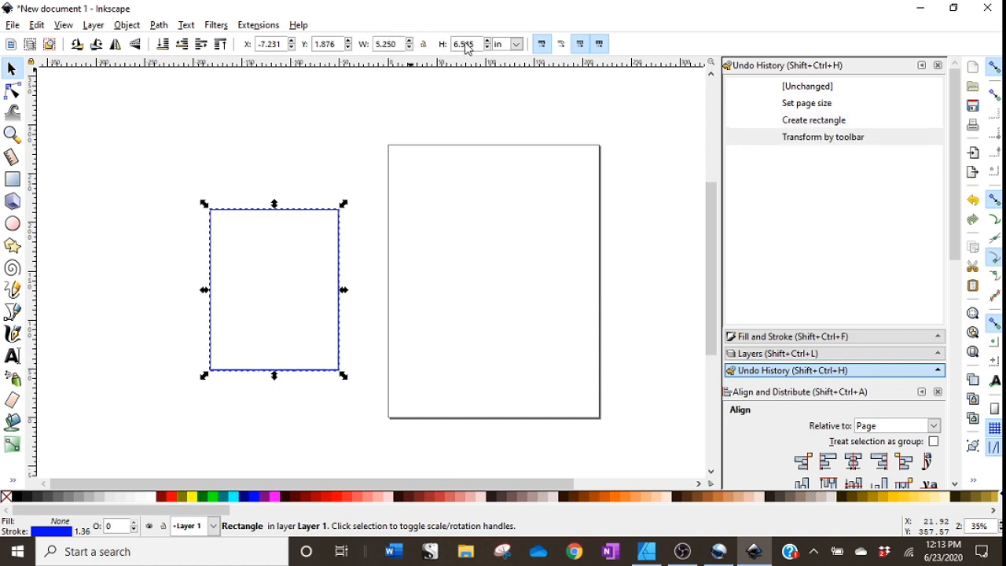
drag(474, 47, 449, 44)
text(7.165)
key(Return)
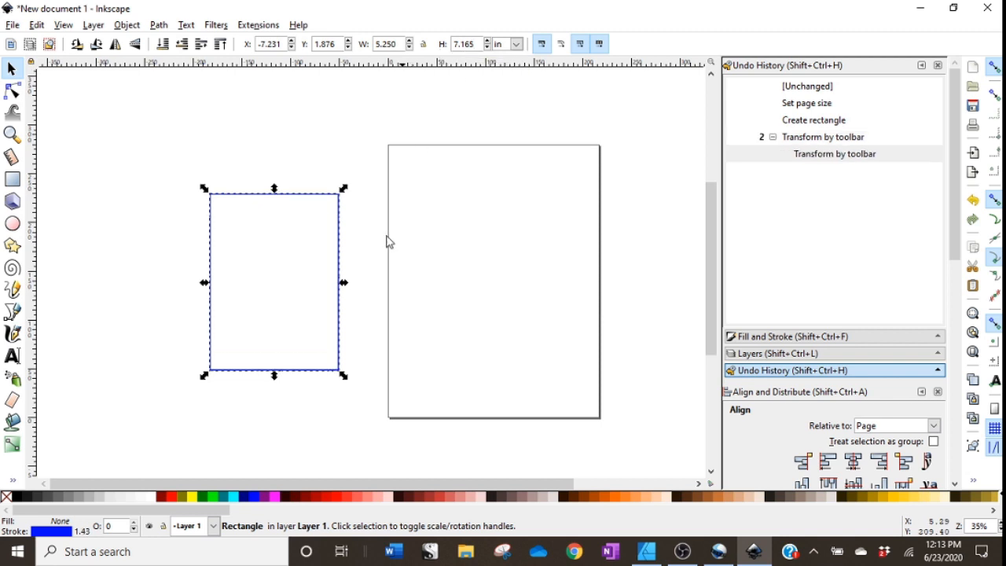
Move the rectangle onto the page and give its stroke a red colour.
drag(341, 351, 554, 333)
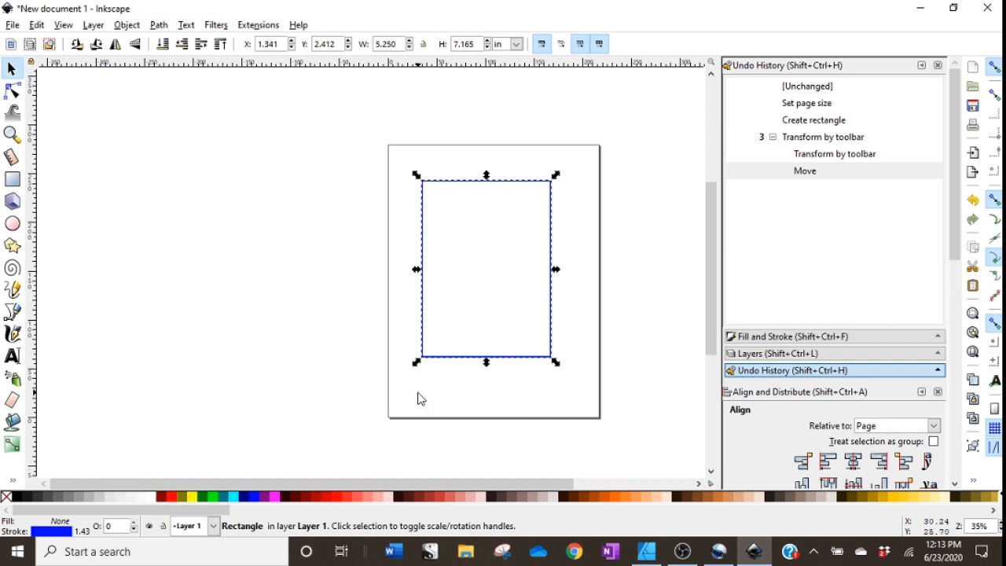
click(46, 533)
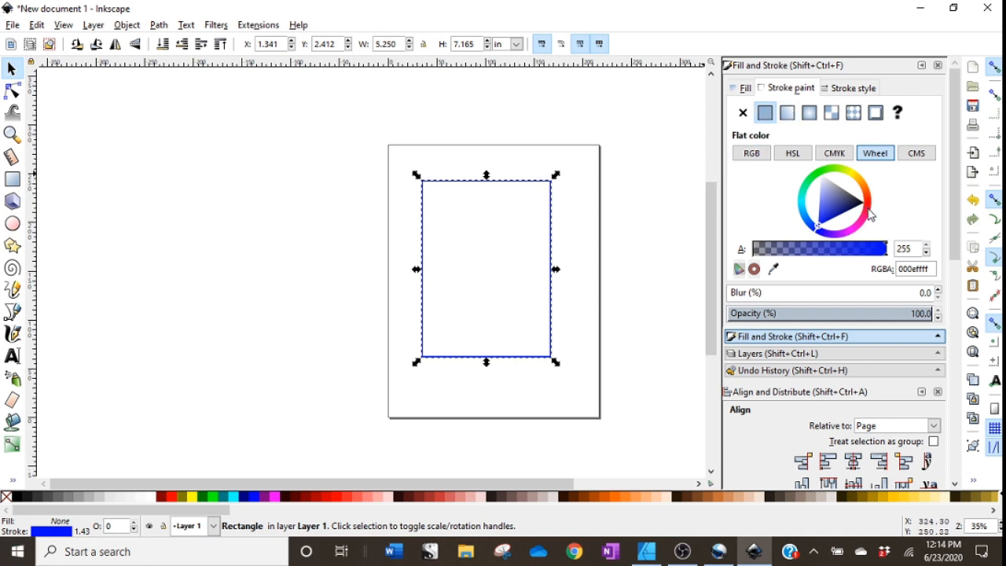
click(866, 209)
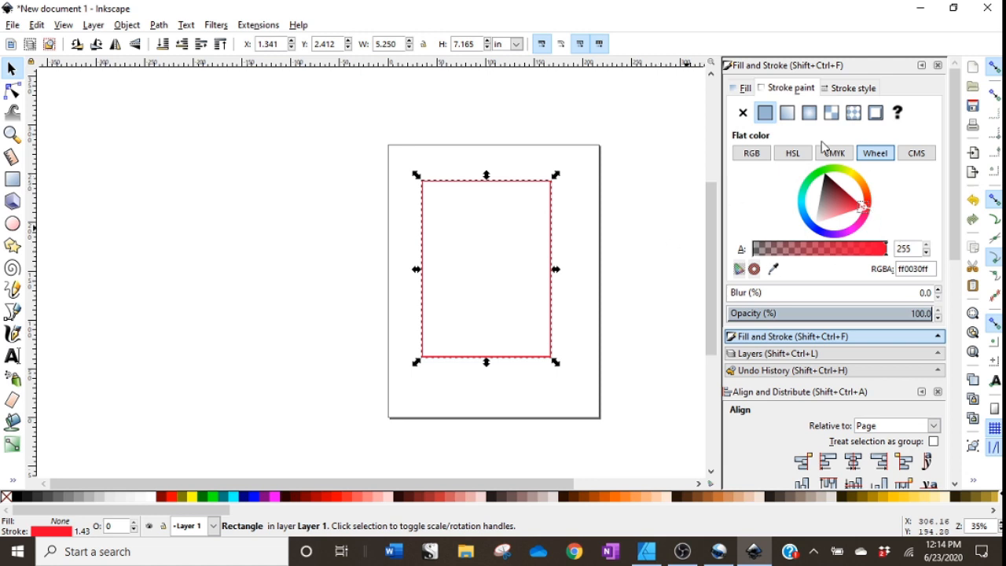
Reduce the rectangle's stroke width to 0.726 mm.
click(848, 89)
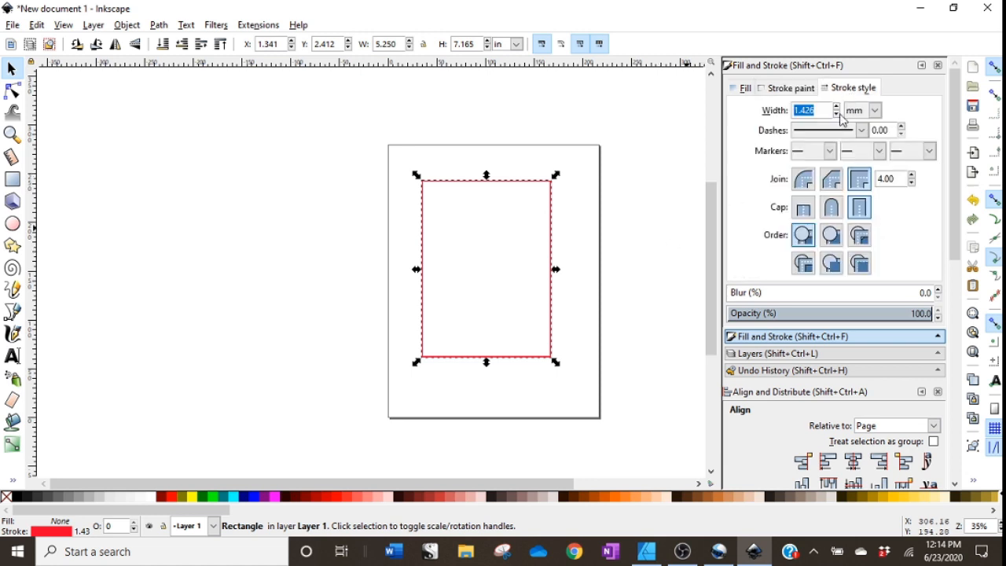
click(837, 115)
click(837, 115)
click(837, 114)
click(837, 114)
click(837, 115)
click(836, 115)
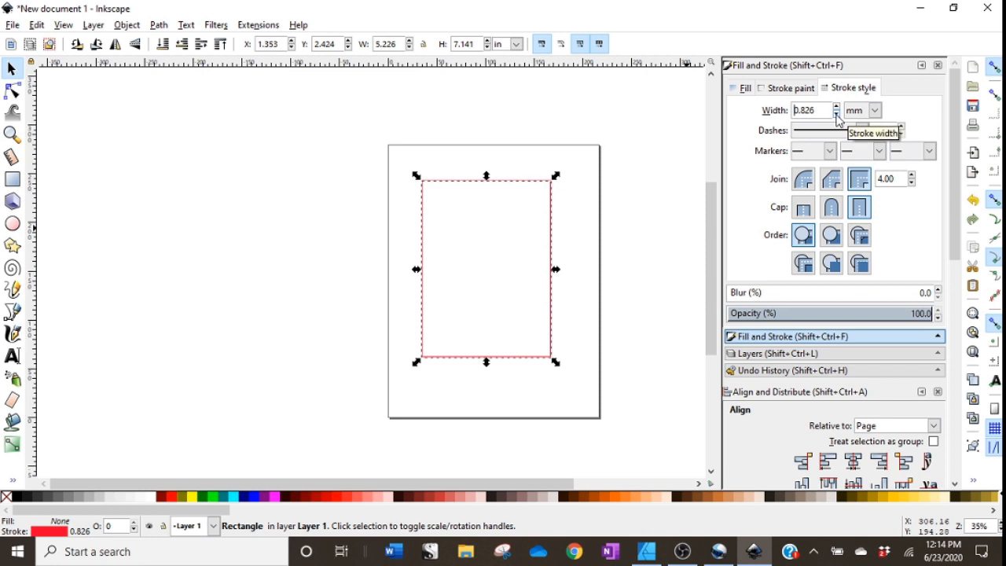
click(837, 115)
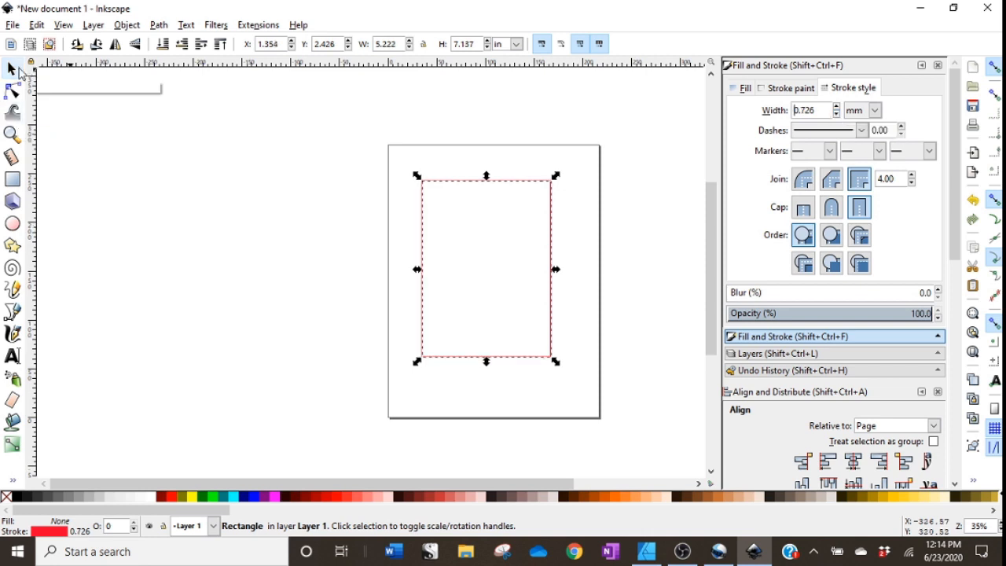
Nudge the red rectangle slightly and duplicate it.
click(480, 352)
drag(485, 358, 495, 366)
right_click(496, 368)
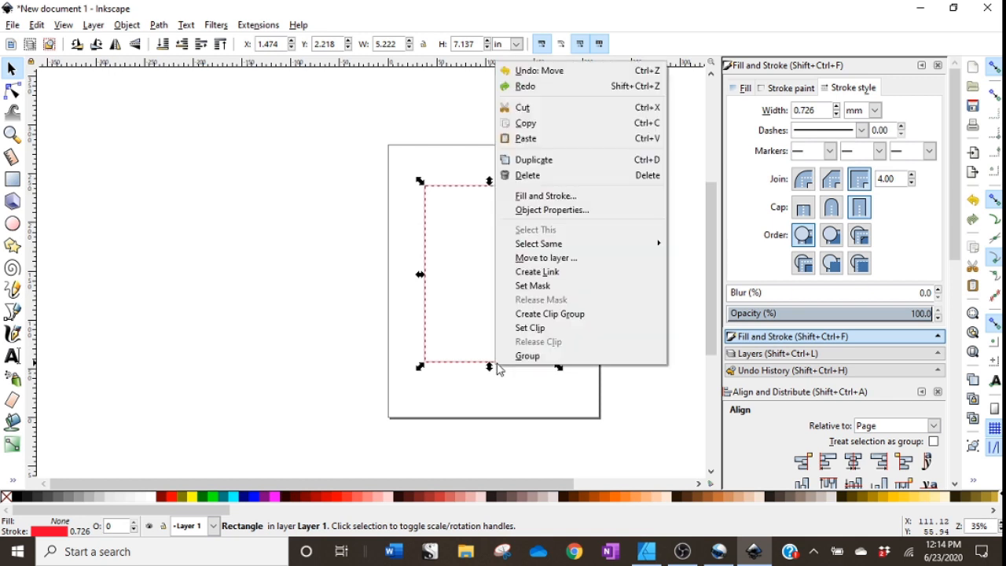
click(533, 160)
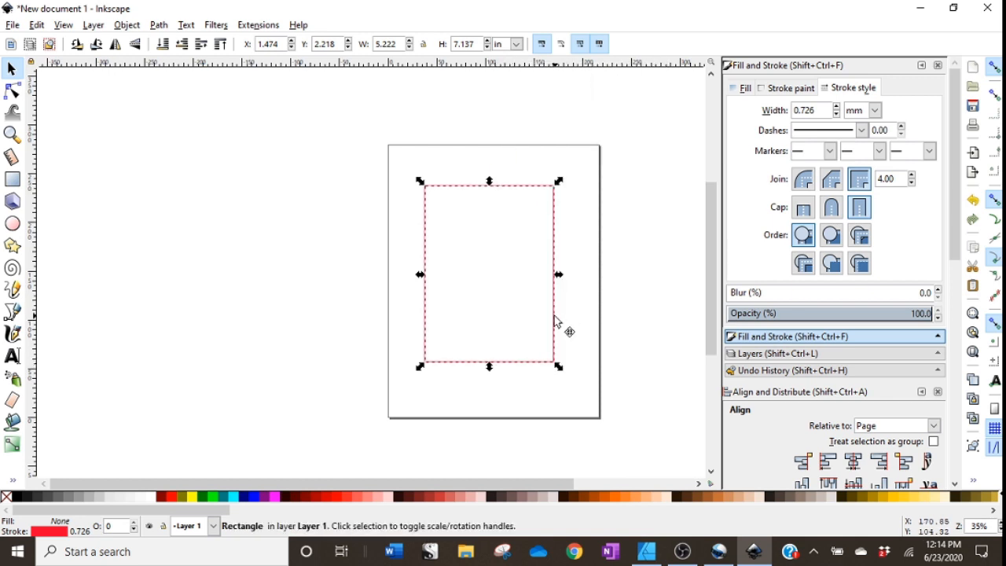
Move the duplicate rectangle off the page and change its stroke colour to blue, then open its stroke style.
drag(558, 325, 394, 312)
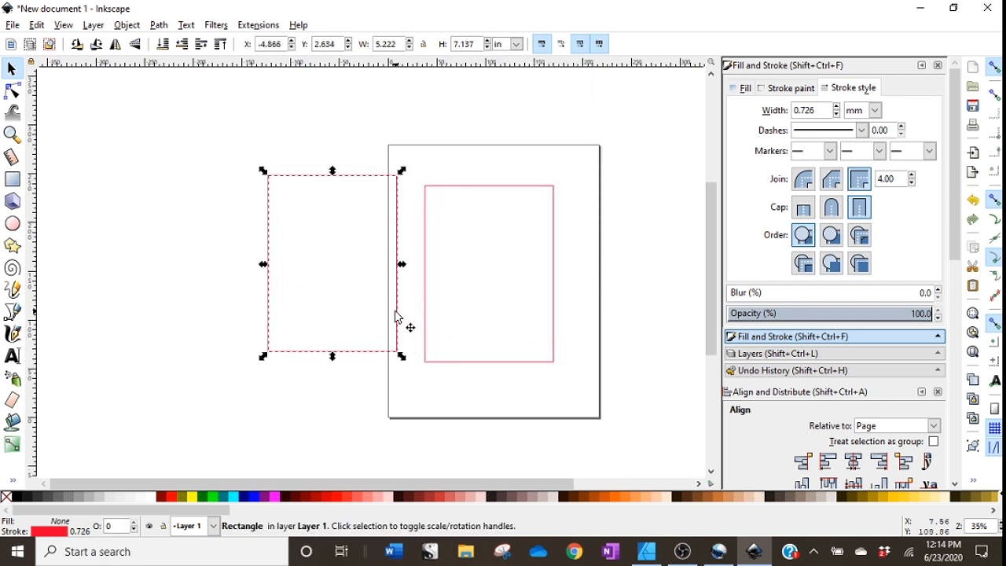
click(784, 91)
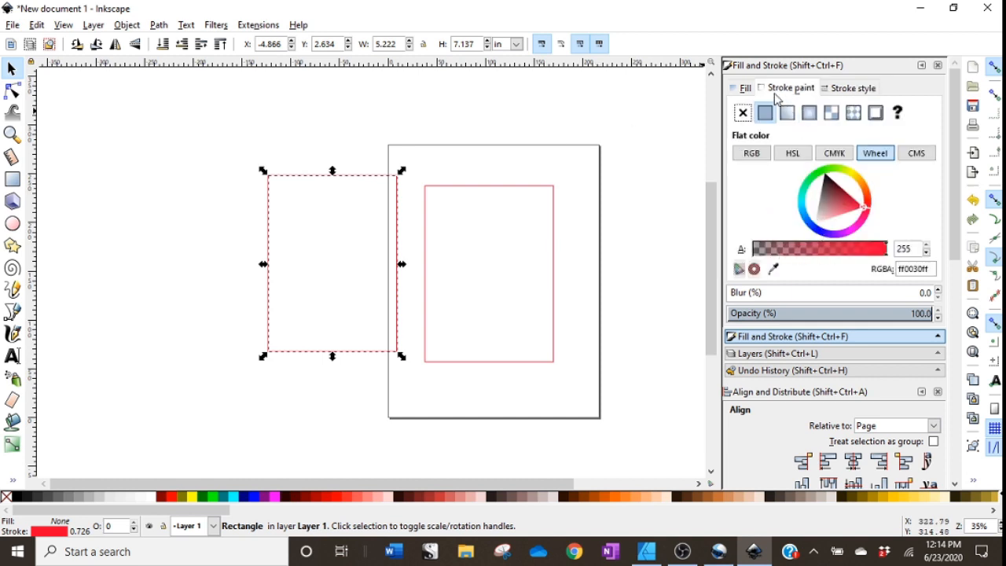
click(821, 228)
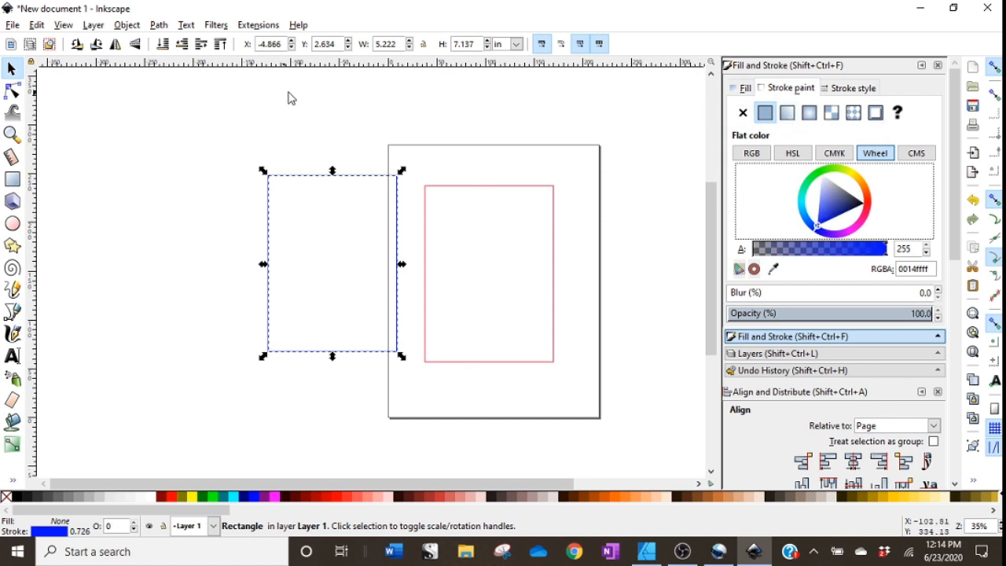
click(852, 88)
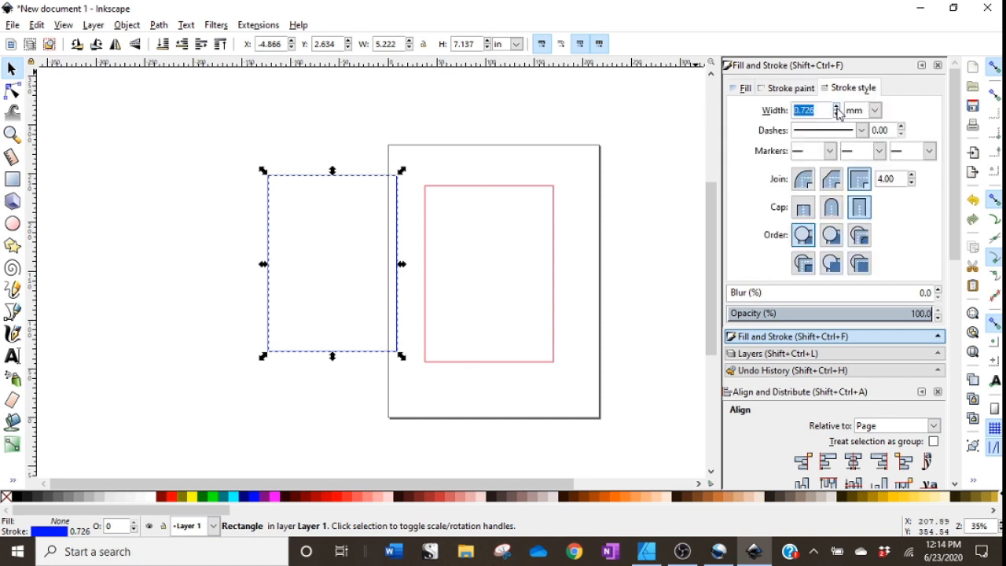
Thicken the blue rectangle's stroke and resize it to 5.75 in wide by 7.625 in high.
drag(838, 107, 838, 111)
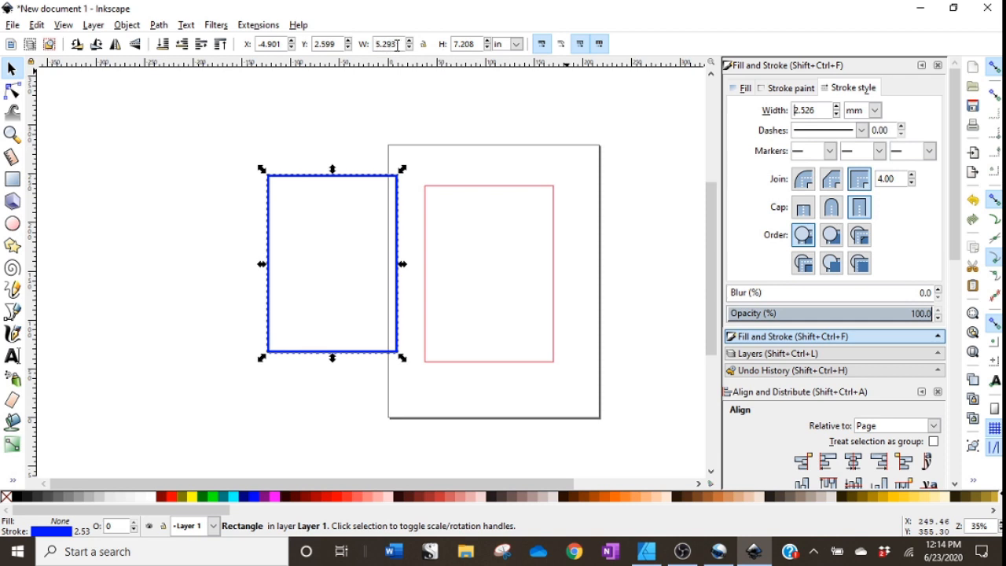
drag(404, 44, 360, 45)
text(5.75)
key(Return)
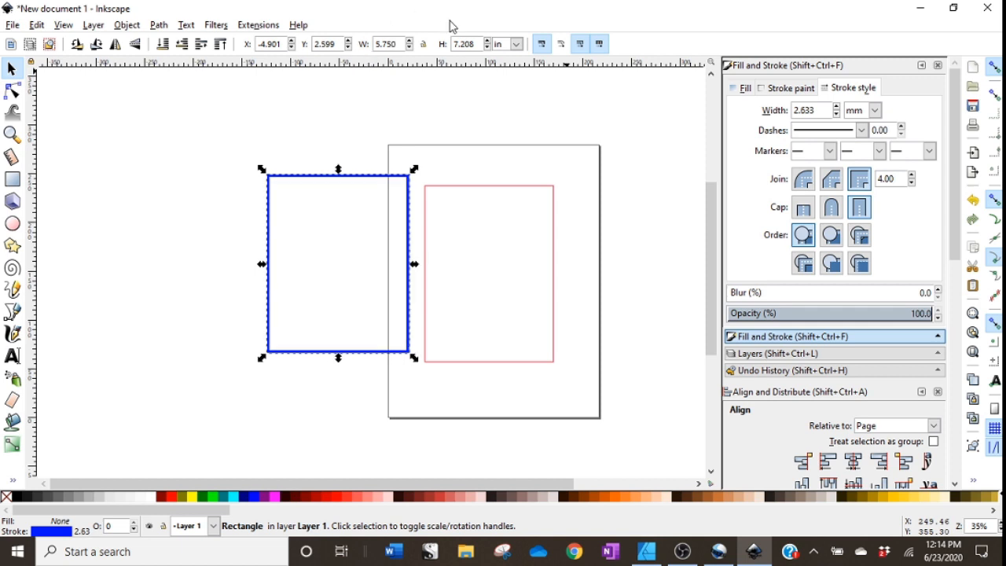
drag(477, 44, 420, 44)
text(7)
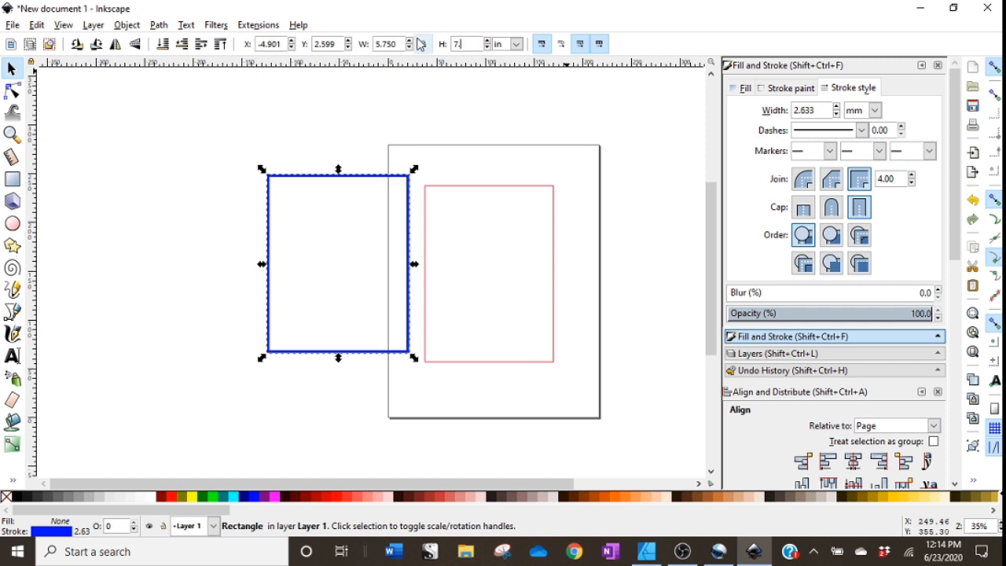
text(.625)
key(Return)
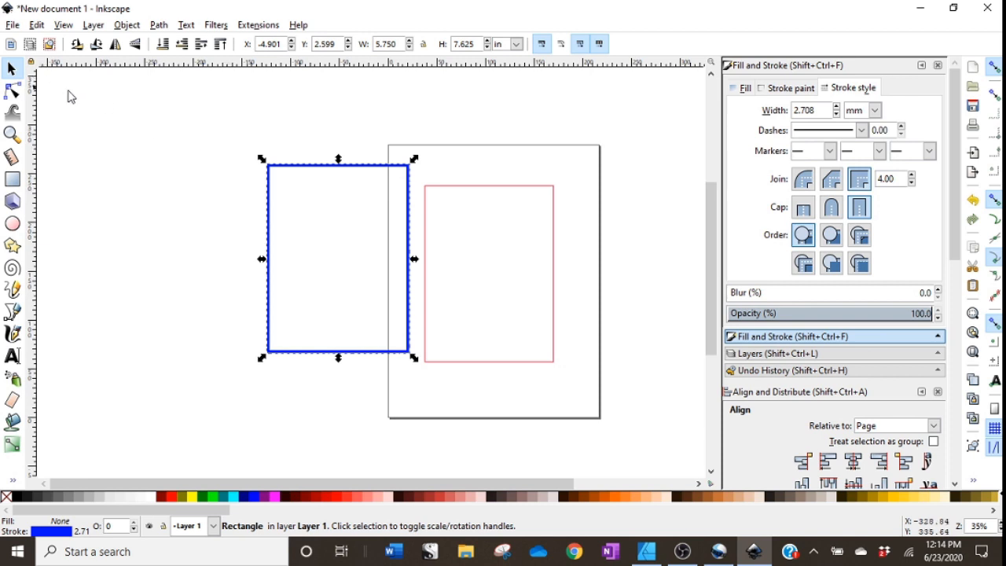
Move the blue rectangle further left off the page and reduce its stroke width to 1.308 mm.
click(219, 177)
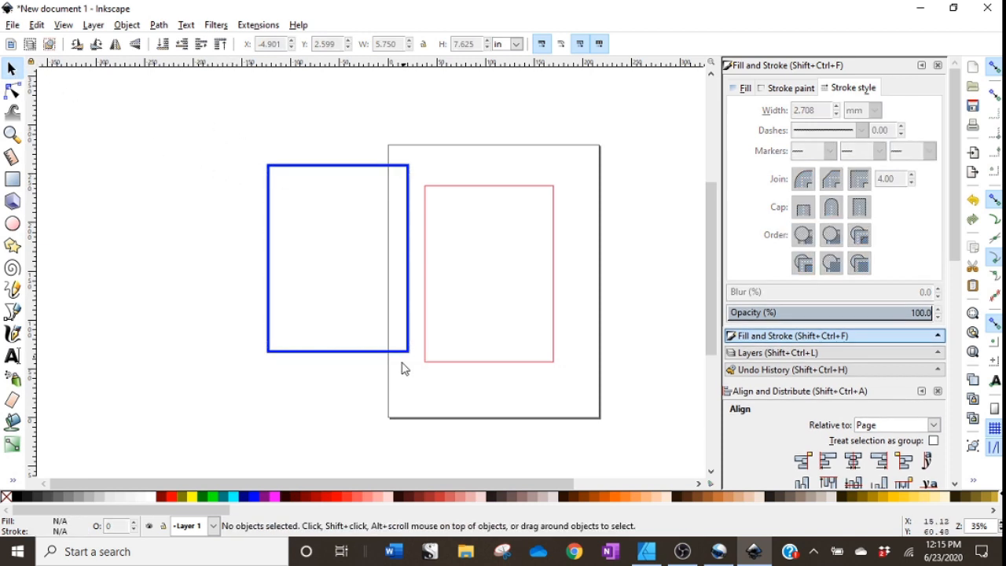
drag(406, 354, 353, 370)
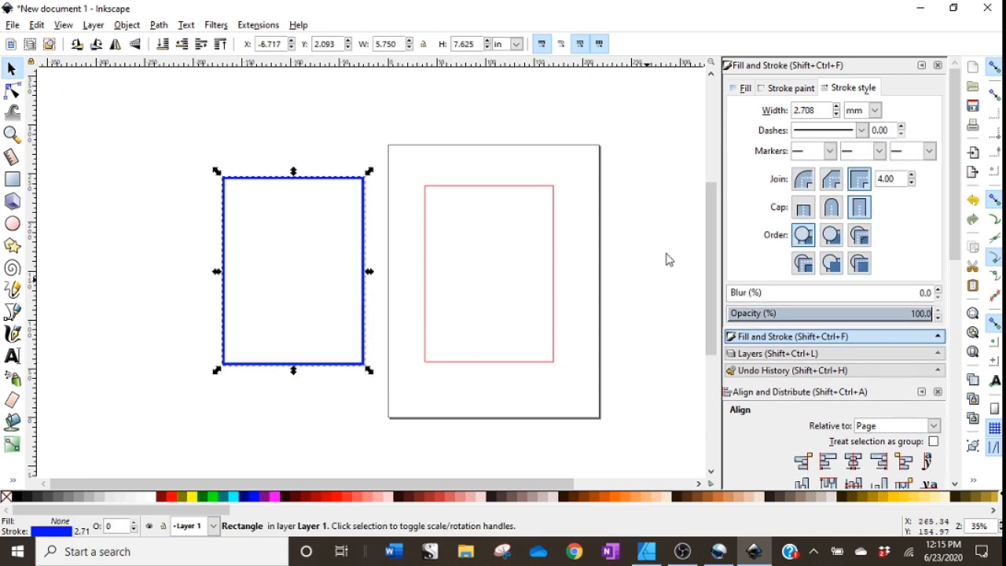
click(837, 115)
click(837, 115)
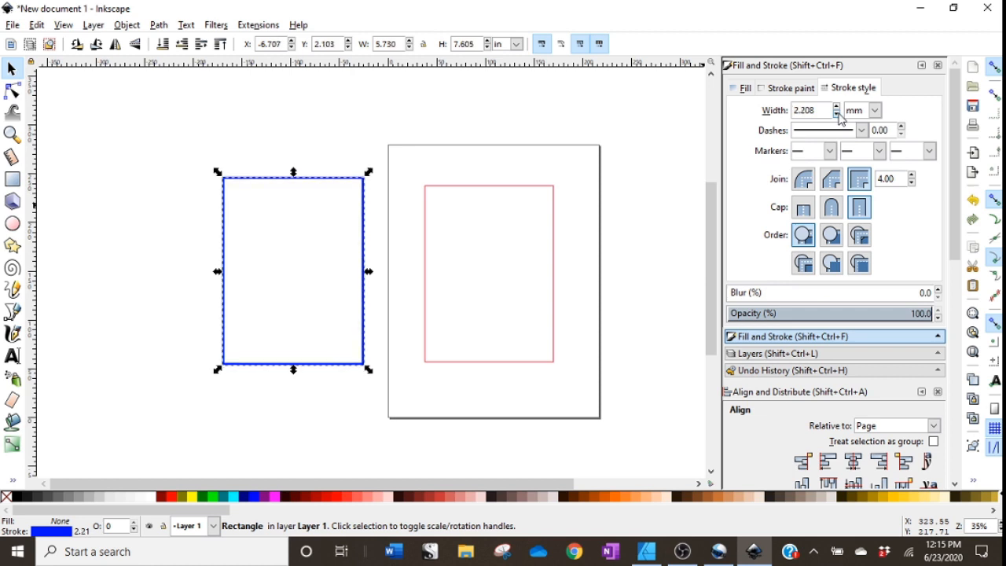
click(837, 114)
click(836, 115)
click(837, 114)
click(837, 115)
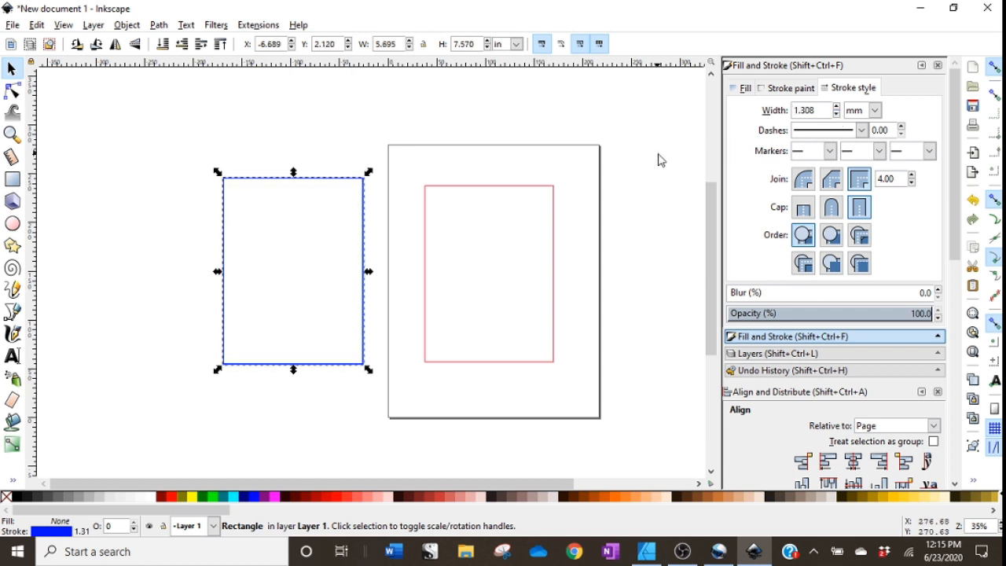
click(657, 160)
click(351, 371)
drag(366, 377, 354, 380)
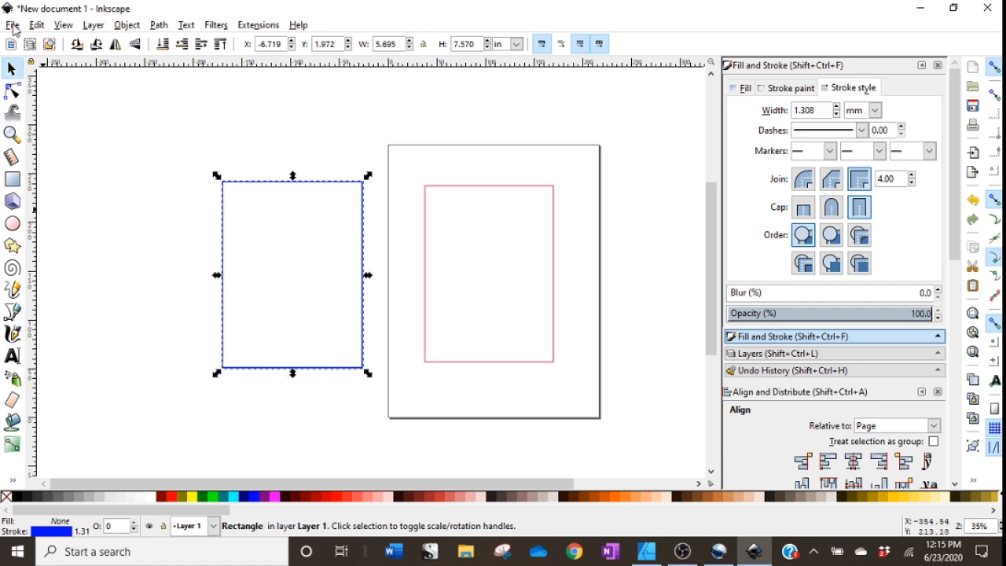
Import the PUT MY MEAT IN YOUR MOUTH pig PNG image from the design folder.
click(12, 25)
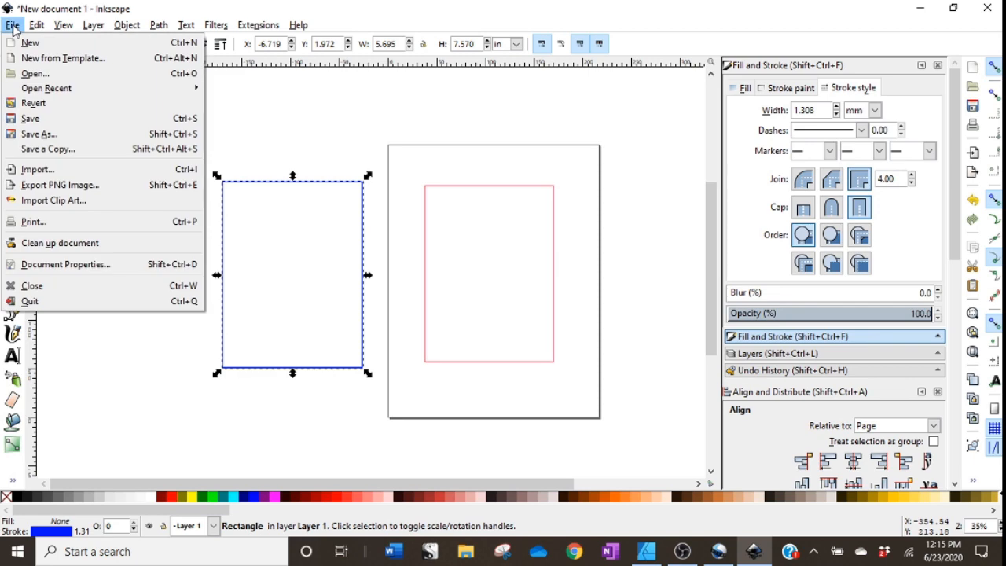
click(40, 169)
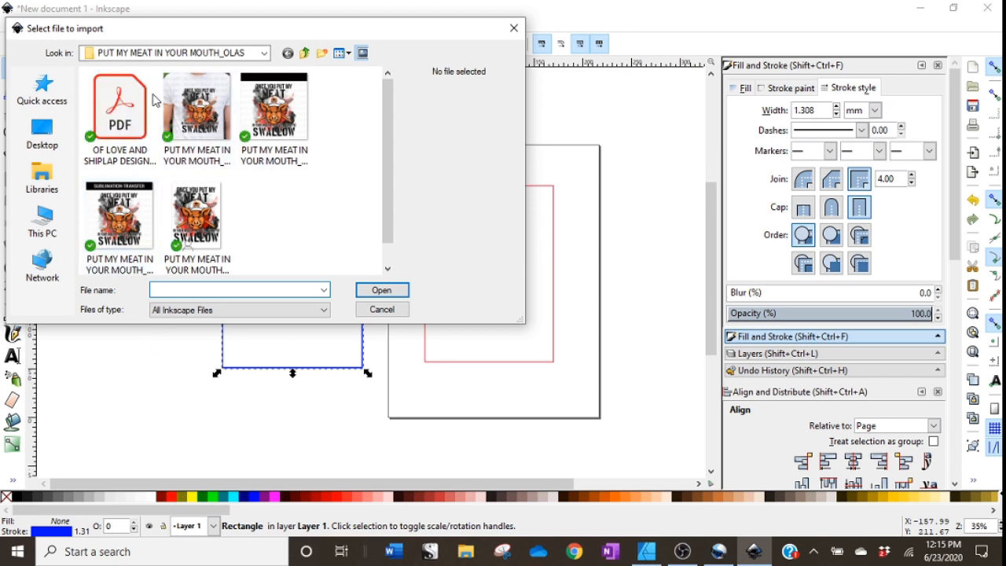
click(196, 224)
click(381, 290)
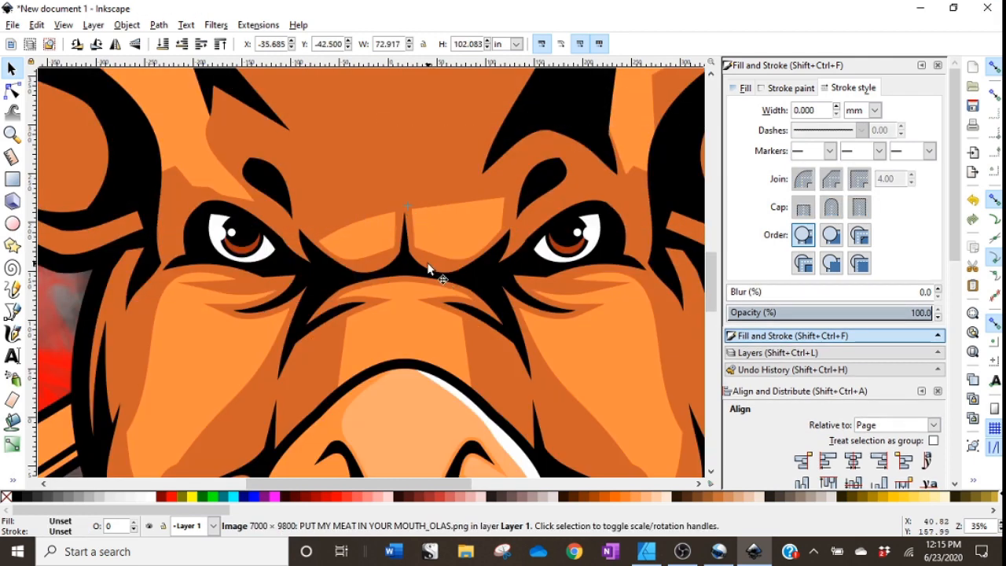
Scale the pig image proportionally to 6.5 in high and center it on the page.
click(424, 45)
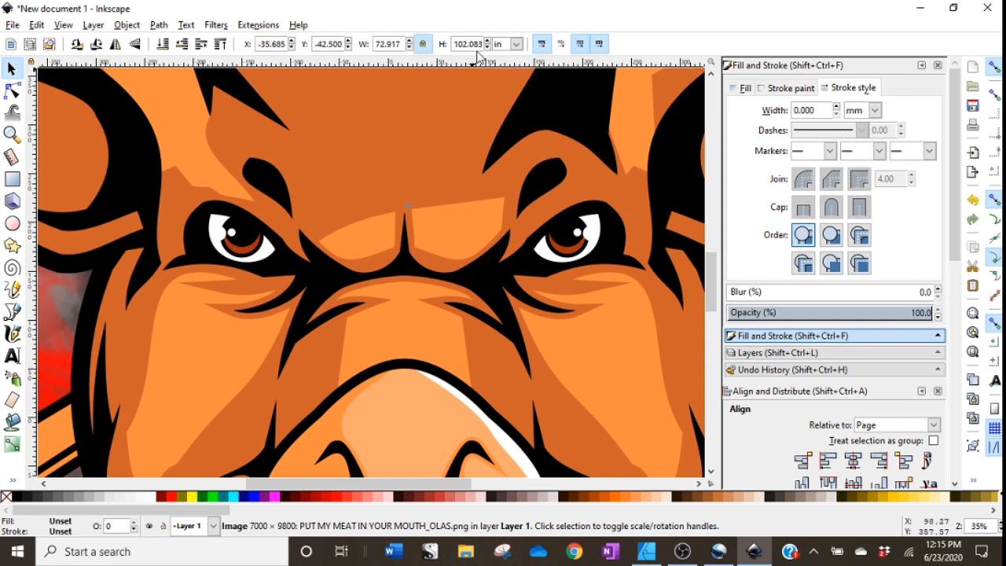
triple_click(454, 45)
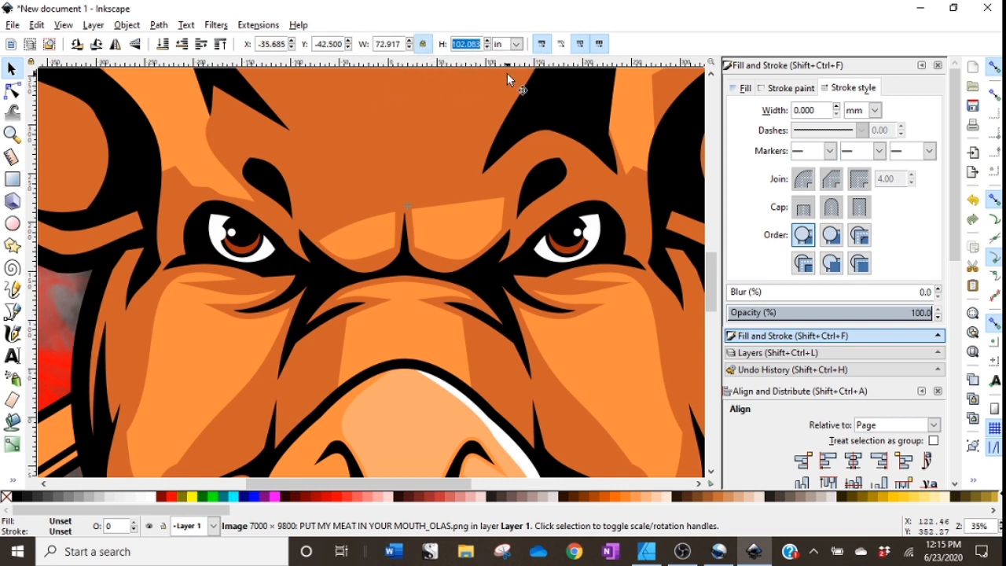
text(6.5)
key(Return)
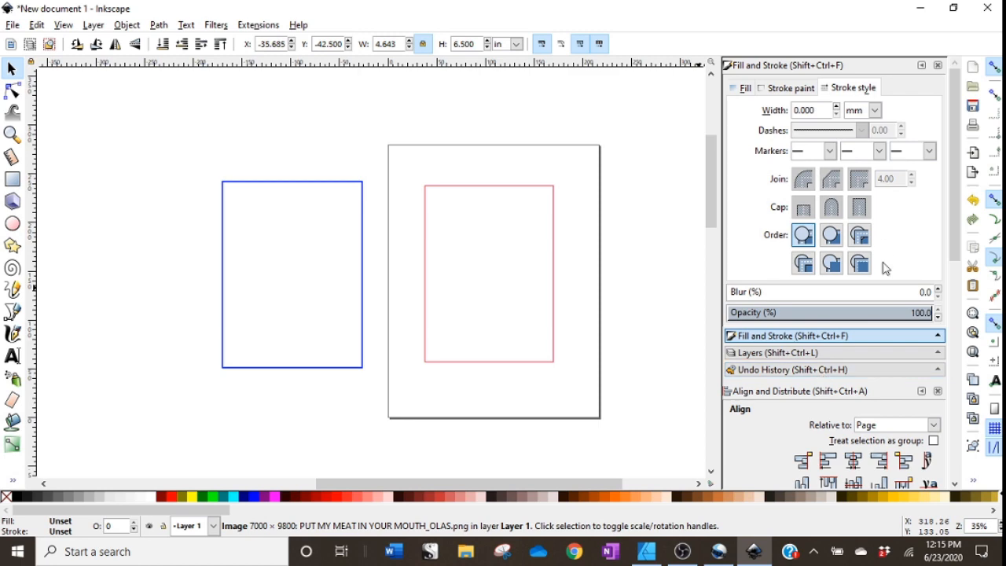
scroll(957, 240, down, 7)
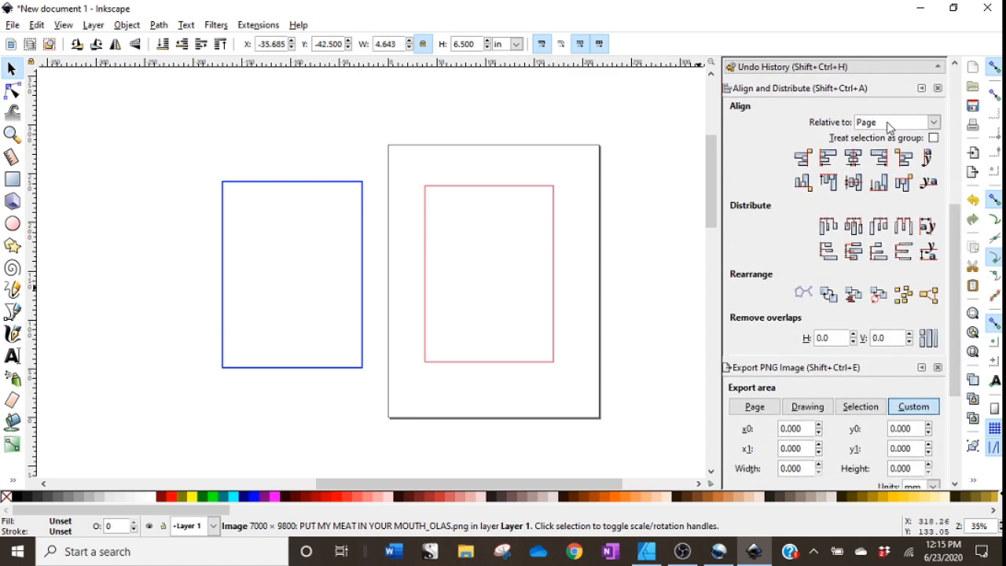
click(853, 157)
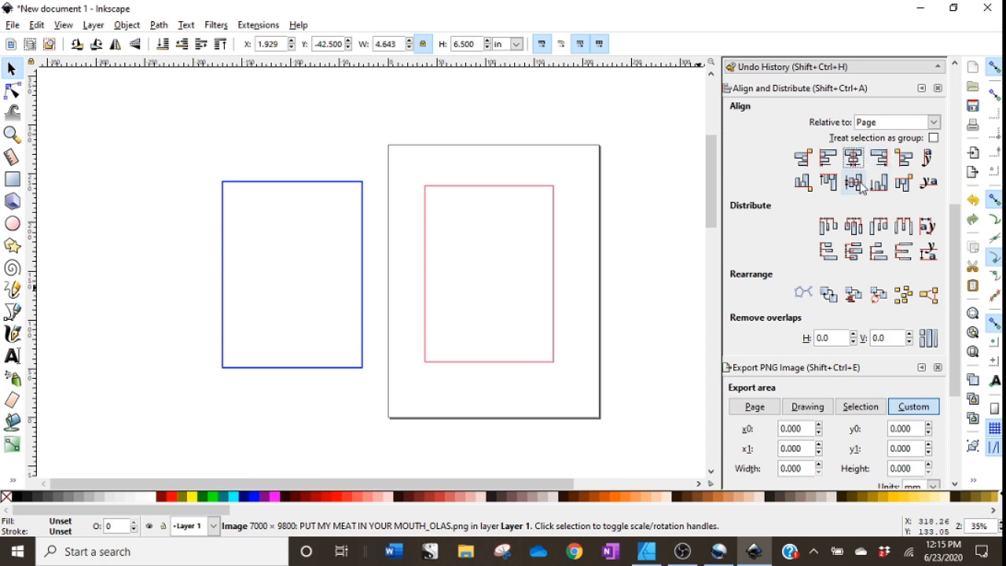
click(854, 183)
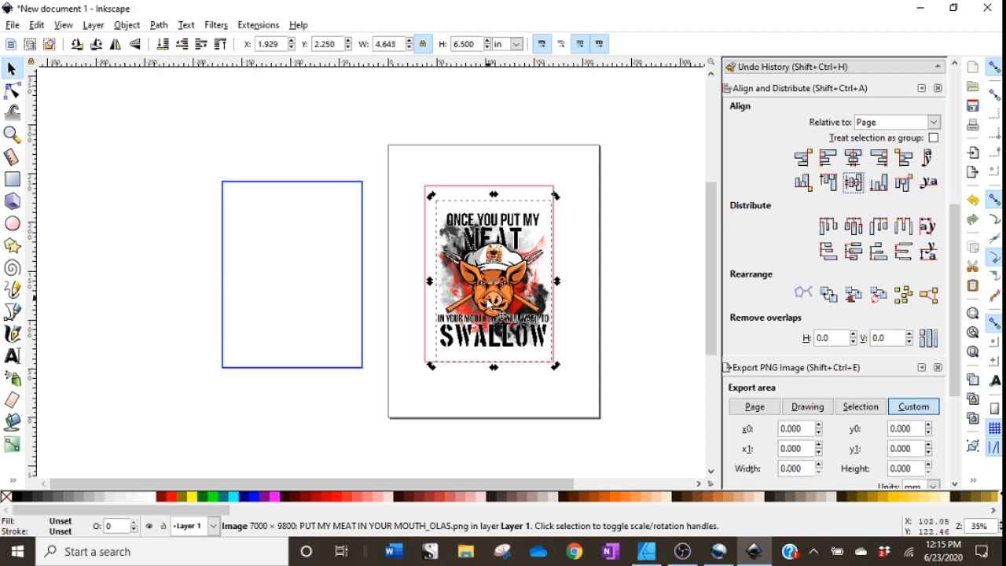
Import the wornsiding8 wood texture from the WOOD DIGITAL PAPERS folder.
click(116, 118)
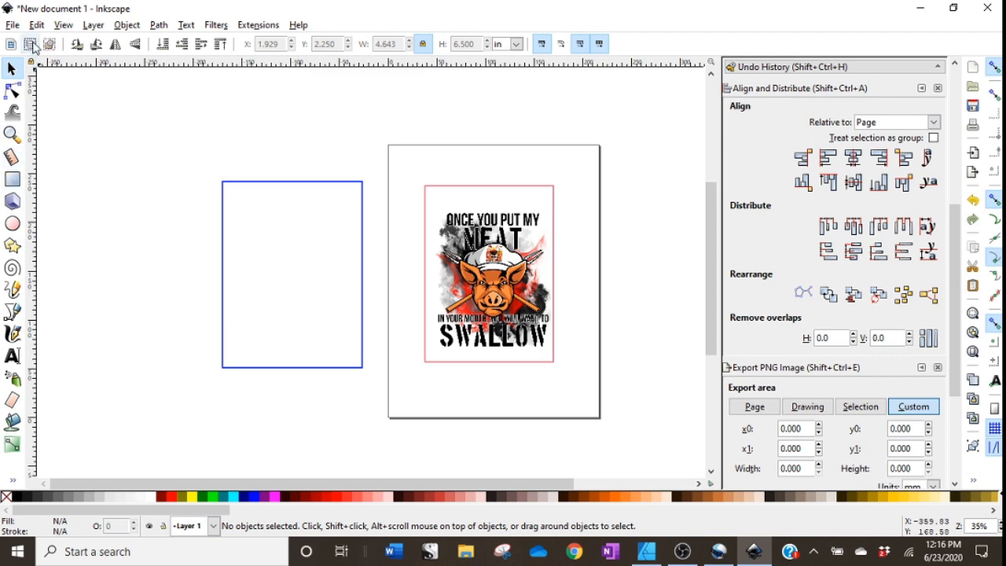
click(14, 25)
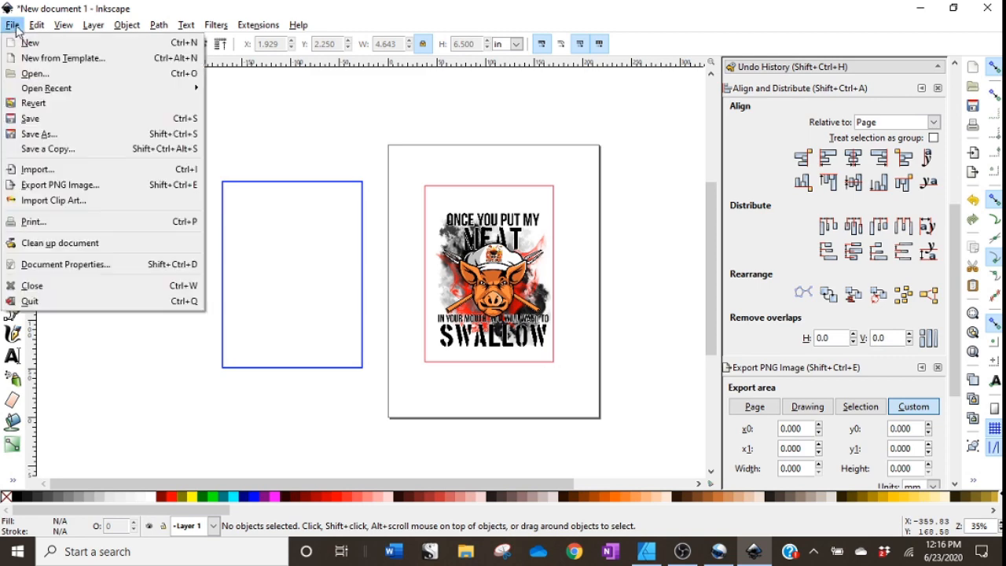
click(55, 178)
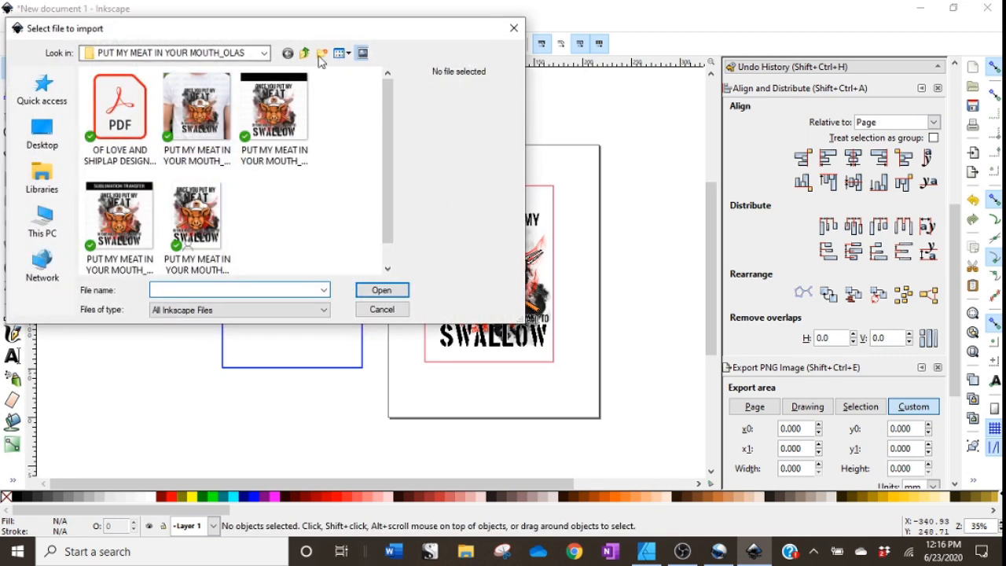
click(305, 54)
click(305, 55)
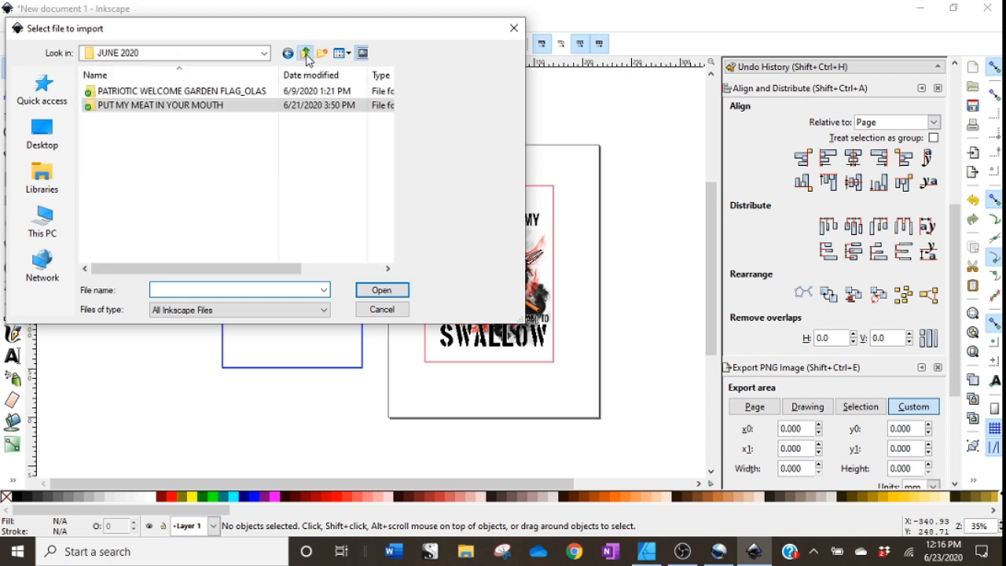
click(305, 54)
click(304, 54)
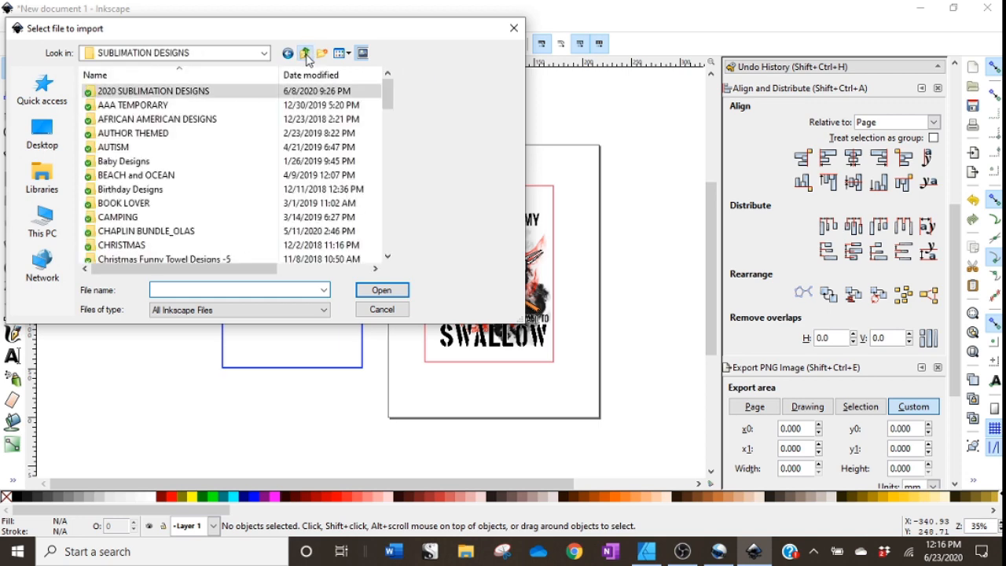
click(305, 55)
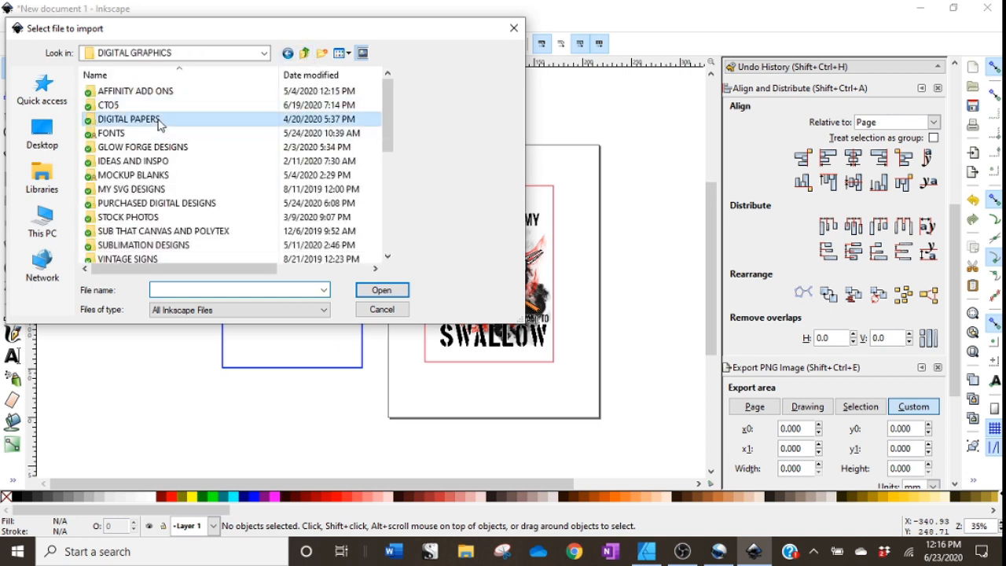
double_click(326, 119)
scroll(164, 216, down, 8)
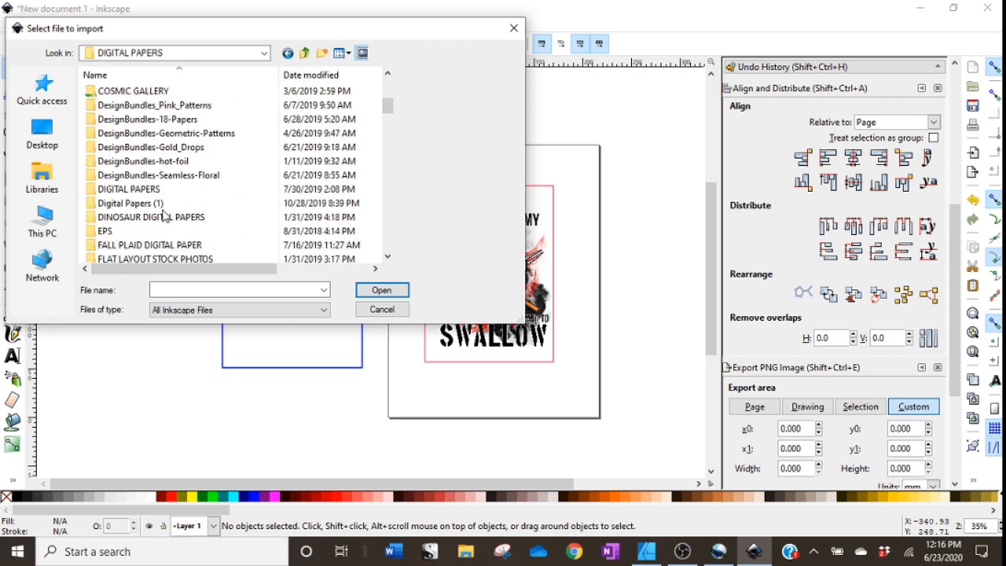
scroll(164, 216, down, 12)
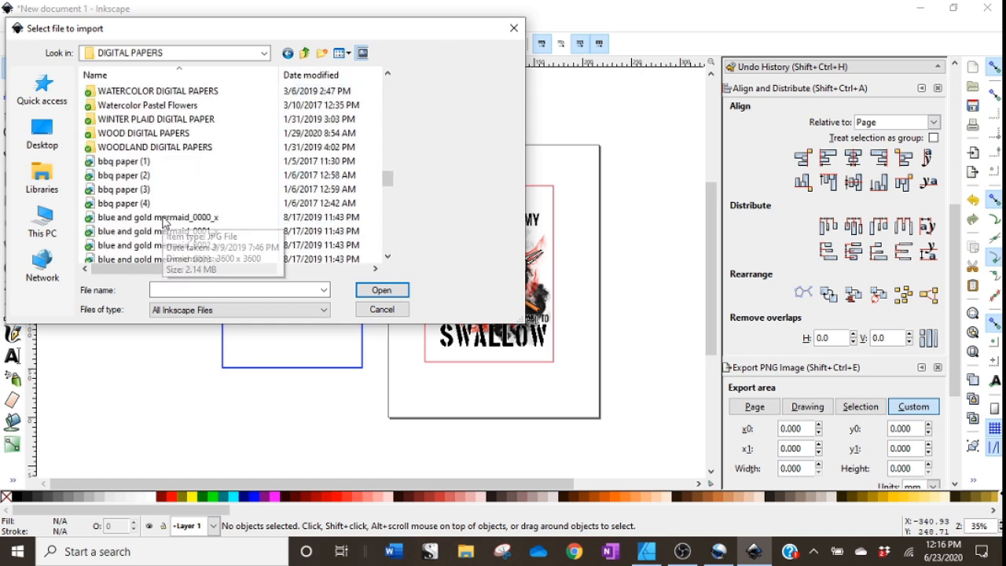
click(211, 120)
double_click(207, 133)
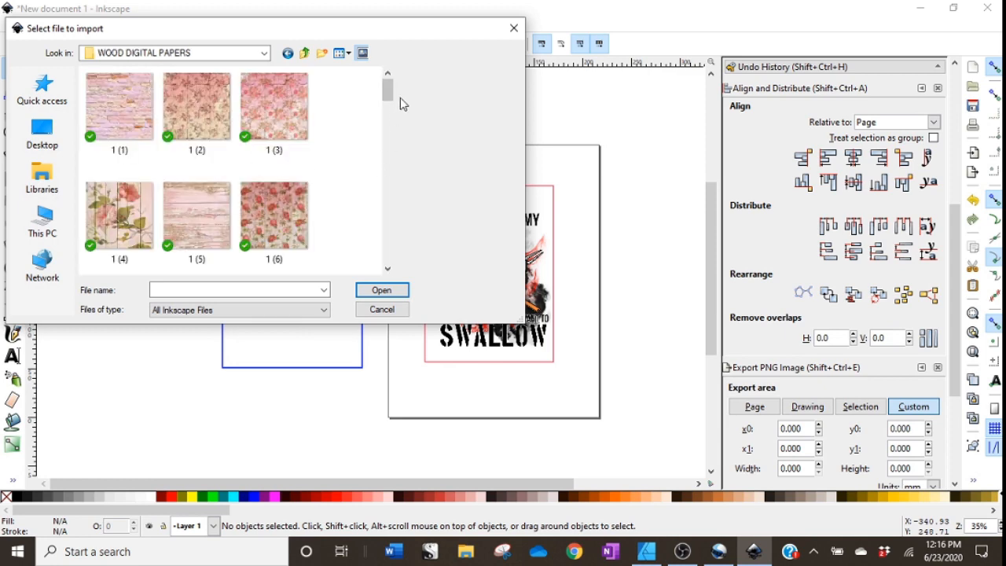
drag(388, 91, 375, 254)
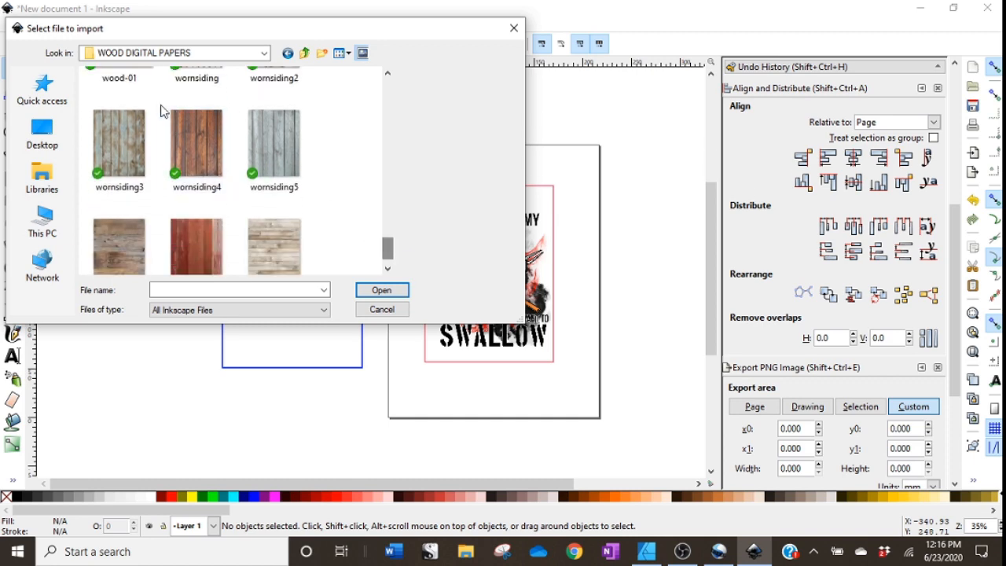
click(393, 293)
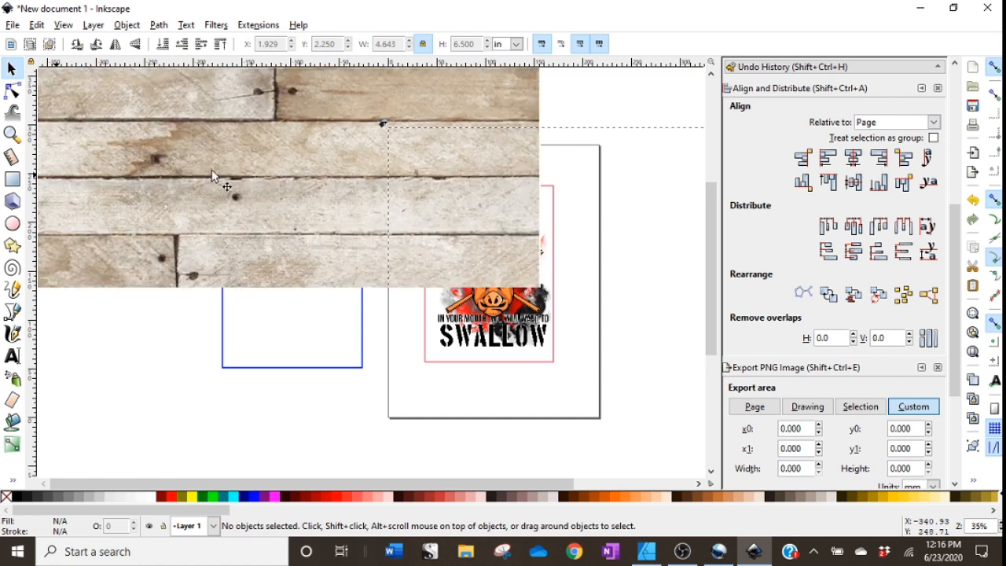
Scale the wood texture proportionally to 10 in high.
drag(251, 172, 406, 389)
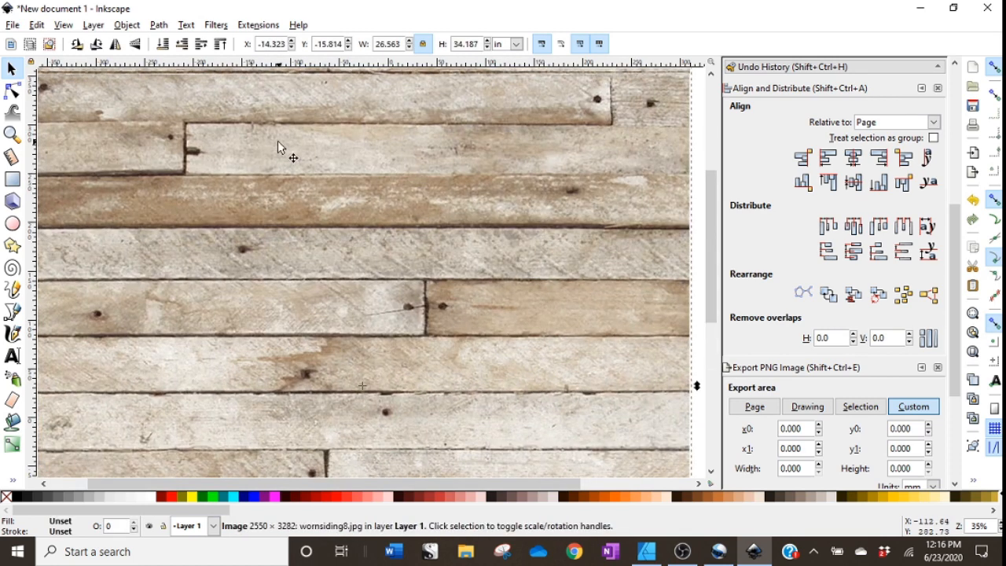
drag(279, 149, 323, 232)
drag(305, 170, 148, 164)
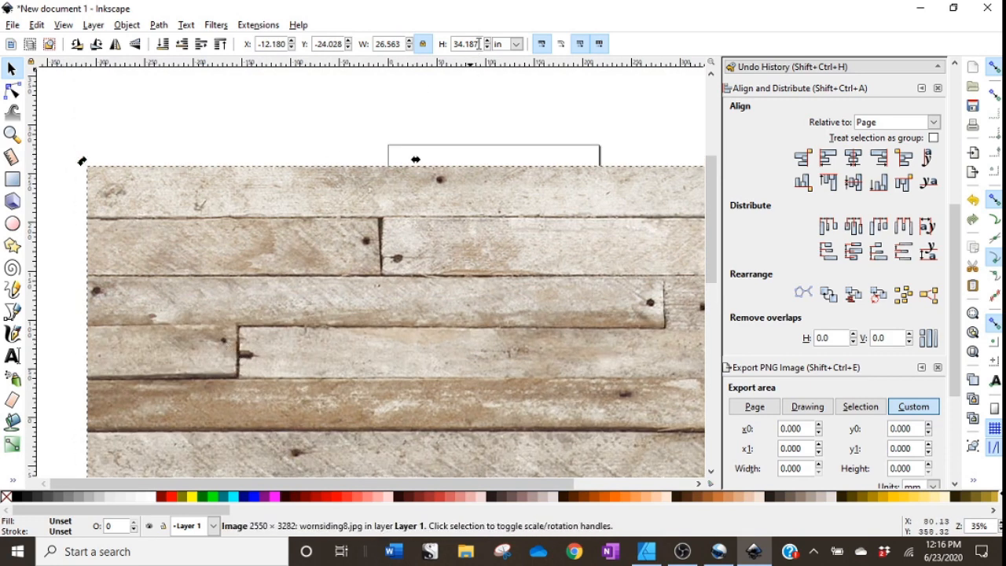
drag(478, 44, 442, 44)
text(10)
key(Return)
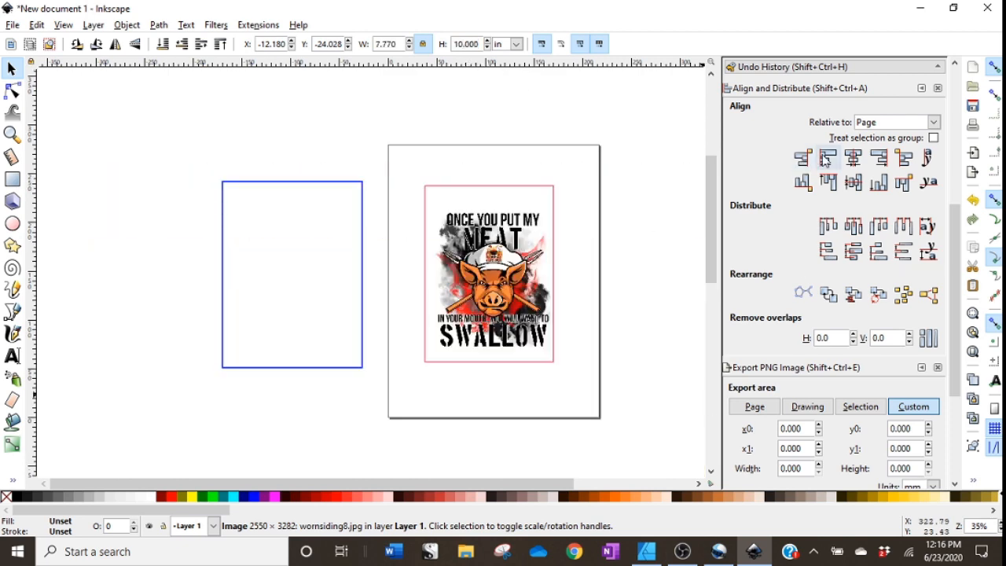
Center the wood texture on the page, then move it off the page beside the blue rectangle.
click(853, 159)
click(854, 183)
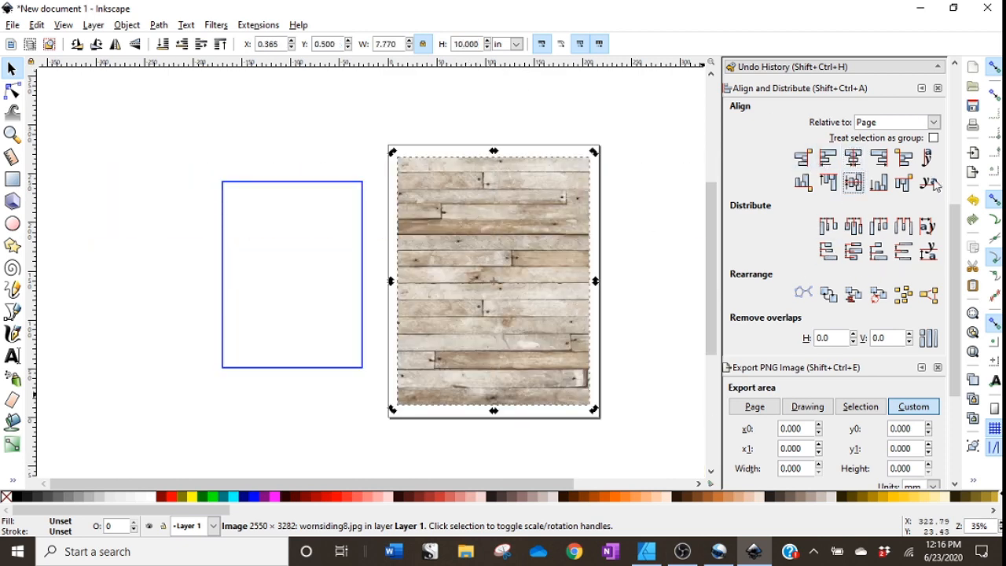
drag(544, 331, 273, 330)
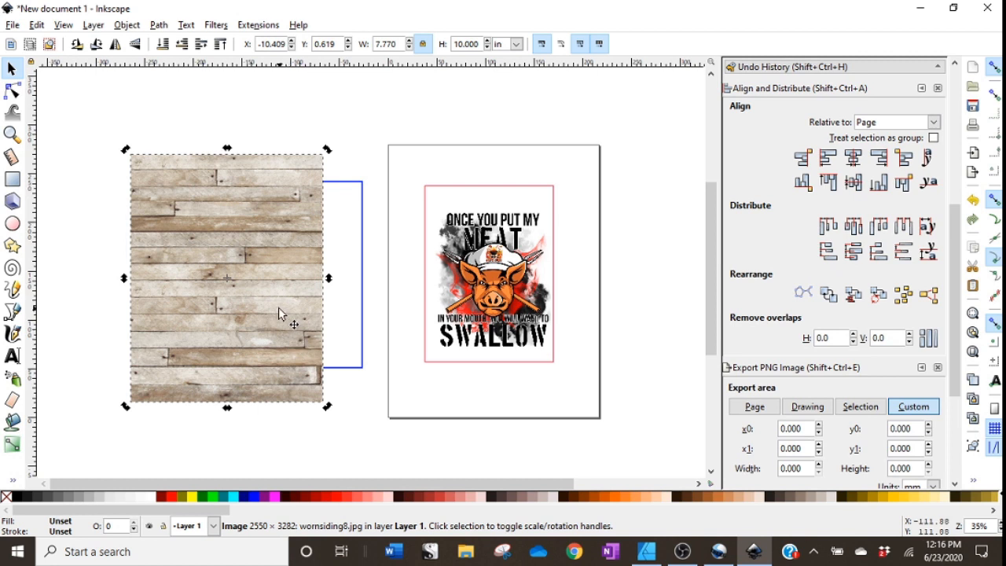
click(346, 382)
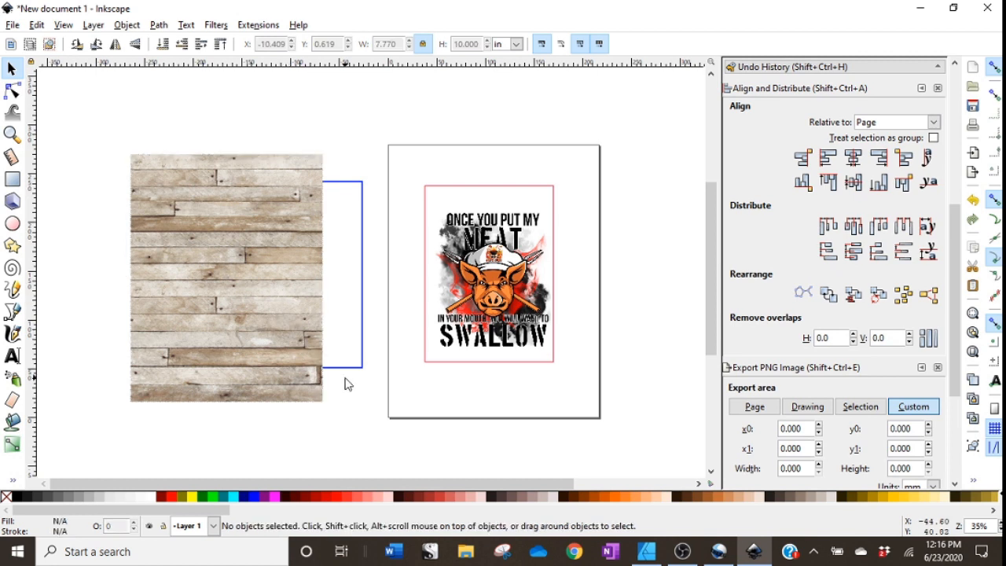
Raise the blue rectangle to the top and move it over the left part of the wood texture.
click(340, 369)
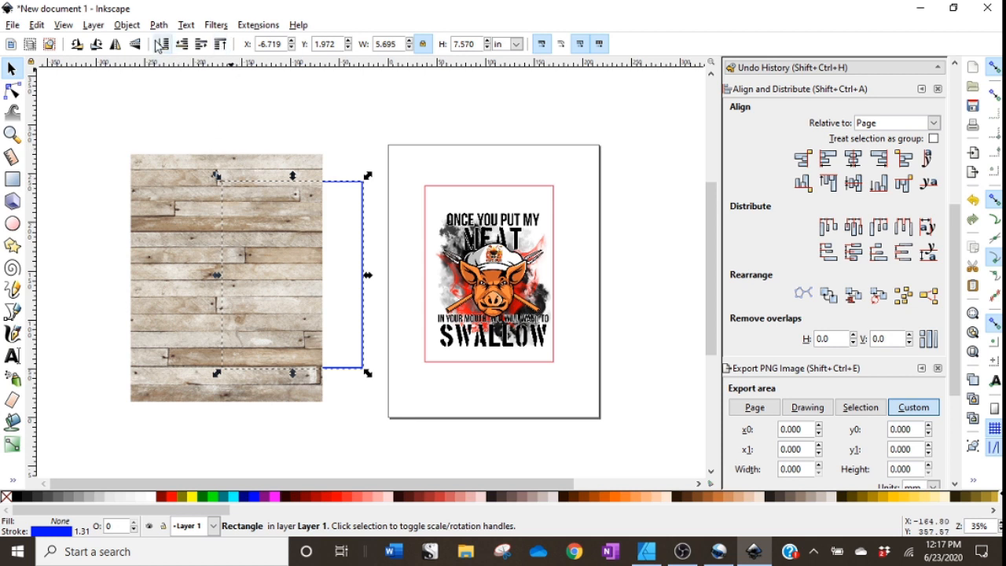
click(221, 44)
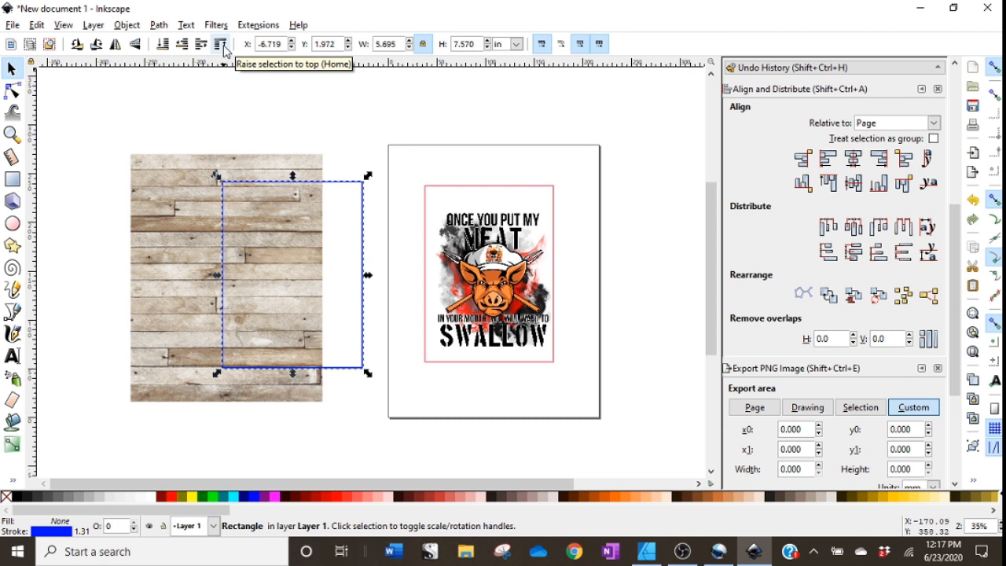
drag(360, 326, 288, 326)
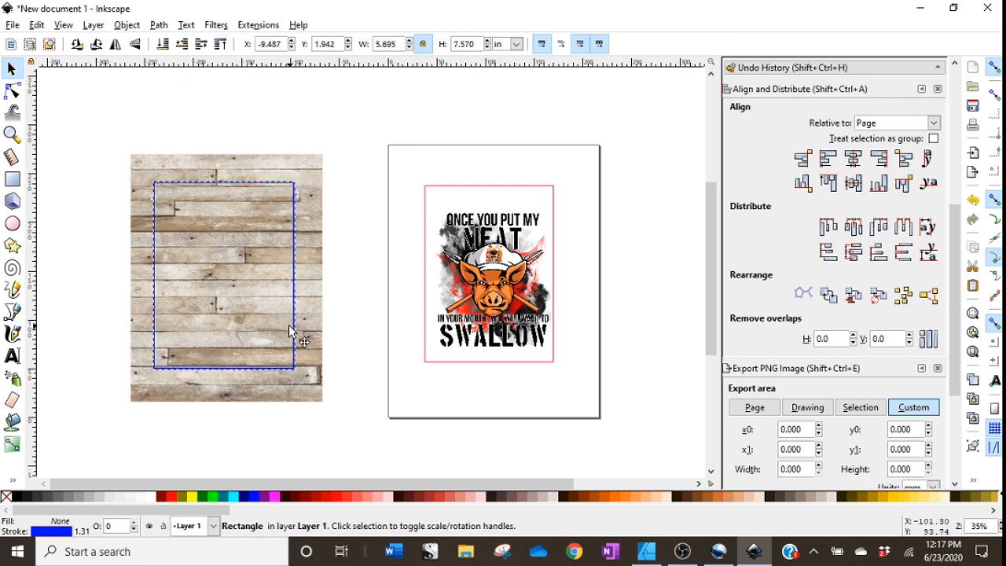
click(306, 423)
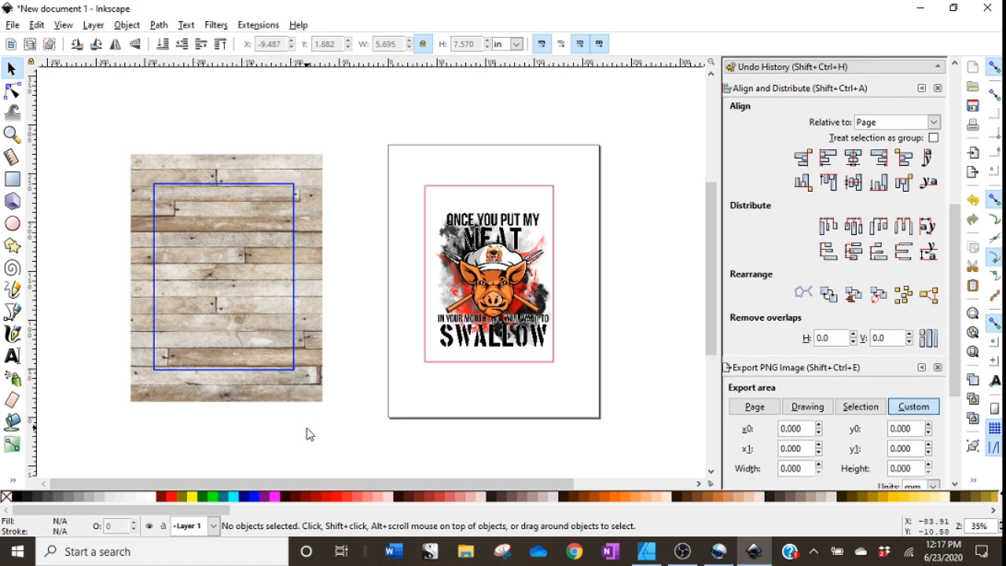
Select the wood texture and blue rectangle together and clip the texture to the rectangle.
drag(343, 430, 124, 142)
right_click(239, 308)
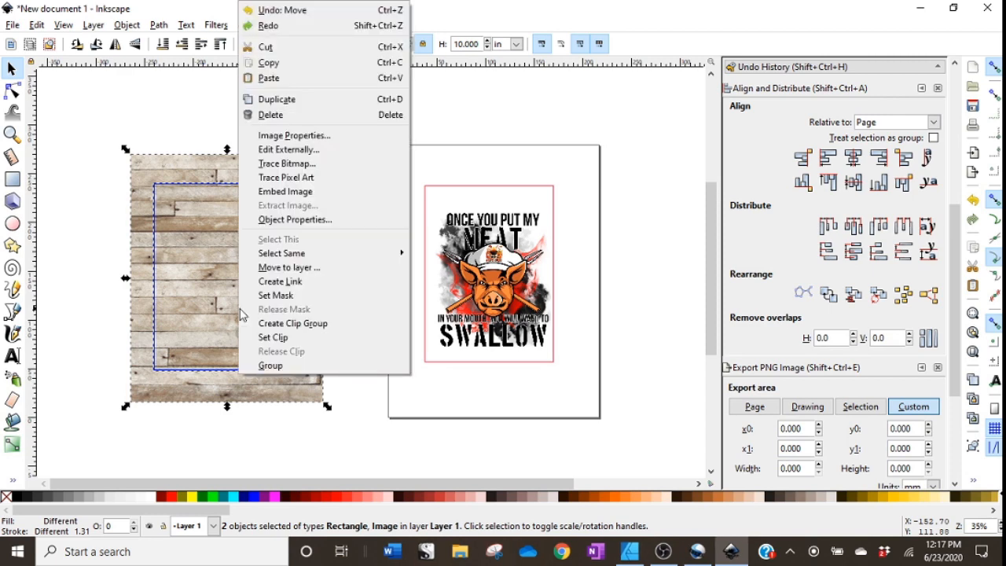
click(275, 338)
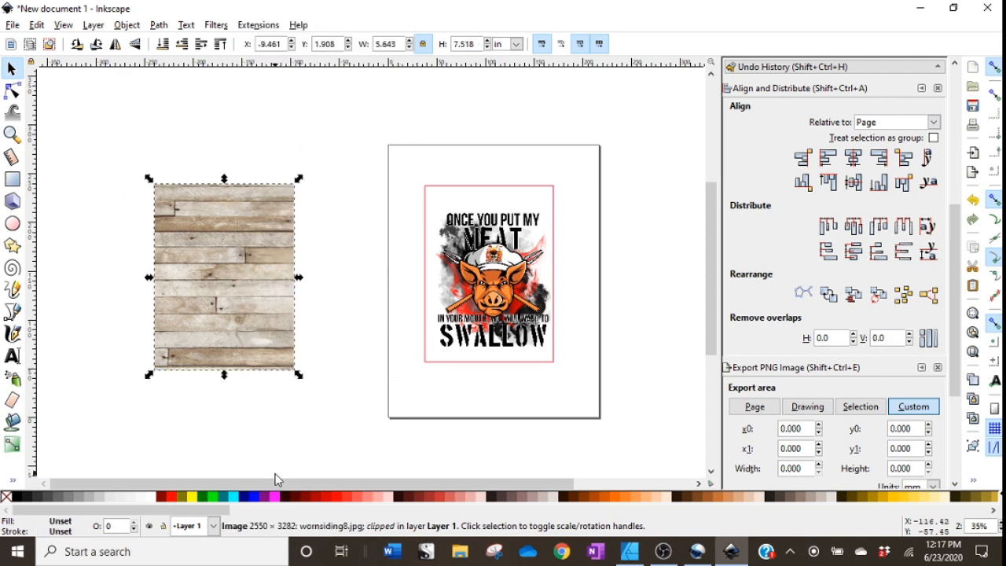
click(275, 480)
click(222, 276)
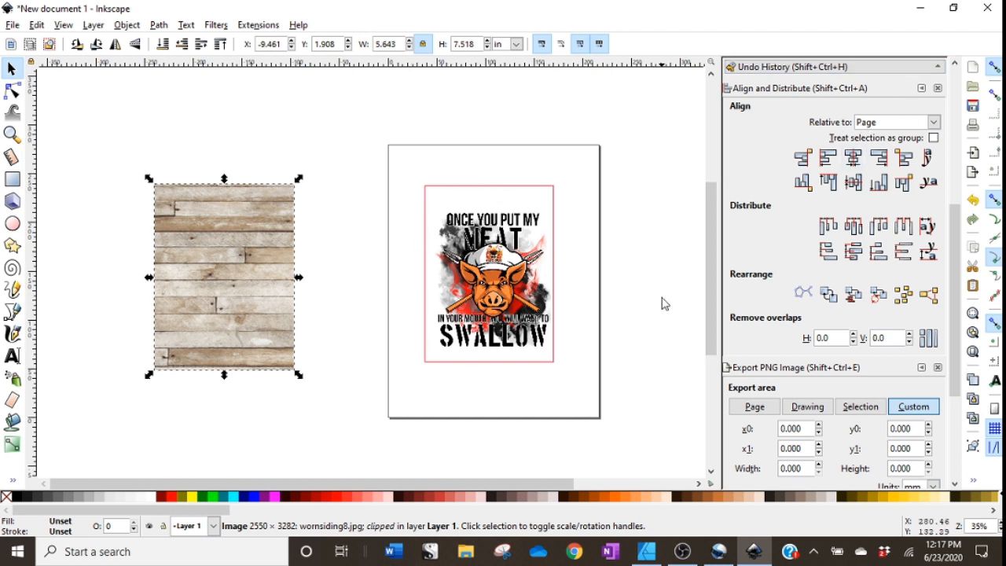
Select the clipped wood, pig image and red rectangle and center them horizontally and vertically on the page.
click(617, 420)
drag(659, 424, 66, 95)
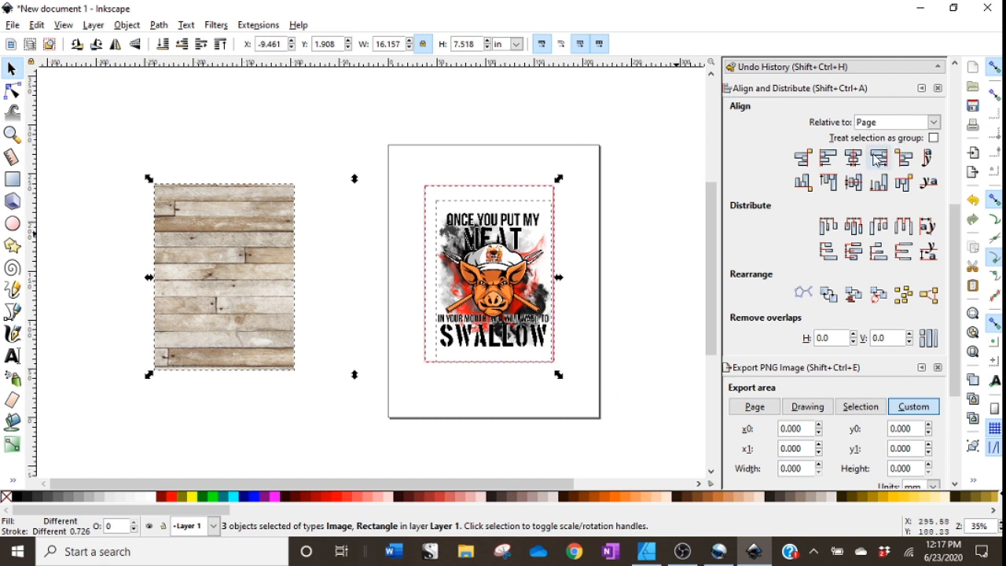
click(934, 122)
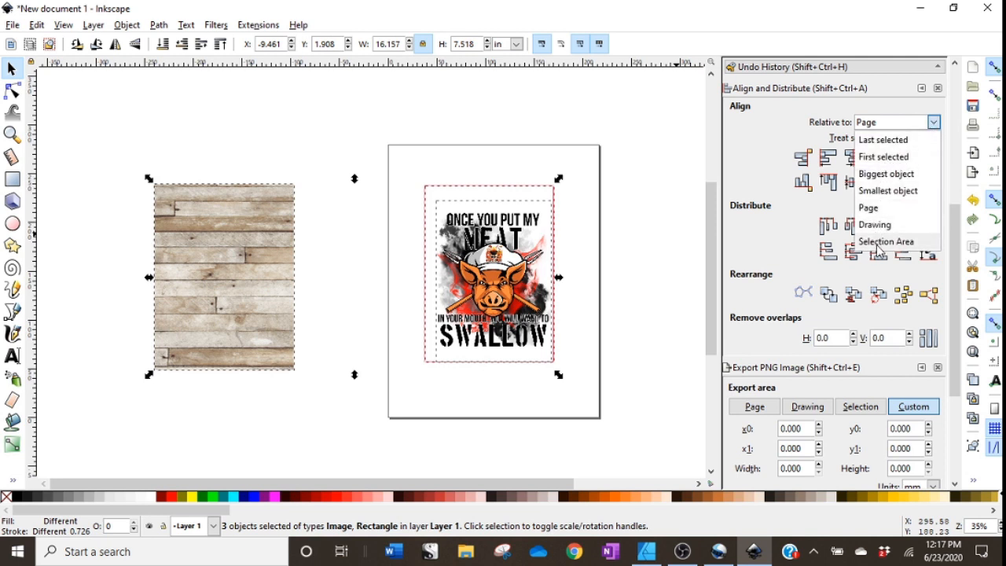
click(776, 142)
click(853, 157)
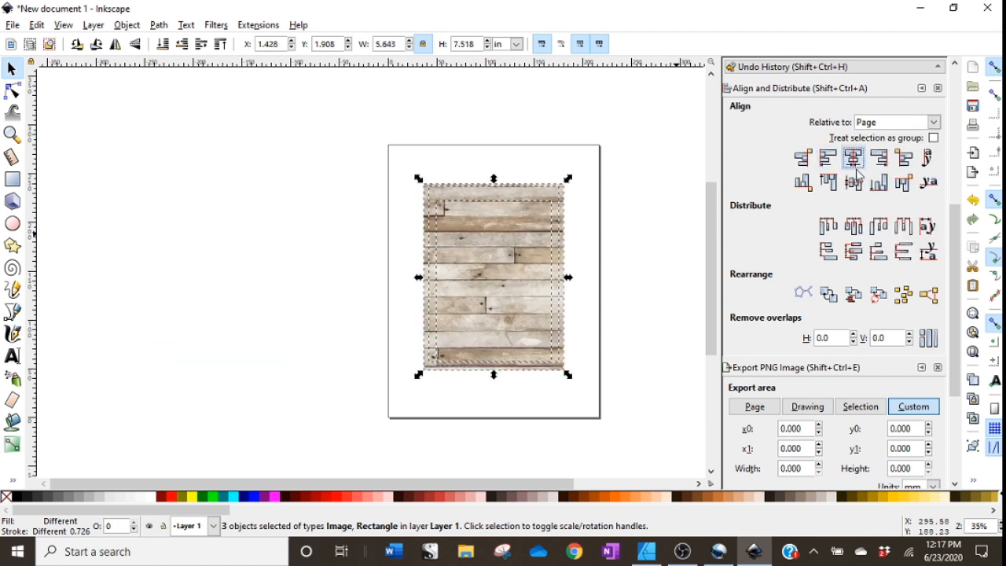
click(854, 183)
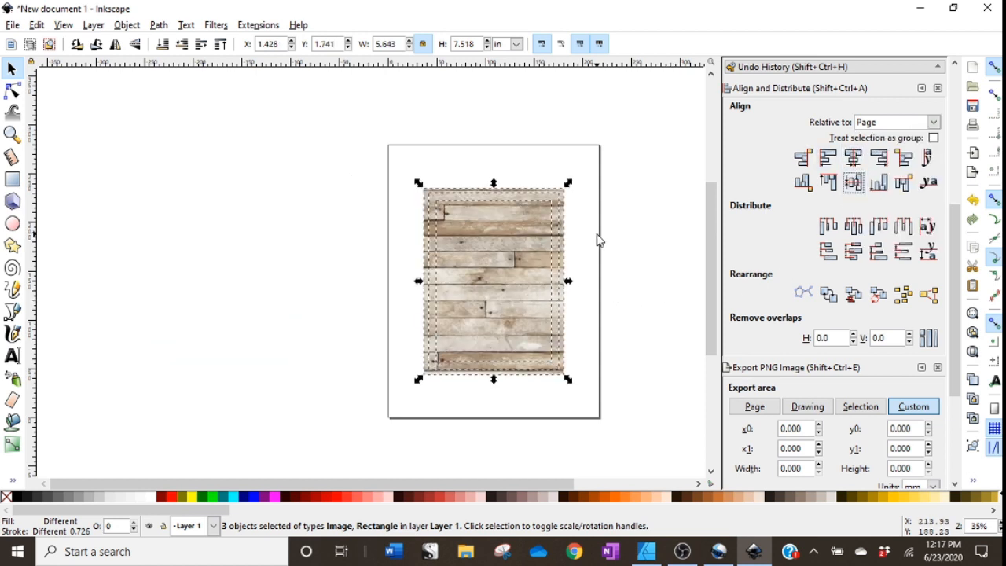
Lower the clipped wood texture to the bottom so it sits behind the pig graphic.
click(591, 300)
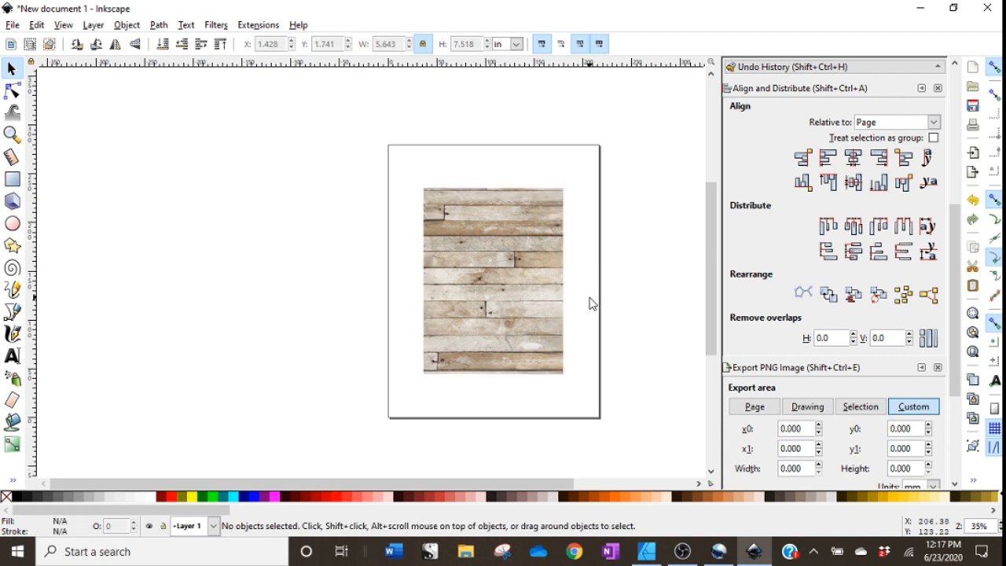
click(537, 305)
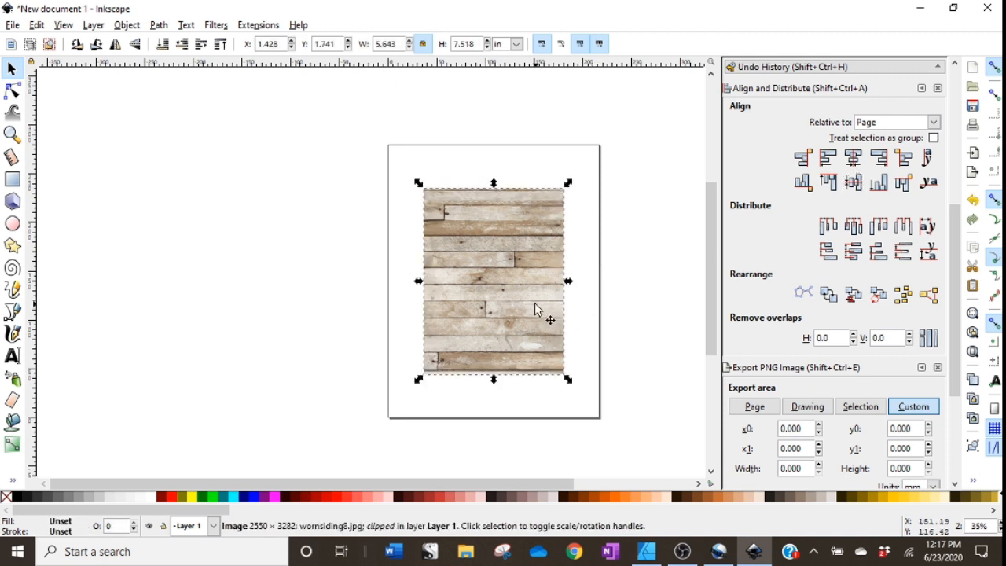
click(163, 46)
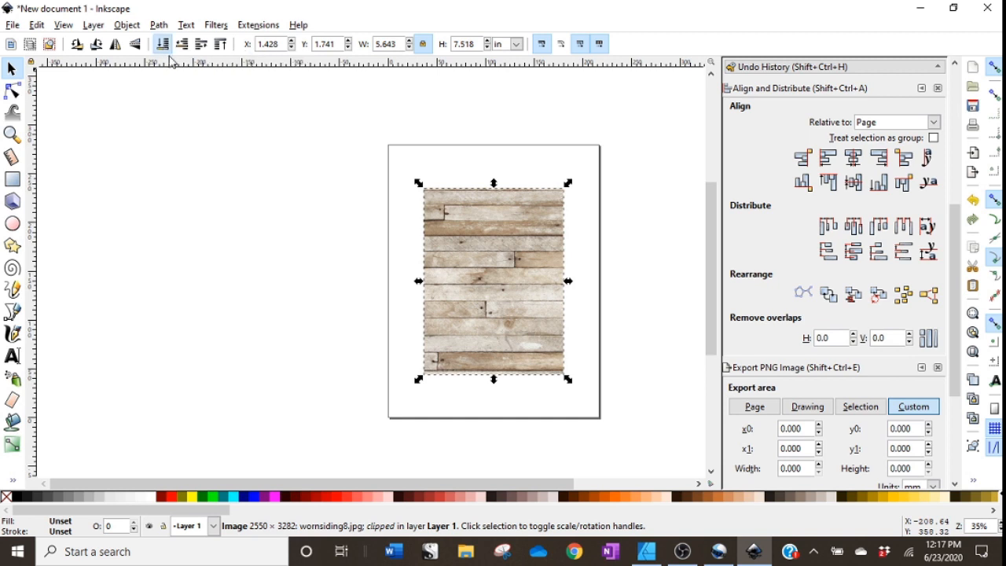
click(603, 334)
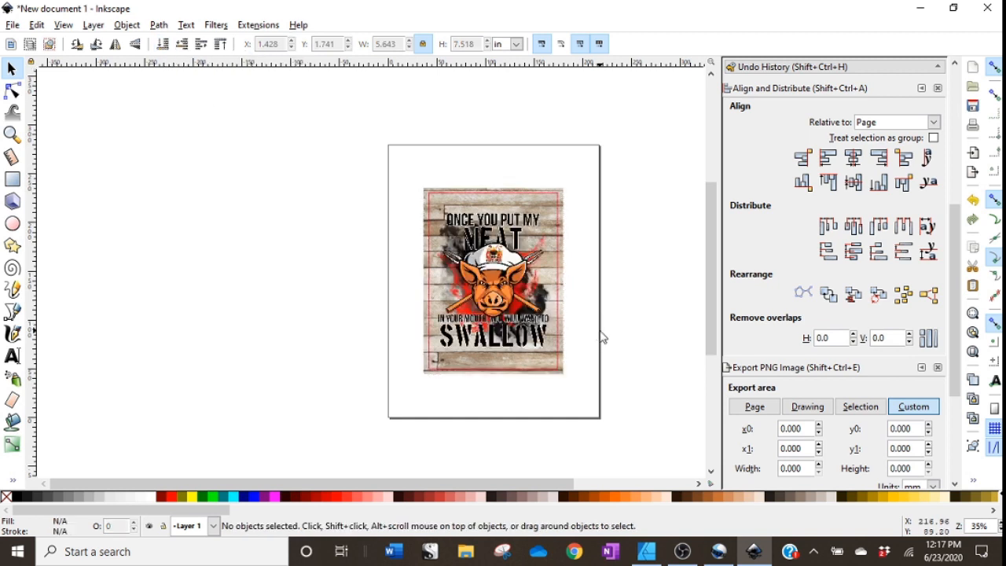
Remove the stroke from the red rectangle frame around the design.
scroll(475, 301, up, 2)
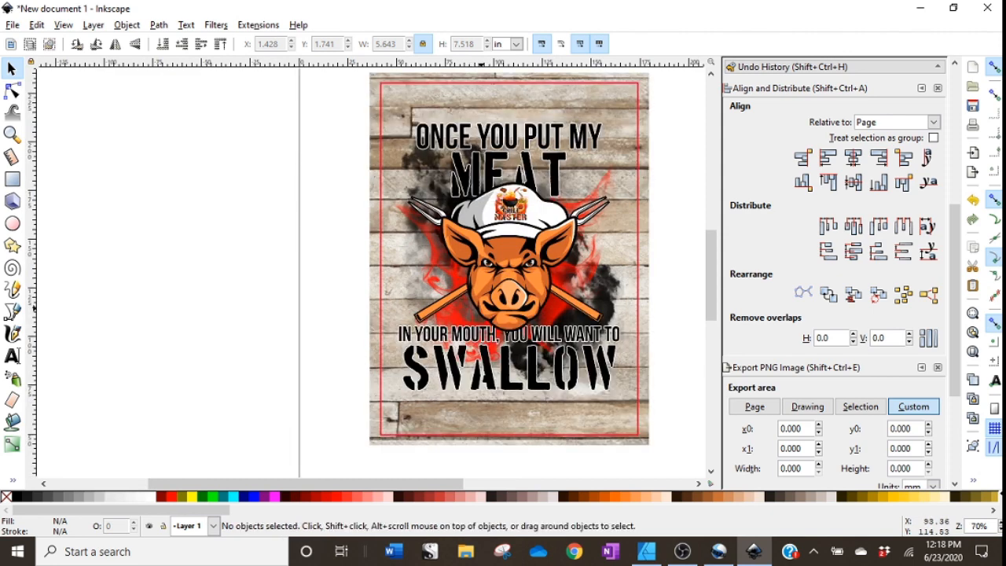
drag(332, 483, 393, 502)
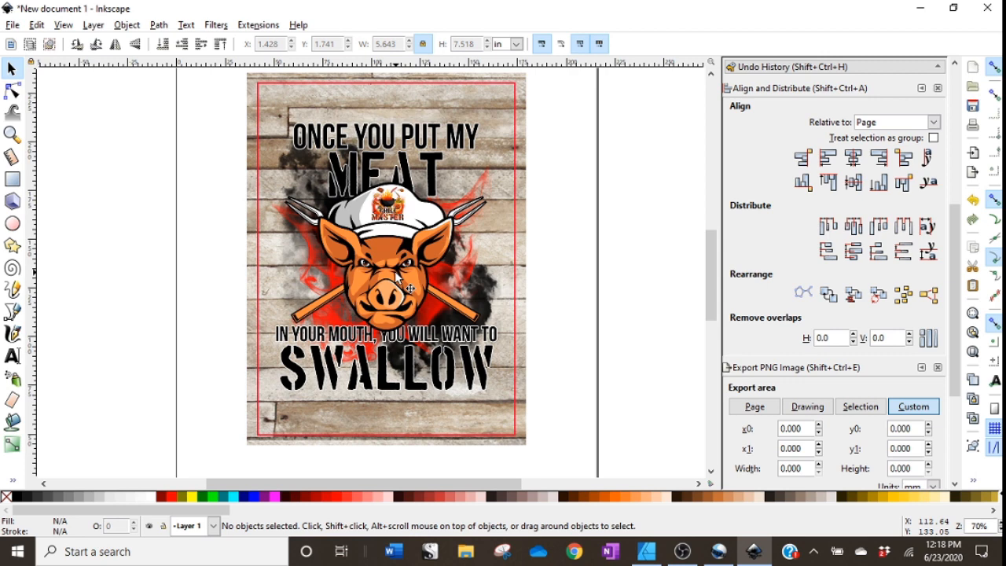
click(525, 349)
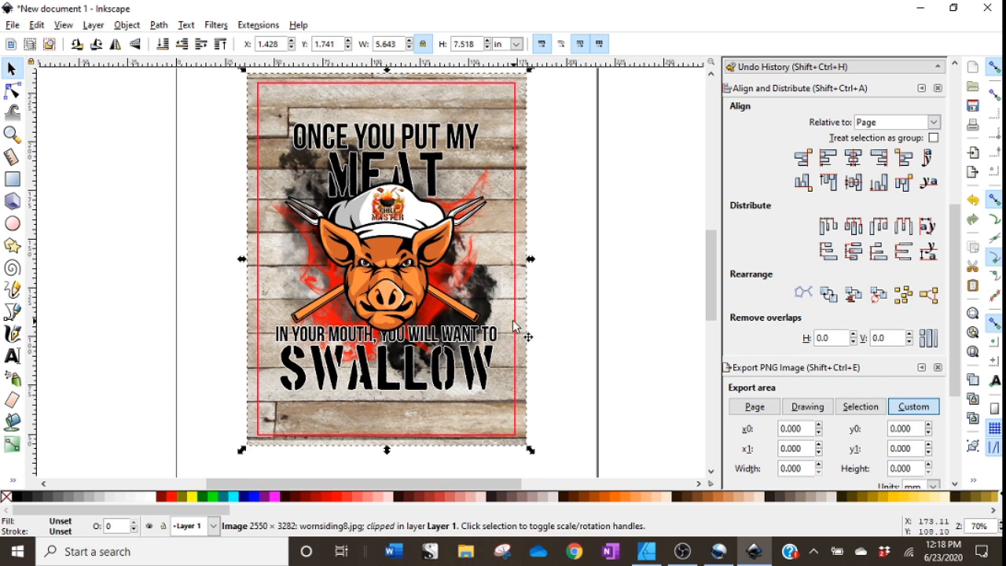
click(515, 325)
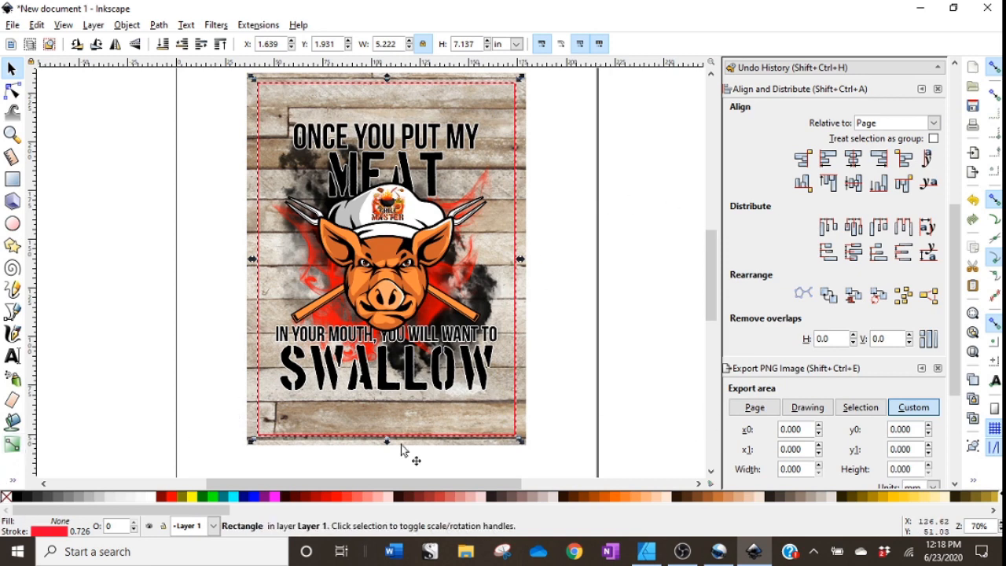
click(48, 532)
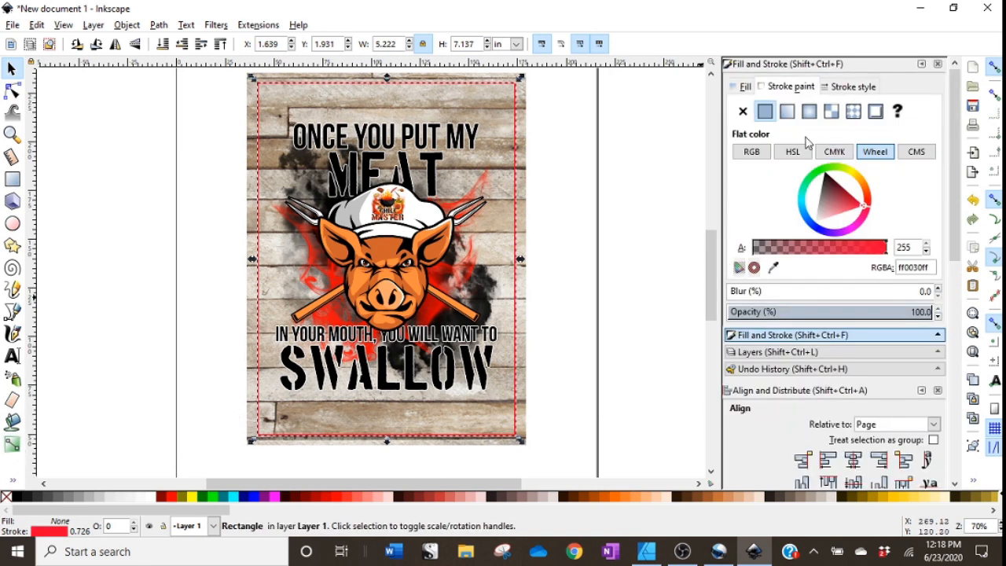
click(741, 114)
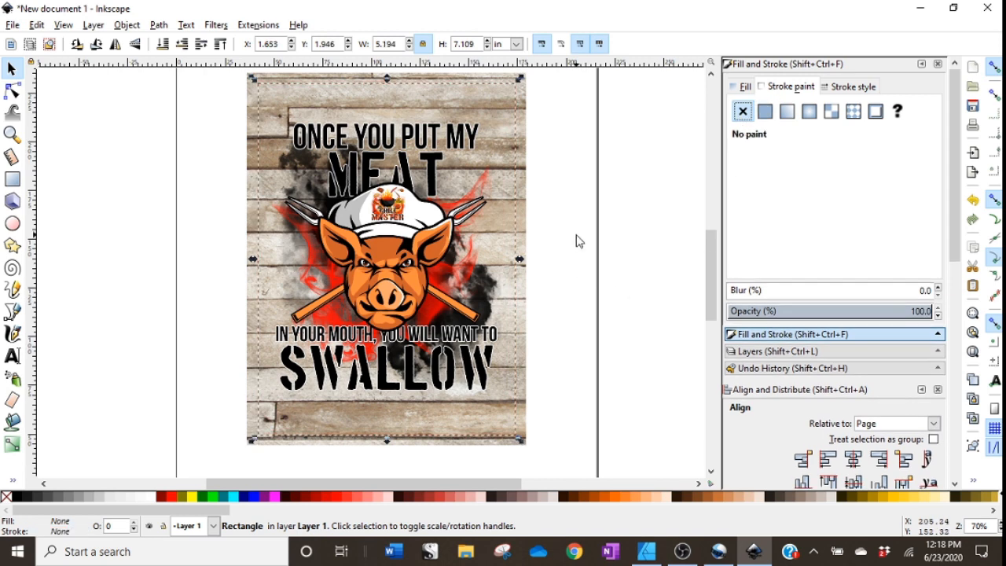
click(641, 234)
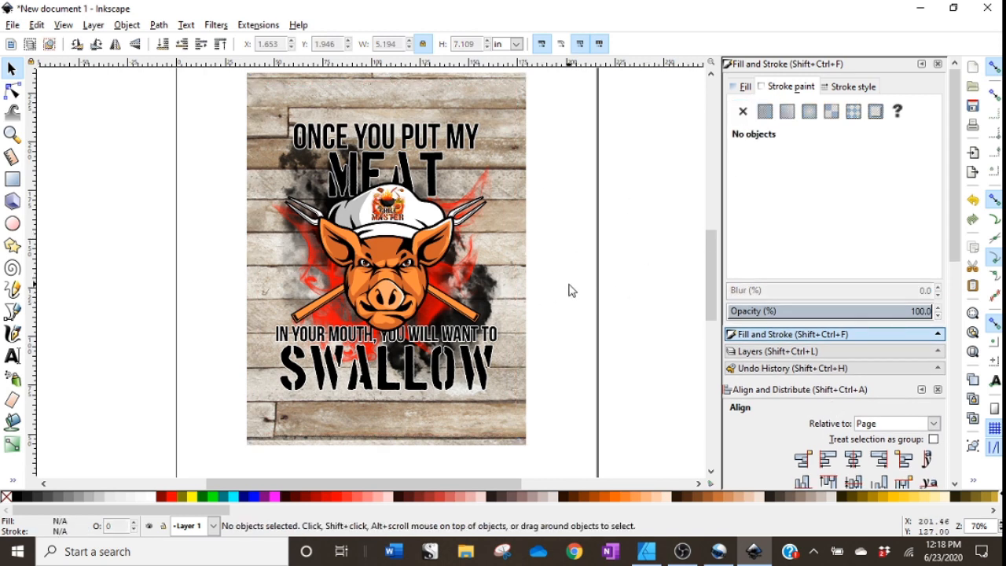
Switch from Inkscape to Affinity Designer.
click(13, 25)
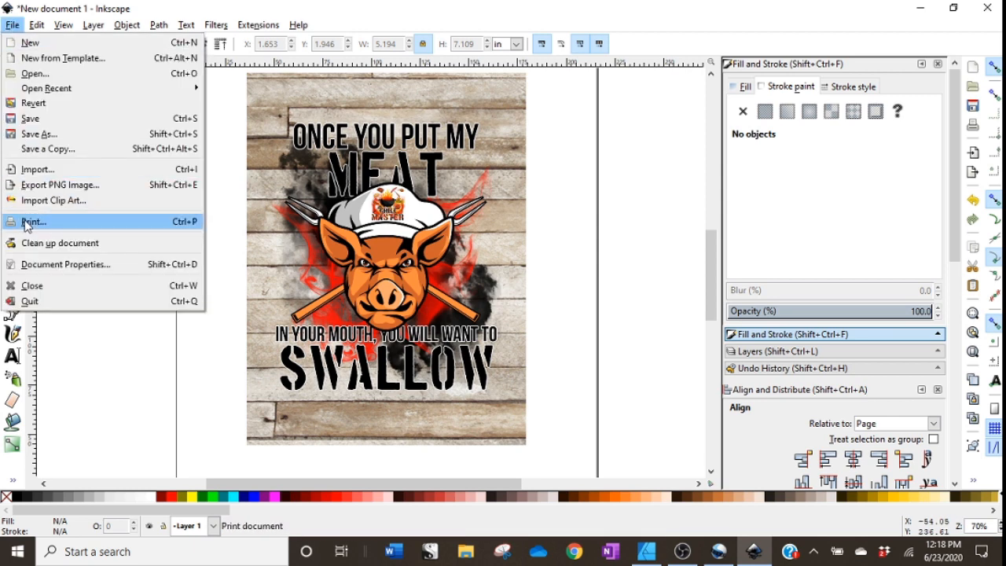
click(152, 374)
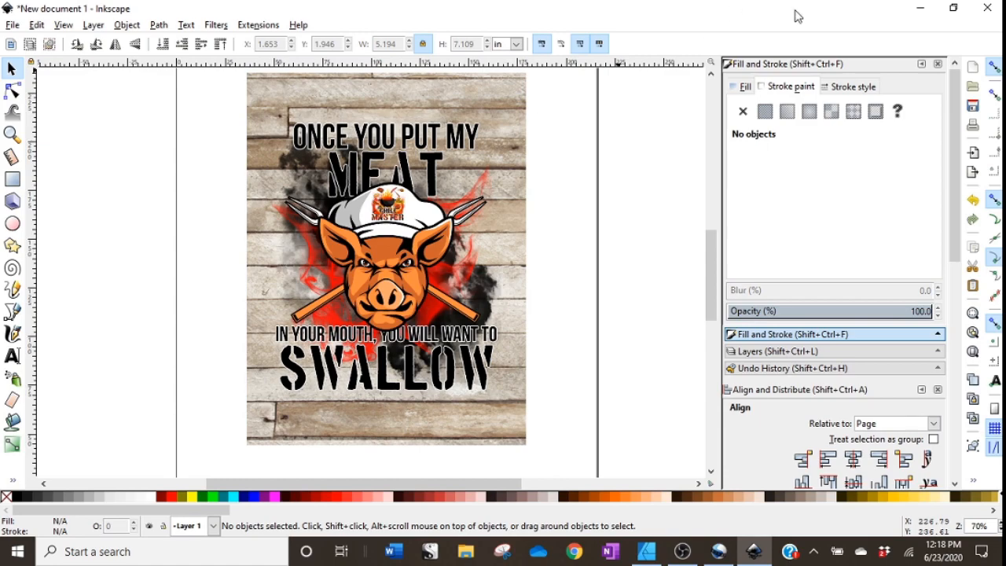
click(924, 8)
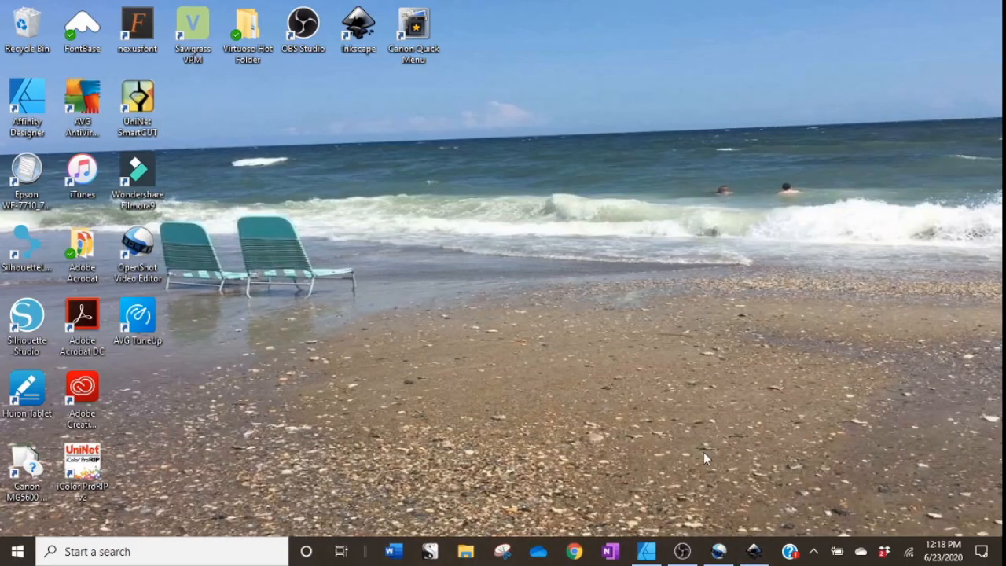
click(644, 554)
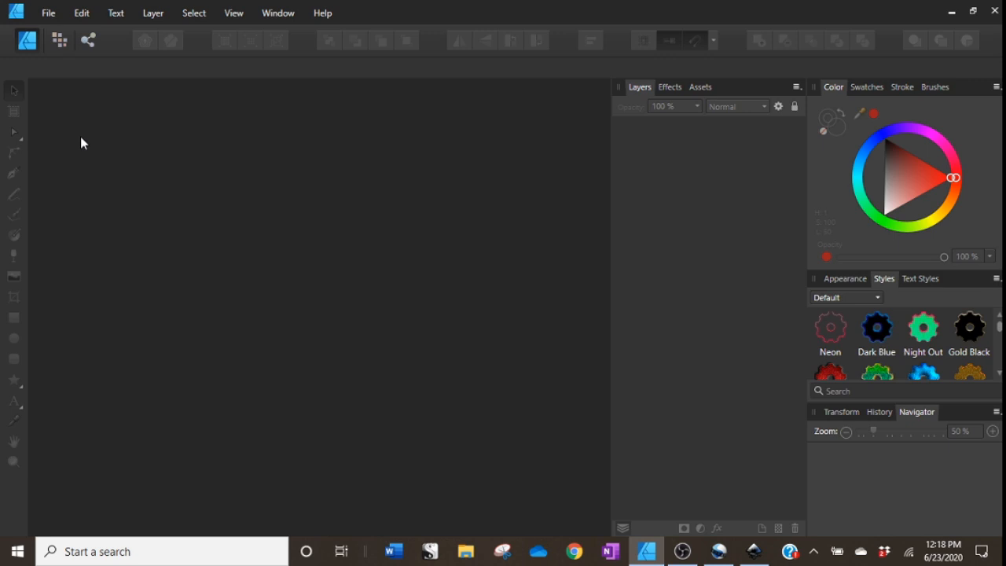
Create a new Letter print document, 8.5 × 11 in at 300 DPI.
click(49, 14)
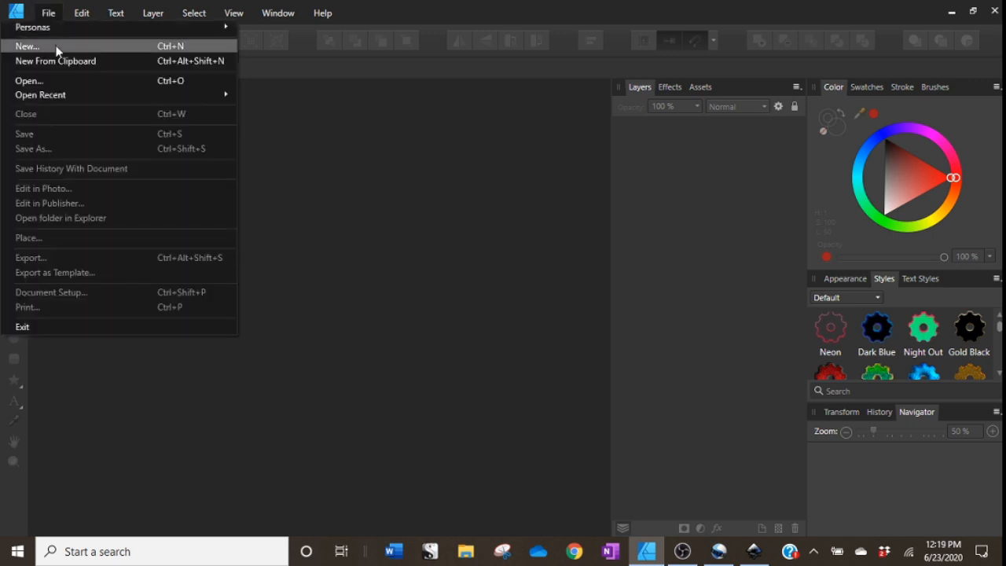
click(57, 49)
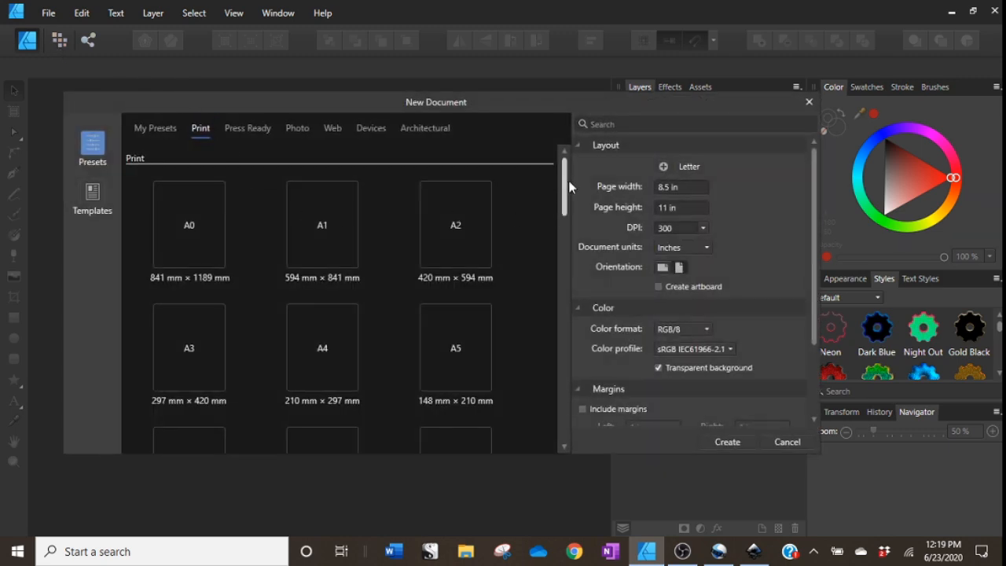
drag(564, 183, 562, 253)
click(451, 267)
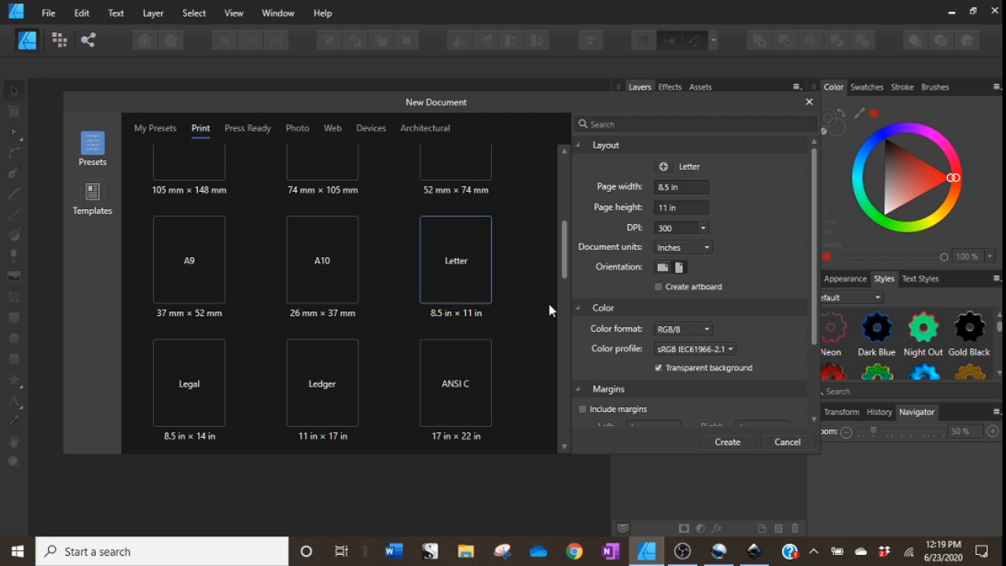
click(726, 442)
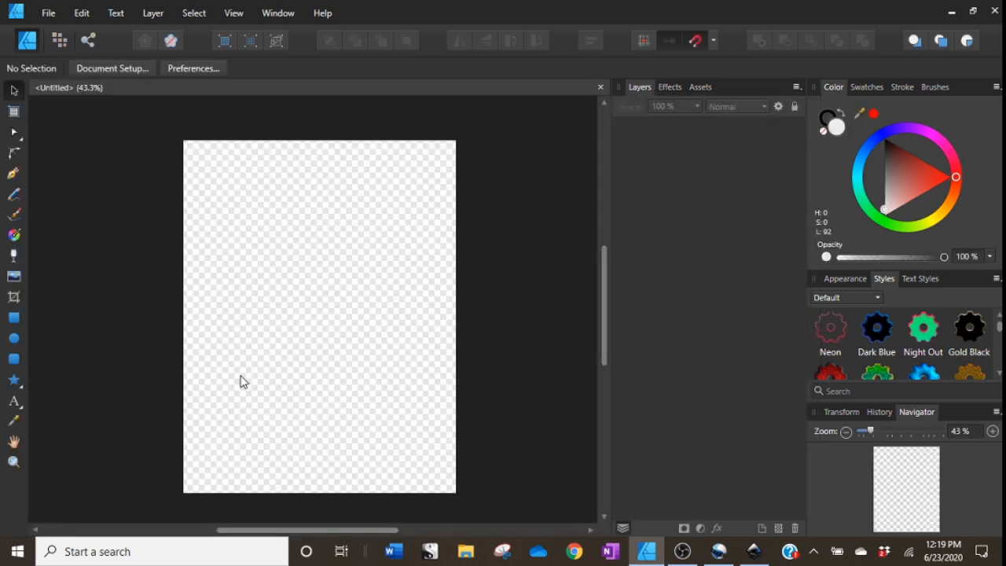
Draw a rectangle about 4.5 × 7 in on the page, with no fill and a red stroke.
click(15, 318)
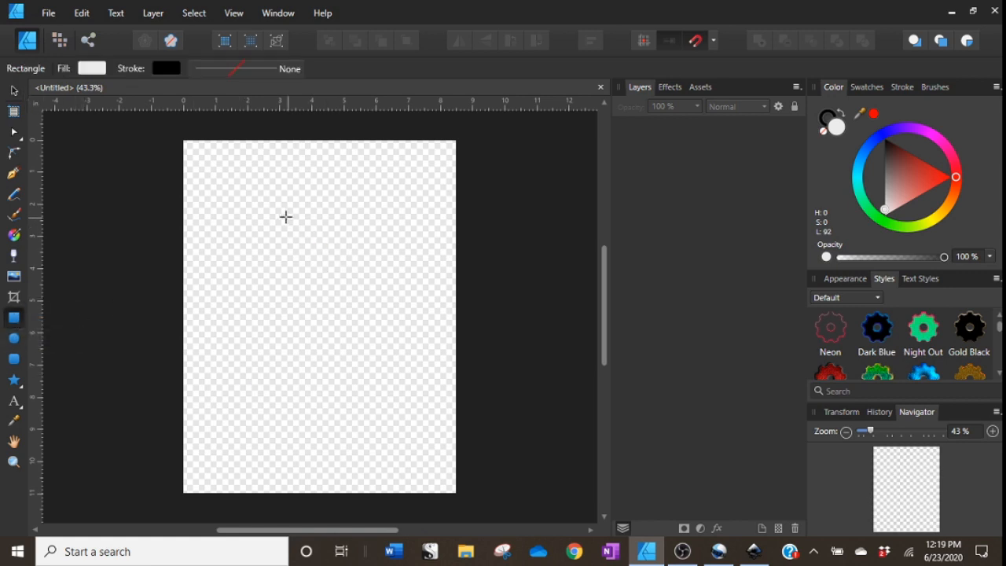
drag(273, 198, 415, 424)
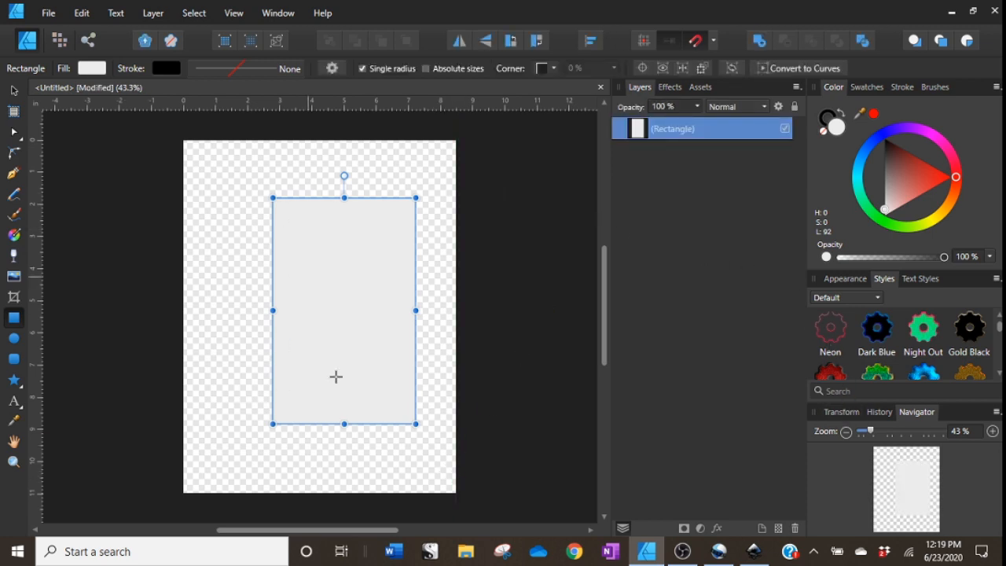
click(824, 131)
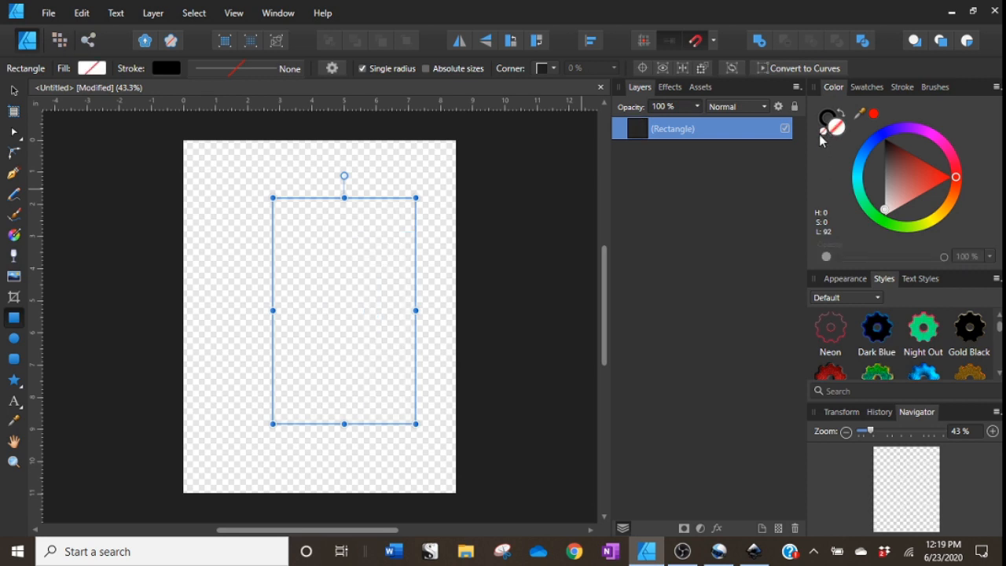
click(823, 119)
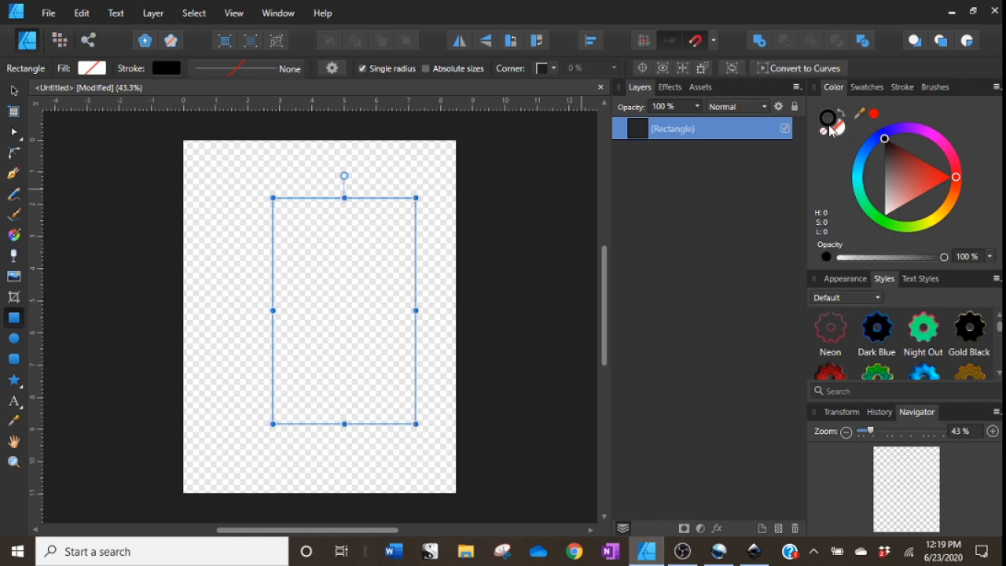
click(872, 118)
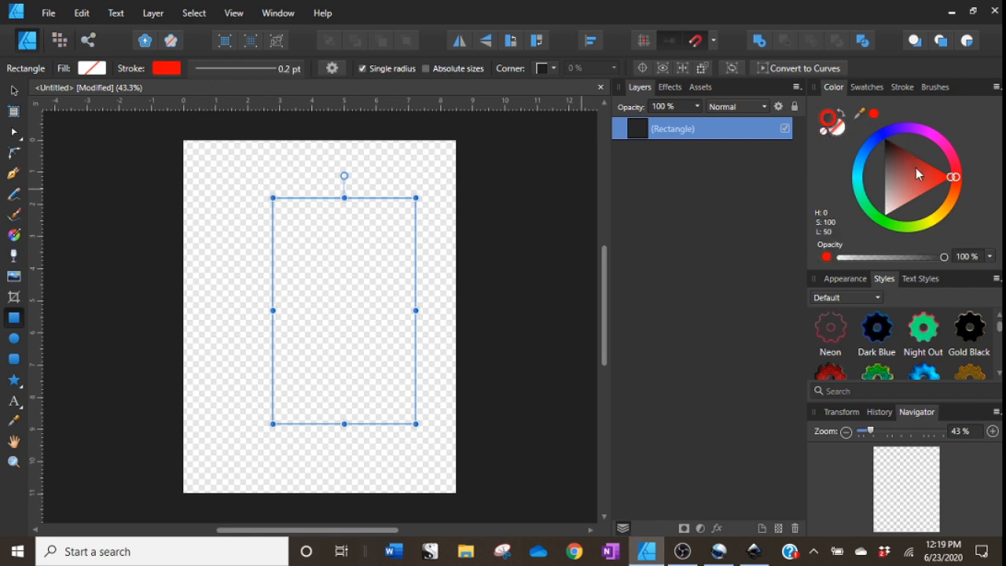
Set the red rectangle's stroke width to 0.9 pt and resize it to 5.25 × 7.125 in.
click(909, 90)
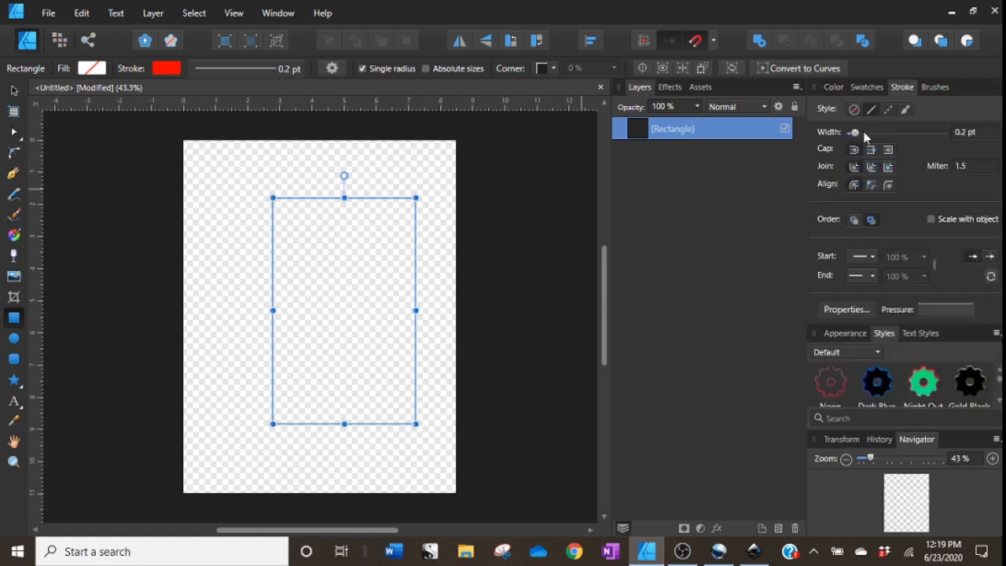
drag(860, 130, 870, 135)
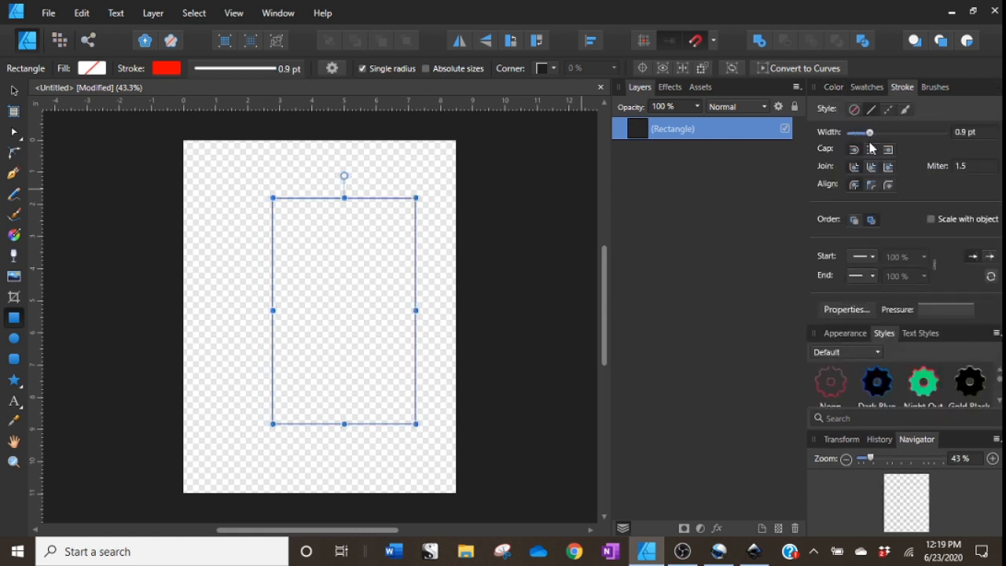
click(830, 445)
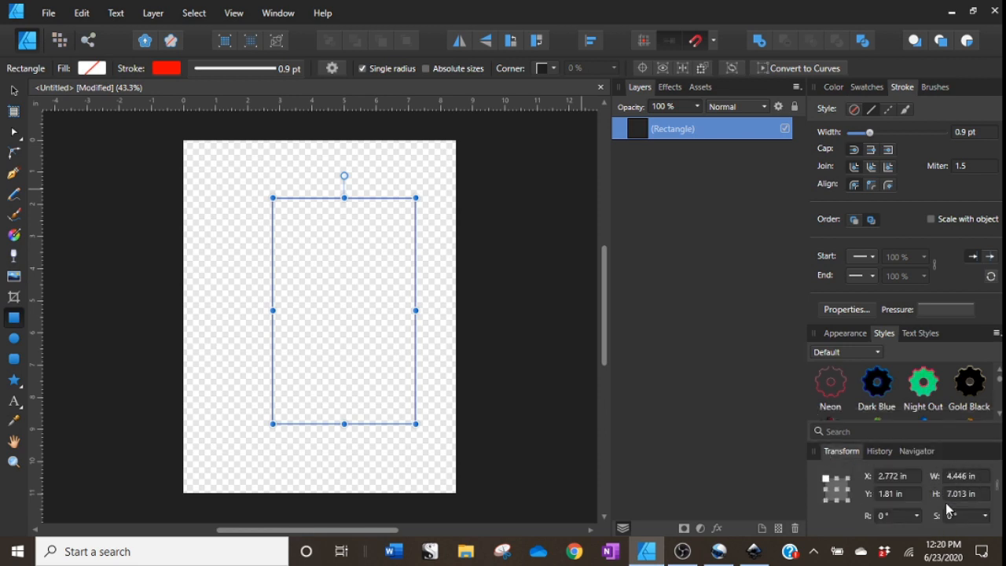
click(970, 477)
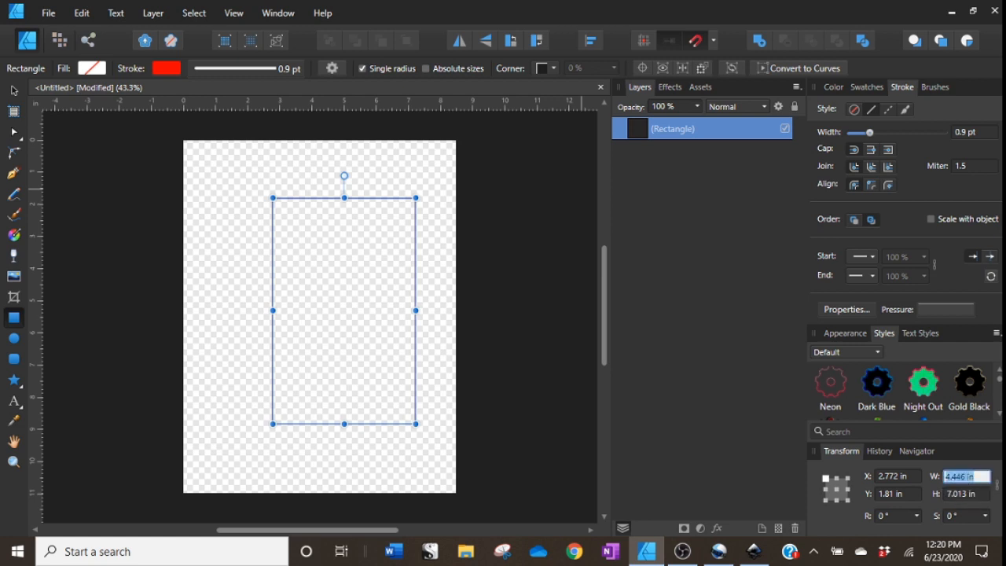
text(5.25)
key(Return)
click(968, 495)
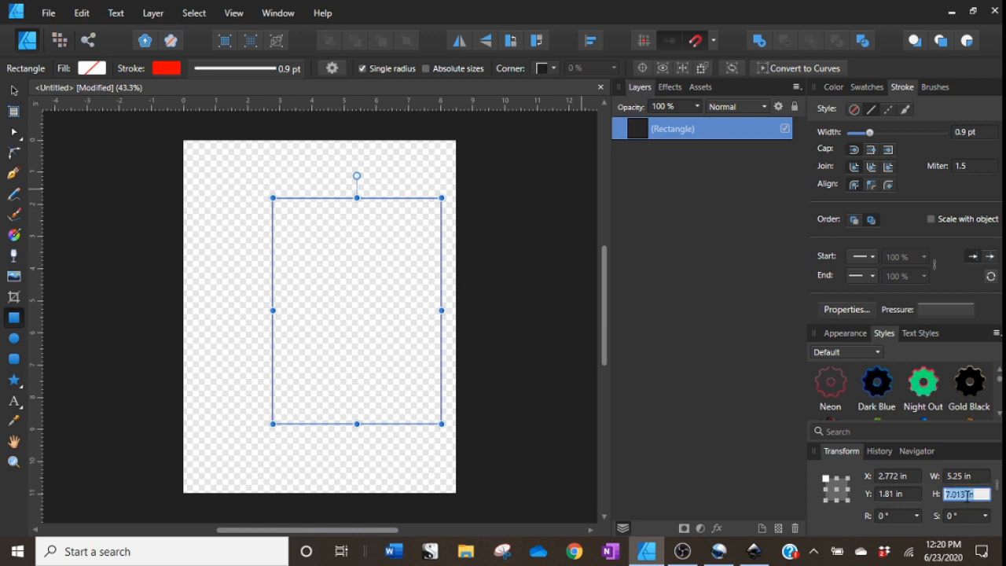
text(7.125)
key(Return)
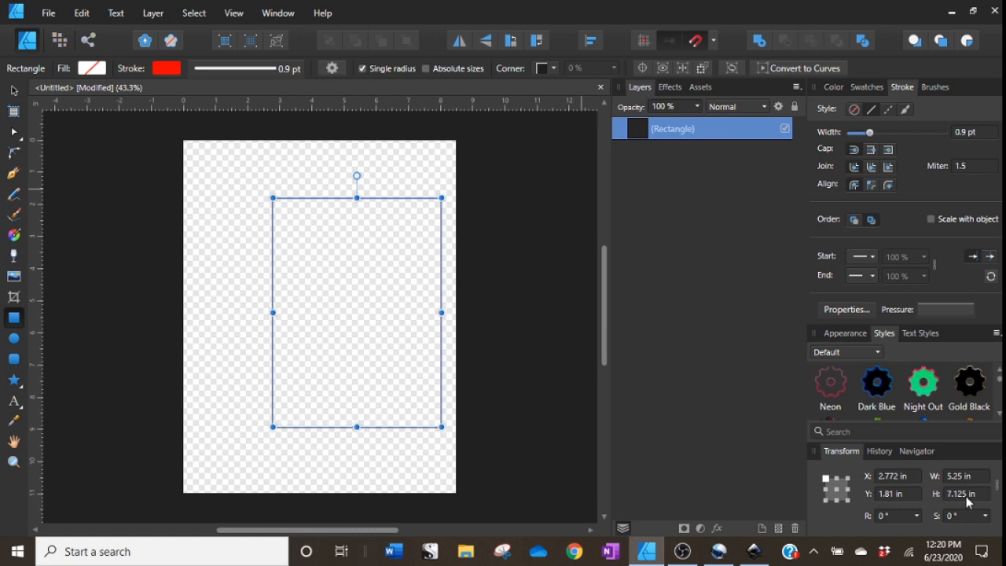
Center the rectangle on the page.
click(13, 92)
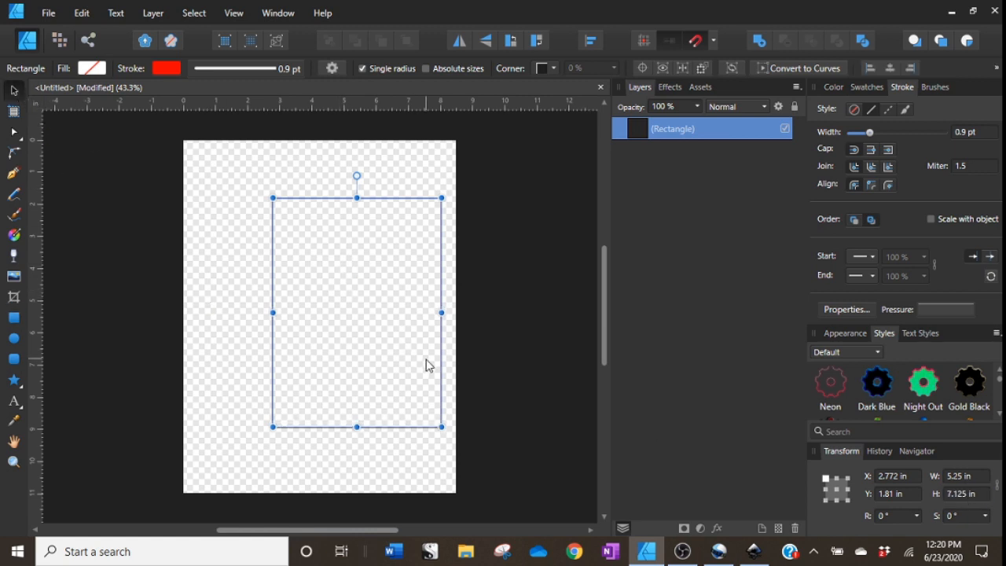
drag(439, 364, 405, 364)
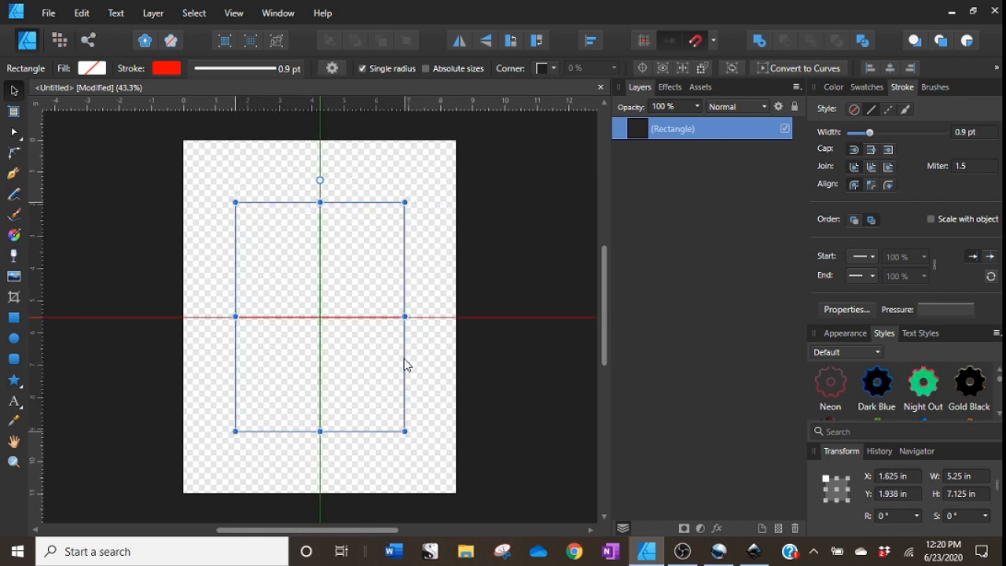
click(589, 41)
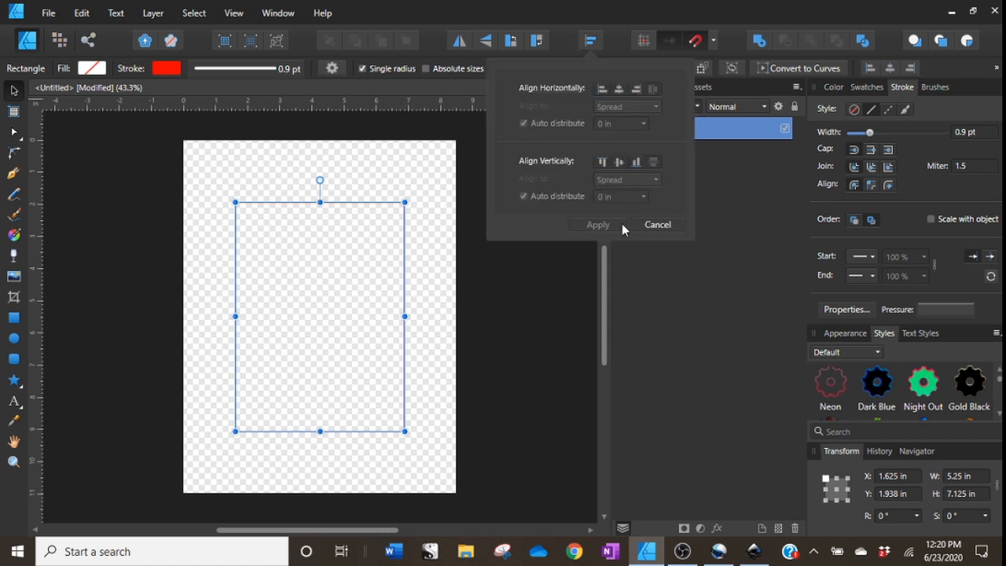
click(658, 224)
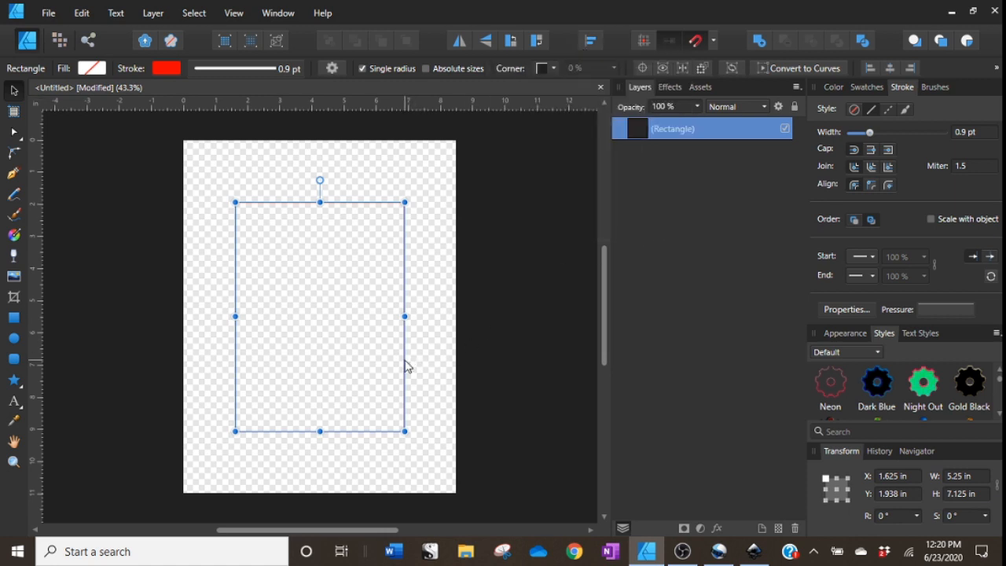
mouse_move(407, 364)
mouse_down()
mouse_move(419, 365)
mouse_move(407, 365)
mouse_up()
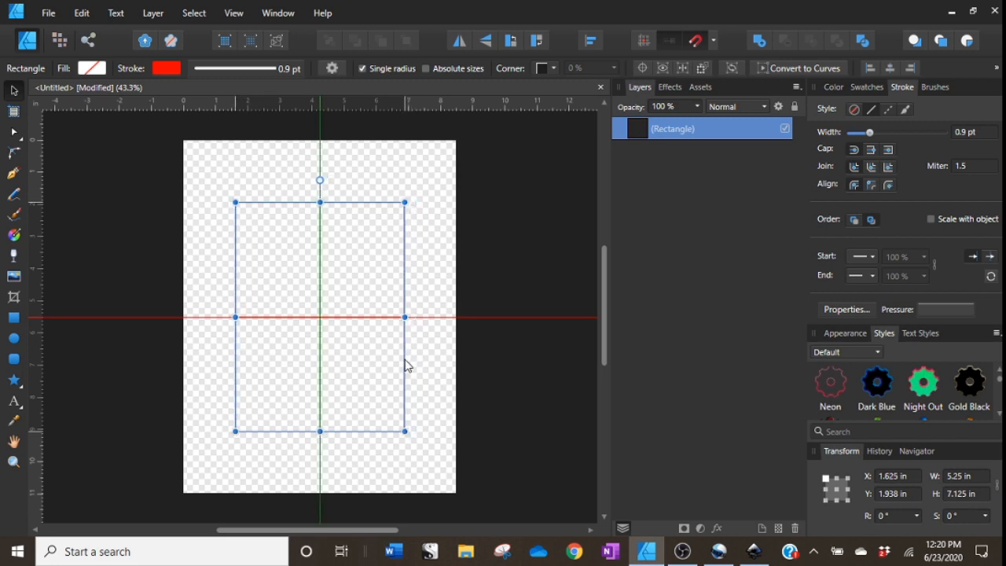
drag(407, 365, 406, 365)
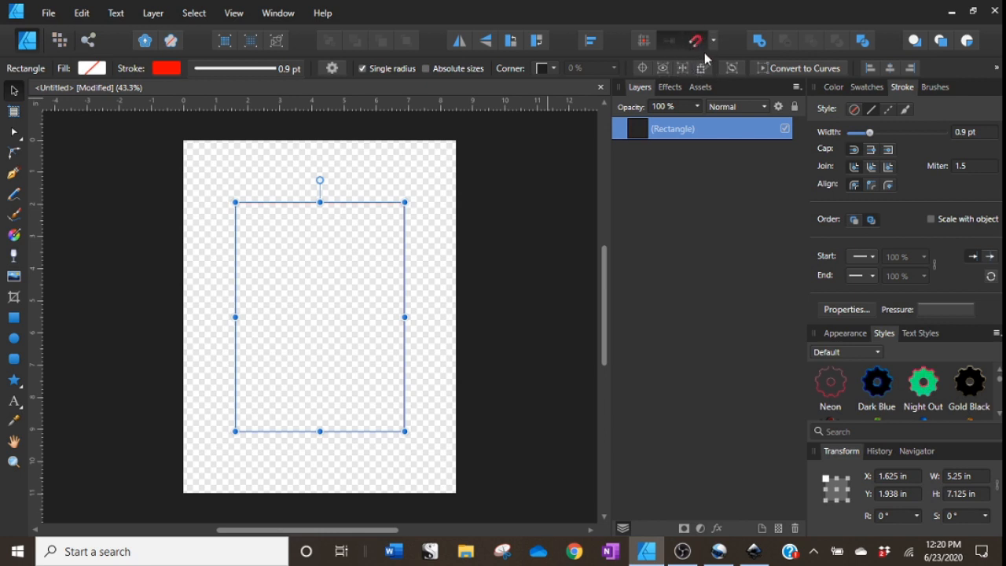
Rename the rectangle layer to "red line guide".
double_click(679, 136)
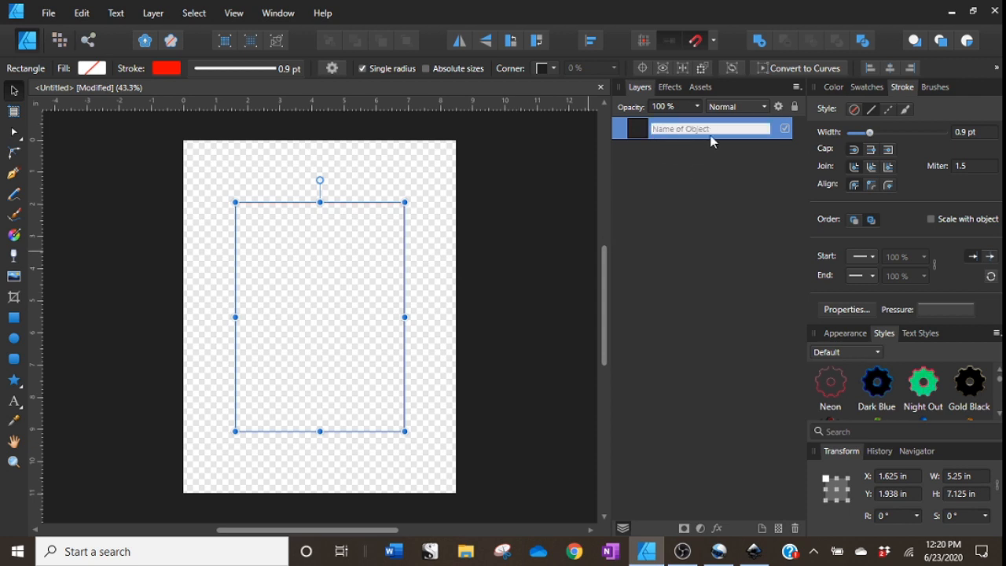
text(j)
key(Return)
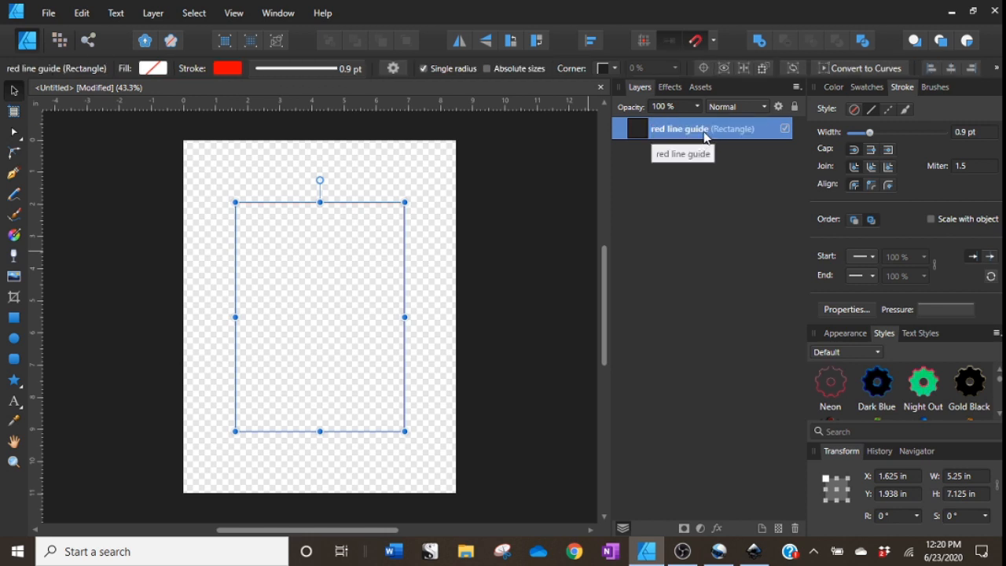
Duplicate the rectangle and rename the copy "blue bleed line".
right_click(700, 134)
click(640, 264)
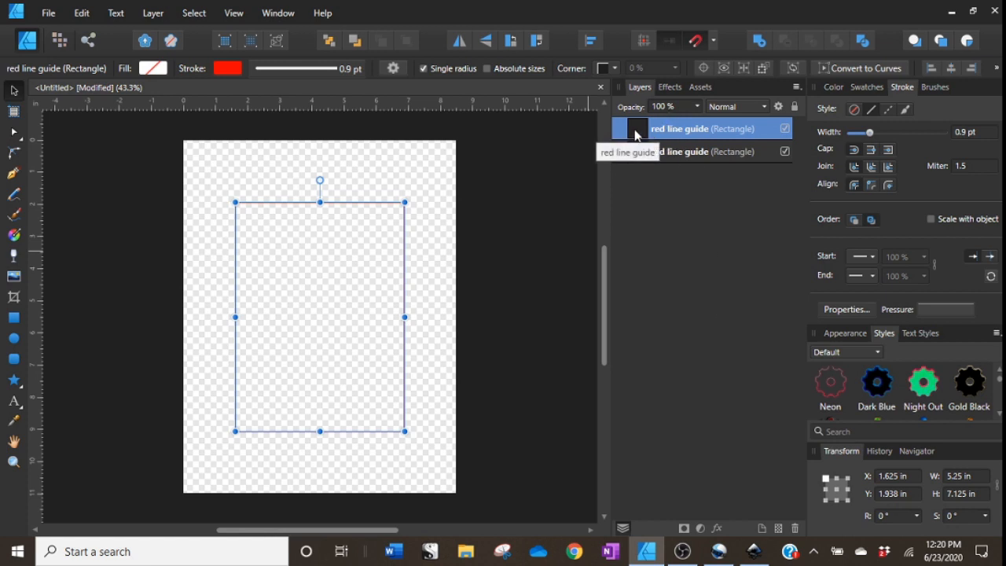
drag(407, 306, 429, 308)
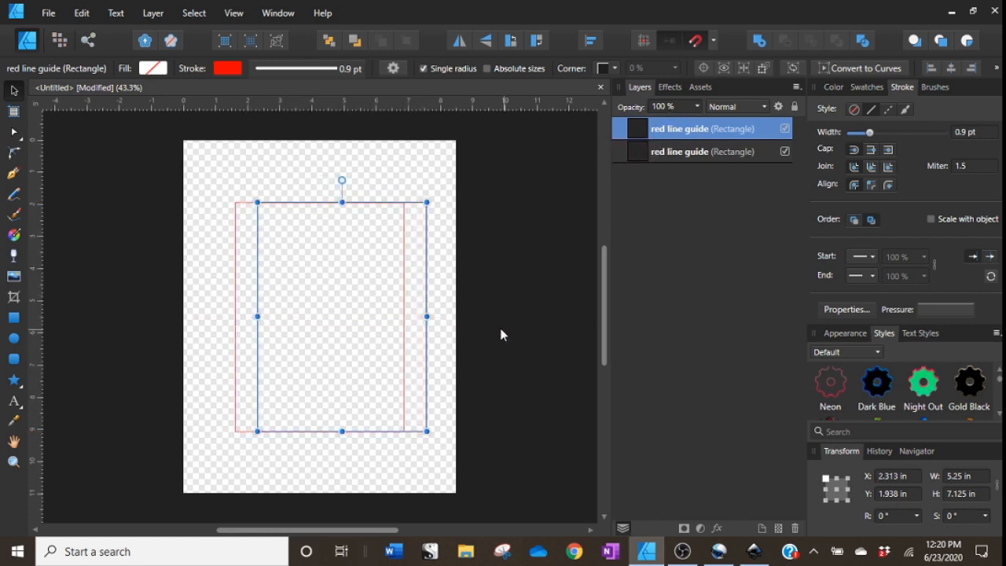
double_click(675, 131)
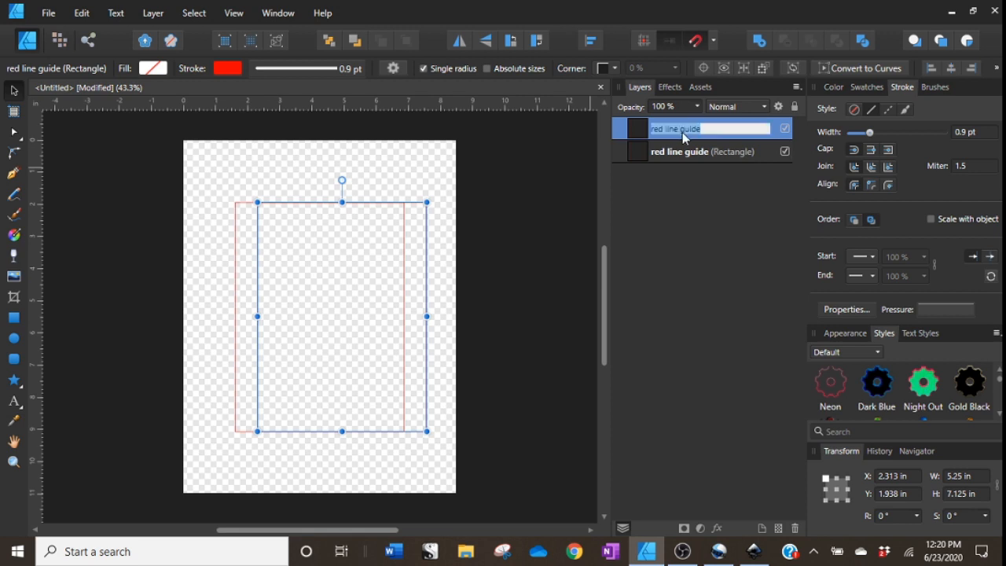
text(blue bleed line)
key(Return)
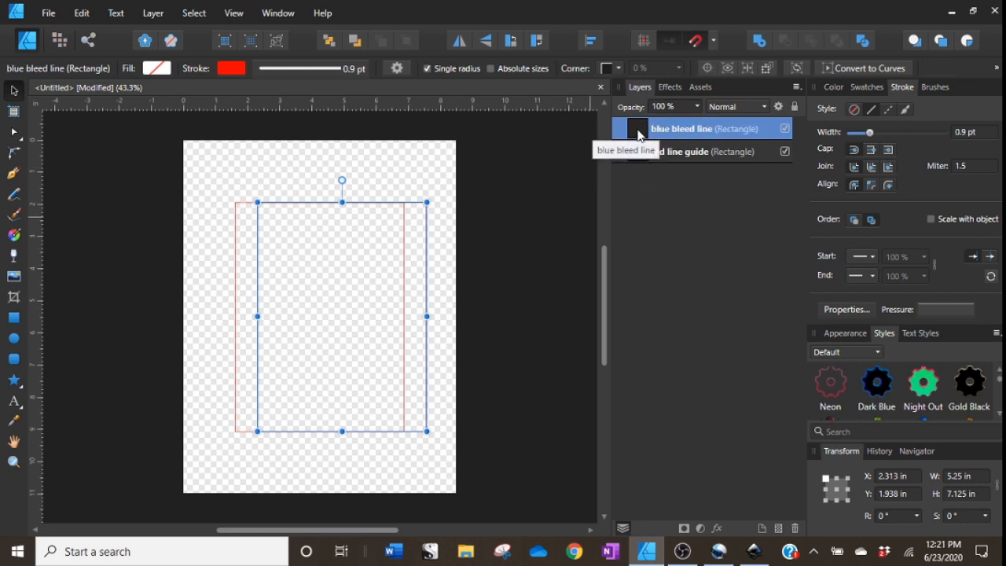
Move the blue bleed line layer below the red line guide and resize it to 5.75 × 7.625 in.
drag(637, 134, 637, 175)
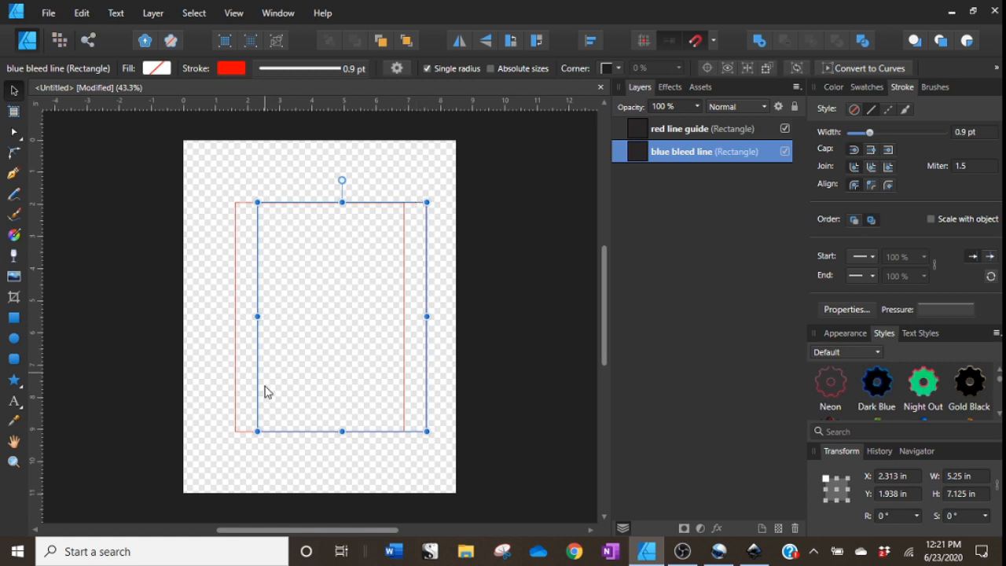
click(976, 481)
text(5.75)
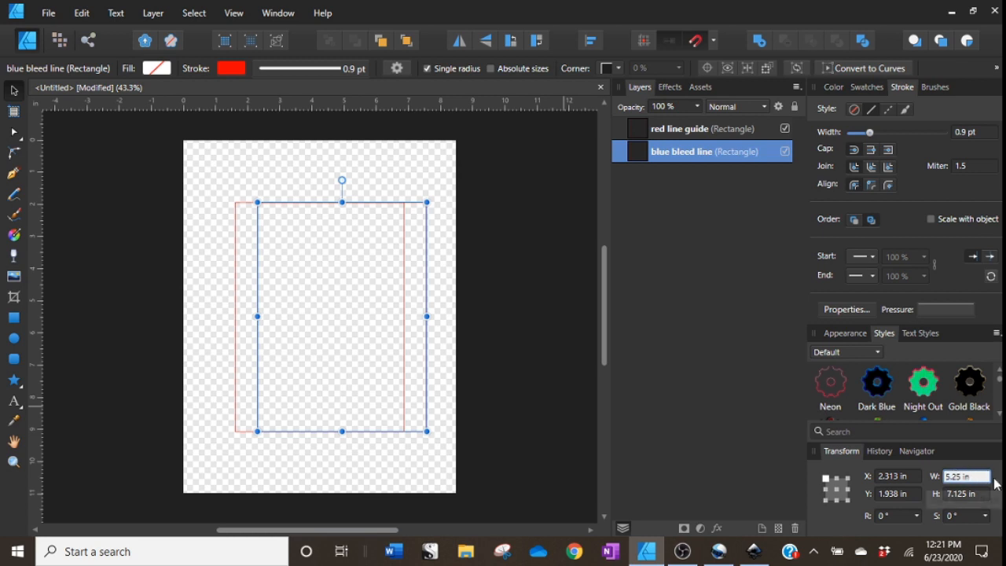
key(Return)
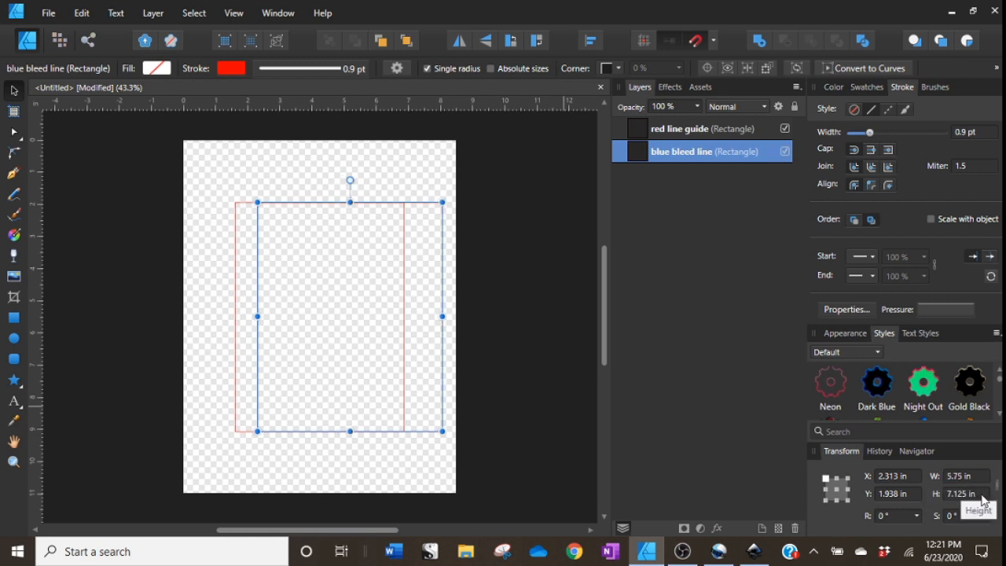
click(982, 494)
text(7.625)
key(Return)
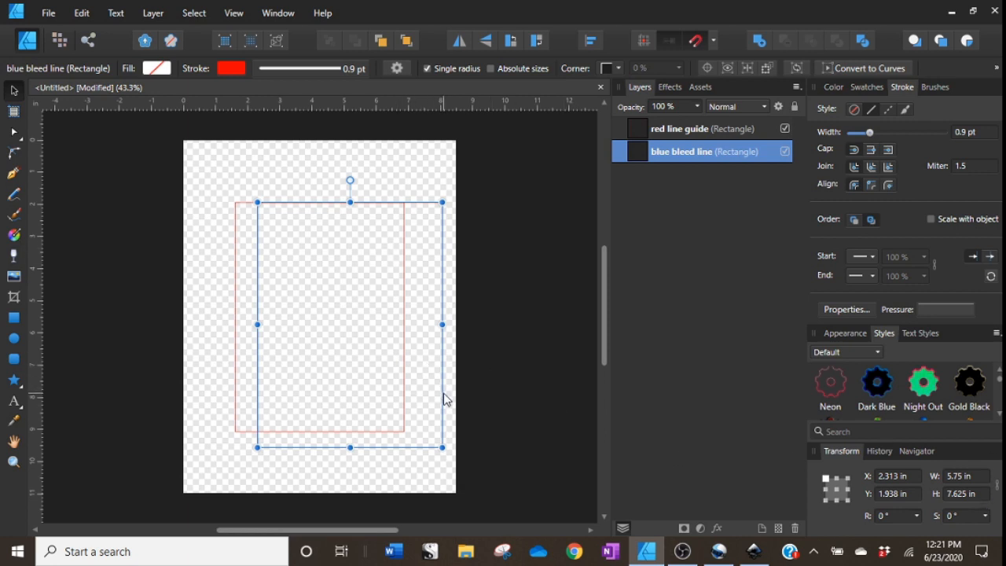
Center the blue bleed line rectangle on the page around the red guide.
drag(442, 400, 418, 391)
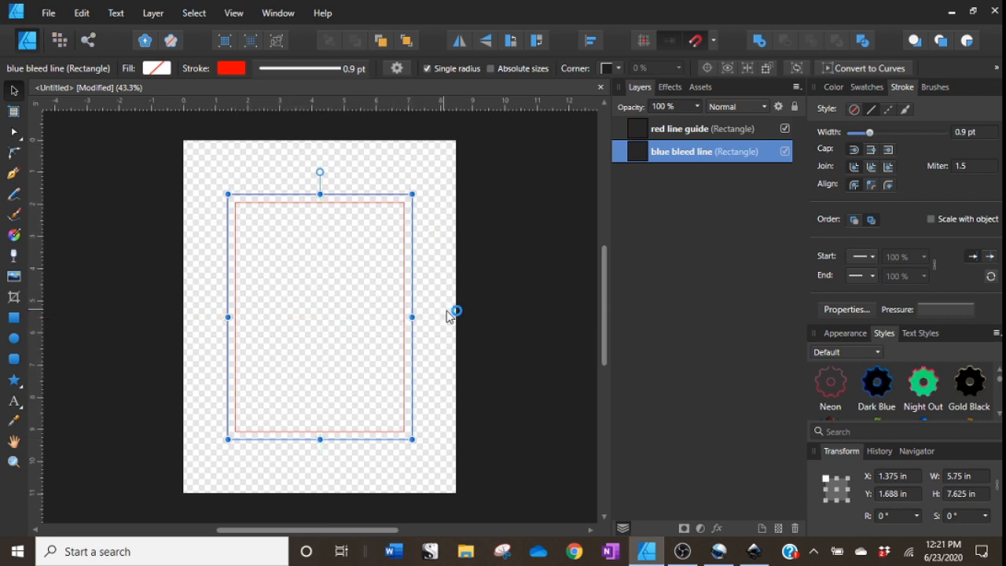
click(499, 375)
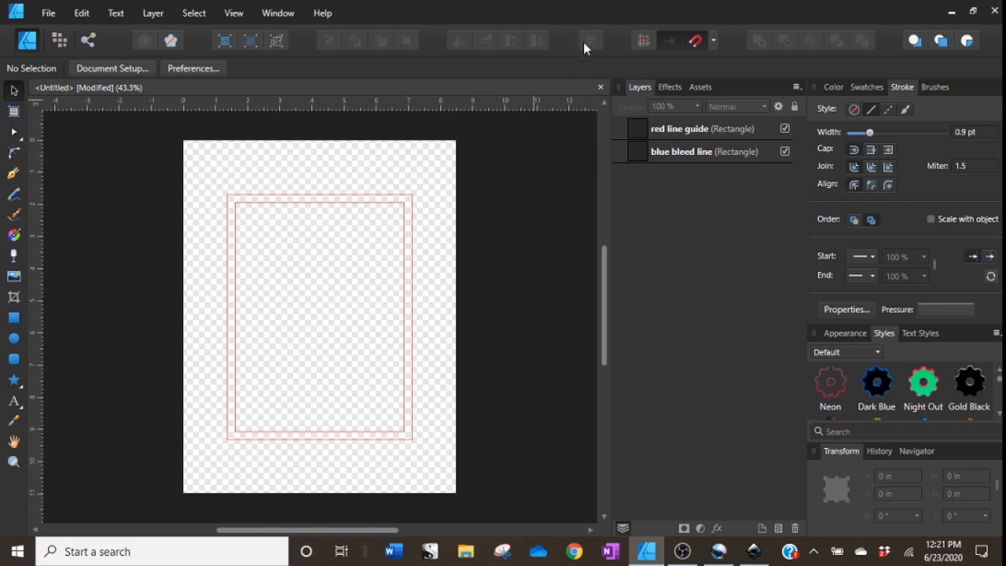
click(413, 366)
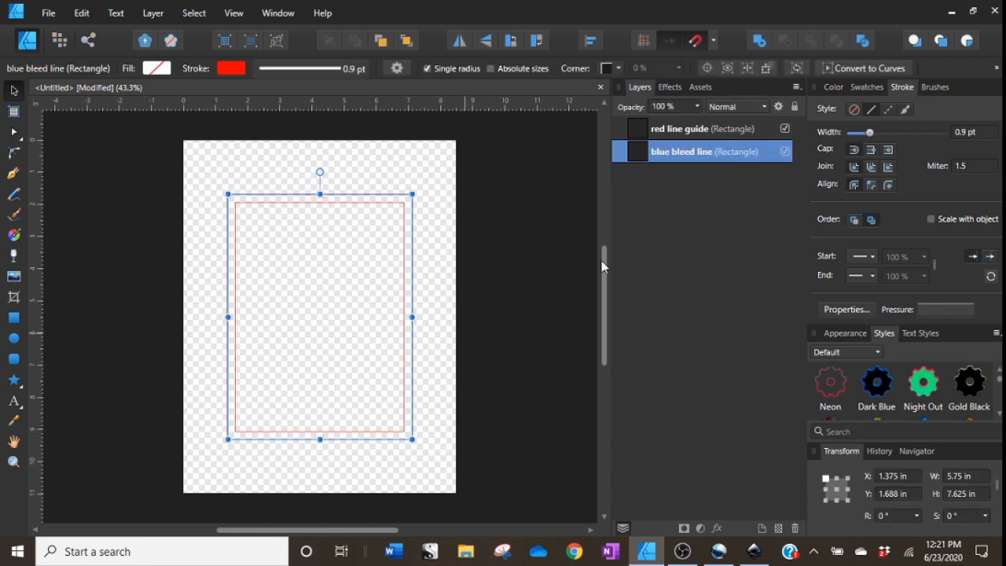
Make the blue bleed line's stroke blue and 4.9 pt wide.
click(833, 87)
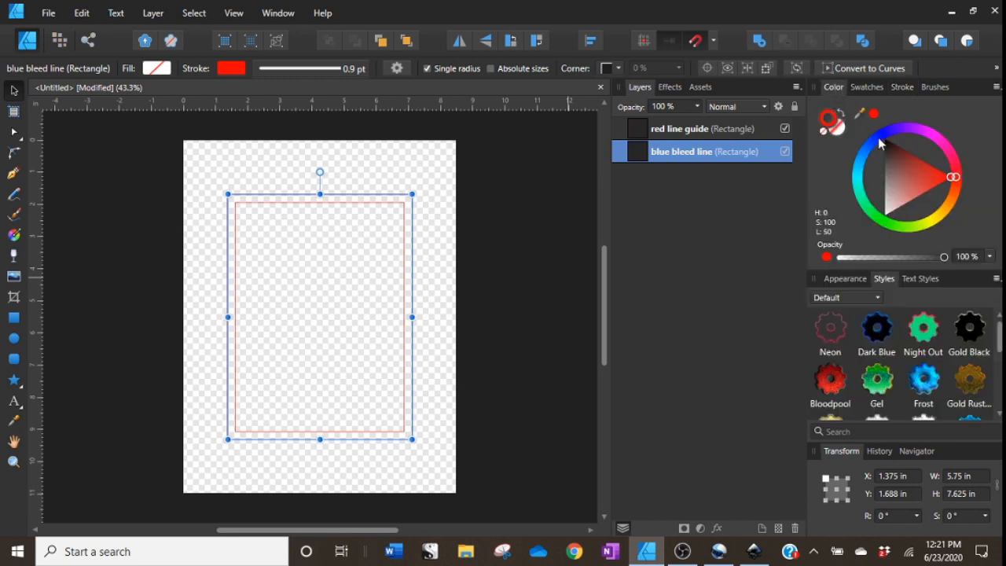
click(879, 139)
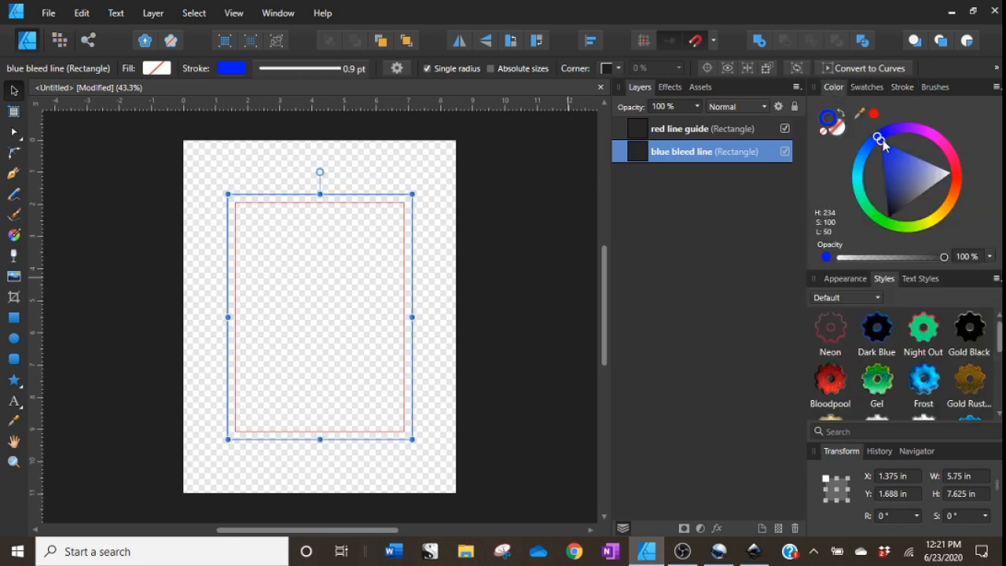
click(903, 88)
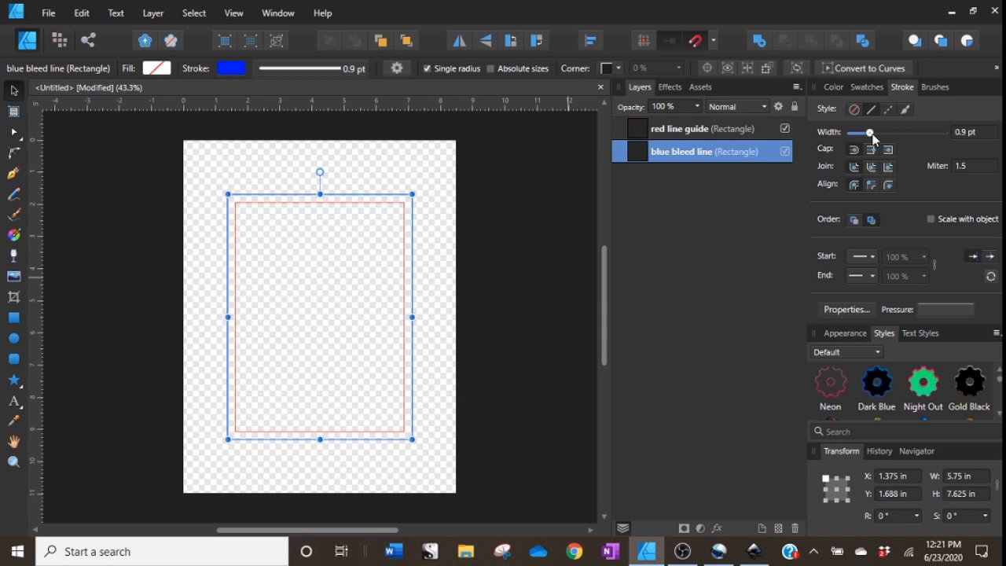
drag(870, 133, 878, 134)
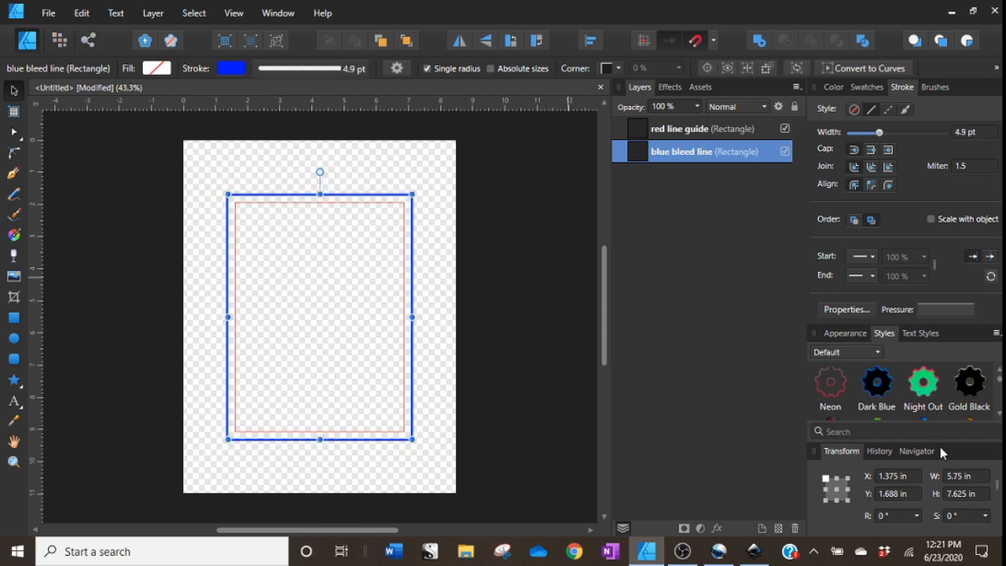
Place the PUT MY MEAT IN YOUR MOUTH_OLAS pig graphic inside the red line guide on the page.
click(928, 451)
click(992, 458)
click(540, 322)
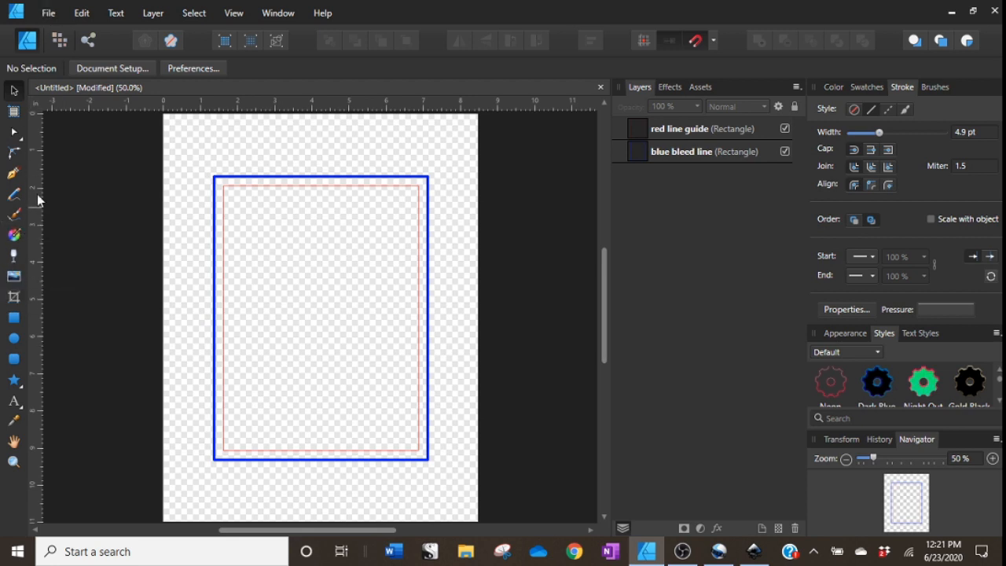
click(58, 15)
click(23, 239)
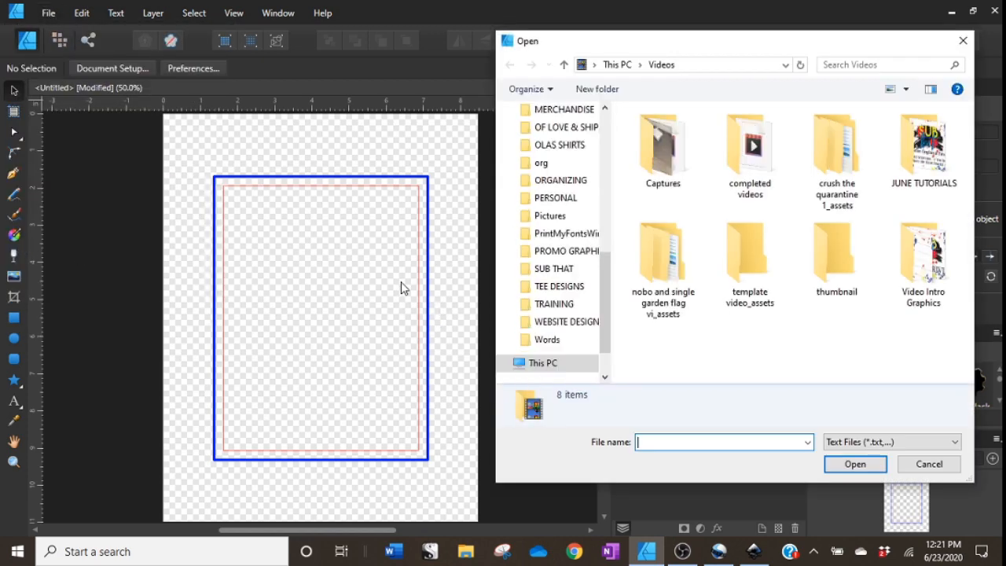
scroll(577, 315, up, 6)
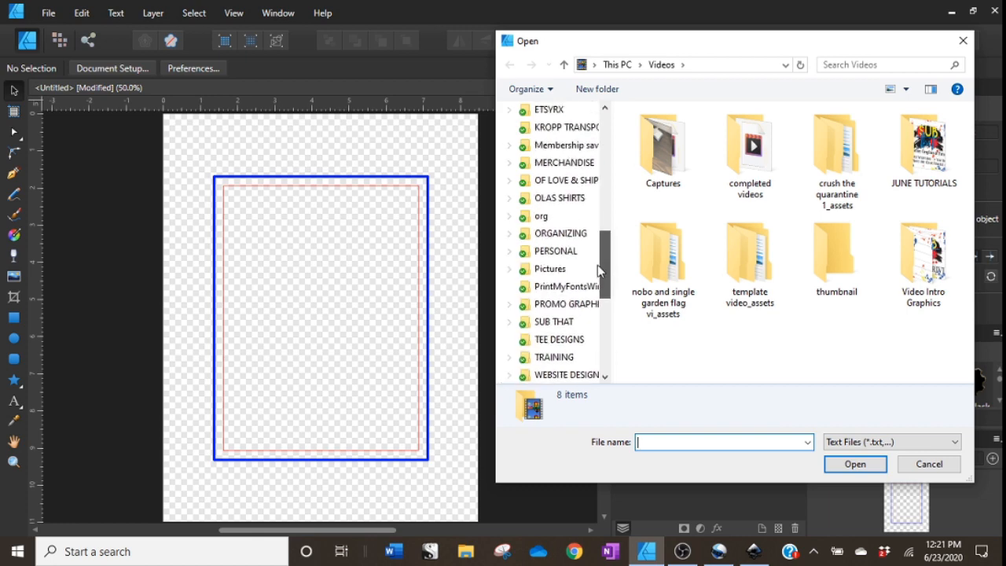
click(576, 198)
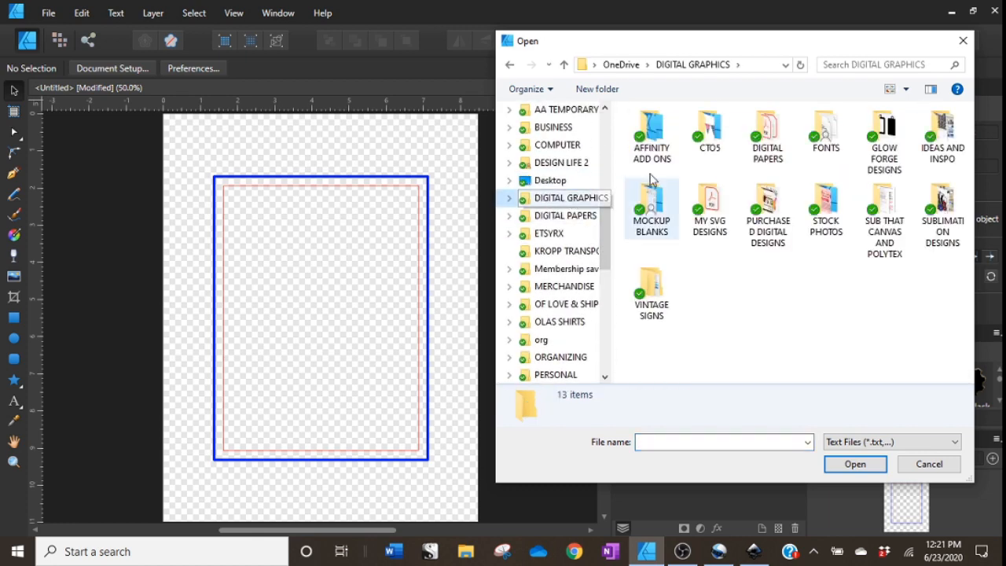
double_click(940, 228)
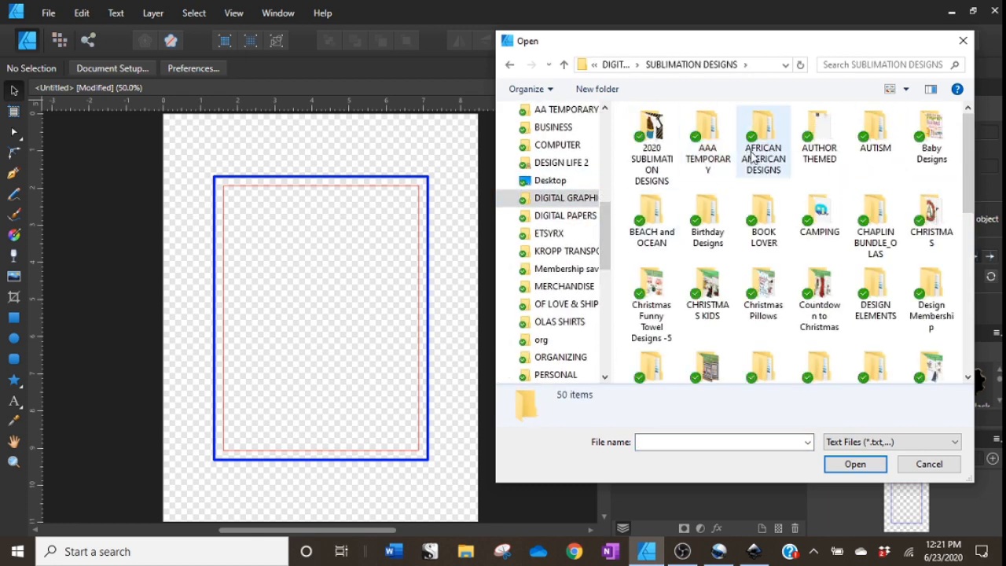
double_click(651, 174)
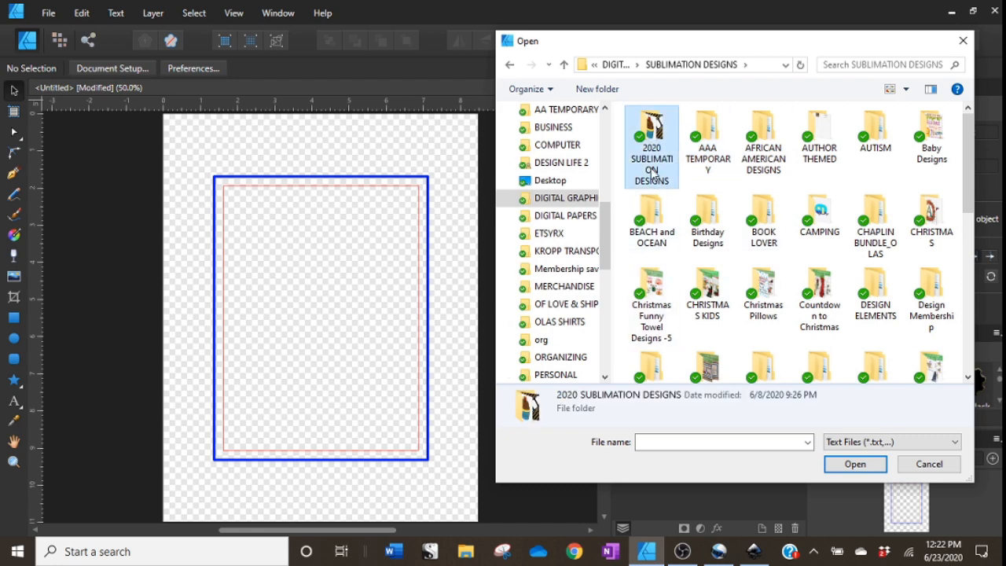
double_click(673, 256)
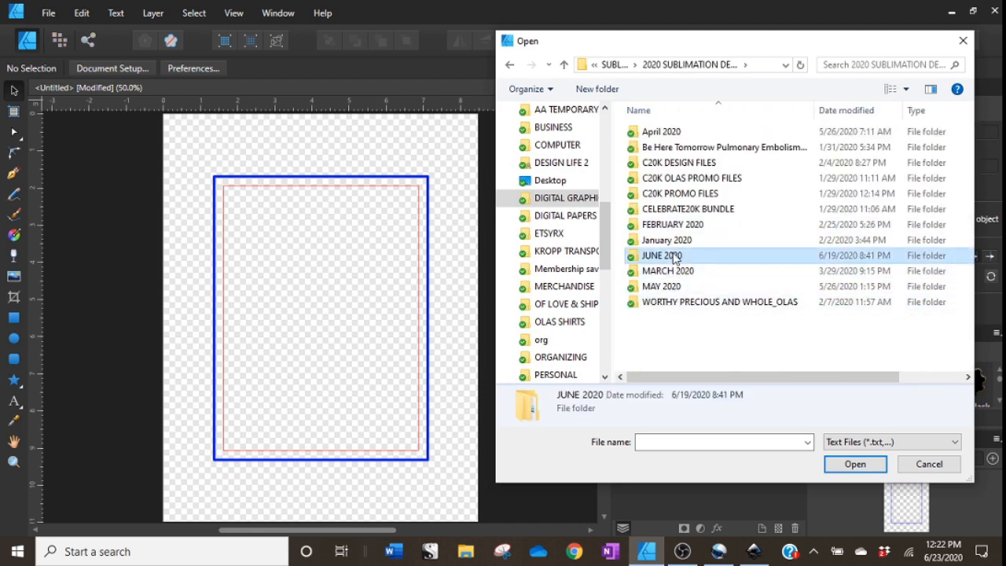
click(678, 151)
double_click(677, 151)
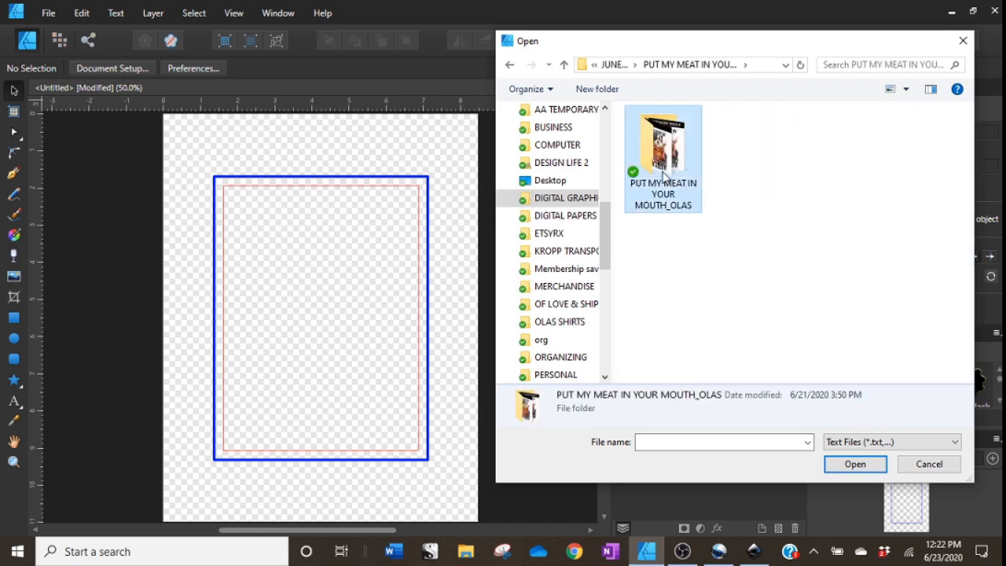
double_click(664, 176)
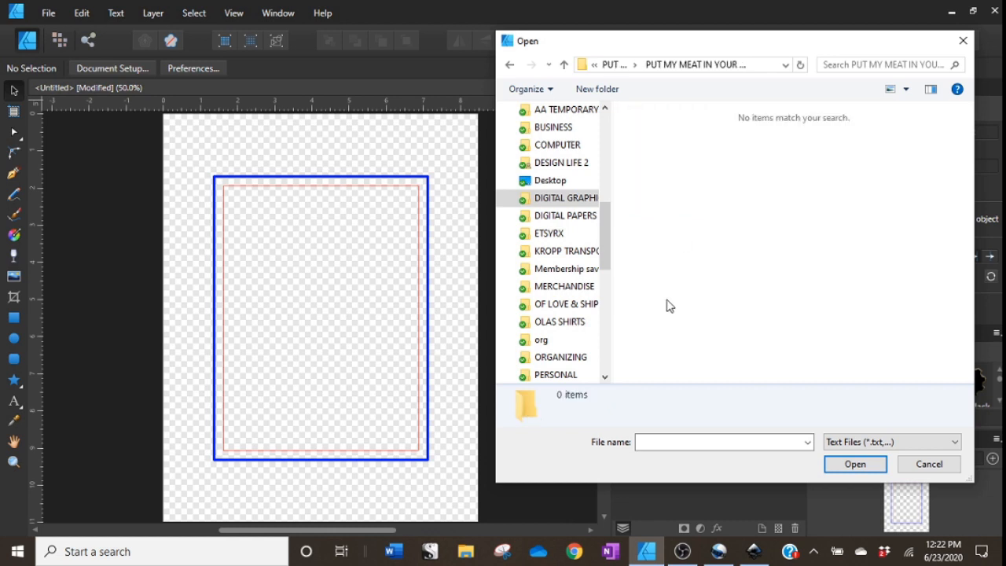
click(563, 64)
click(914, 441)
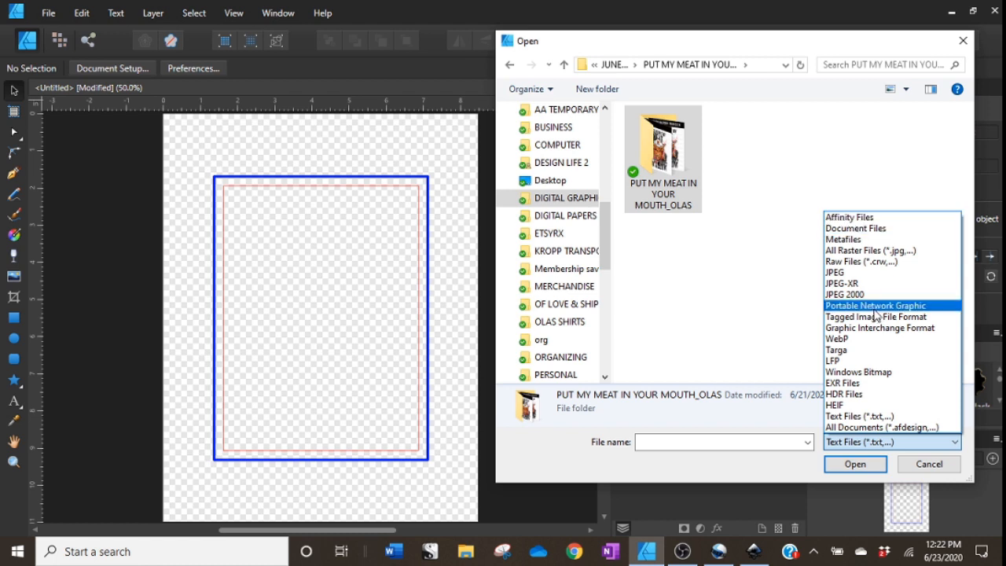
click(864, 428)
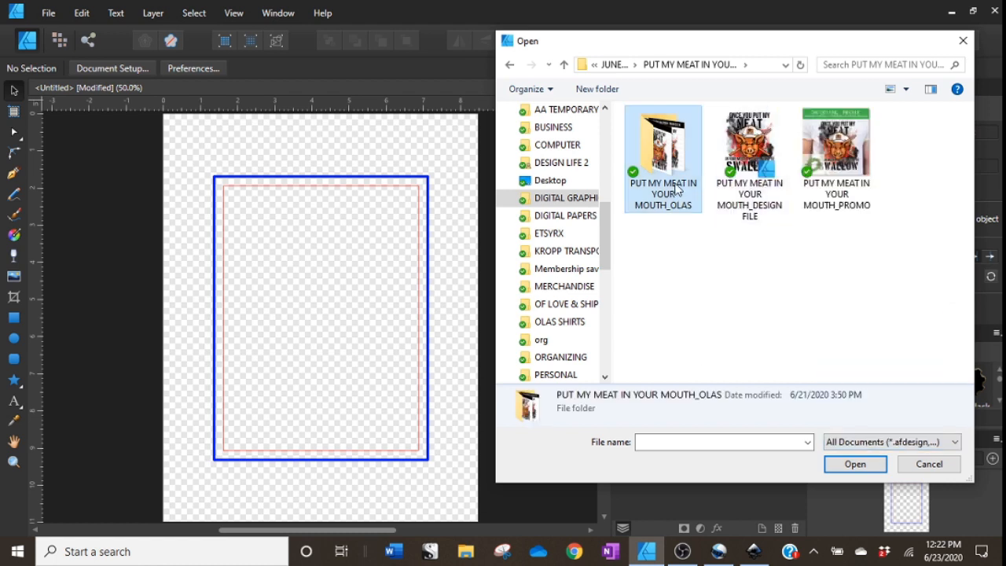
double_click(676, 189)
click(667, 318)
click(853, 465)
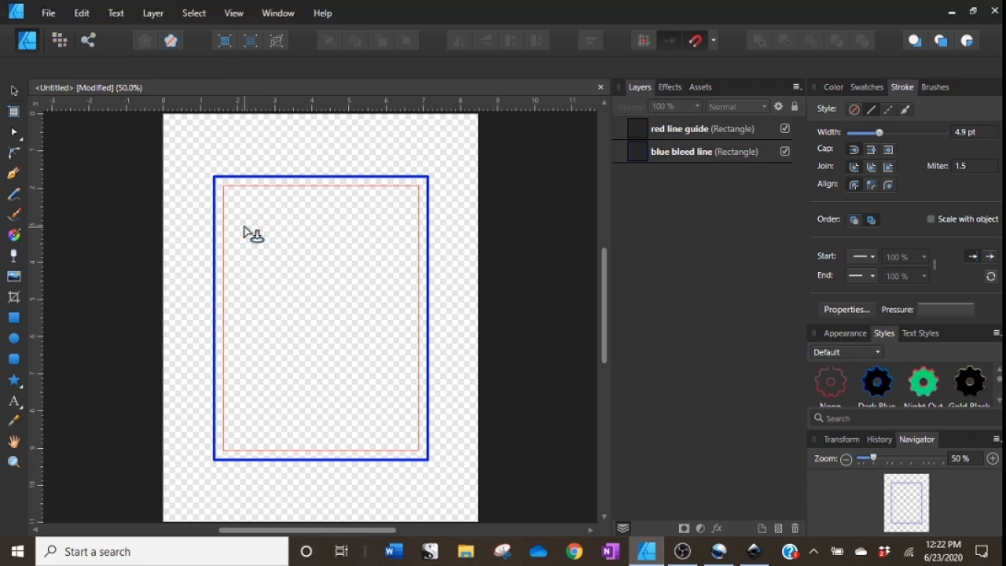
drag(234, 213, 346, 475)
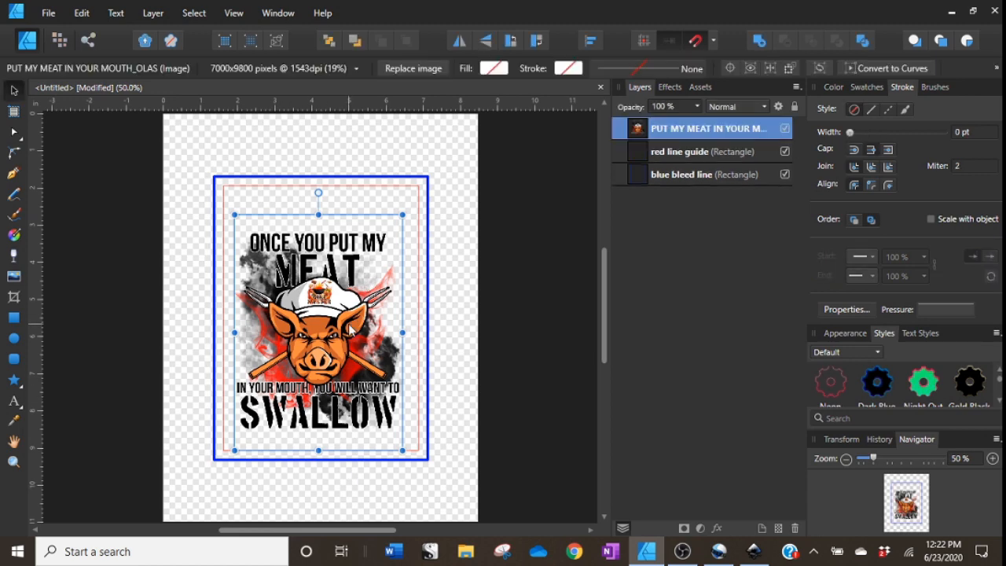
mouse_move(351, 329)
mouse_down()
mouse_move(348, 312)
mouse_move(335, 313)
mouse_move(352, 318)
mouse_up()
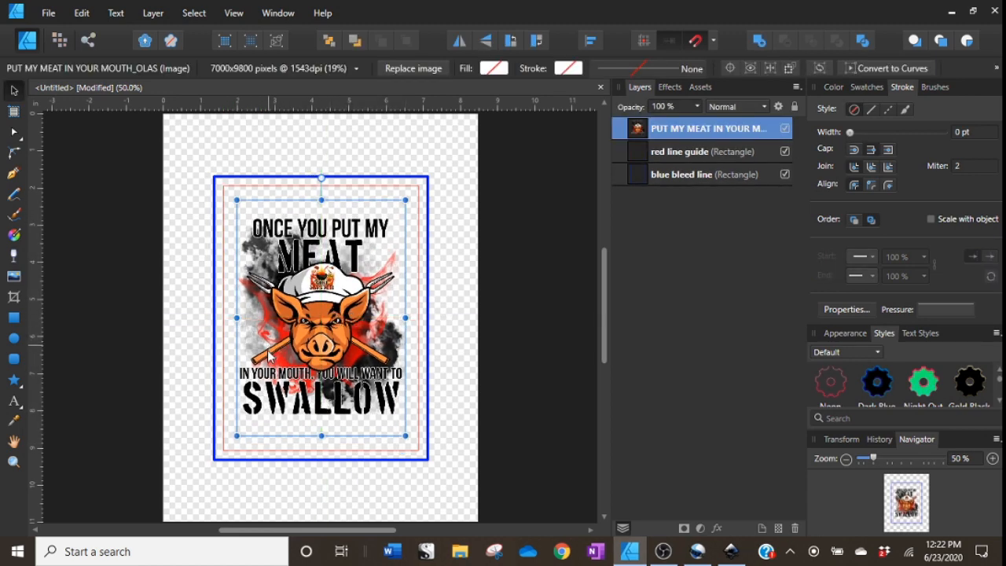
Place the shiplap9 wood texture from WOOD DIGITAL PAPERS so it covers the page.
click(14, 276)
click(171, 354)
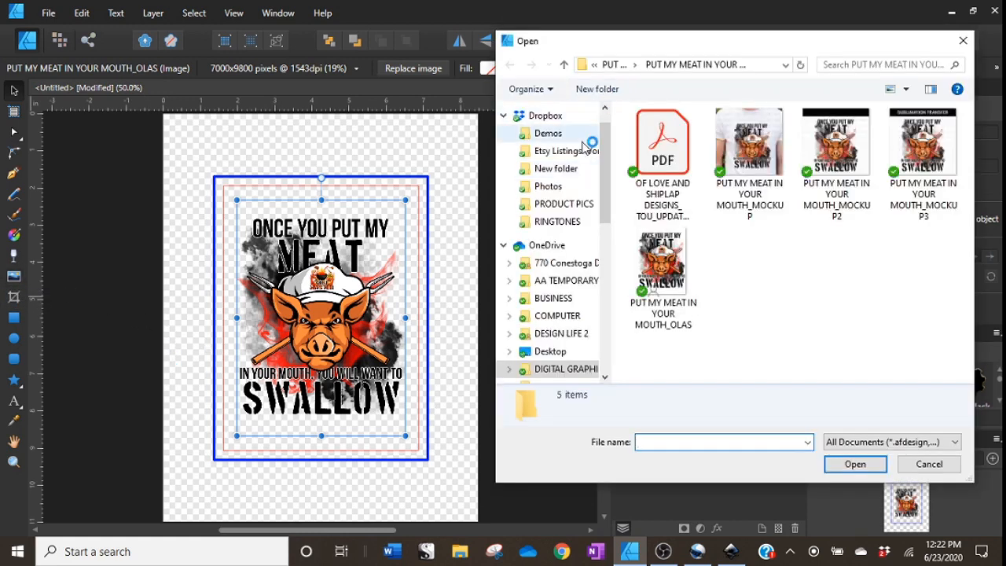
click(566, 369)
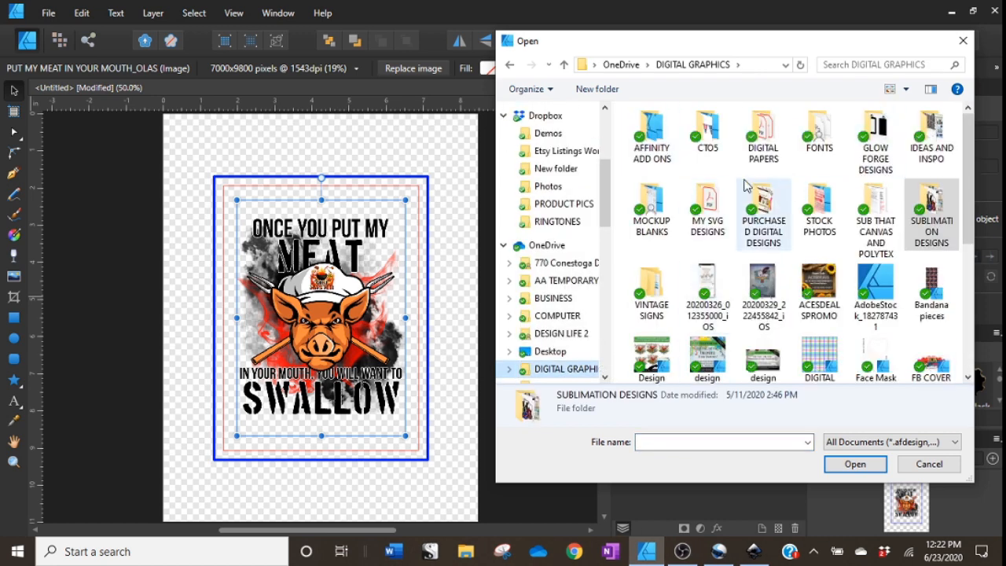
double_click(780, 157)
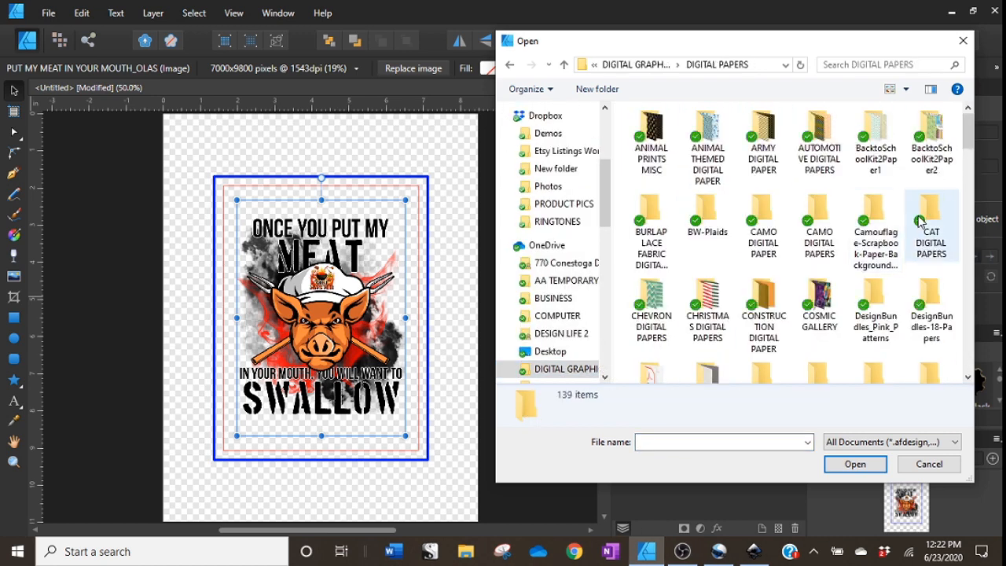
scroll(955, 208, down, 3)
scroll(951, 236, down, 10)
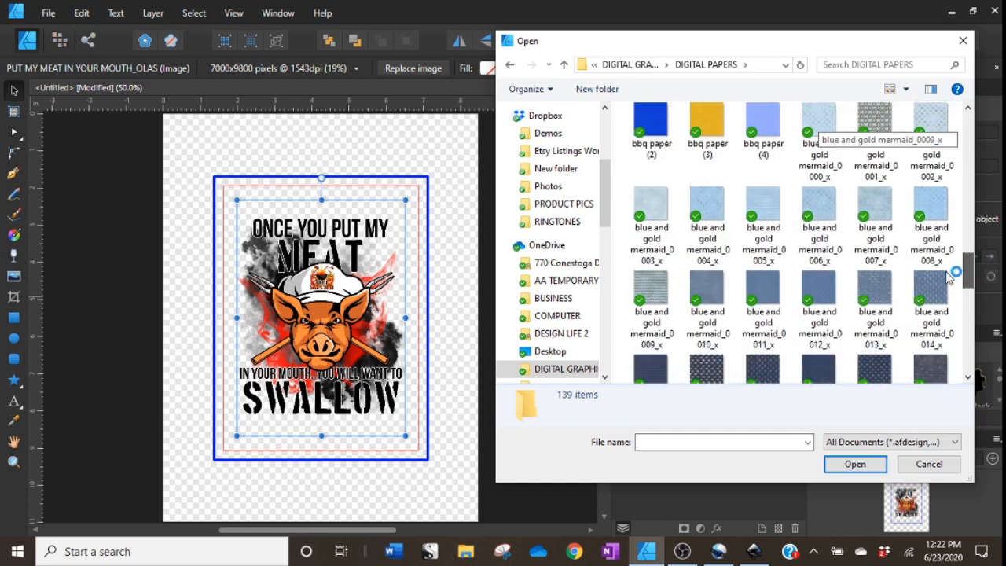
scroll(943, 252, up, 3)
double_click(819, 229)
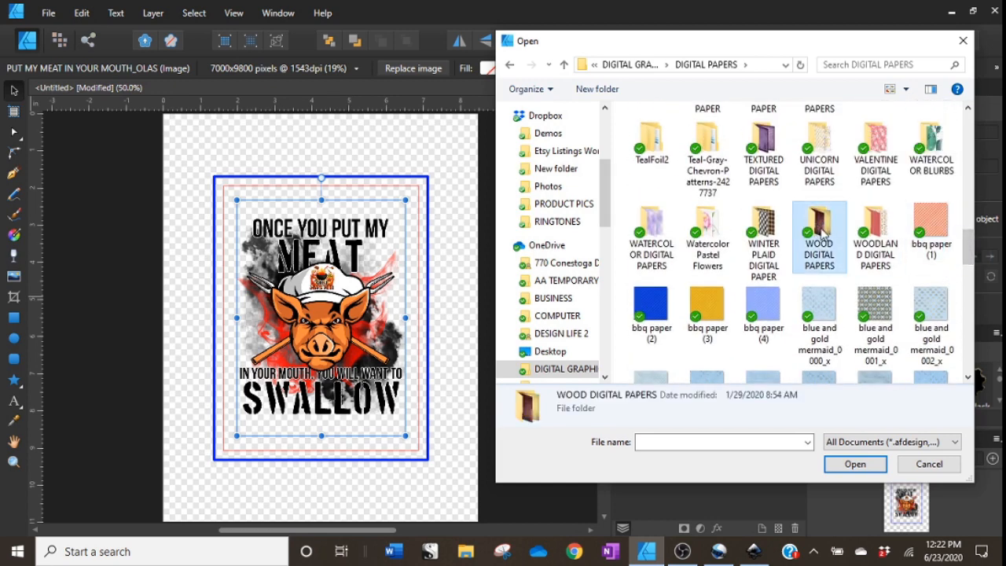
drag(974, 147, 958, 320)
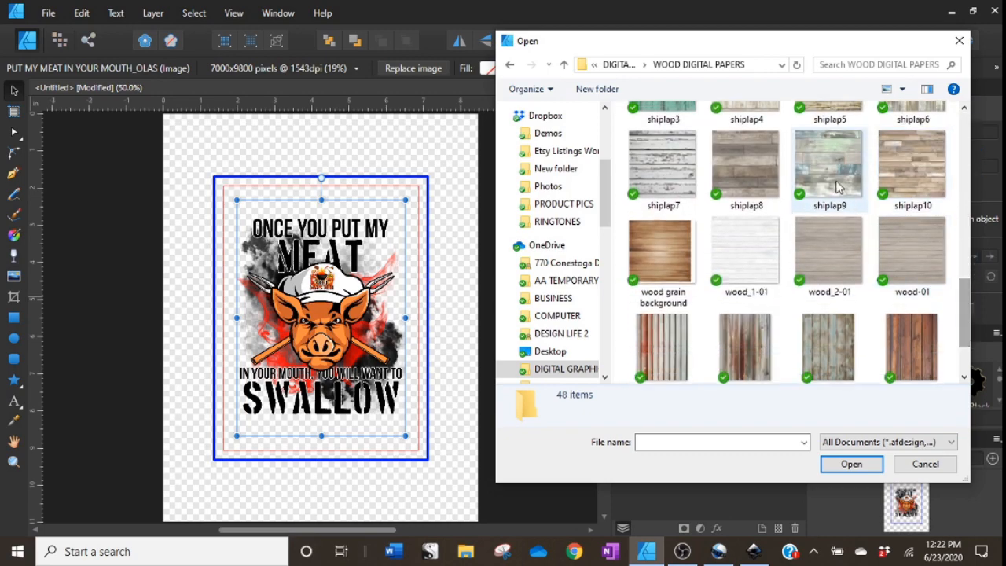
double_click(817, 189)
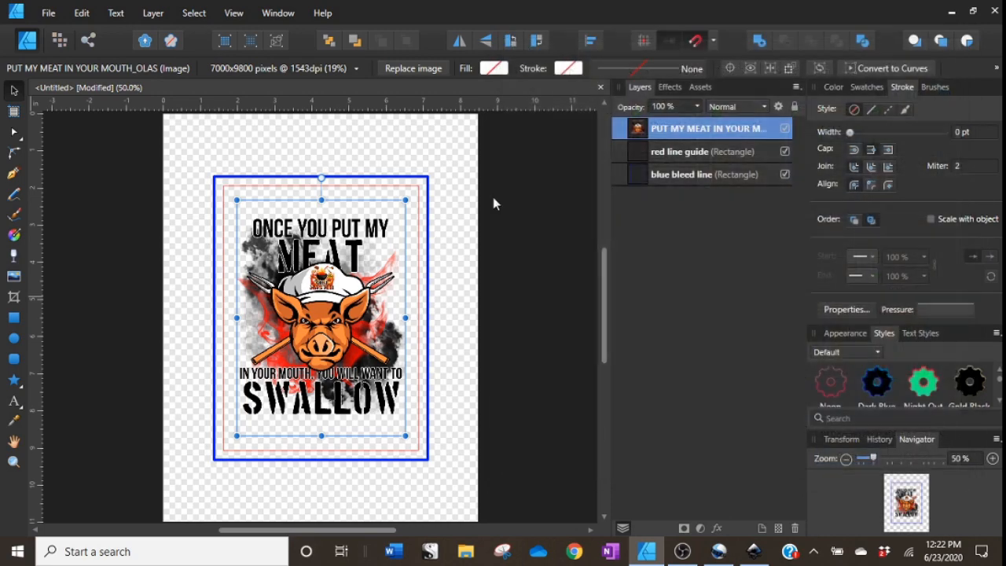
mouse_move(189, 151)
mouse_down()
mouse_move(300, 350)
mouse_move(475, 511)
mouse_up()
scroll(469, 348, up, 2)
mouse_move(468, 348)
mouse_down()
mouse_move(427, 347)
mouse_move(429, 361)
mouse_up()
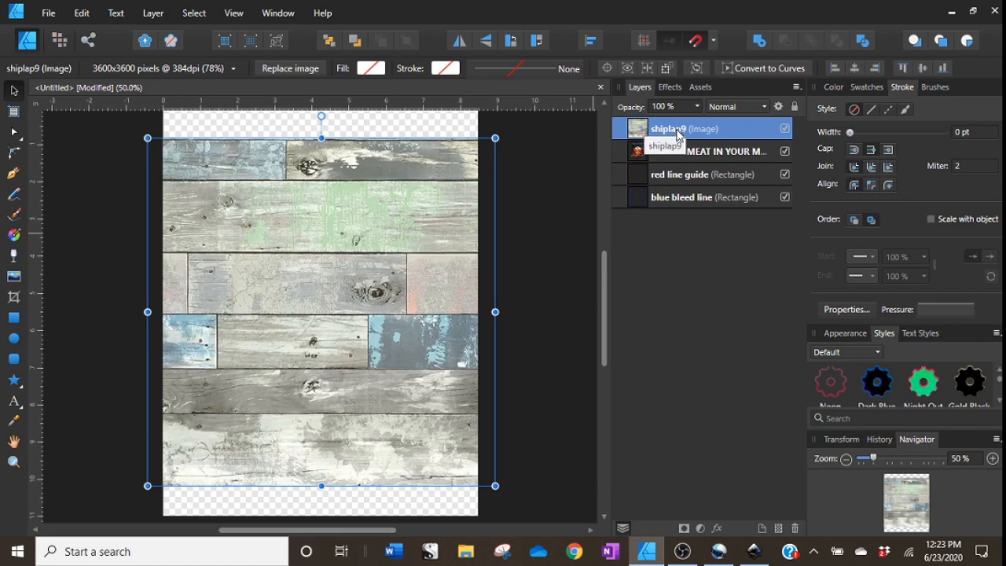
Move the shiplap9 layer to the bottom and shrink it to just cover the blue bleed frame.
drag(678, 136, 678, 246)
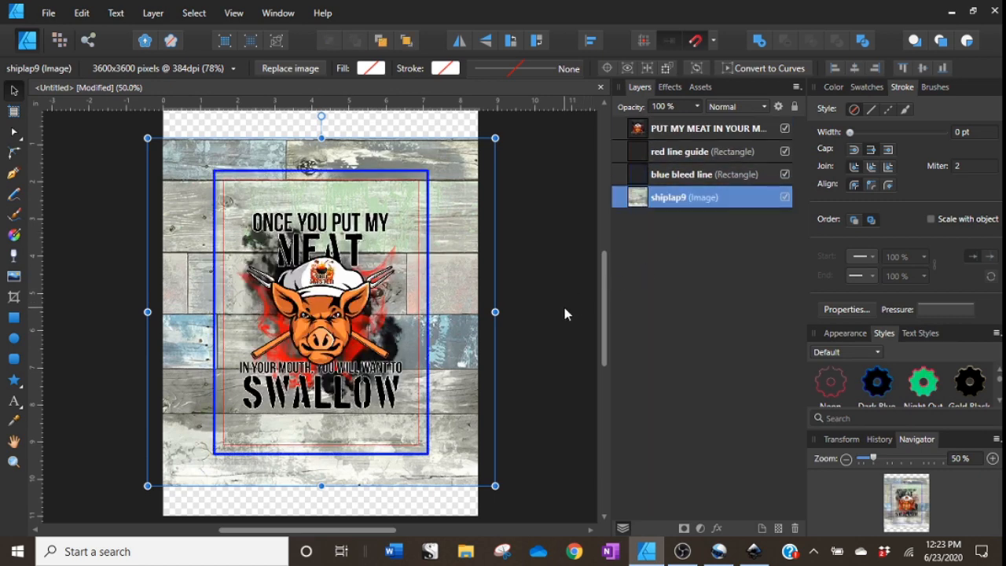
drag(495, 138, 482, 163)
drag(148, 486, 167, 464)
drag(474, 369, 473, 369)
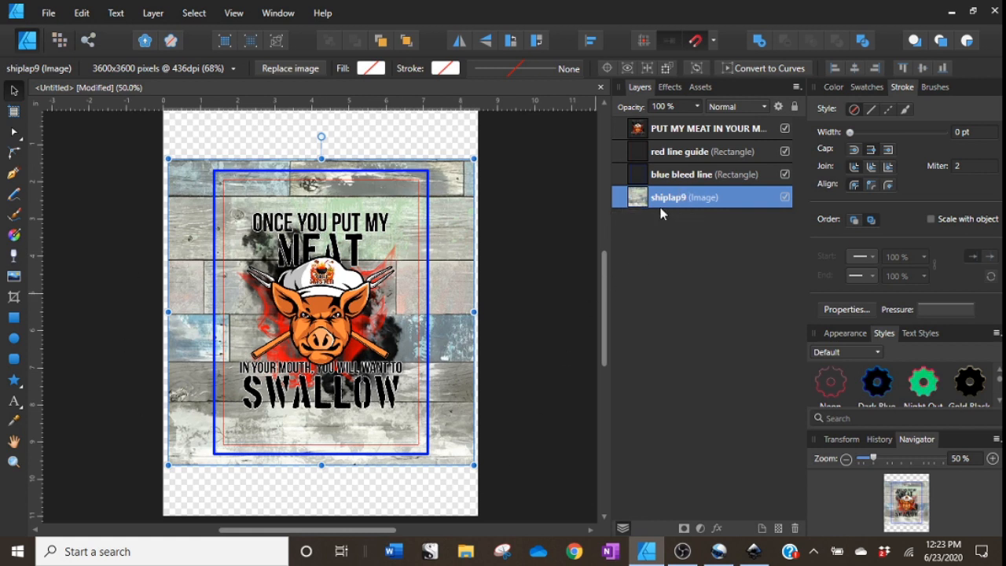
Clip the shiplap9 texture inside the blue bleed line rectangle.
drag(663, 211, 636, 188)
drag(637, 188, 665, 179)
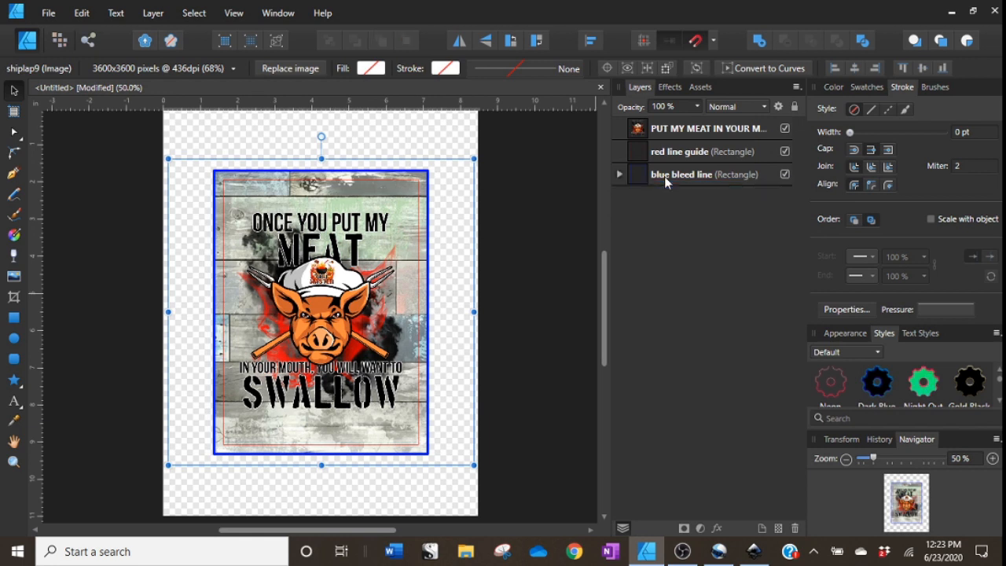
click(565, 267)
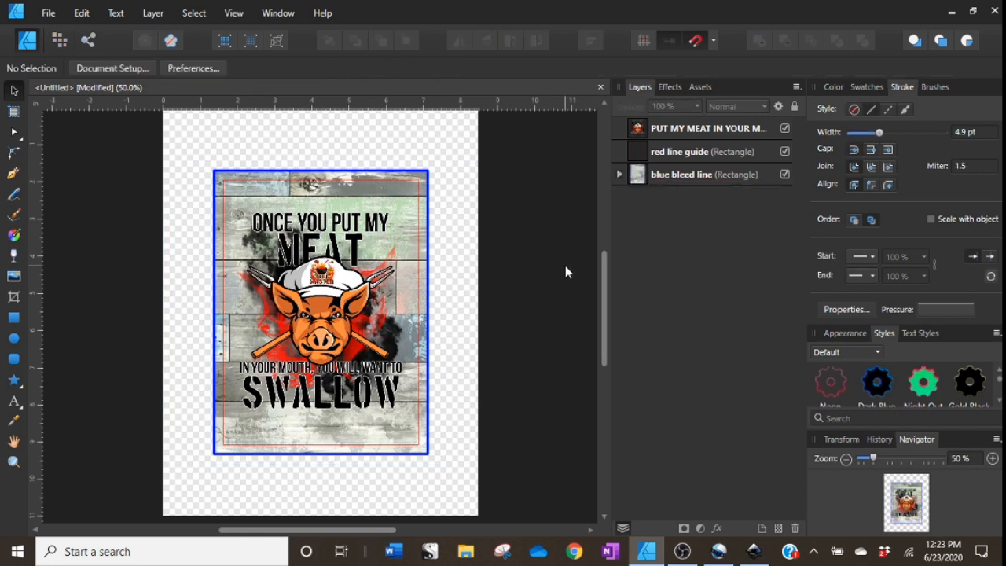
Enlarge the pig graphic slightly so it fills the area inside the red line guide.
click(682, 127)
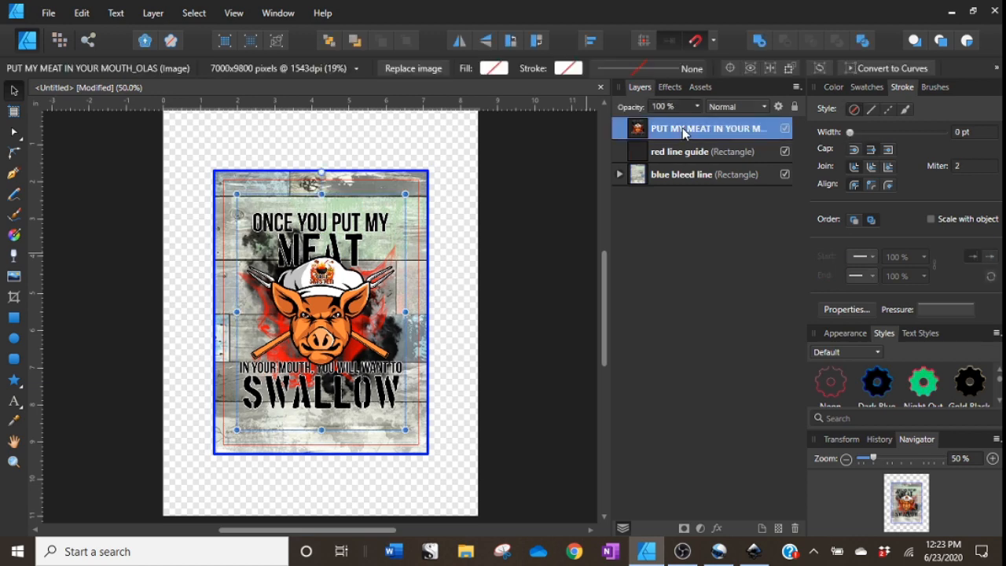
drag(405, 429, 410, 439)
drag(237, 194, 233, 189)
click(517, 329)
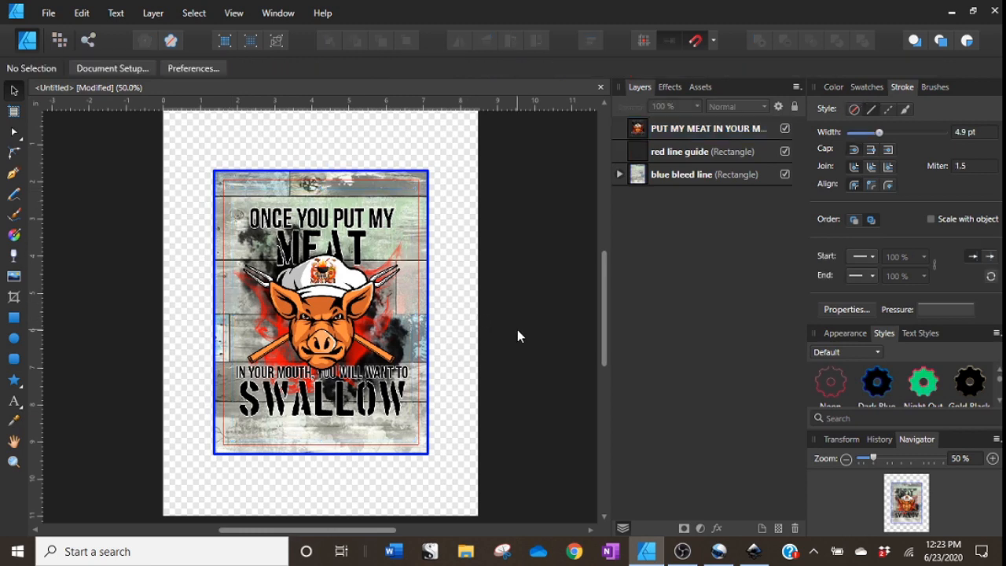
Clip the pig graphic inside the blue bleed line rectangle, above the shiplap9 texture.
click(359, 383)
click(993, 458)
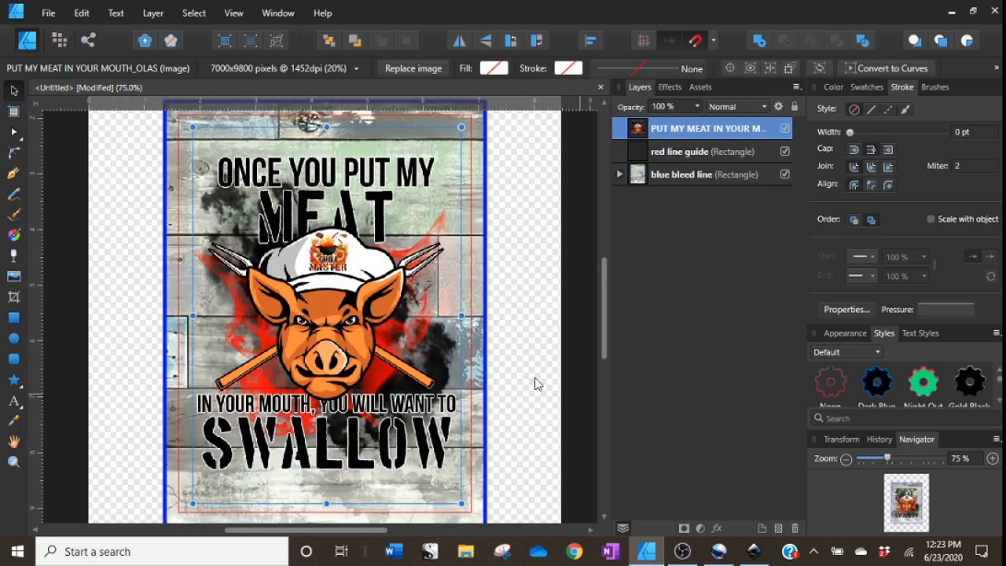
click(845, 458)
click(481, 291)
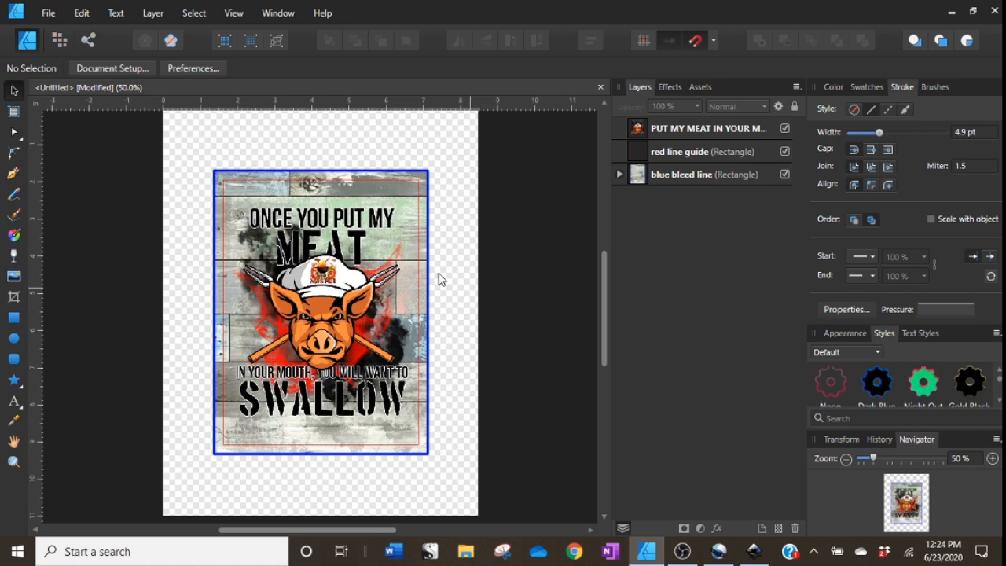
click(319, 267)
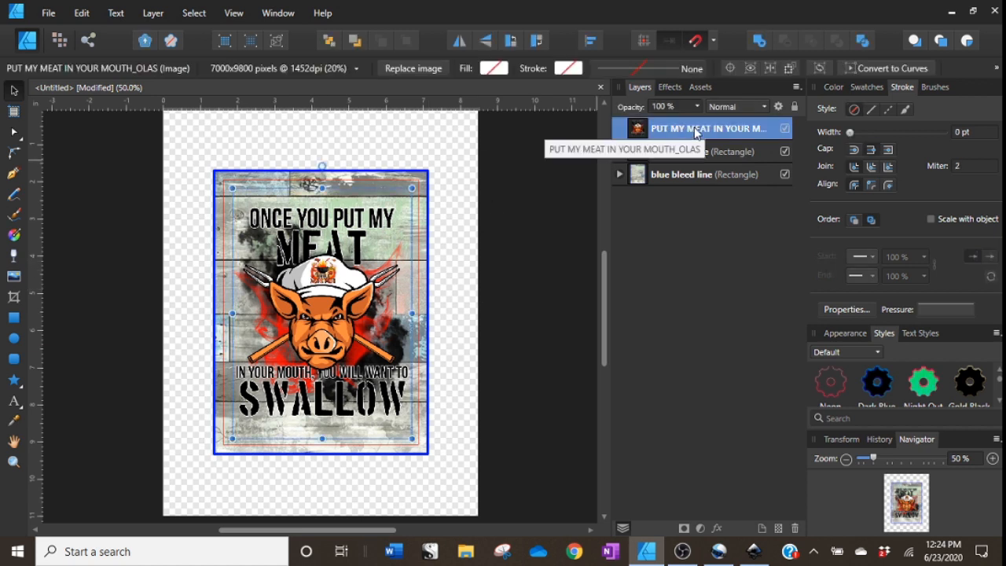
click(620, 174)
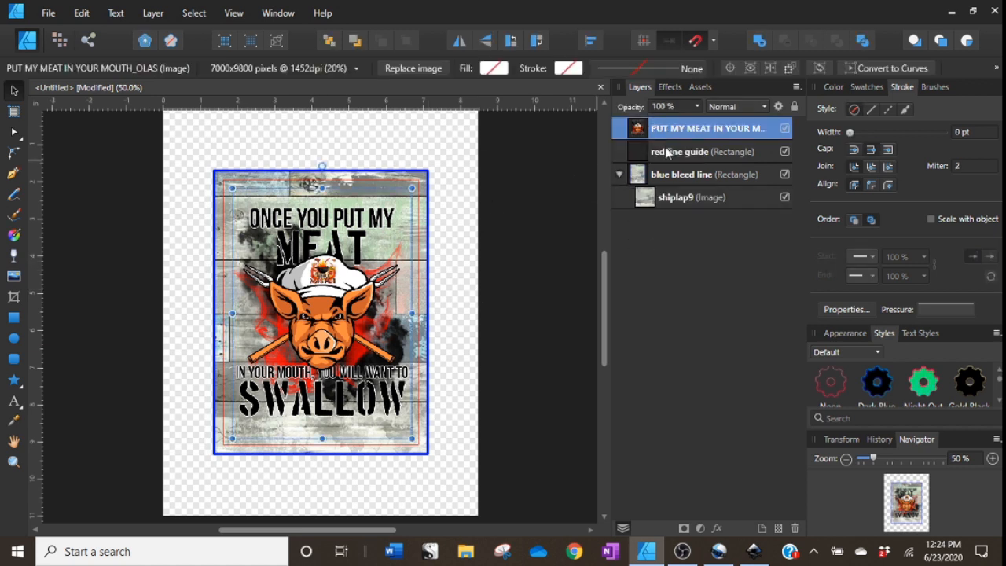
mouse_move(642, 180)
mouse_down()
mouse_move(648, 192)
mouse_move(657, 185)
mouse_up()
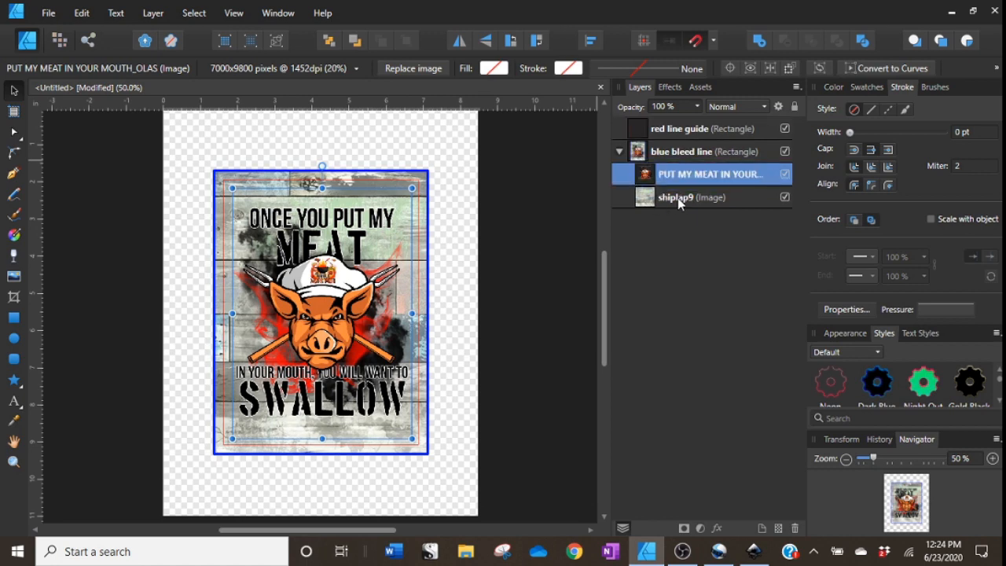
click(540, 255)
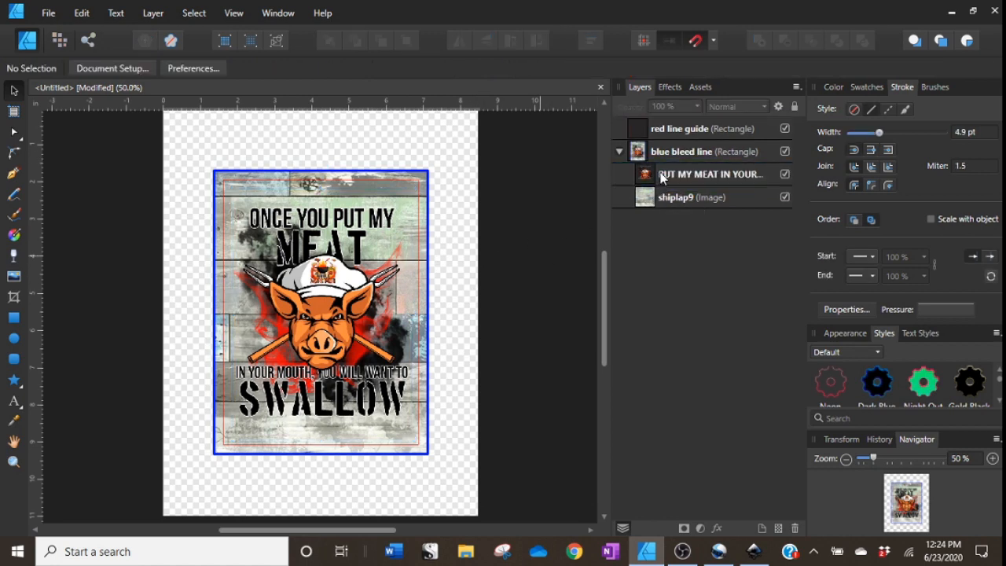
Undo the accidental transform of the blue bleed line group and deselect it.
click(674, 159)
mouse_move(406, 332)
mouse_down()
mouse_move(255, 330)
mouse_move(503, 300)
mouse_move(396, 323)
mouse_move(406, 333)
mouse_up()
click(81, 12)
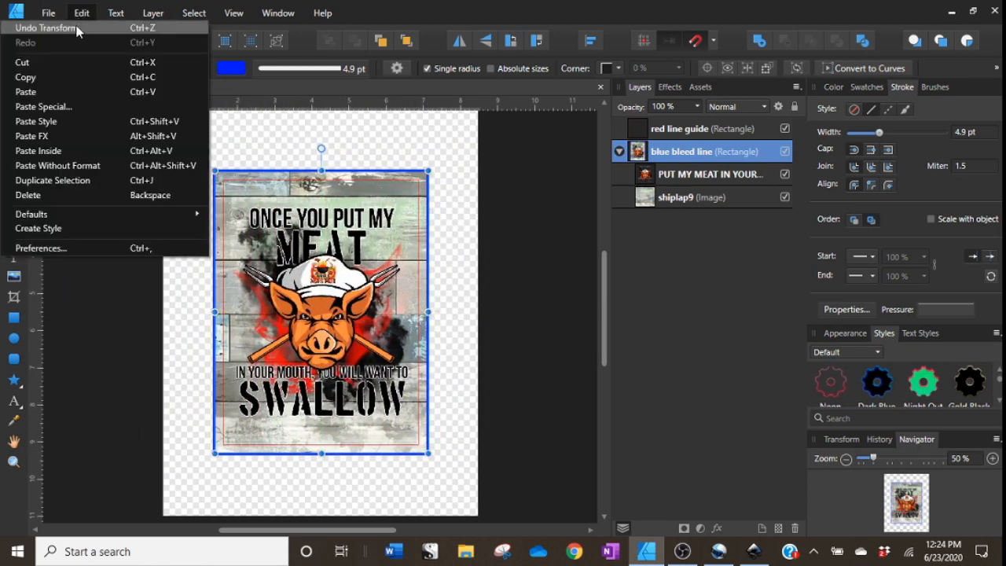
click(75, 28)
click(503, 272)
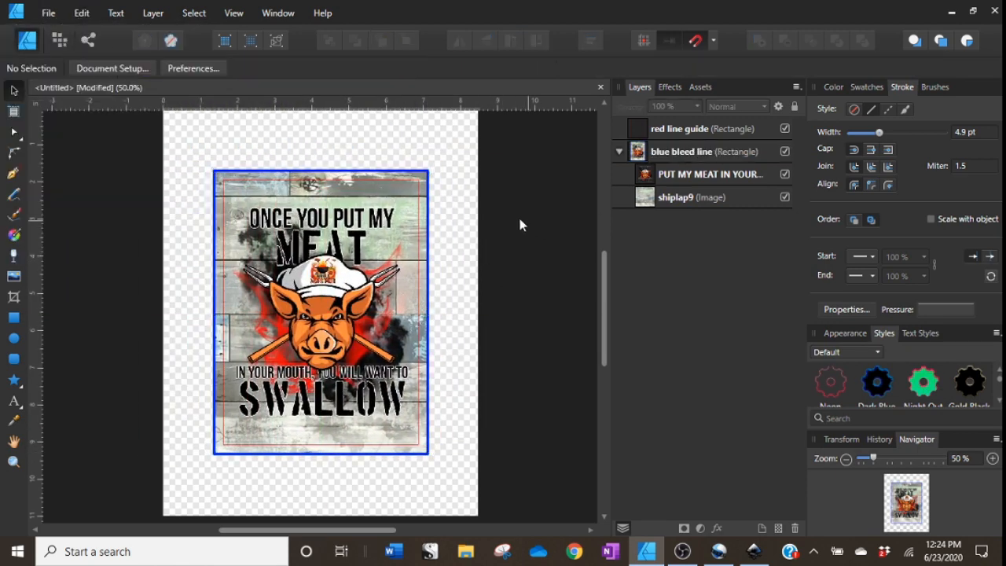
Hide the red line guide layer to preview the design without the guide.
click(694, 128)
click(700, 151)
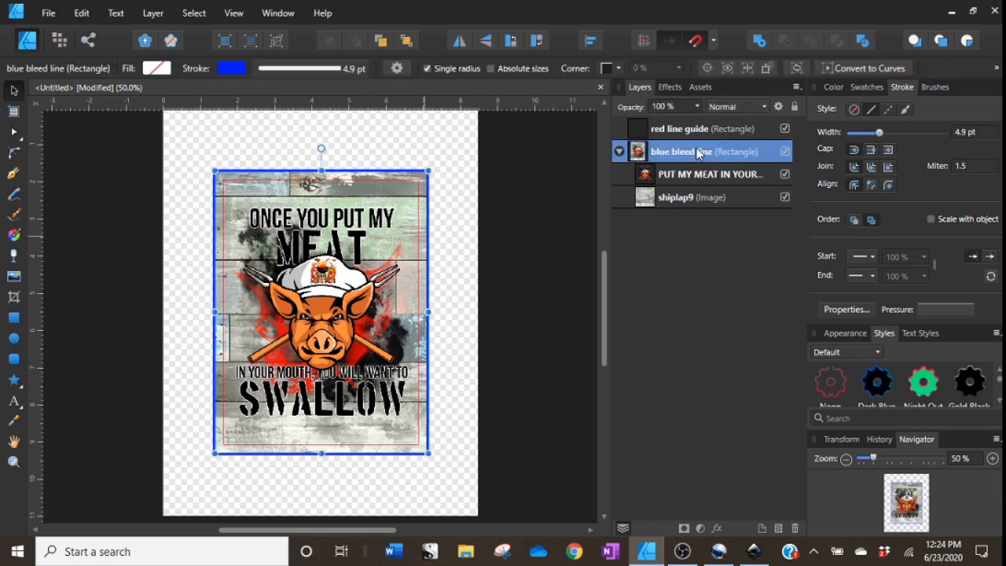
click(653, 131)
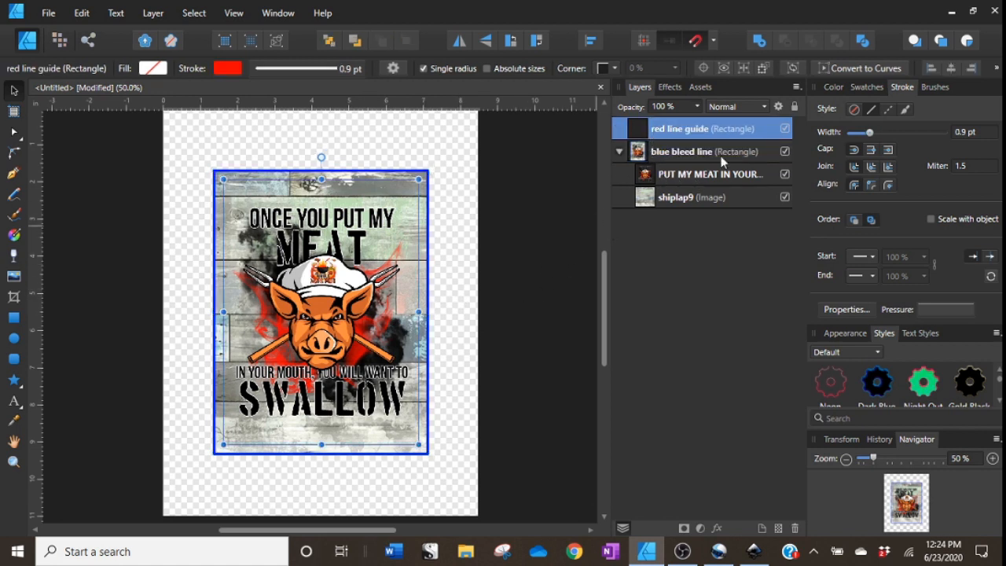
click(784, 129)
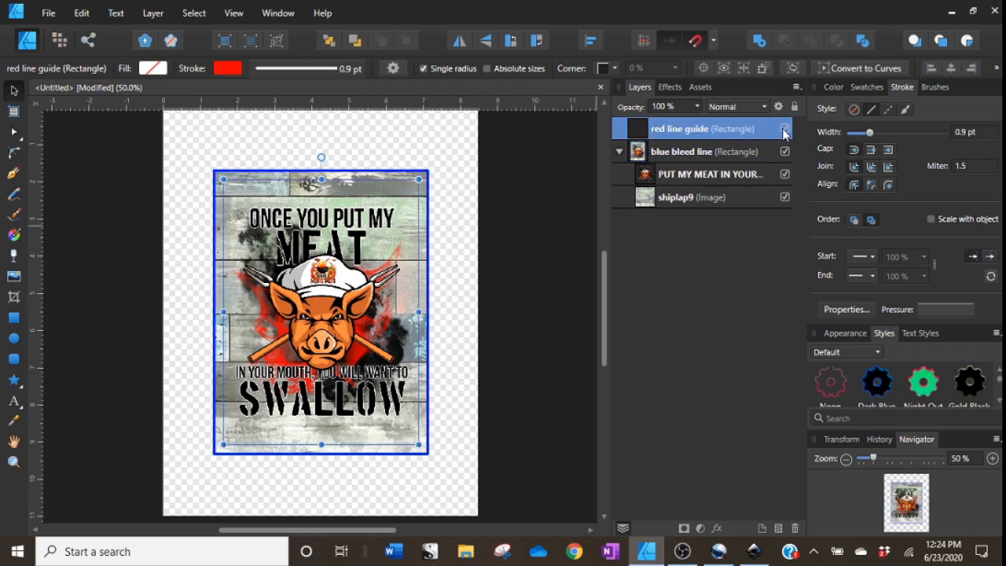
click(521, 303)
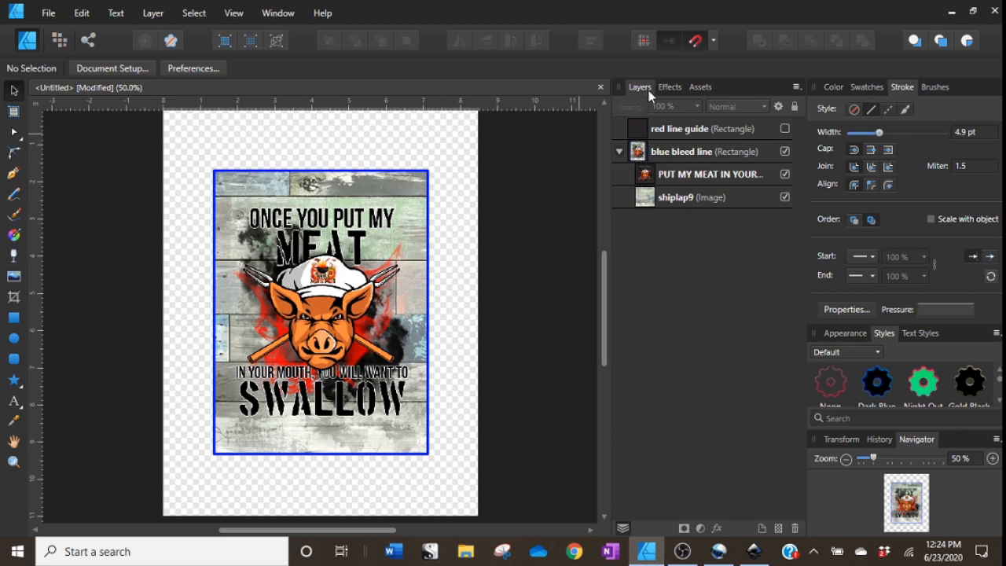
click(784, 128)
click(784, 129)
Delete the pig graphic and the shiplap9 texture from inside the blue bleed line rectangle.
click(679, 157)
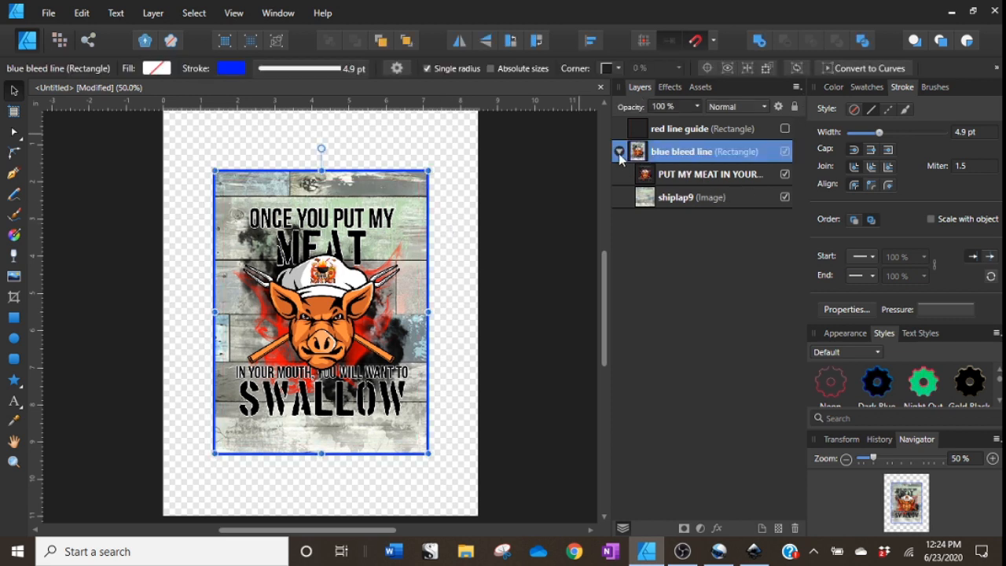
click(668, 176)
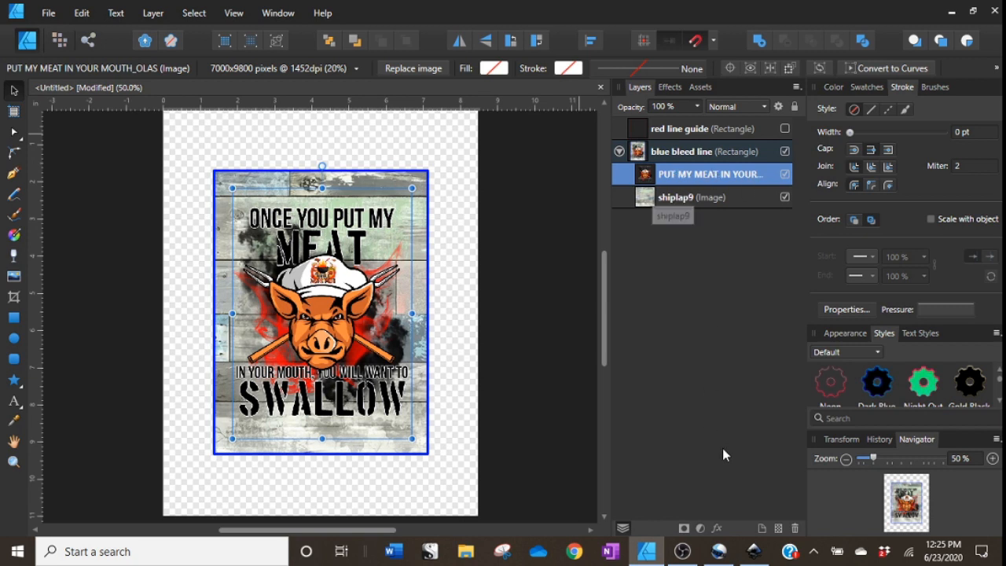
click(794, 528)
double_click(677, 174)
click(794, 528)
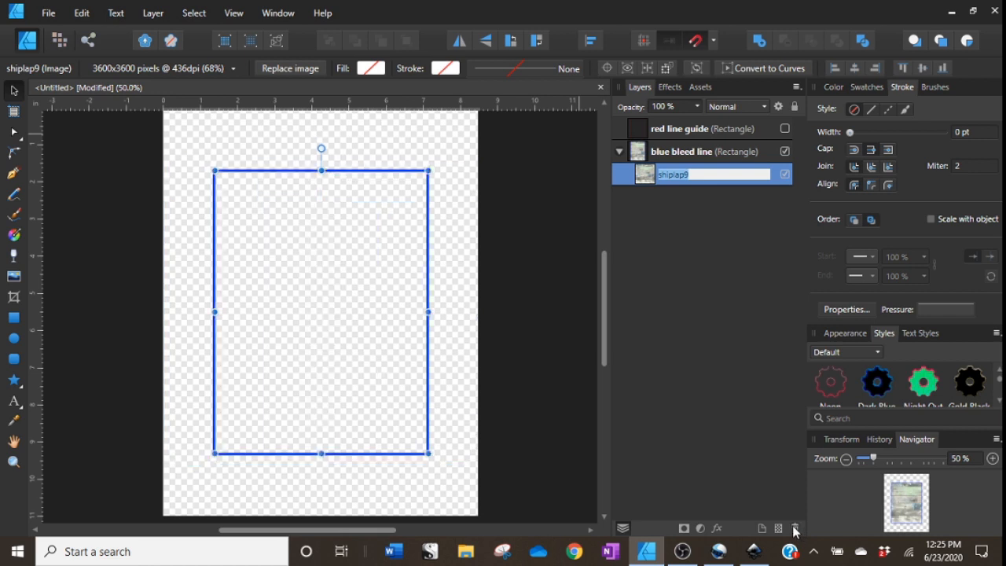
Show the red line guide layer again and deselect everything, leaving only the empty frames.
click(785, 129)
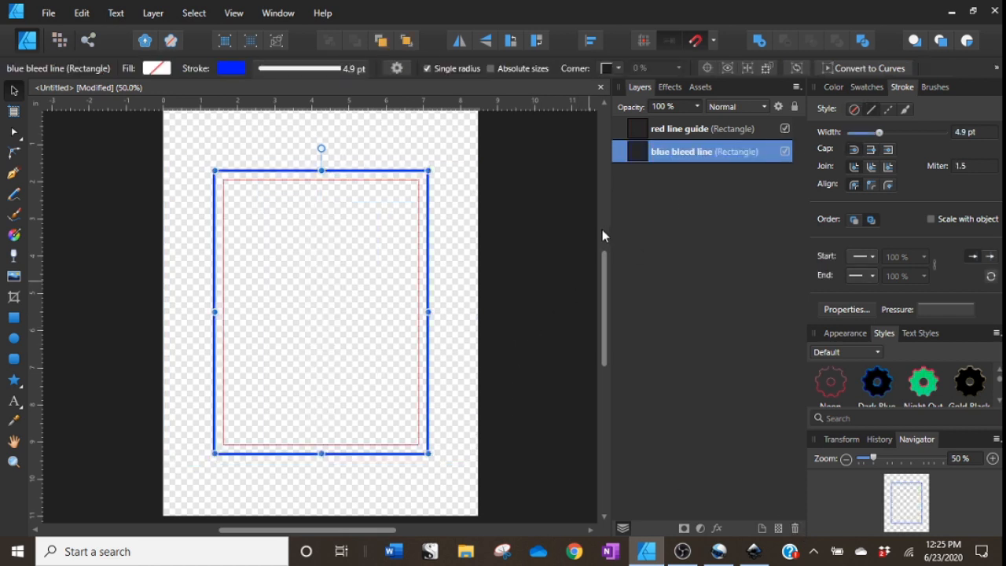
scroll(384, 304, up, 6)
scroll(471, 372, down, 5)
scroll(471, 372, down, 1)
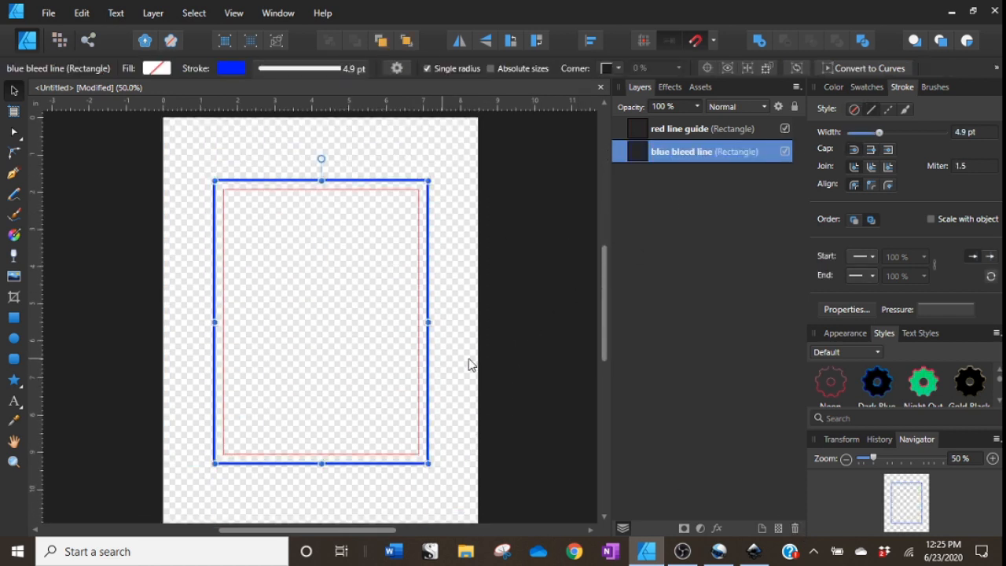
click(474, 366)
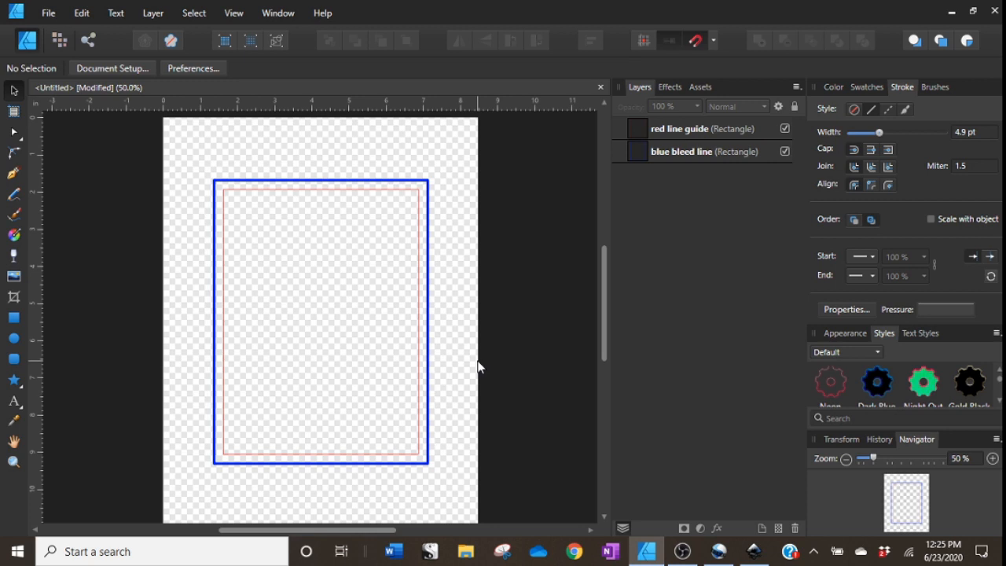
click(48, 13)
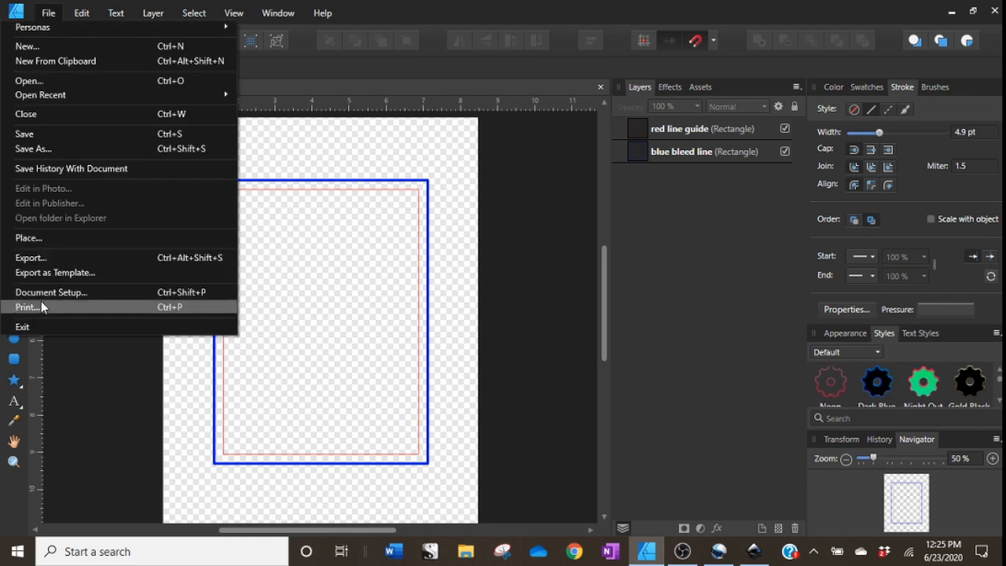
click(497, 287)
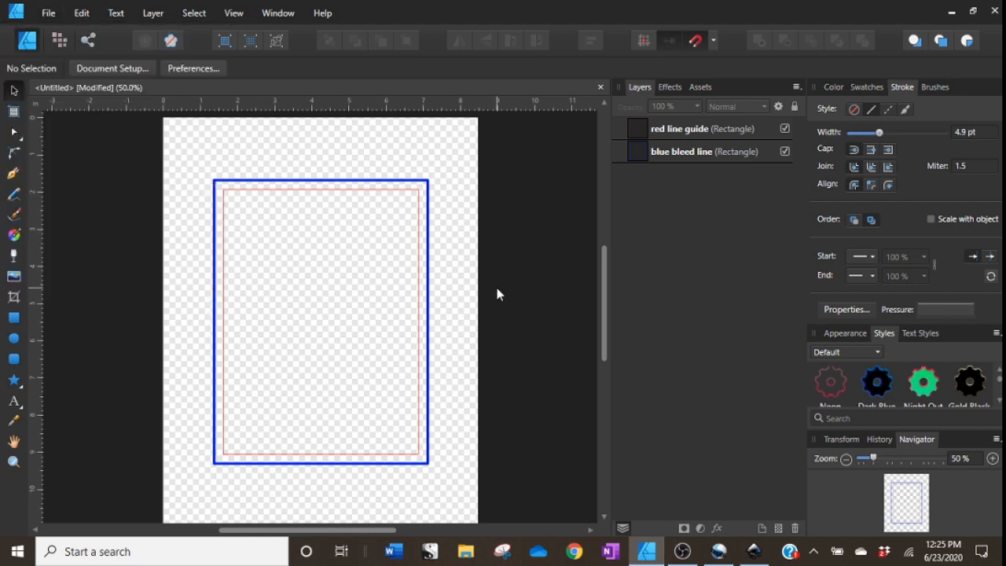
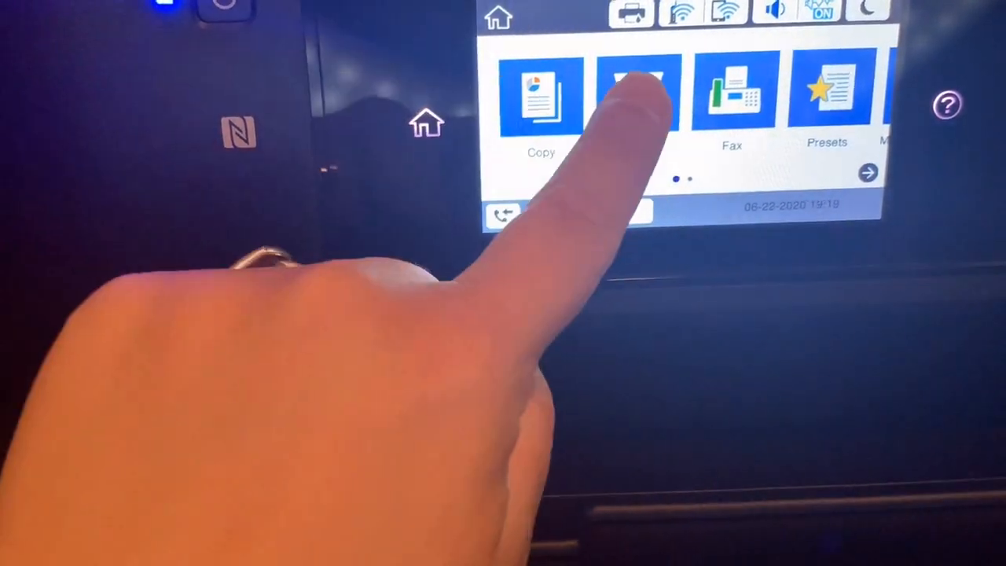
click(640, 93)
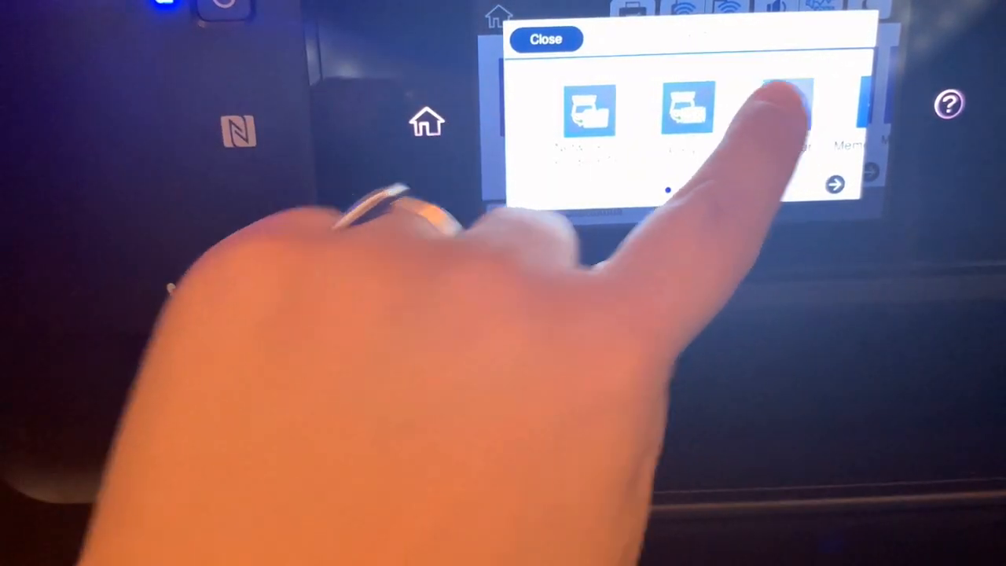
click(783, 108)
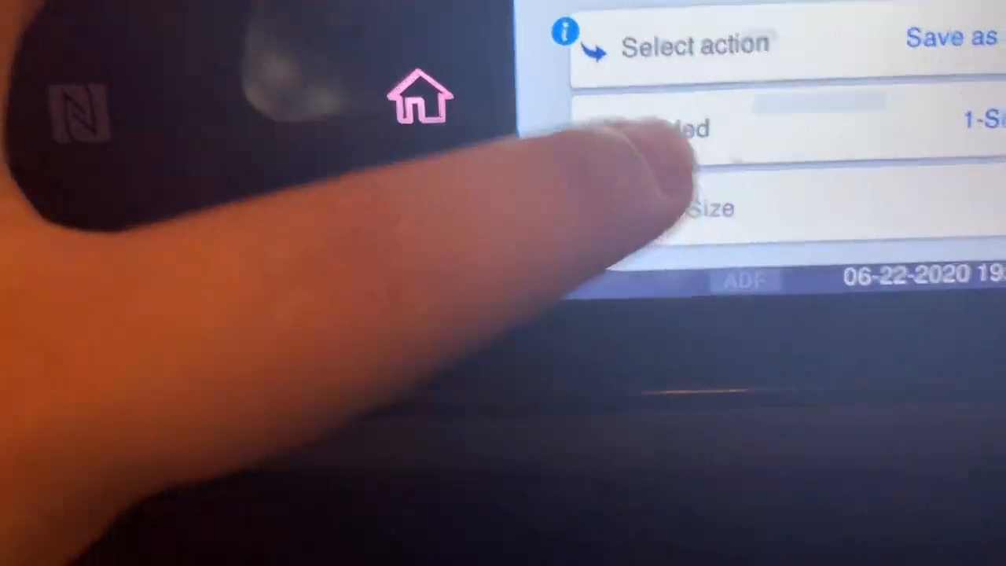
click(692, 237)
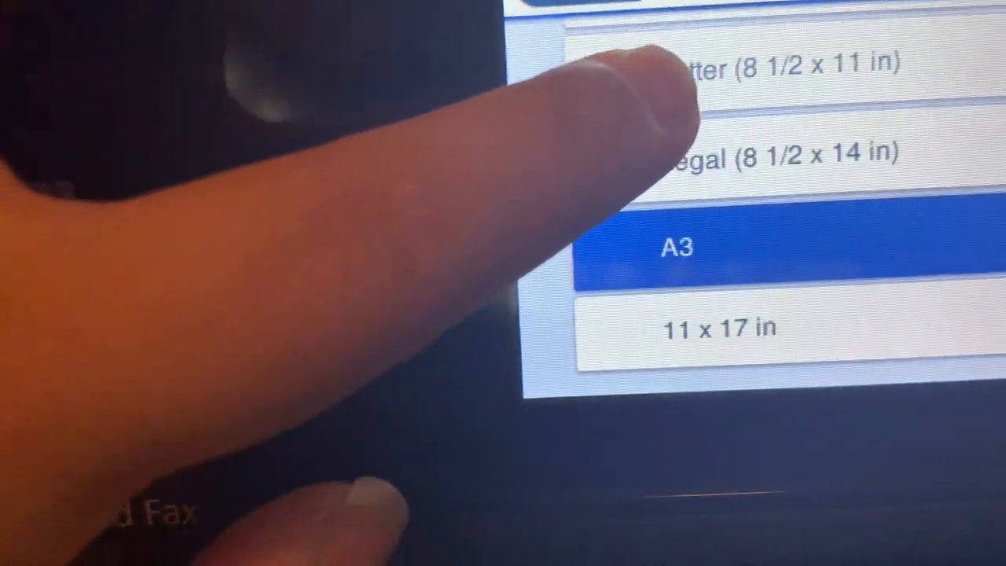
click(708, 67)
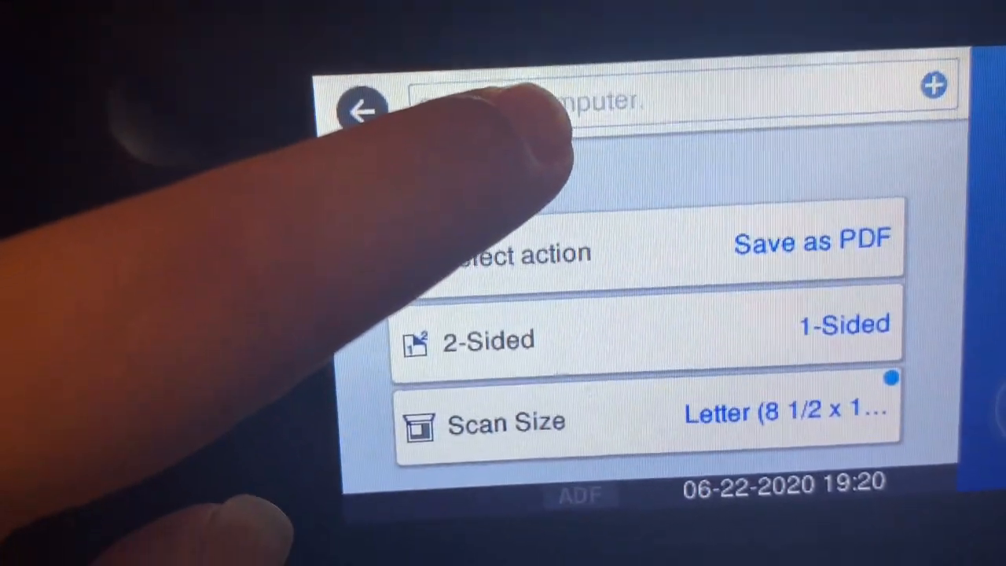
click(519, 143)
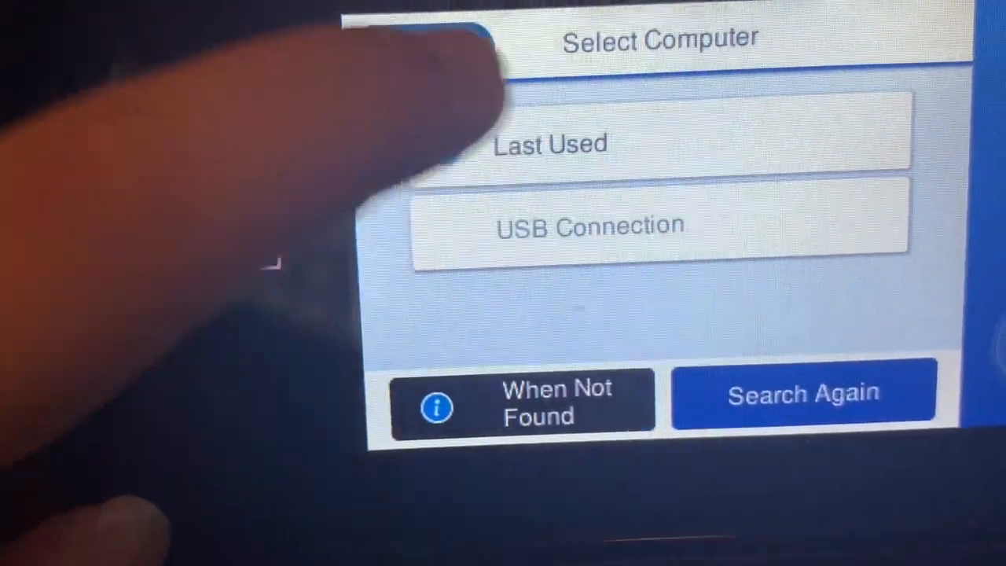
click(503, 143)
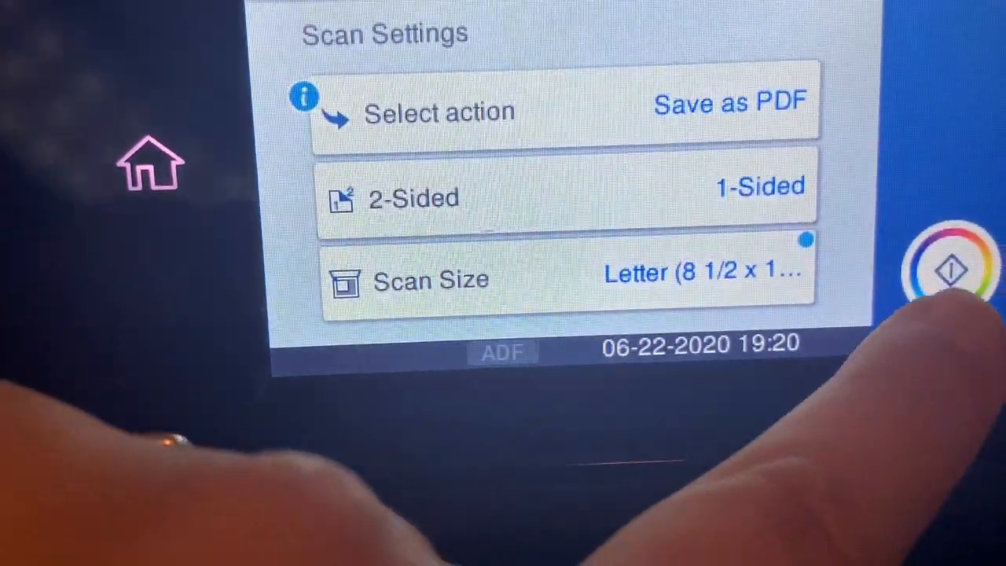
click(992, 311)
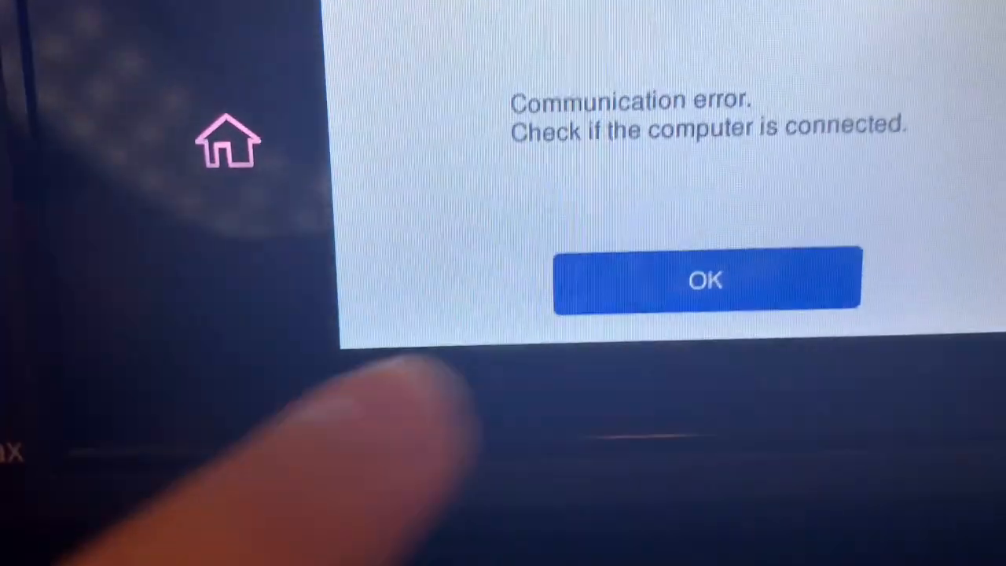
click(685, 281)
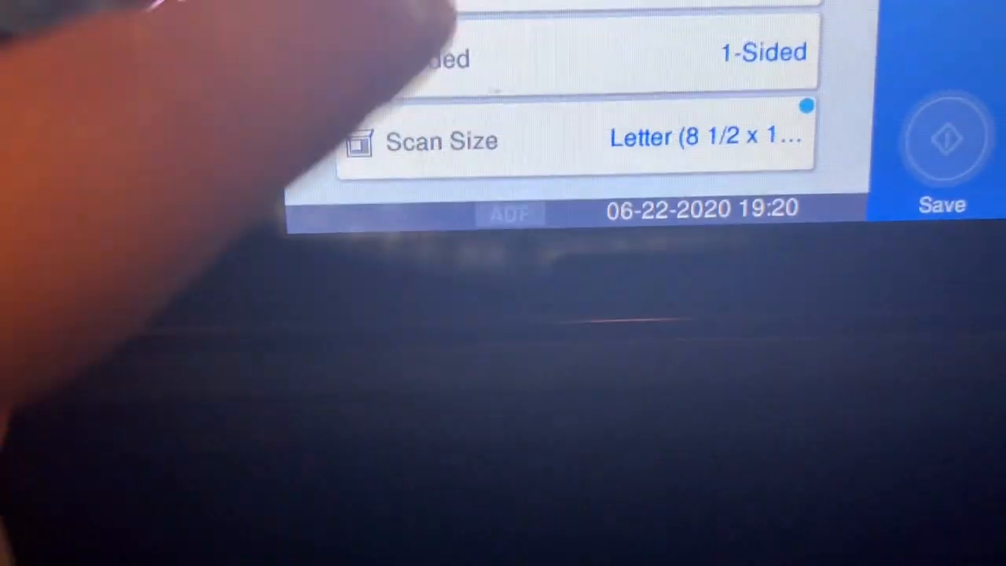
click(447, 8)
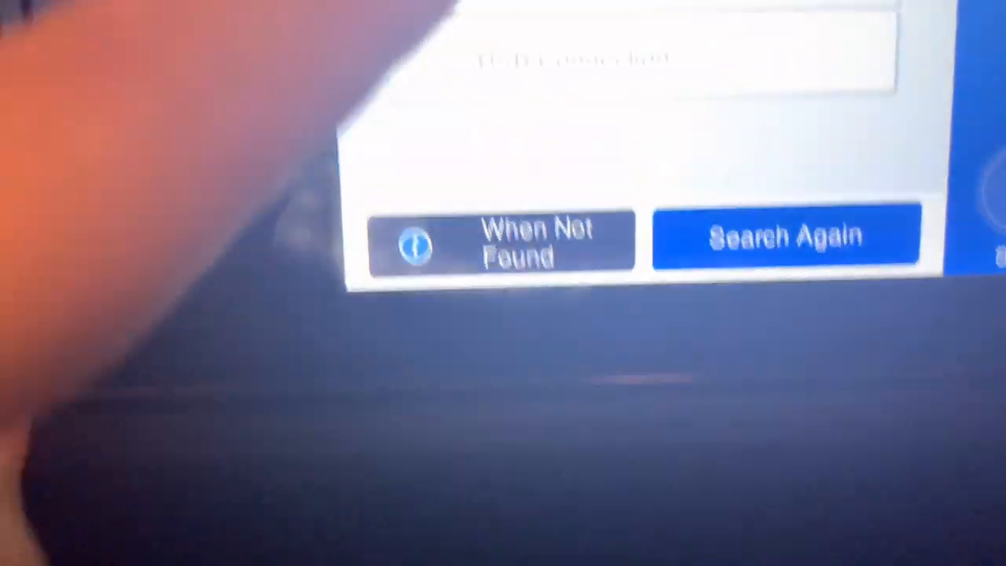
click(464, 12)
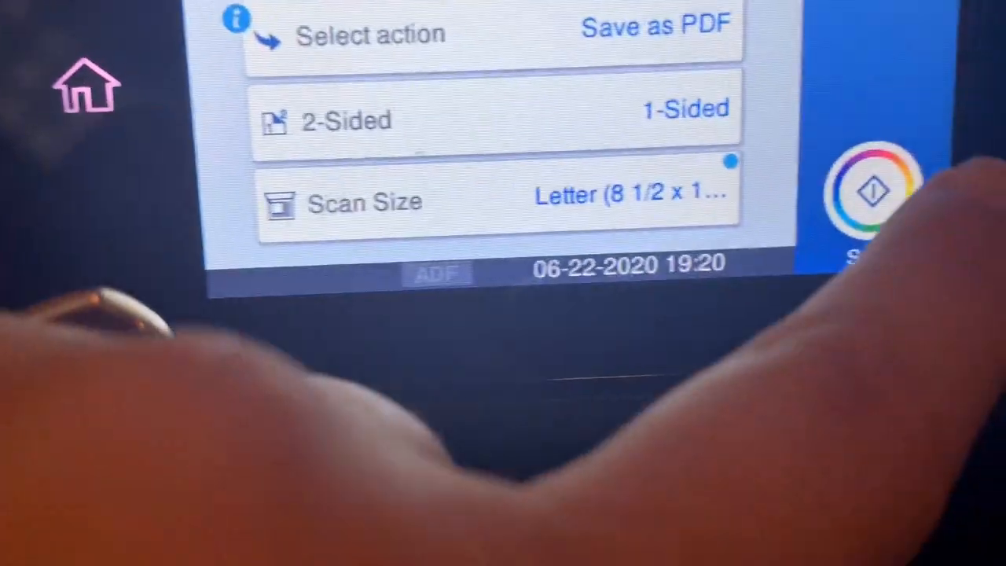
click(872, 191)
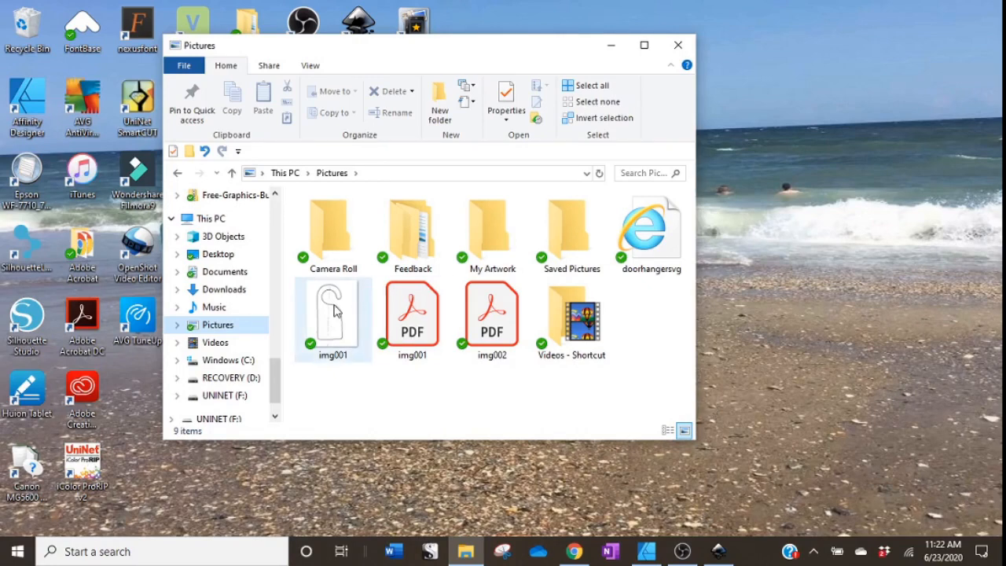
Examine the scanned img001 files in the Pictures folder, then minimize the folder window.
mouse_move(320, 316)
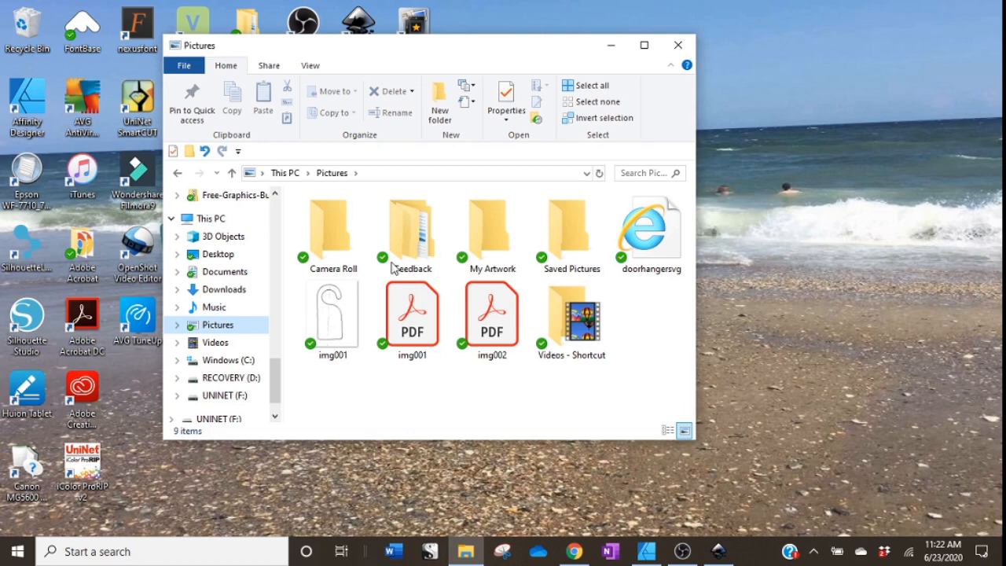
mouse_move(421, 357)
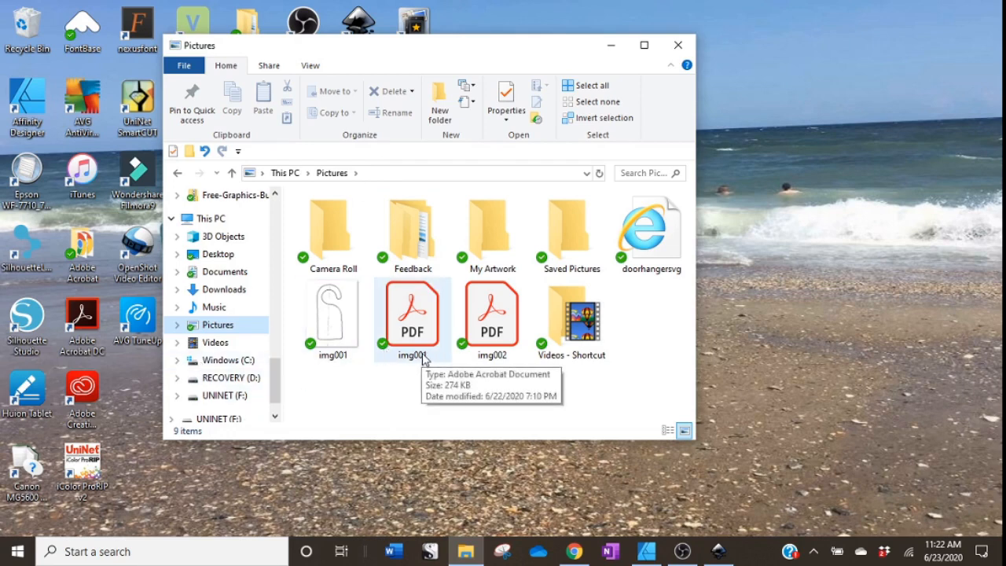
mouse_move(327, 338)
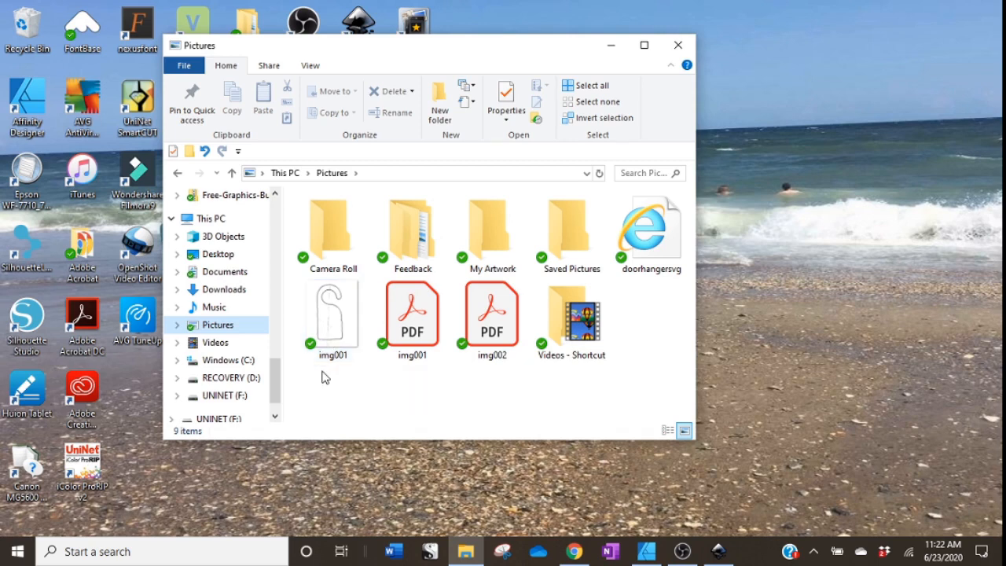
click(611, 44)
Upload the scanned img001.jpg to the Convertio file converter and check SVG as the target format.
click(572, 554)
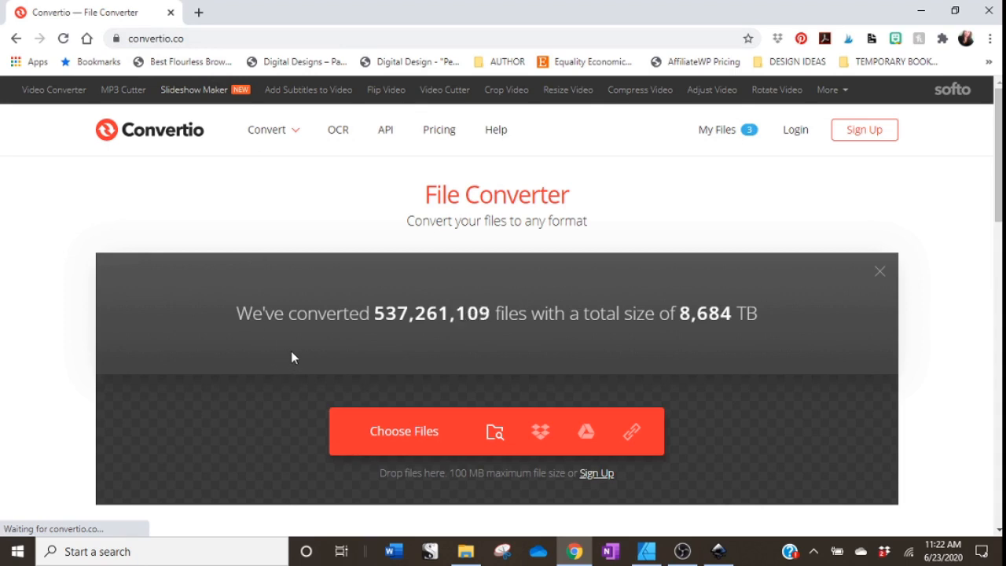
click(385, 435)
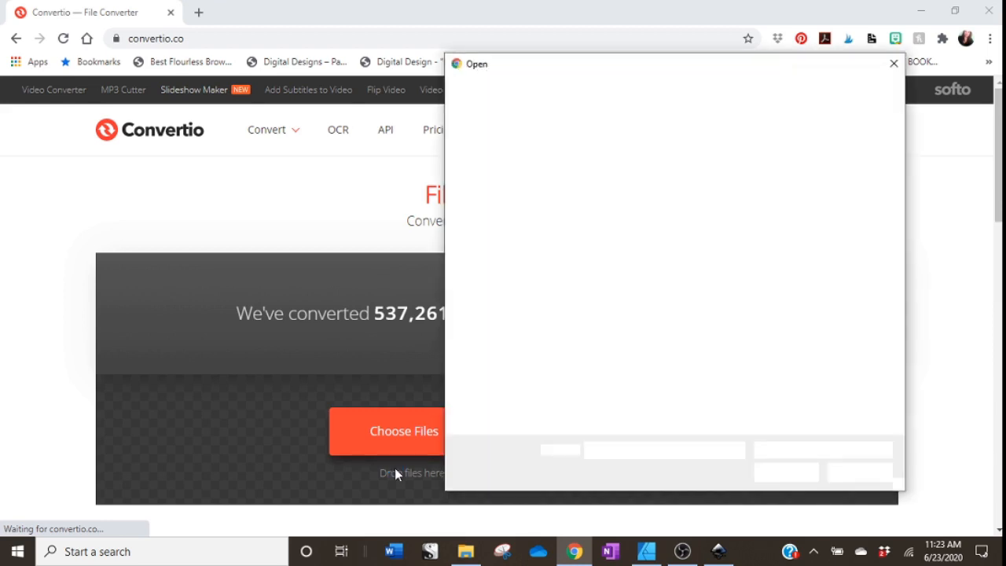
click(693, 260)
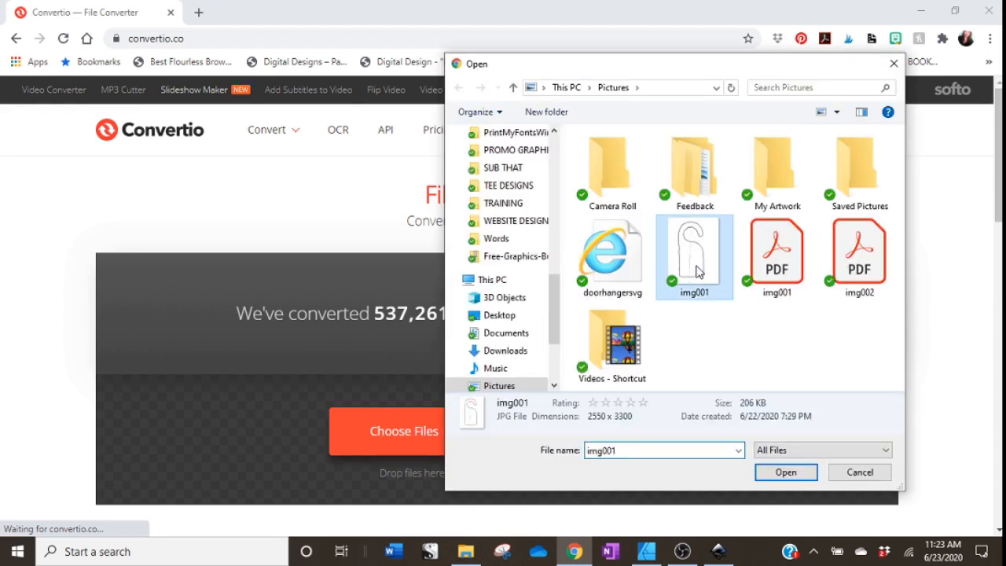
click(787, 476)
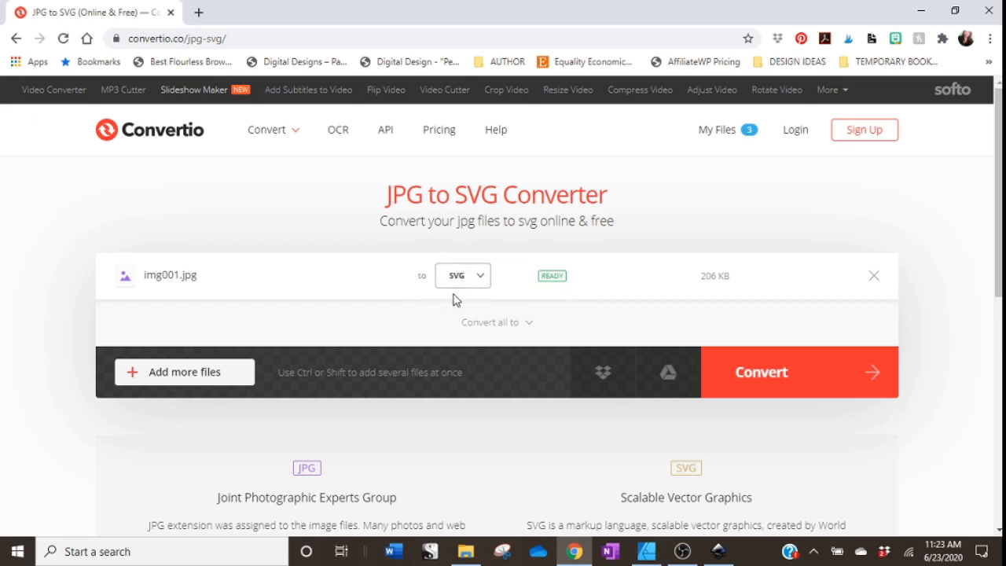
click(473, 284)
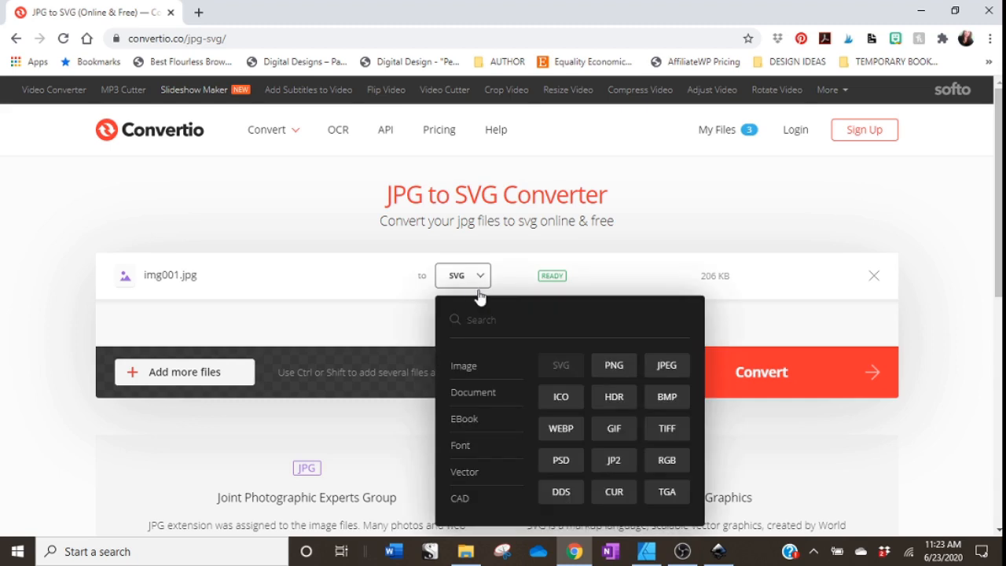
click(497, 285)
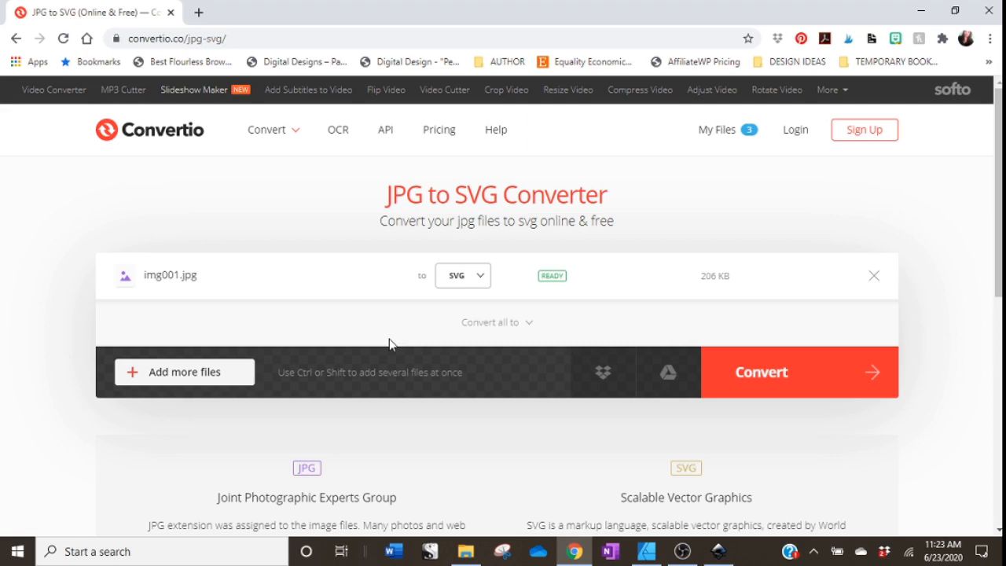
Leave the browser and switch to Affinity Designer.
click(921, 11)
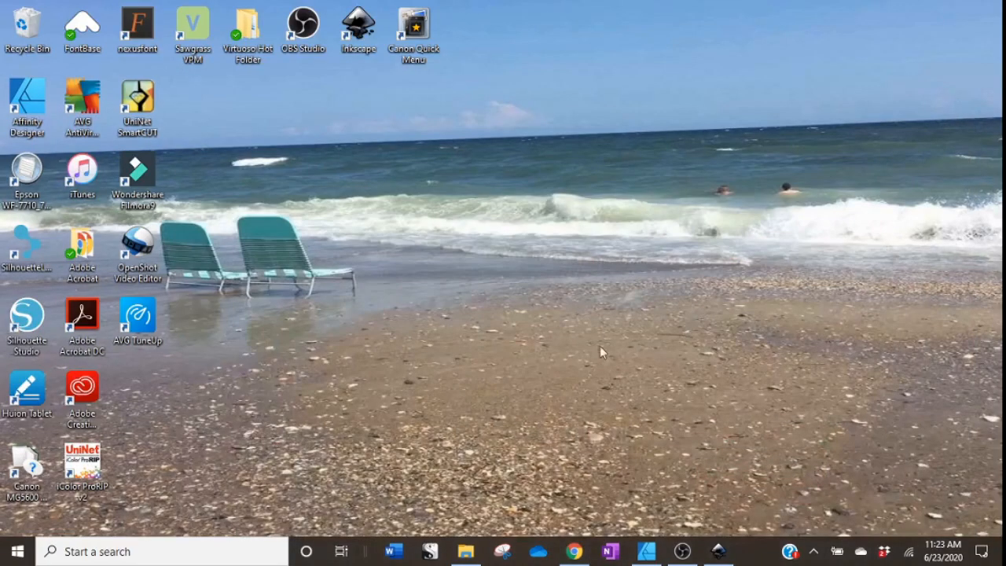
click(576, 553)
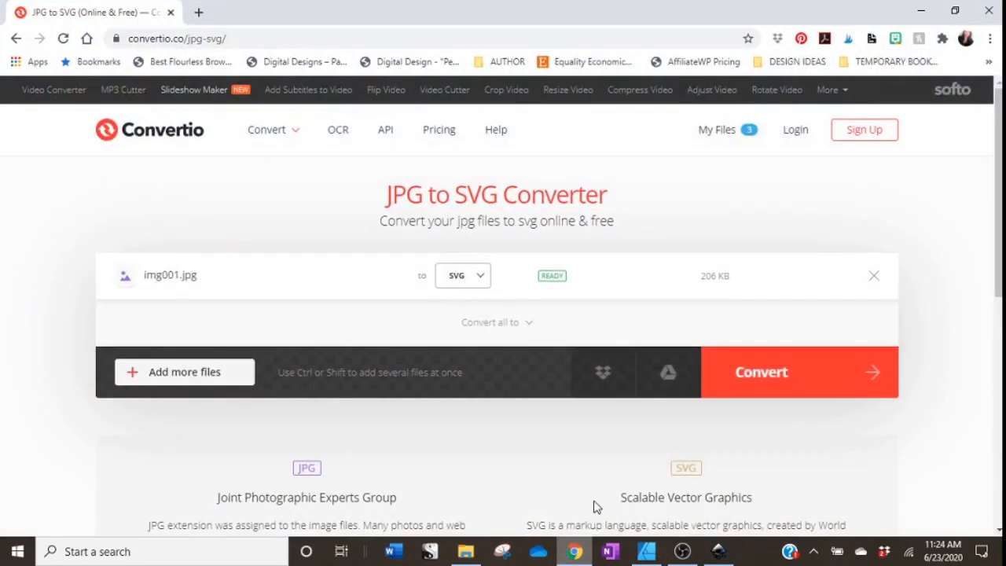
click(576, 553)
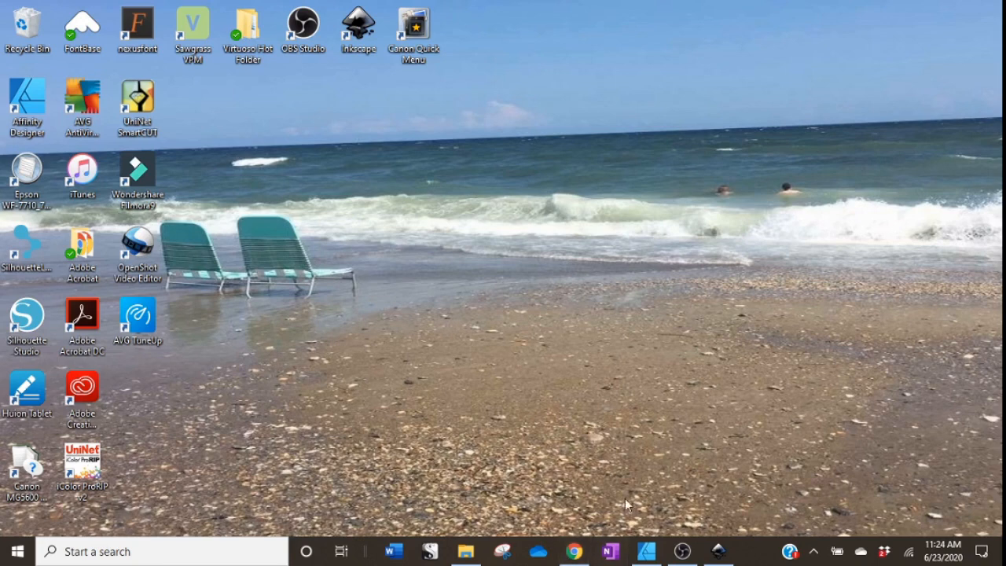
mouse_move(649, 558)
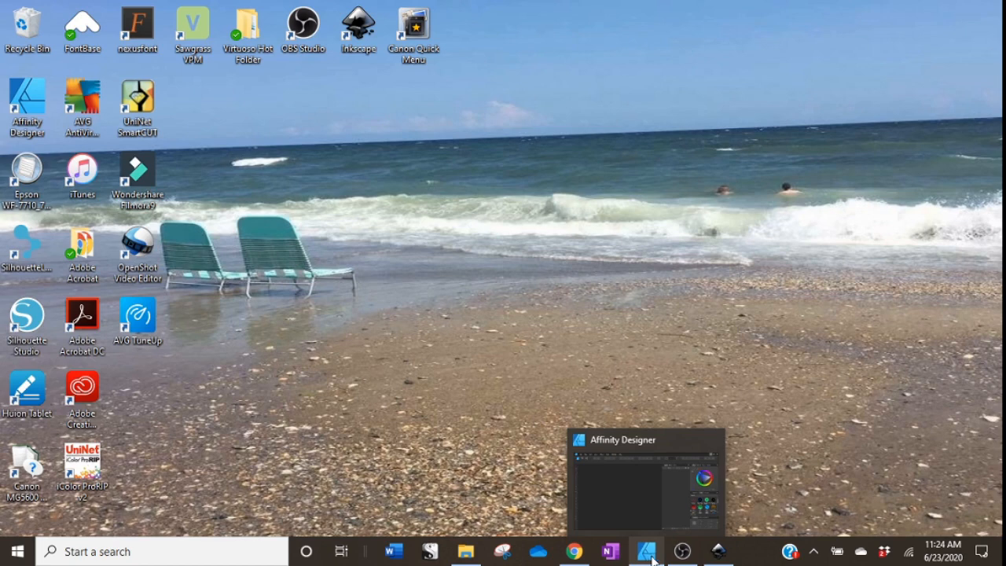
click(626, 498)
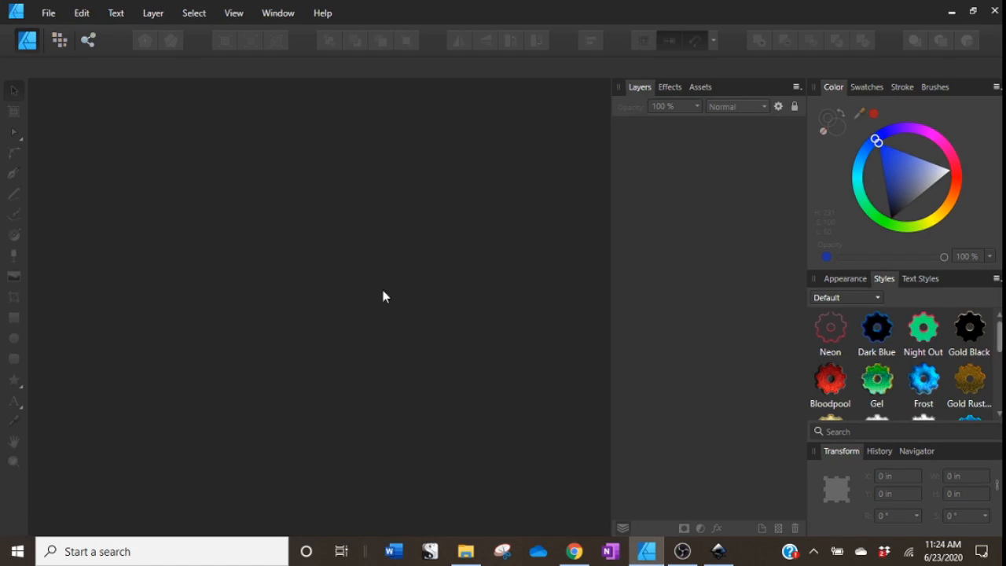
Create a new document from the Letter print preset, 8.5 × 11 in.
click(49, 14)
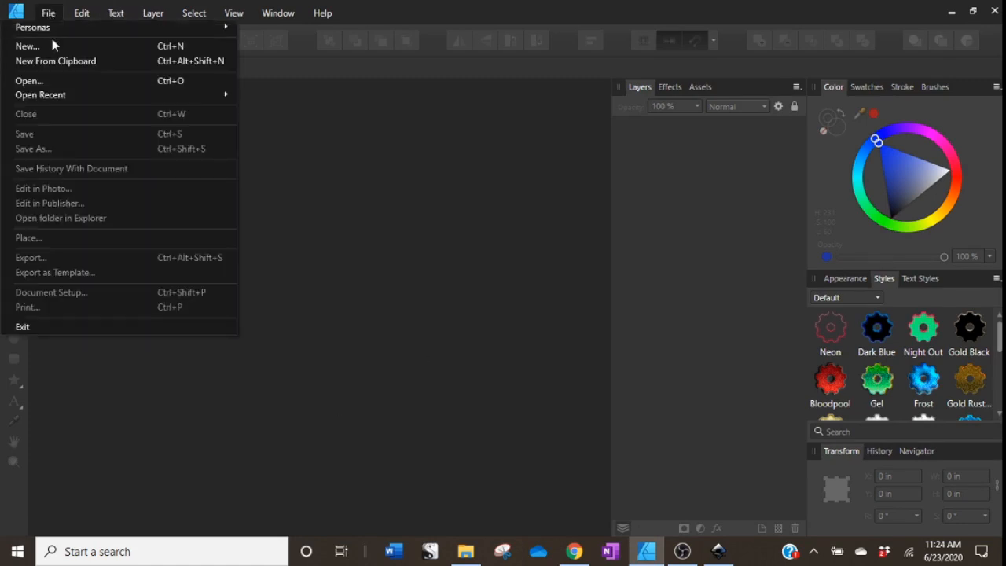
click(53, 46)
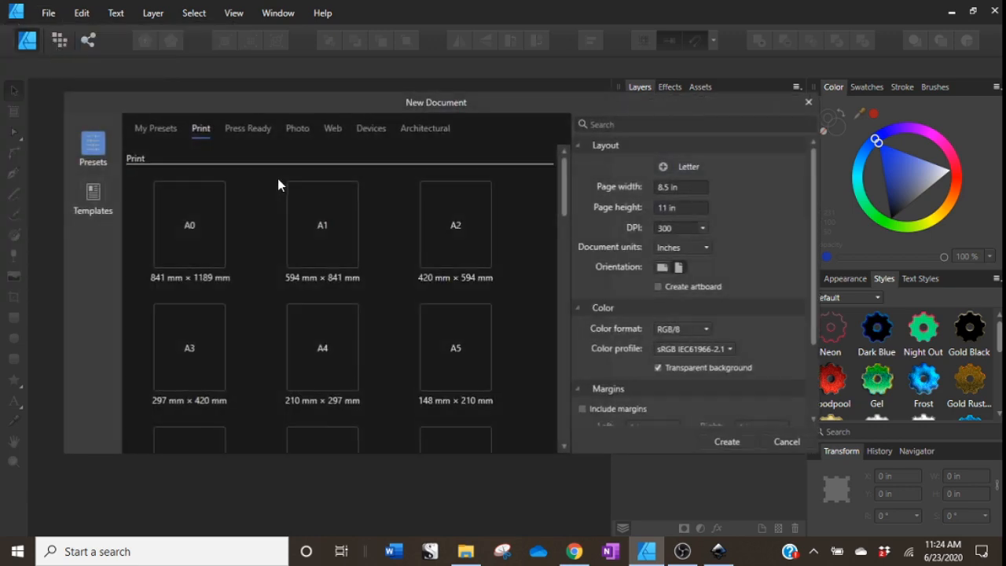
scroll(377, 333, down, 4)
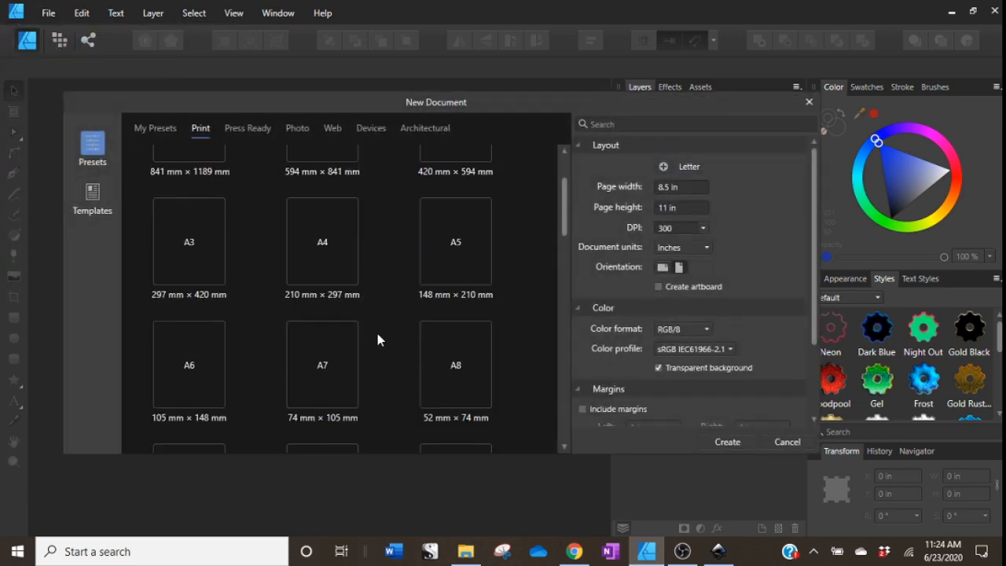
click(456, 311)
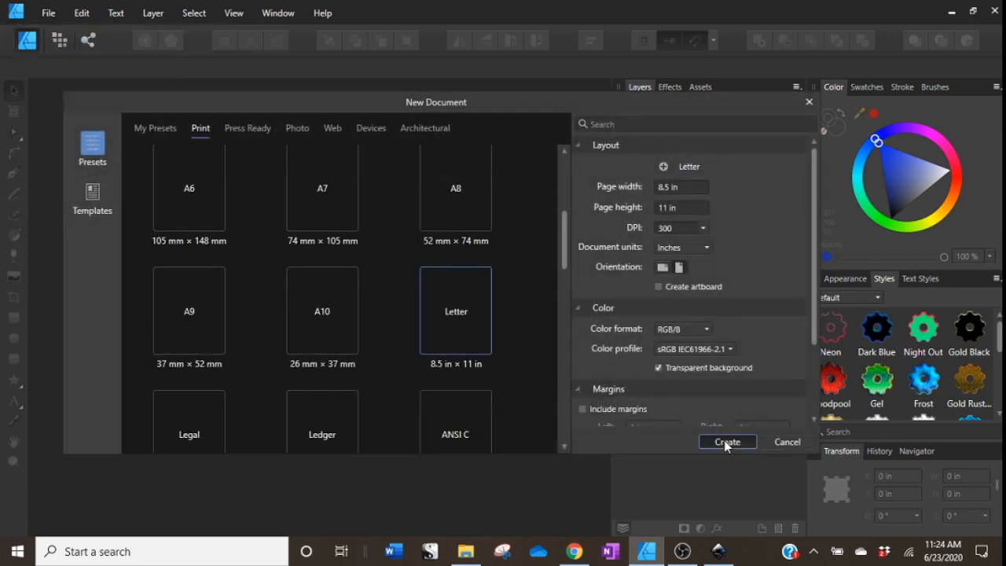
click(723, 441)
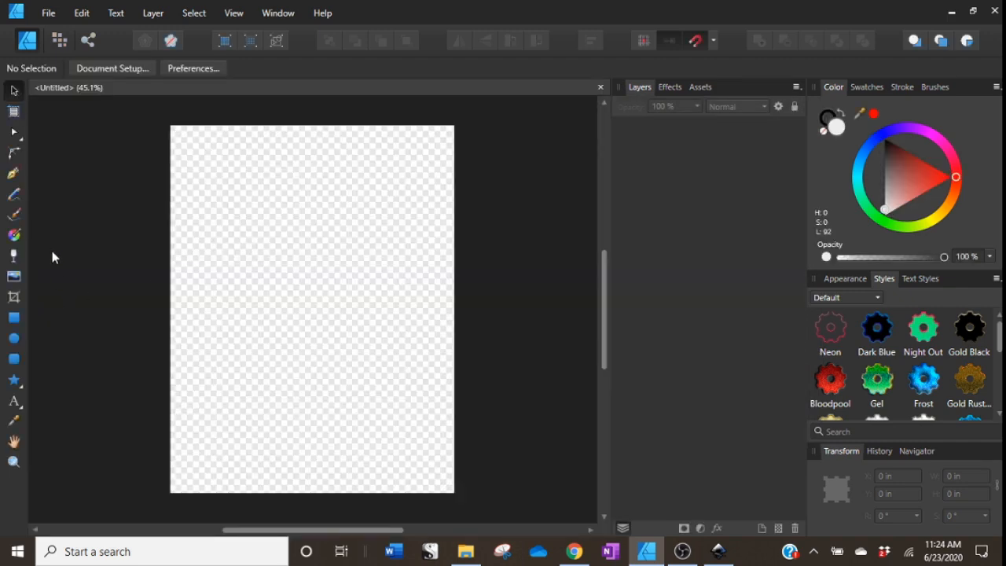
Place the img001 PDF from the Pictures folder into the document.
click(14, 282)
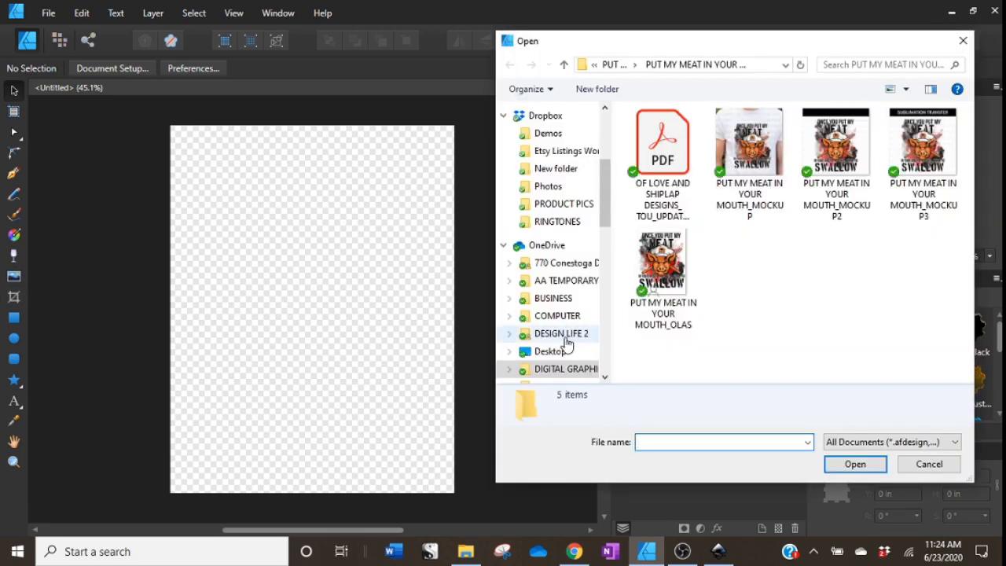
scroll(556, 336, down, 2)
scroll(556, 336, down, 3)
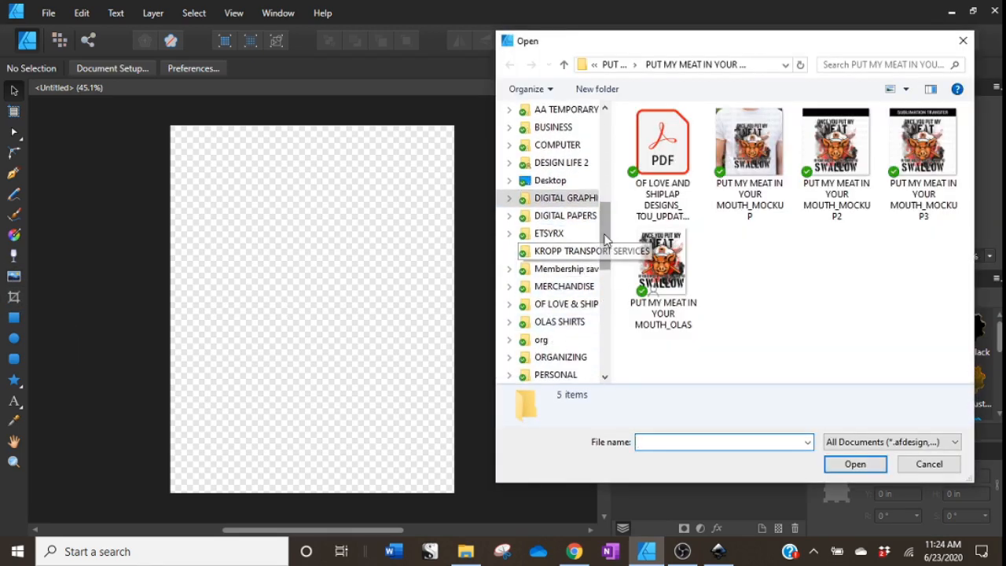
scroll(565, 318, down, 2)
drag(607, 255, 603, 314)
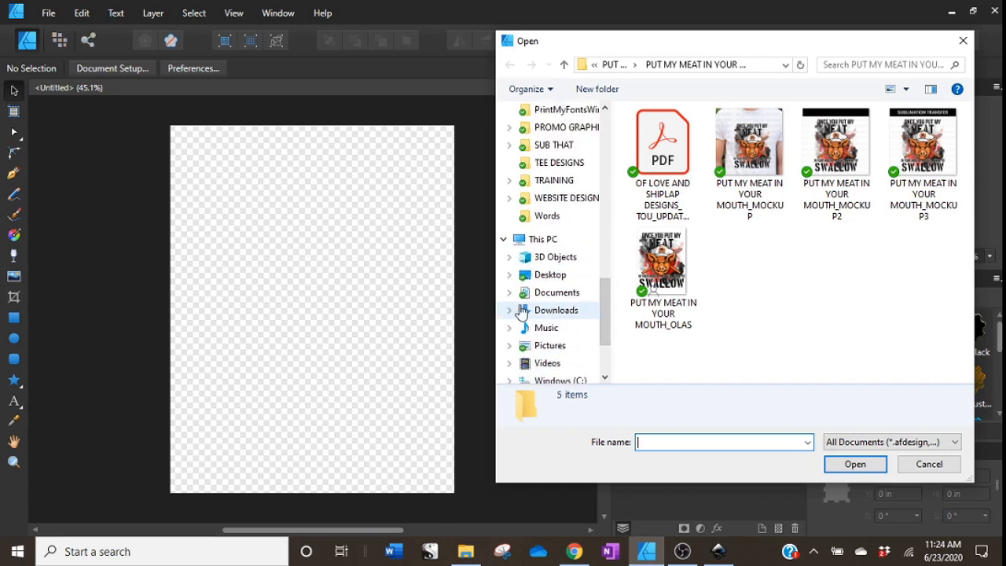
click(556, 346)
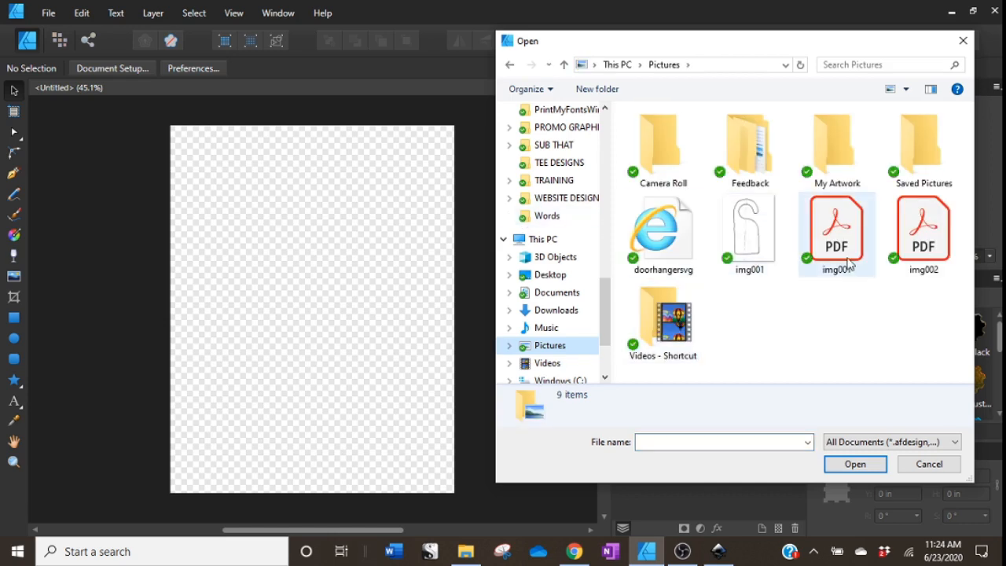
click(822, 261)
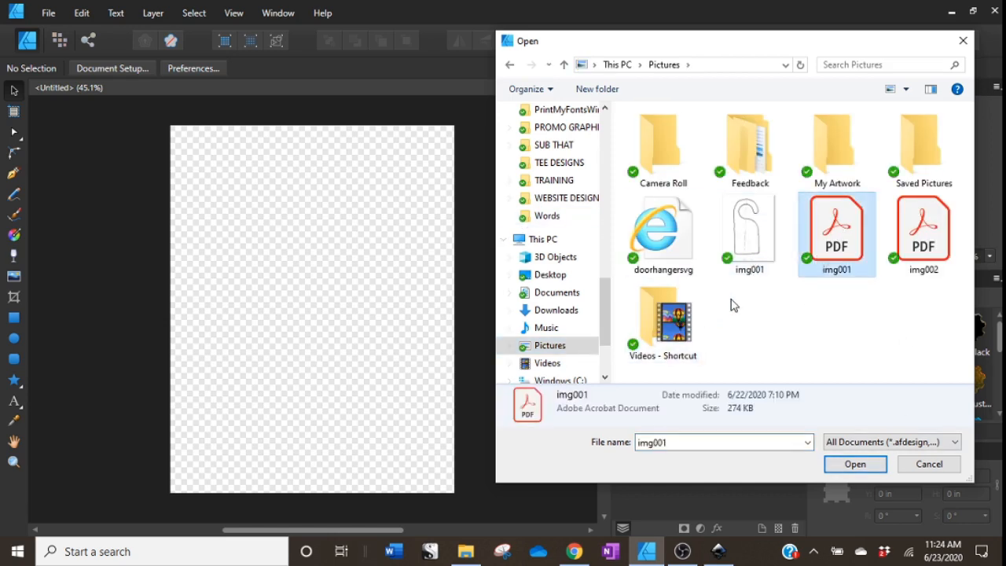
click(854, 464)
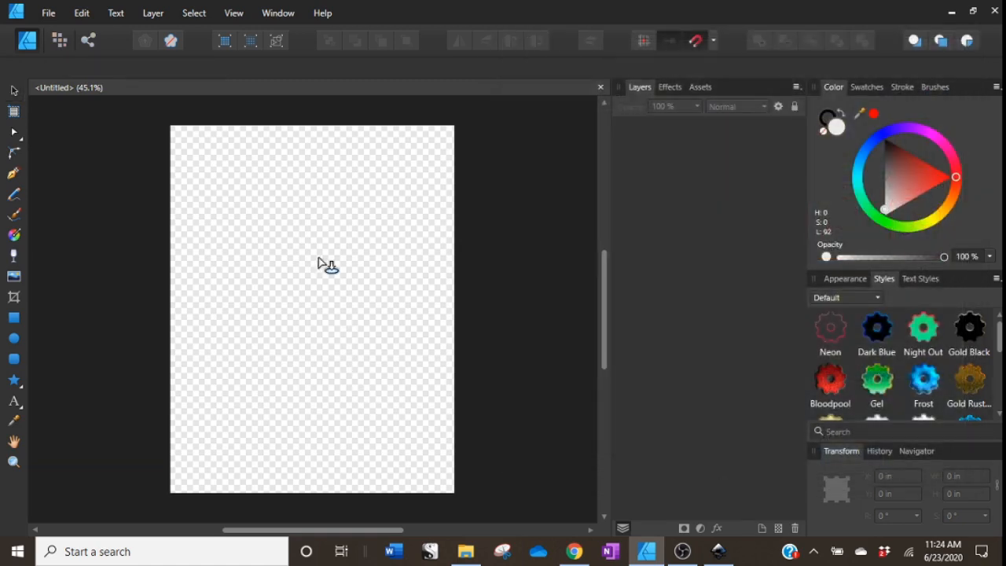
Position the placed scan on the page and resize it to fill the full 8.5 × 11 in page.
mouse_move(191, 187)
mouse_down()
mouse_move(348, 496)
mouse_move(333, 476)
mouse_up()
drag(398, 182, 450, 132)
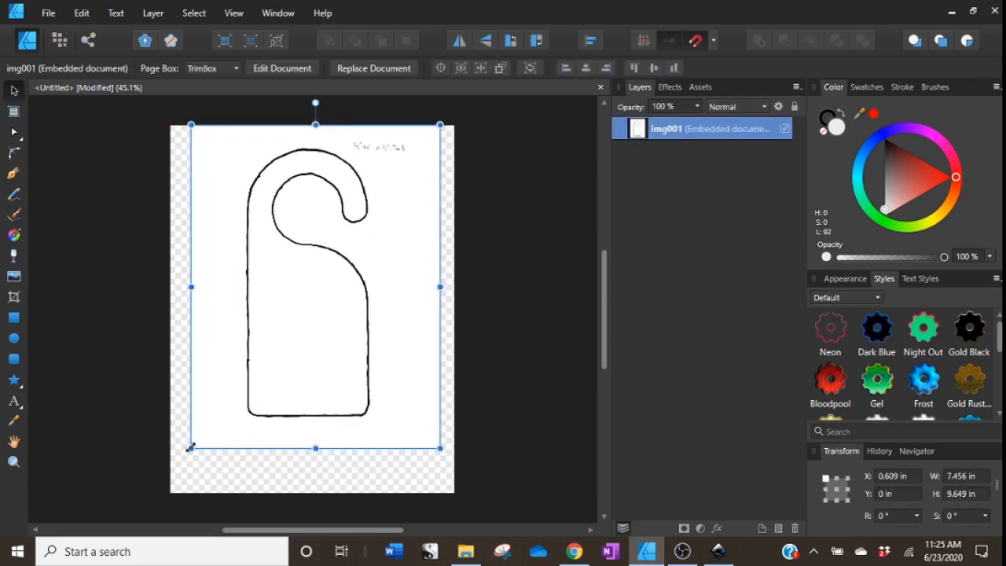
drag(191, 449, 172, 497)
drag(225, 444, 239, 423)
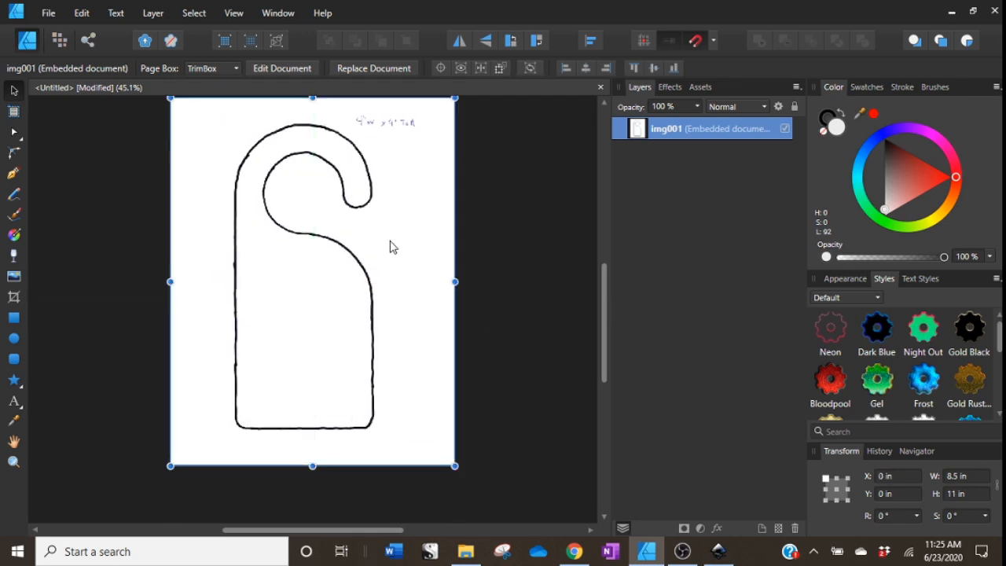
Lock the placed img001 scan layer so it cannot be moved.
scroll(422, 406, up, 1)
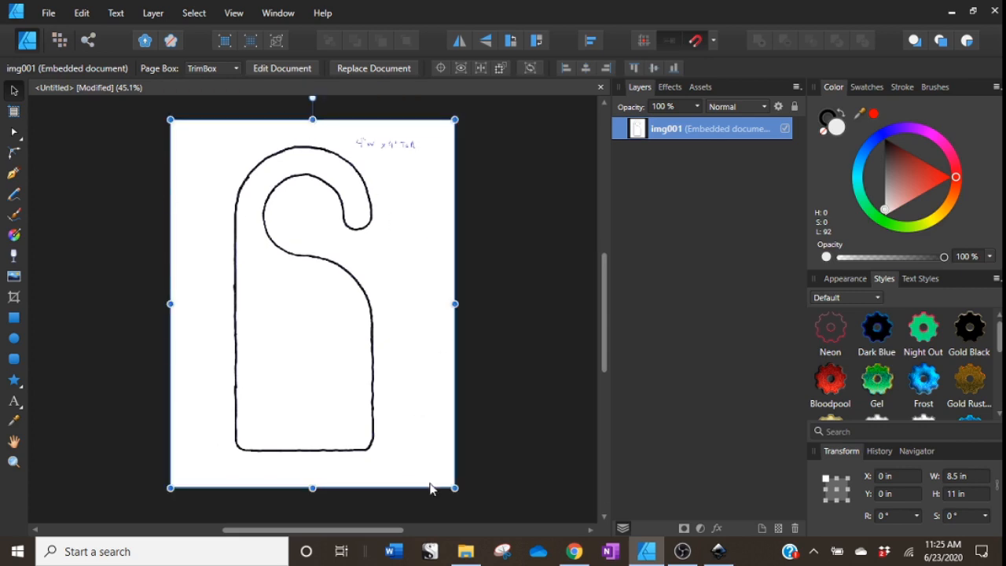
click(471, 228)
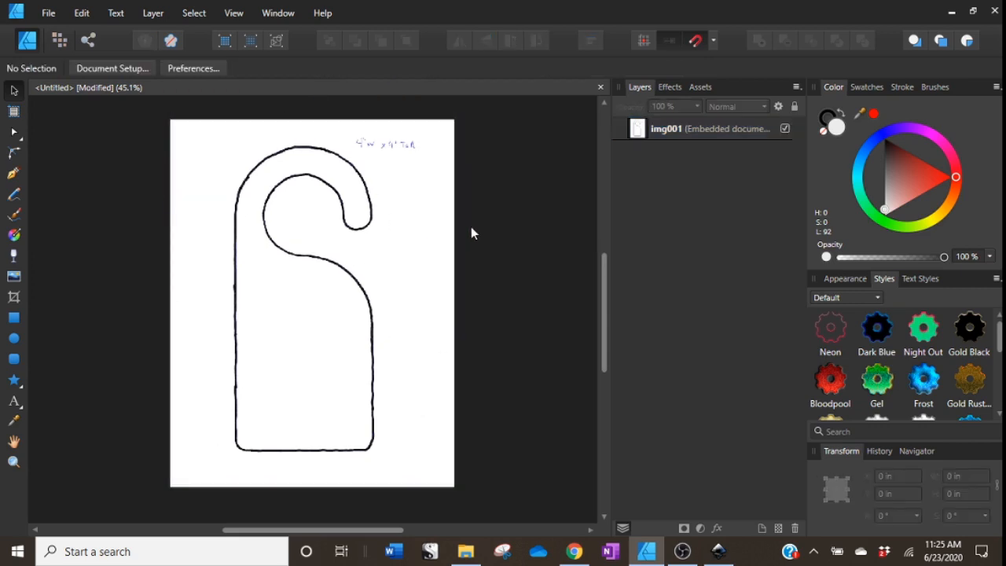
click(370, 229)
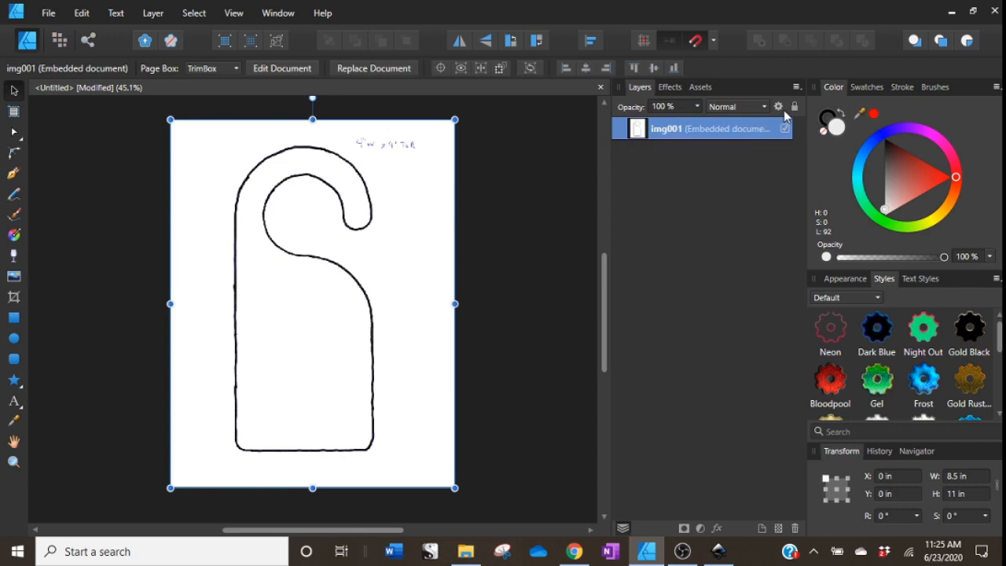
click(793, 108)
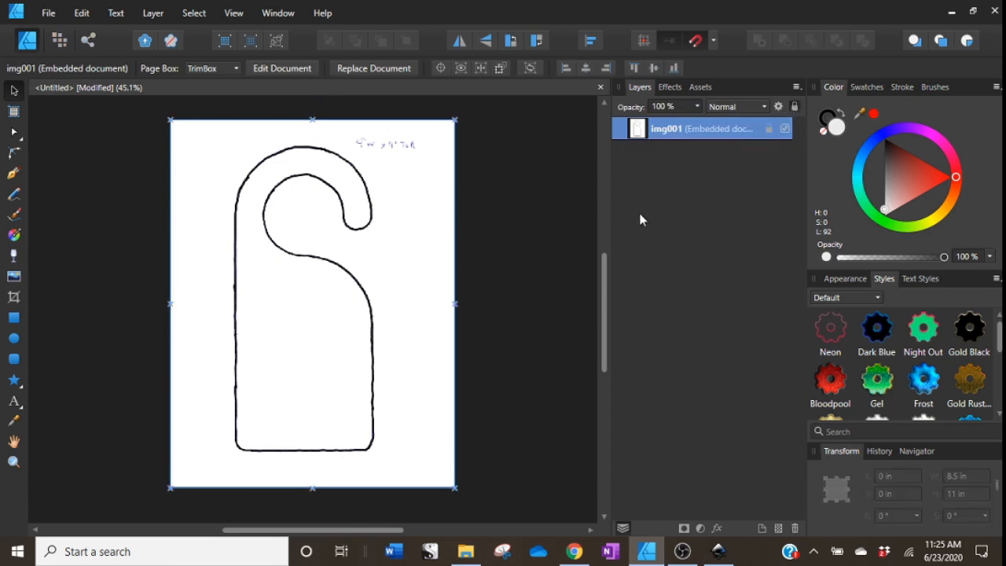
click(542, 219)
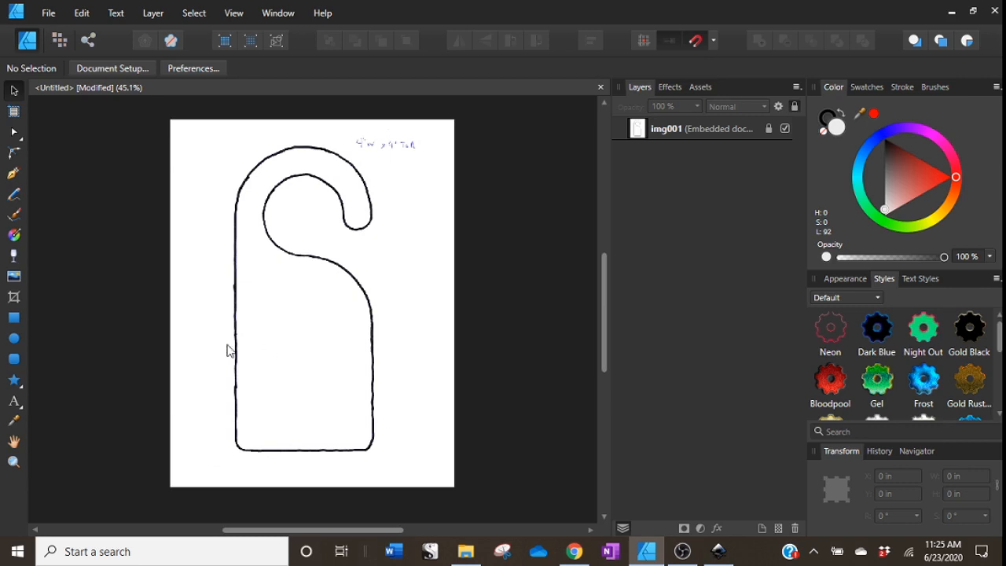
With the Pen tool at 60% zoom, trace the hanger outline from the lower left edge over the hook's top and inner curve.
scroll(322, 325, up, 1)
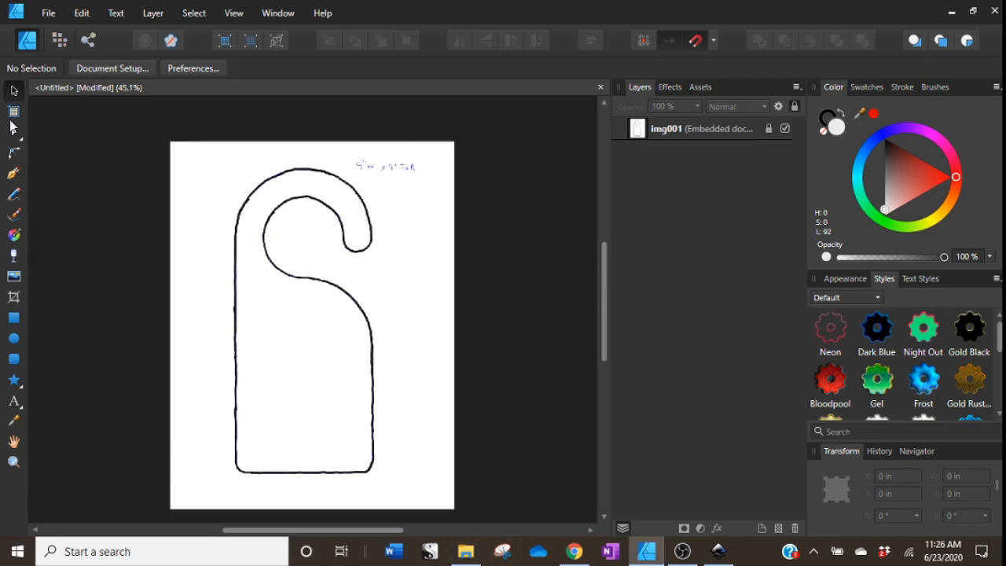
click(14, 175)
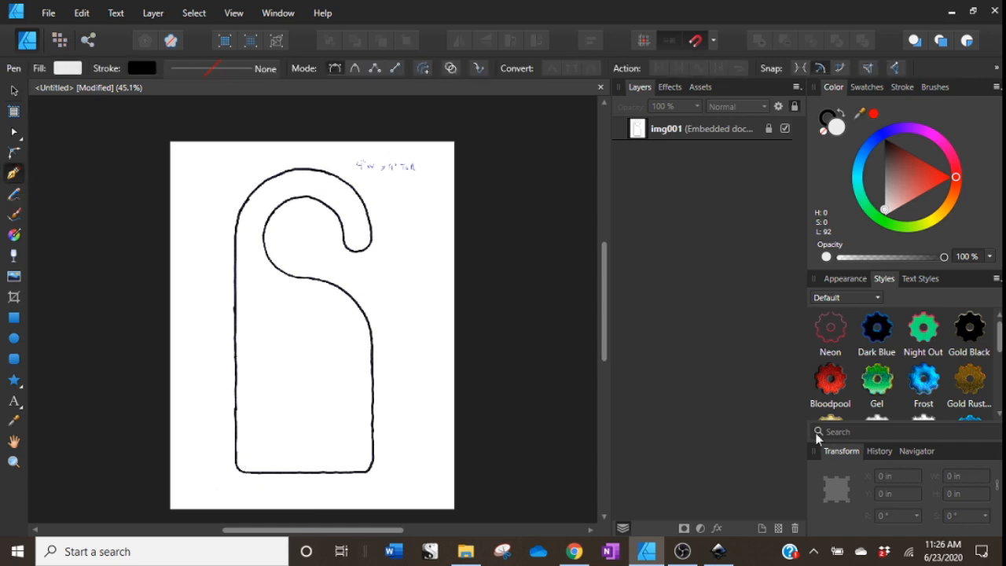
click(919, 451)
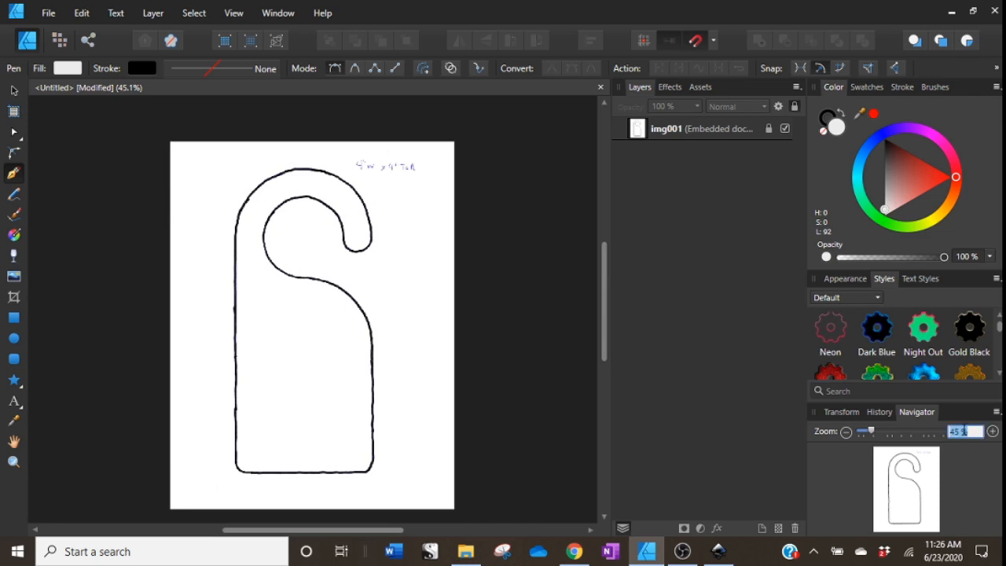
text(50)
key(Return)
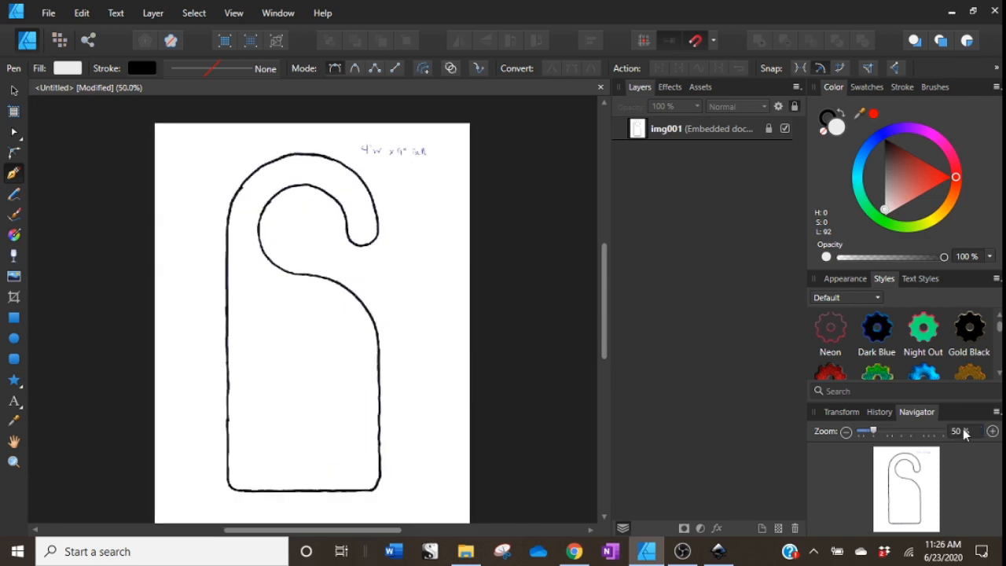
click(960, 430)
text(60)
key(Return)
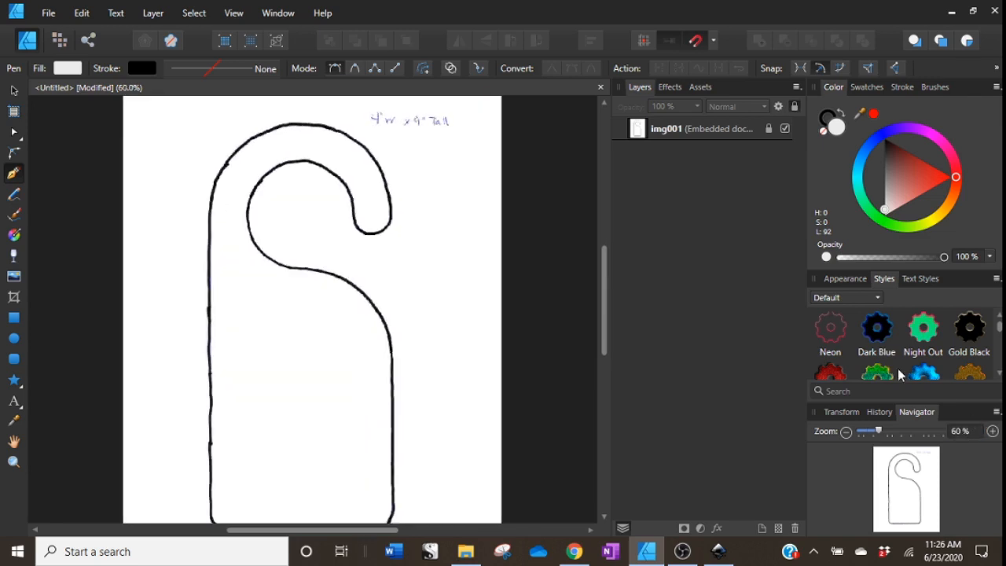
drag(604, 302, 604, 310)
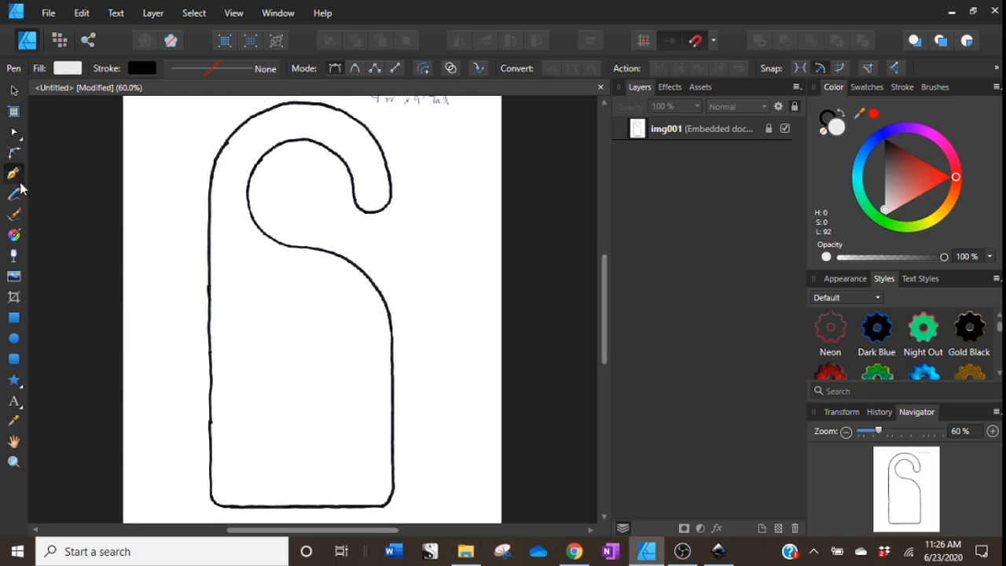
click(211, 489)
click(209, 195)
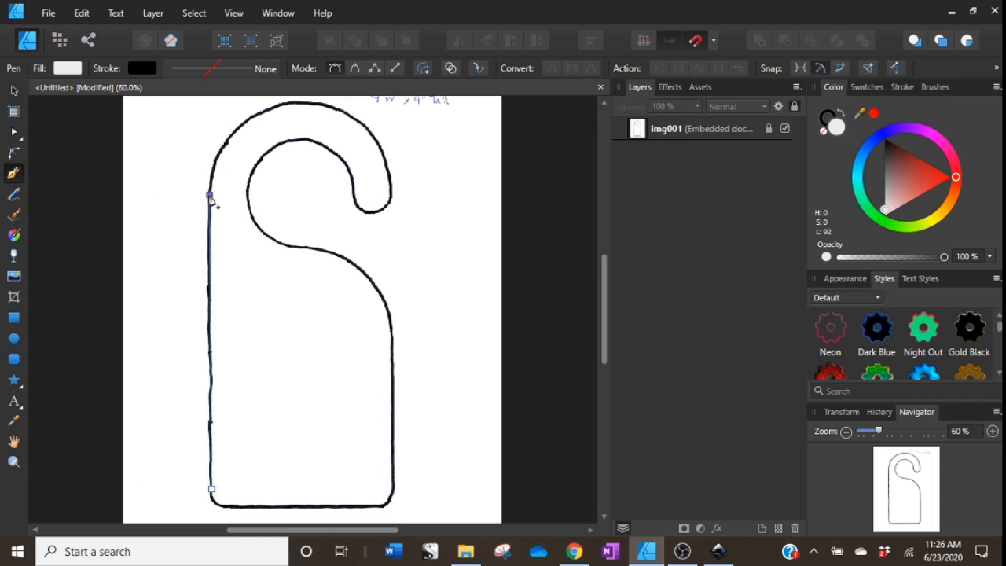
click(294, 103)
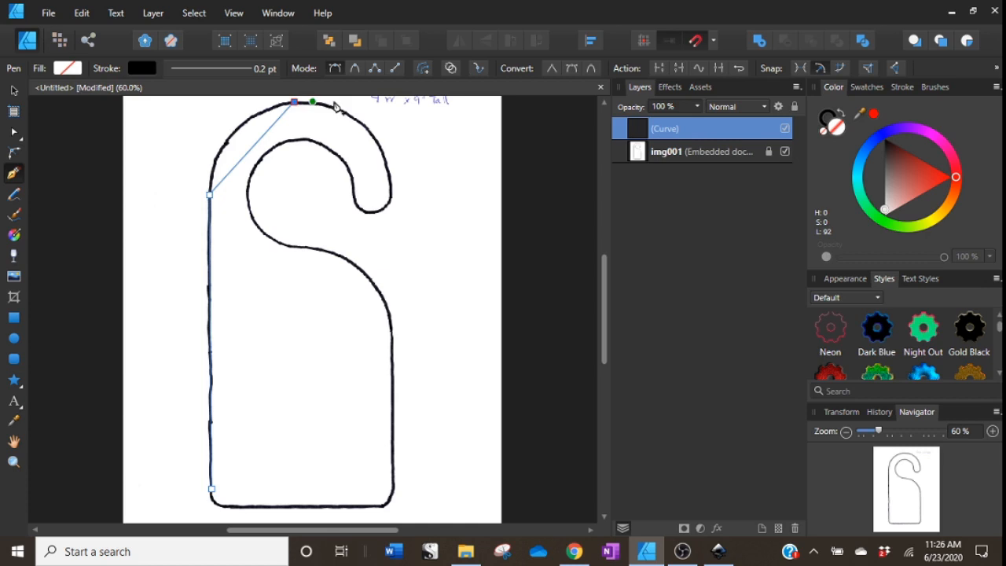
click(391, 189)
click(356, 198)
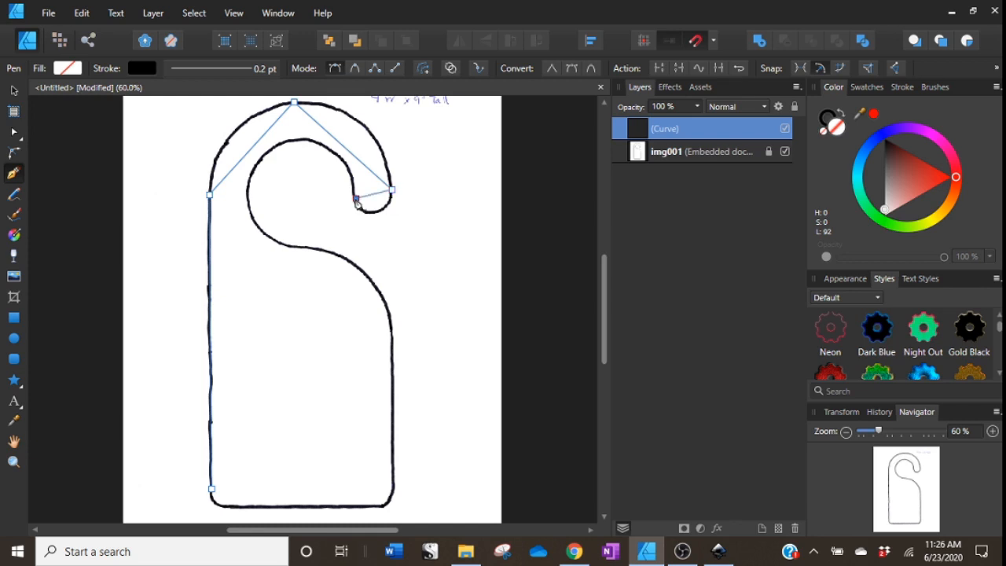
click(321, 144)
click(253, 169)
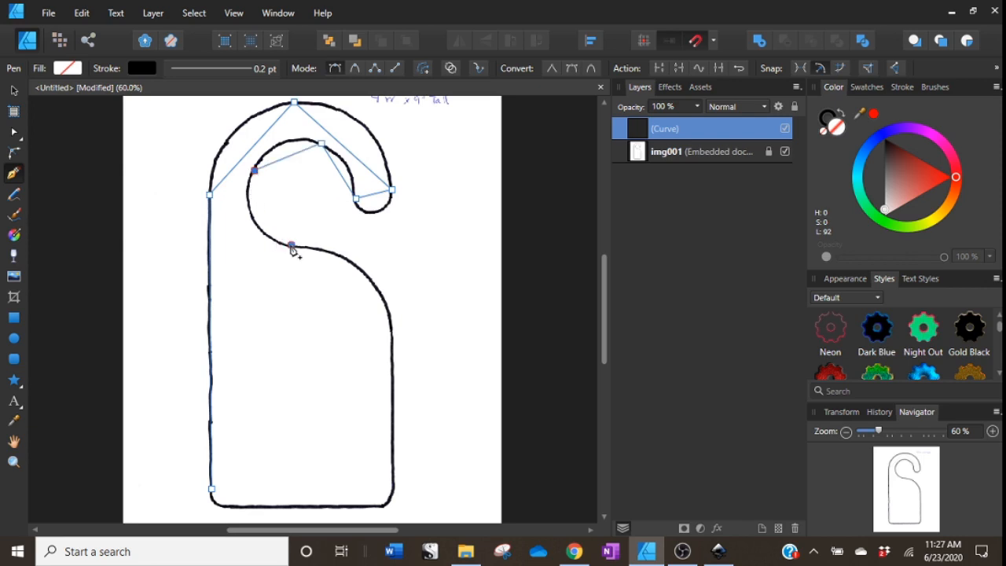
Continue the Pen path down the right side and along the bottom, closing it at the starting node.
click(290, 244)
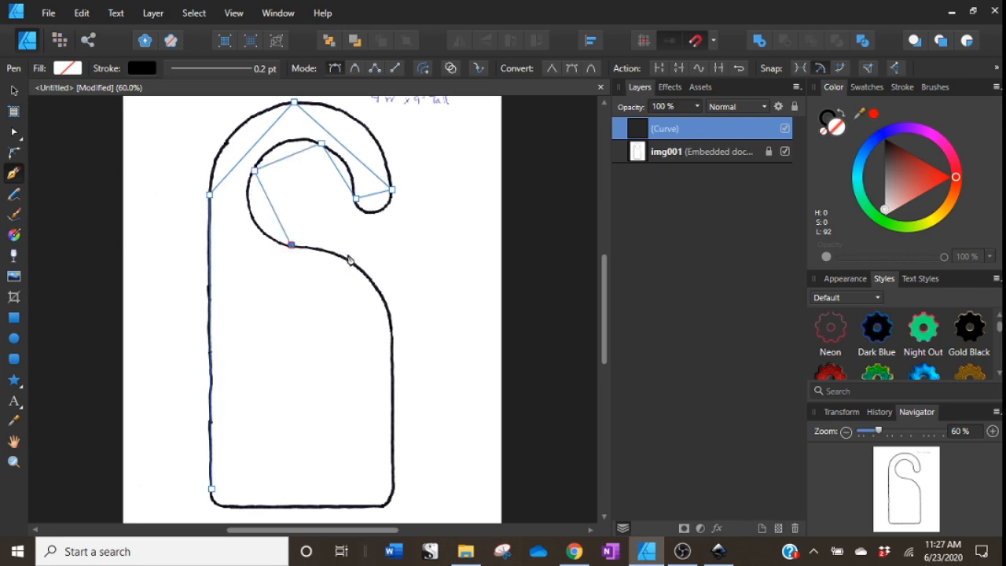
click(381, 292)
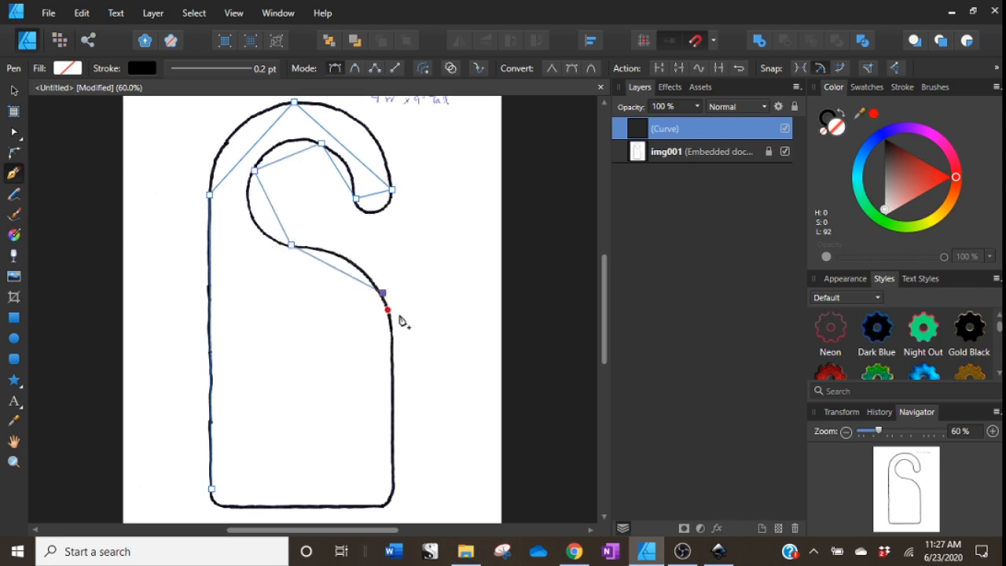
click(391, 355)
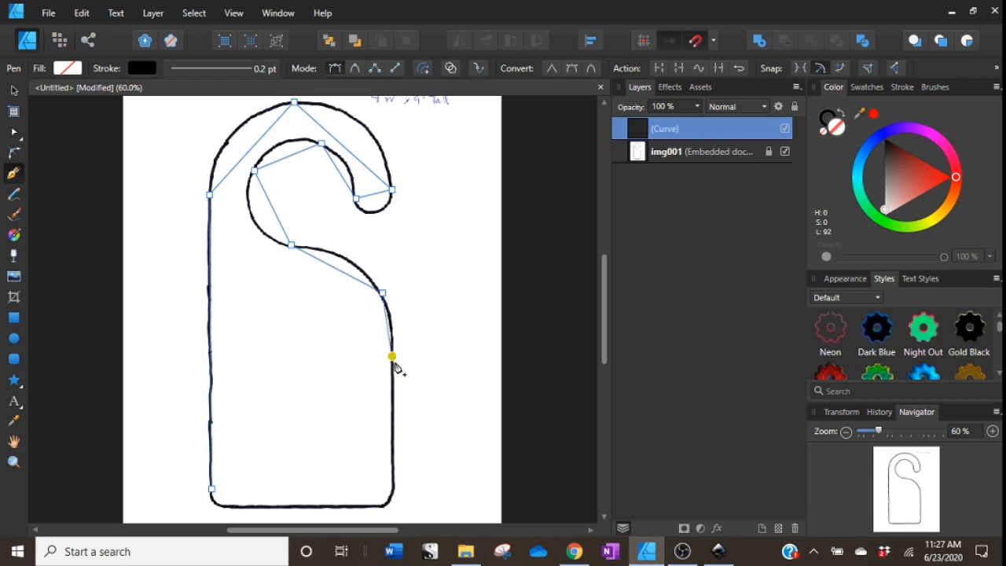
click(394, 473)
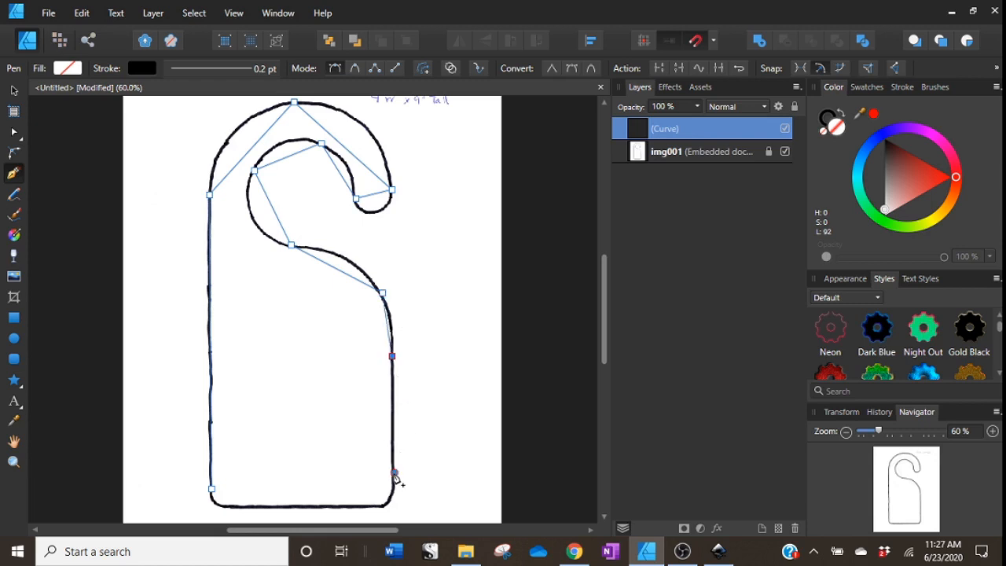
click(366, 505)
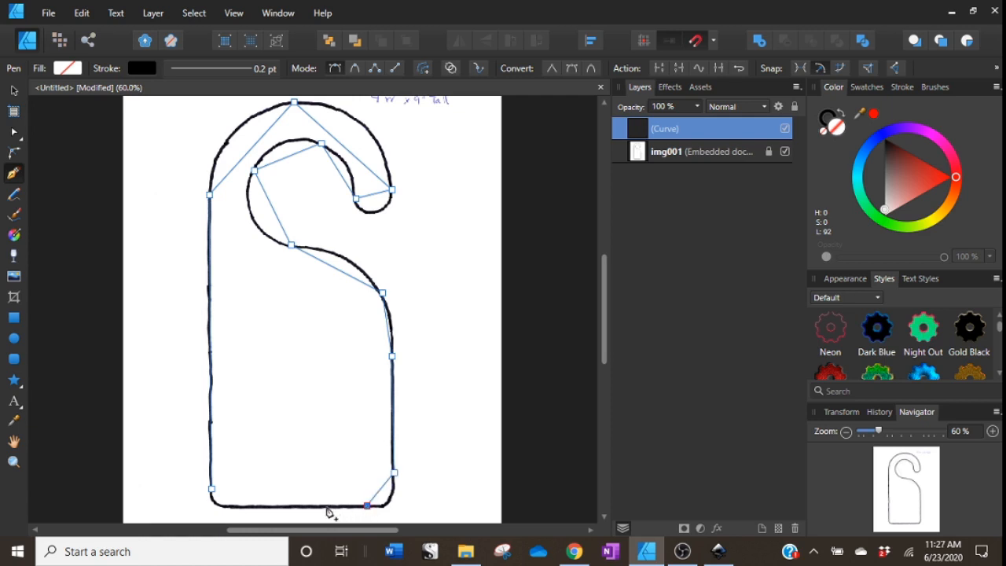
click(240, 506)
click(211, 489)
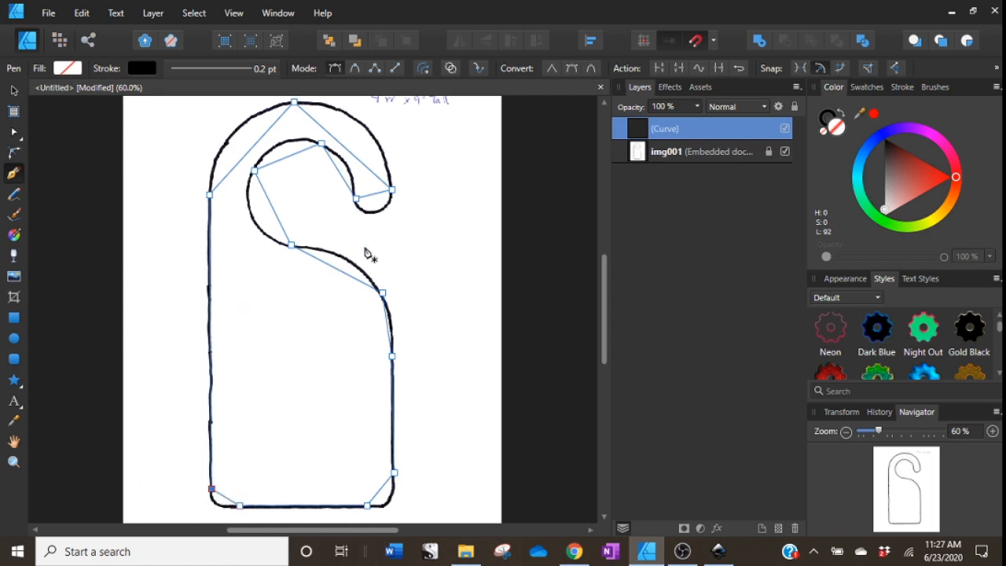
scroll(367, 254, up, 2)
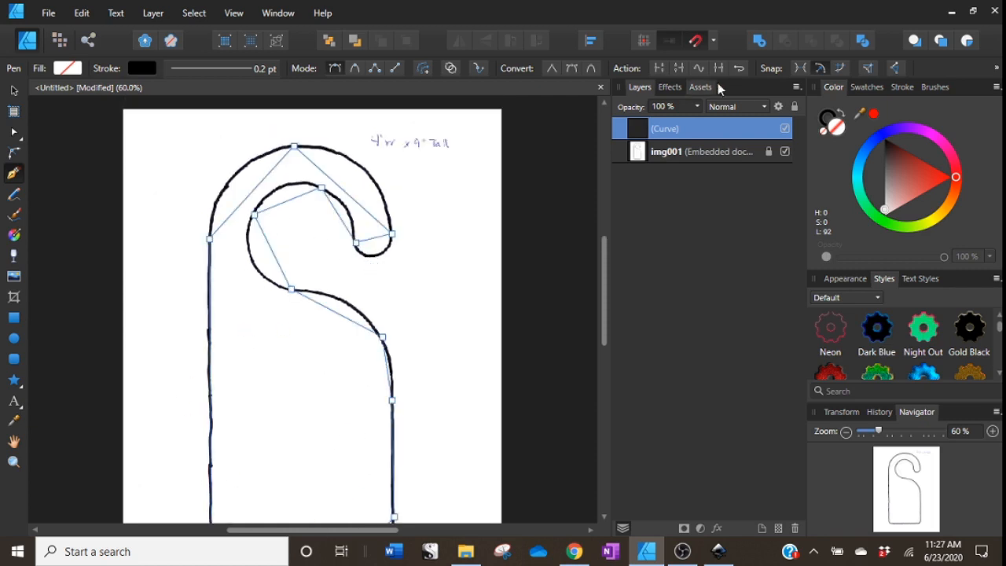
click(917, 174)
click(824, 132)
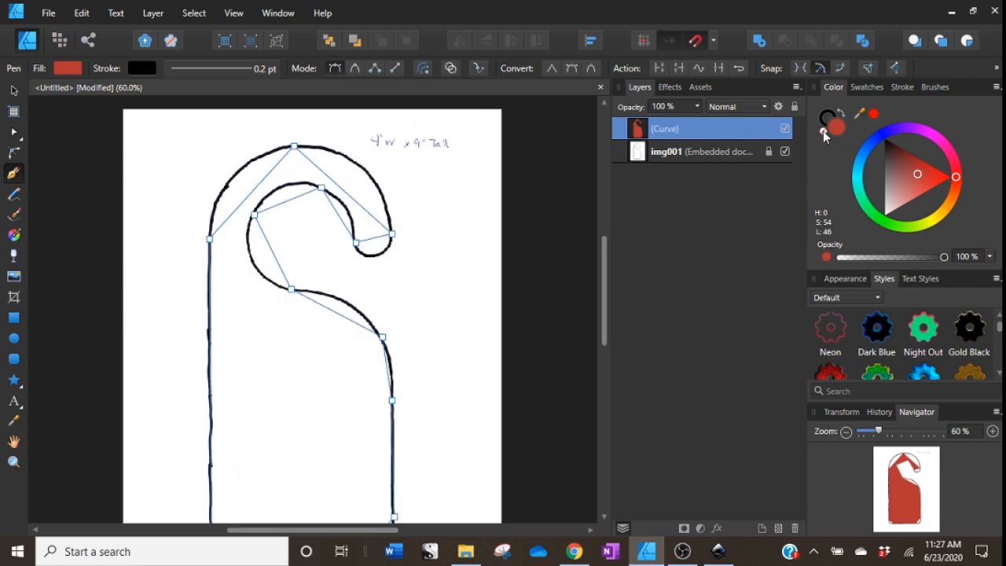
click(825, 118)
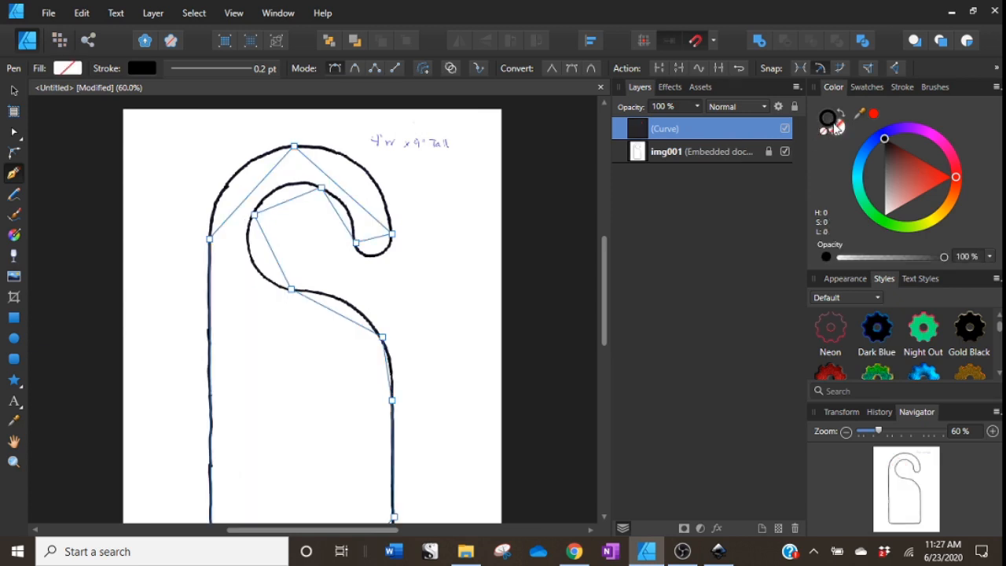
Give the traced path a 2.8 pt yellow stroke.
drag(909, 169, 925, 163)
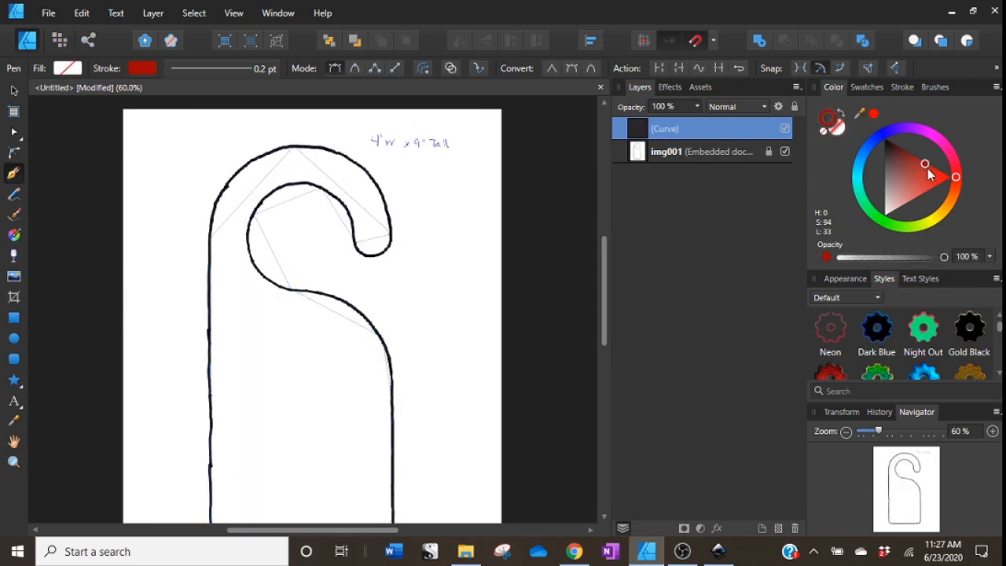
click(908, 87)
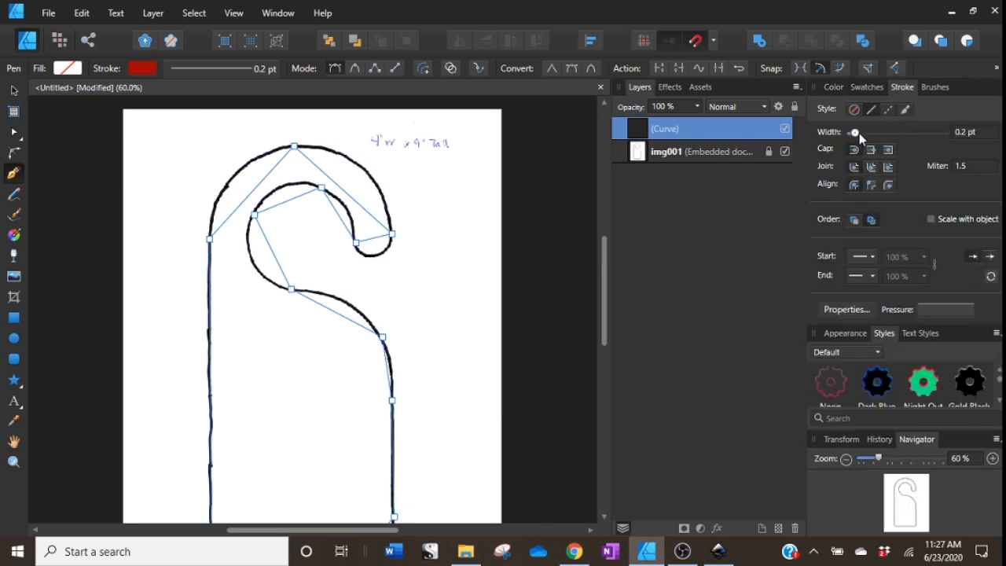
drag(858, 133, 876, 135)
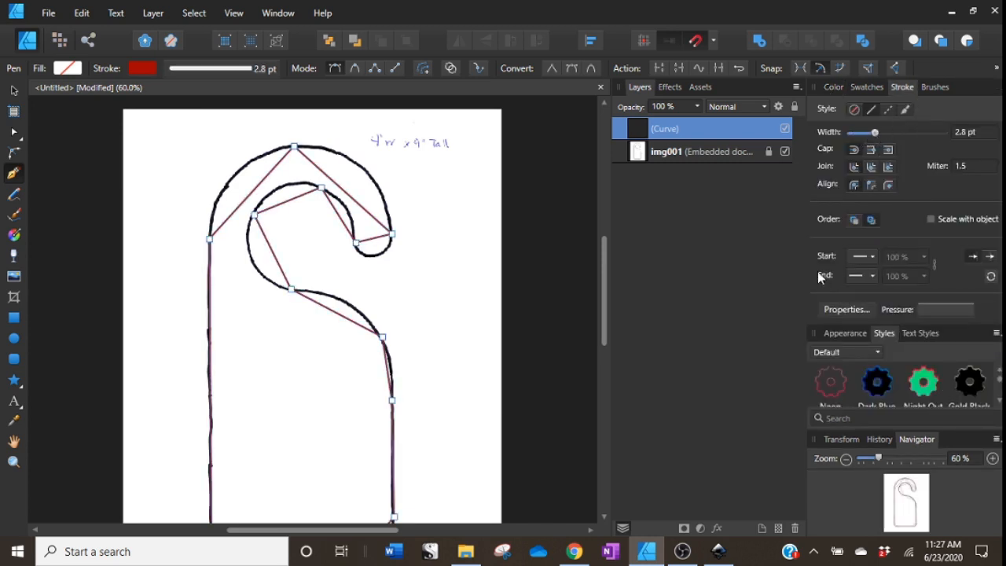
click(833, 87)
click(939, 214)
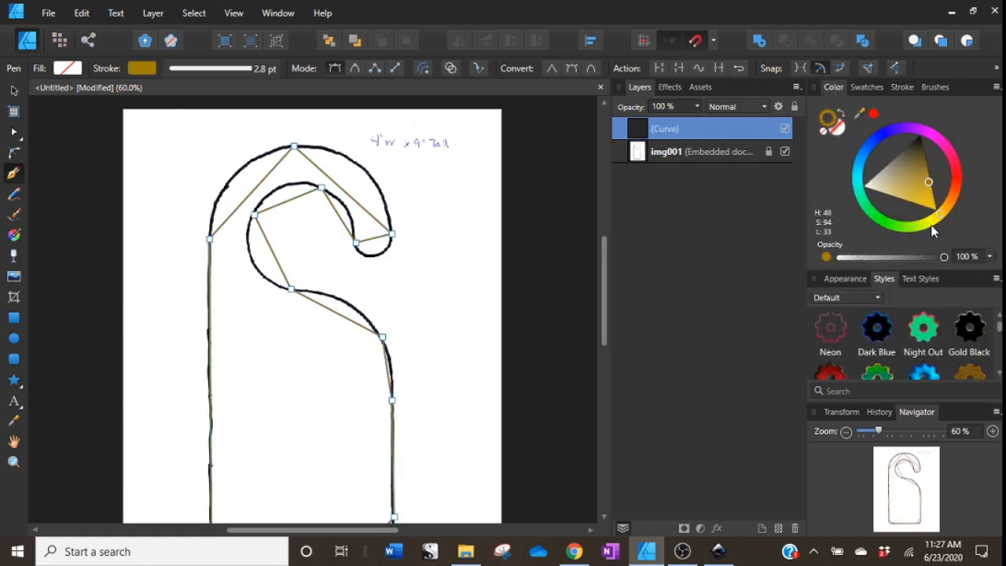
click(931, 194)
mouse_move(930, 193)
mouse_down()
mouse_move(941, 232)
mouse_move(936, 221)
mouse_up()
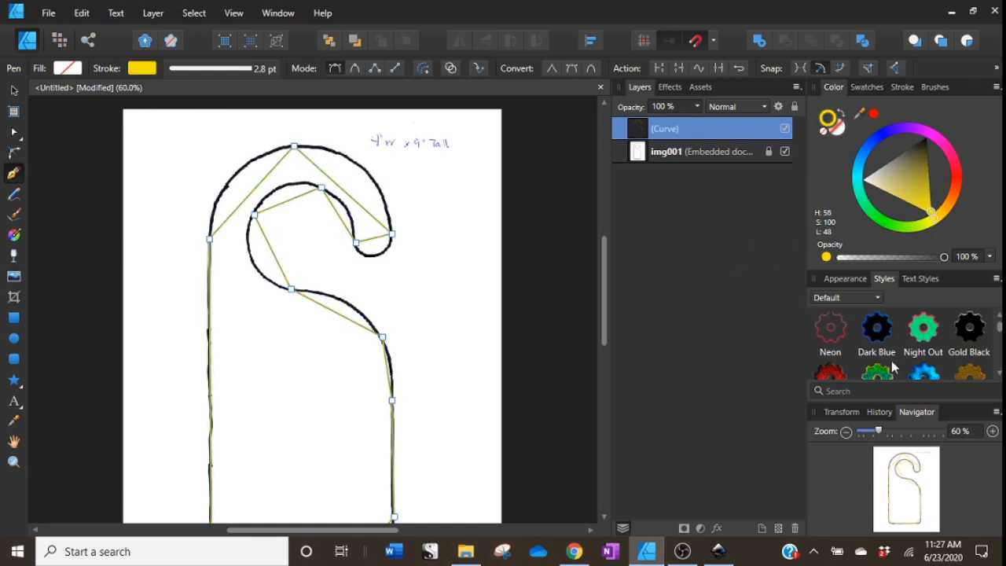
click(993, 431)
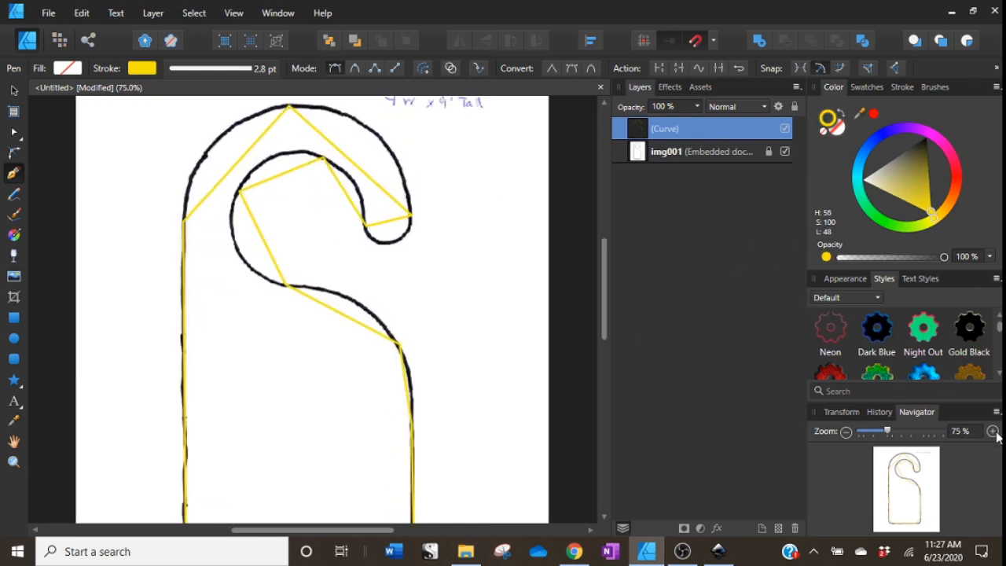
click(992, 431)
scroll(325, 281, up, 5)
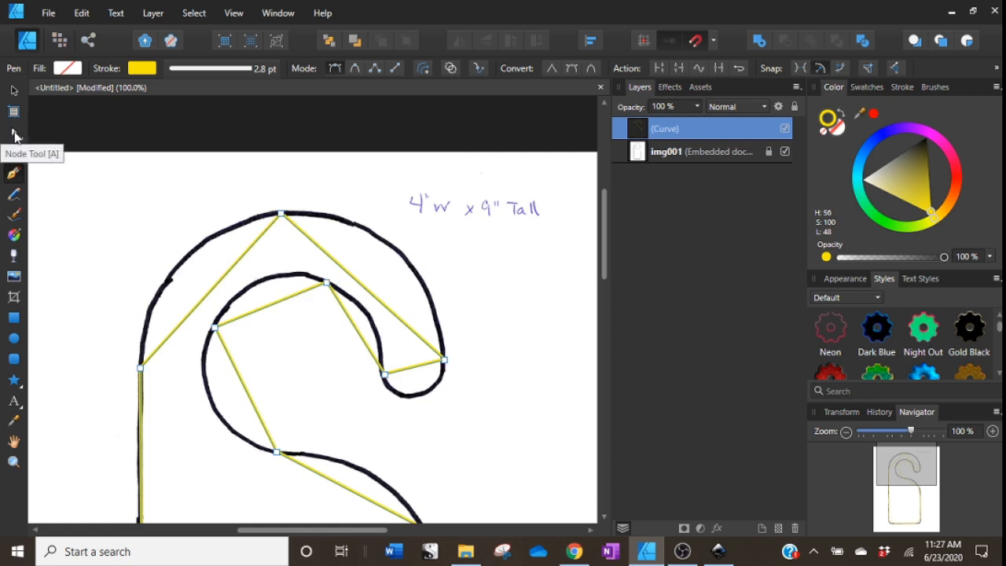
With the Node tool, bend the outer hook segments of the path so they follow the scan's curve.
click(14, 134)
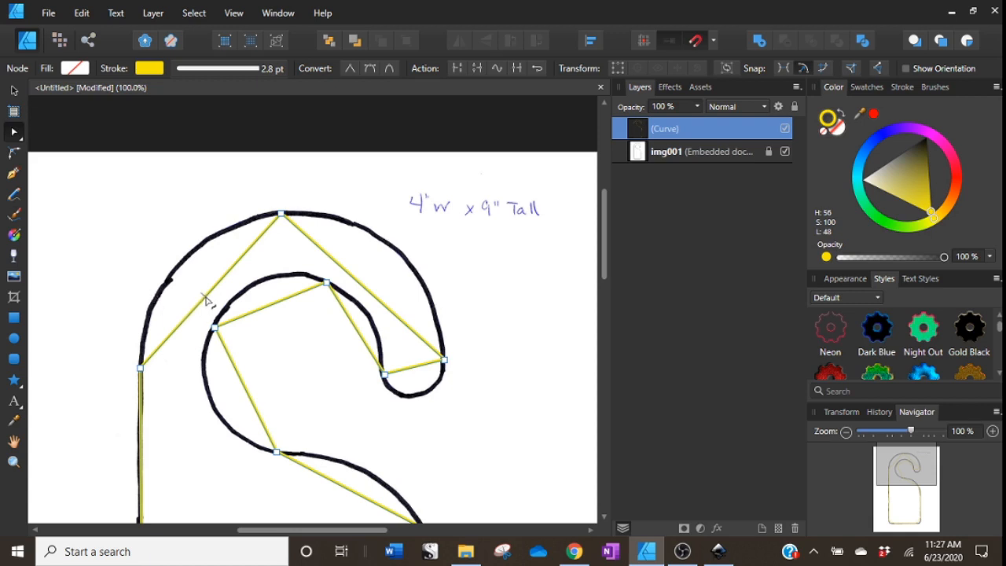
drag(202, 292, 179, 275)
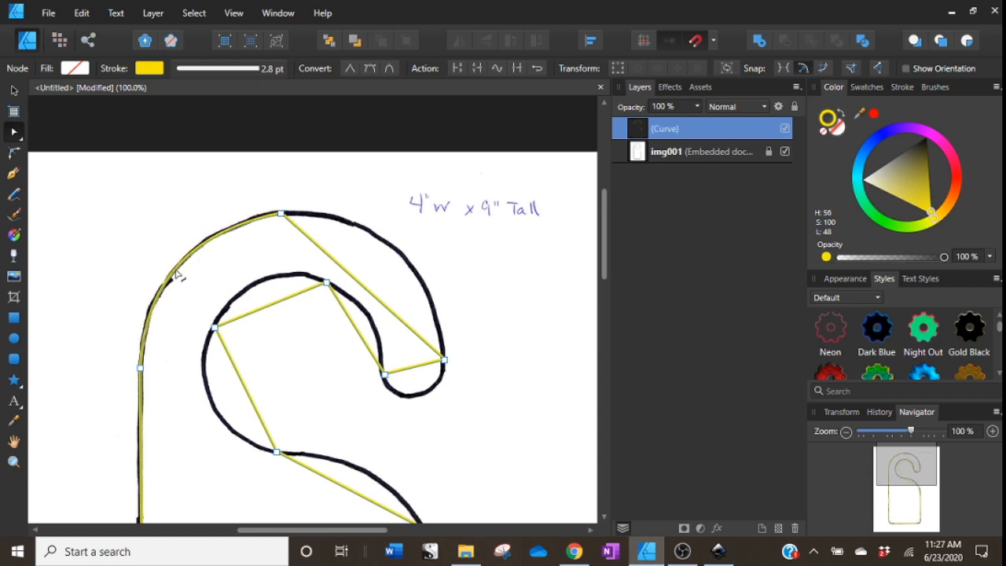
drag(353, 279, 390, 249)
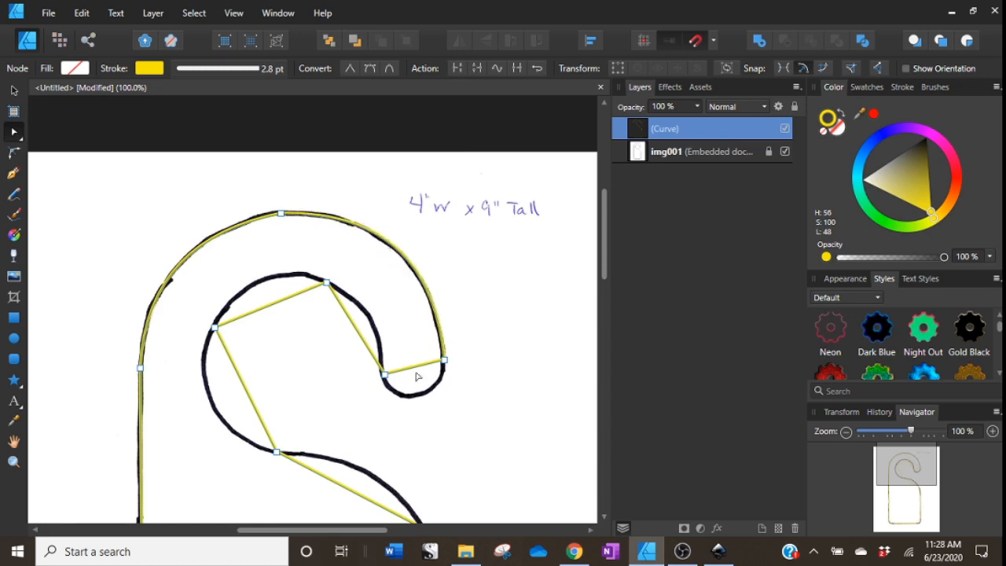
drag(417, 366, 429, 395)
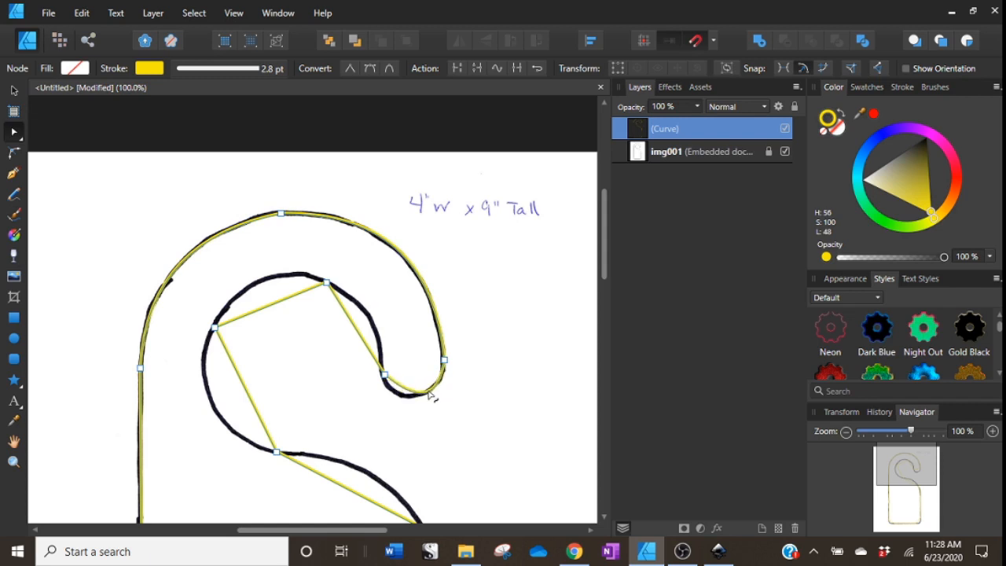
Reshape the segments around the hook's tip and inner curve so the path hugs the scanned outline.
click(384, 374)
drag(417, 402, 444, 409)
key(Left)
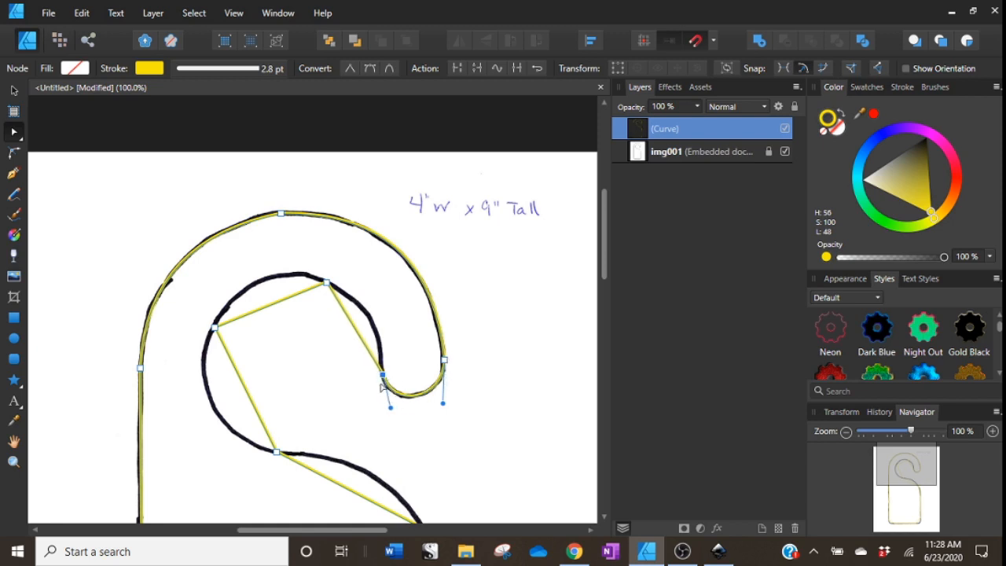
drag(363, 346, 375, 331)
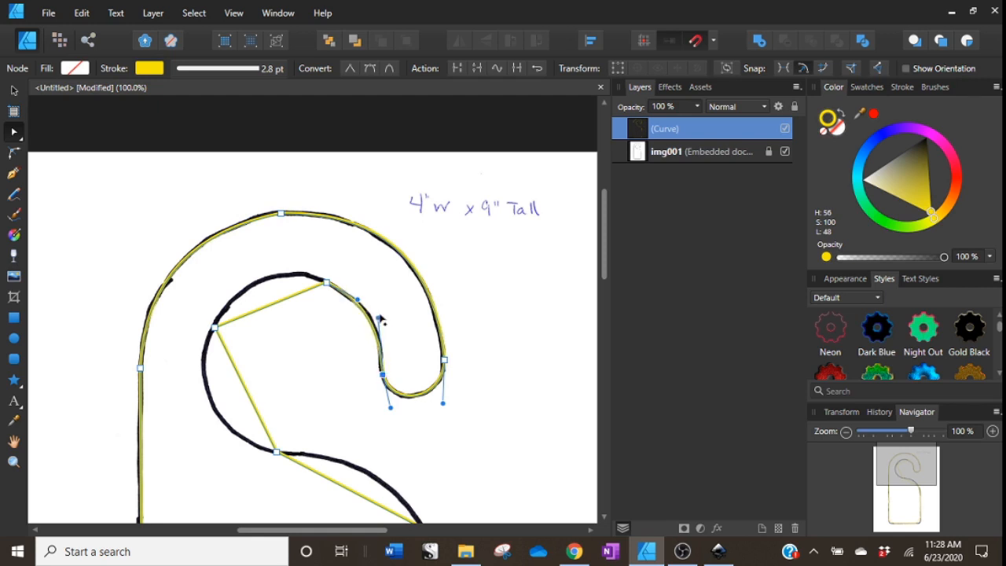
drag(379, 318, 382, 316)
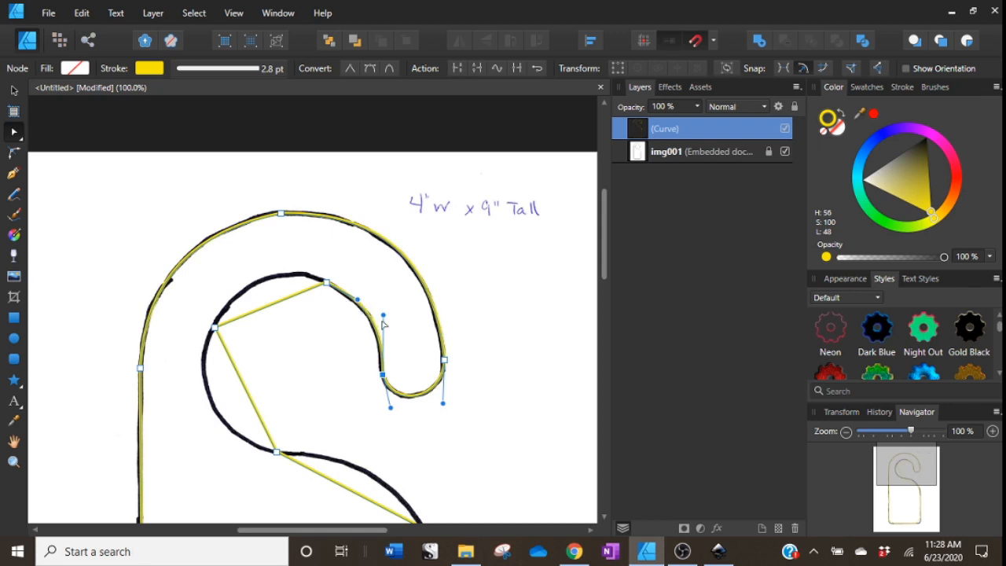
drag(384, 317, 380, 317)
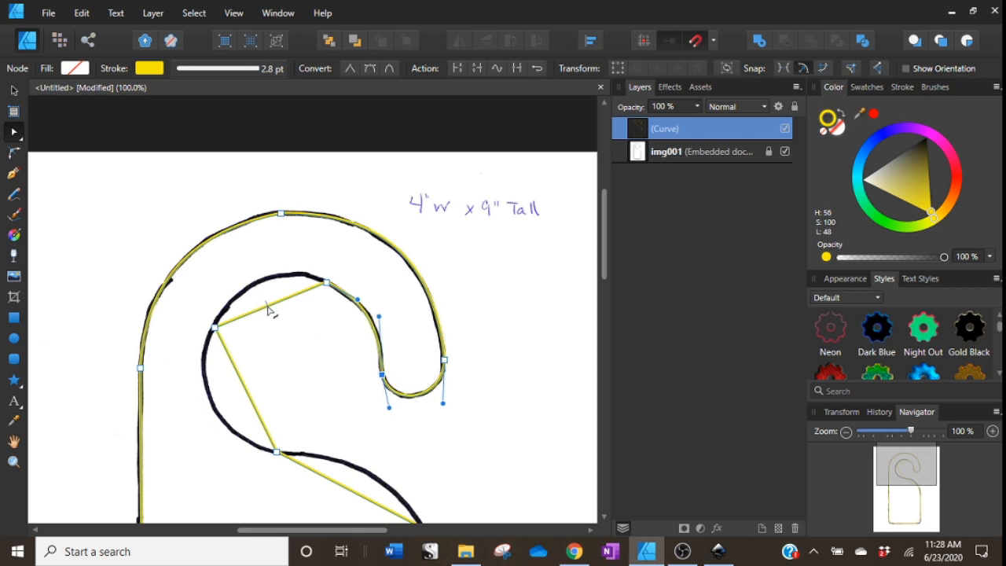
mouse_move(268, 306)
mouse_down()
mouse_move(253, 291)
mouse_move(264, 287)
mouse_up()
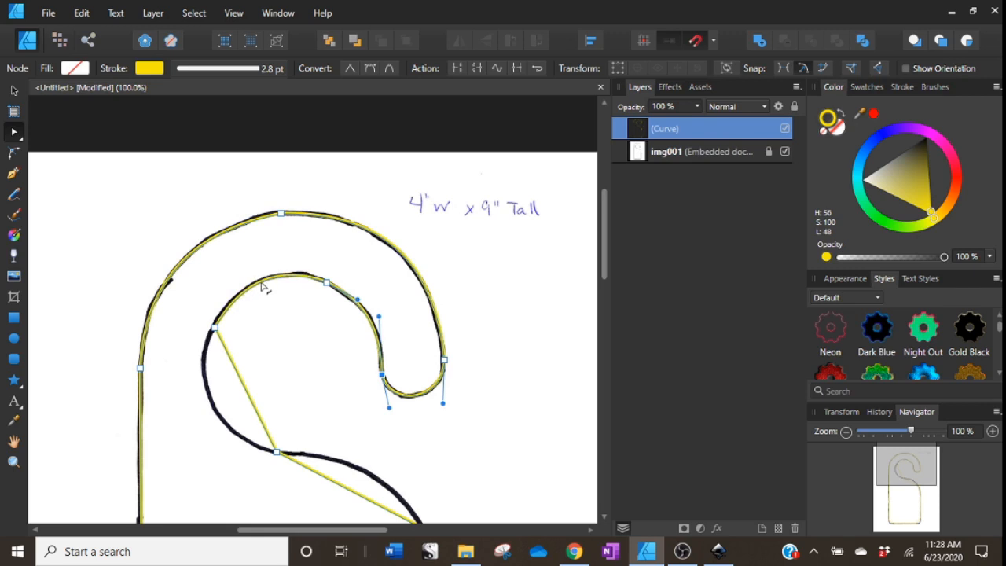
Curve the inner left segment and the neck segment below the hook to match the scan.
click(236, 393)
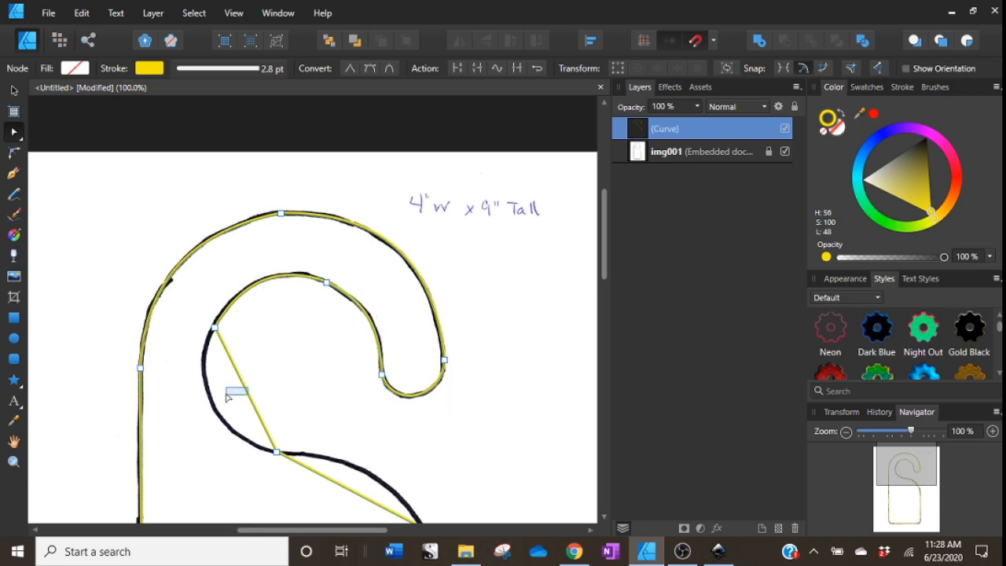
drag(247, 404, 221, 415)
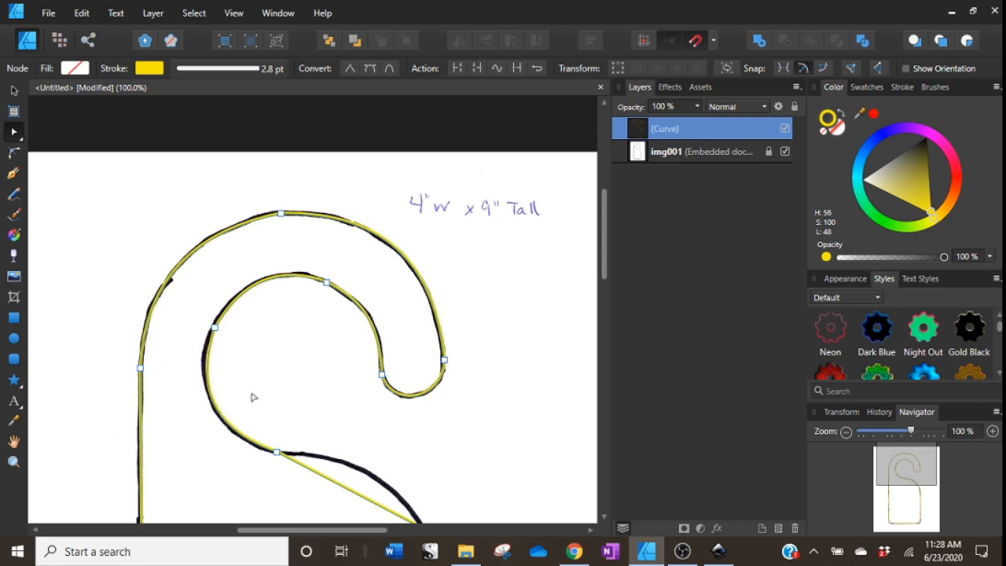
scroll(309, 388, down, 1)
scroll(309, 388, down, 4)
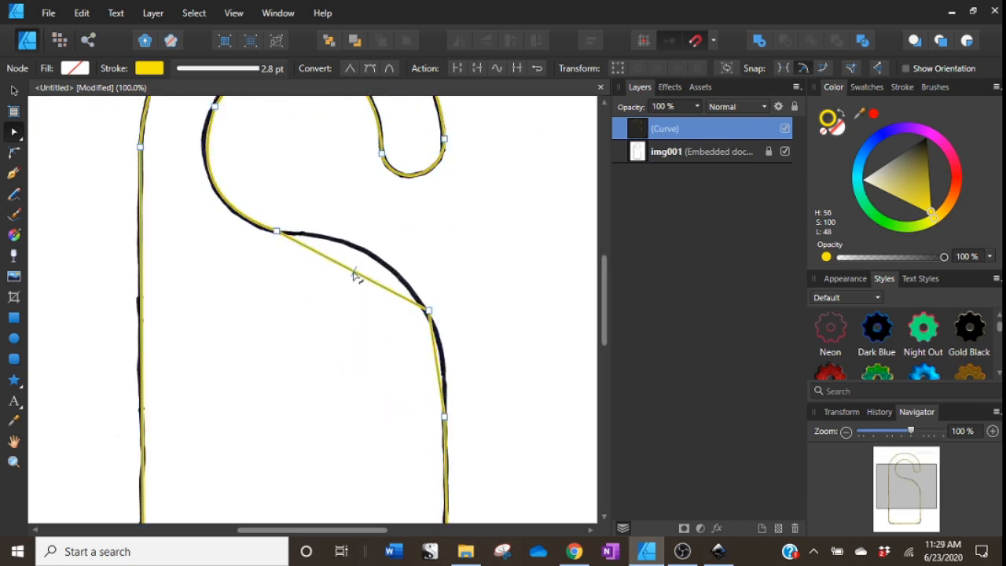
drag(354, 274, 372, 260)
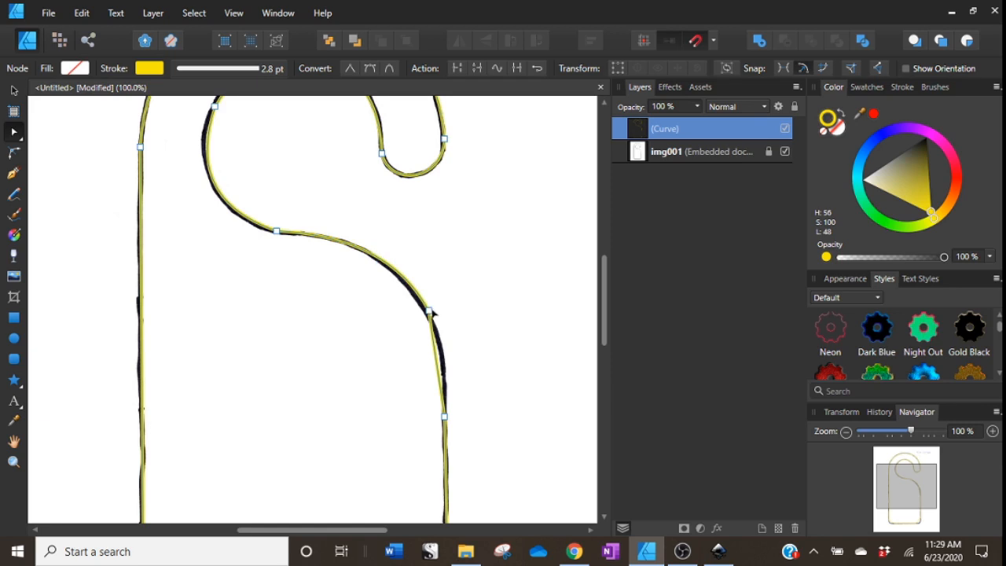
Nudge the right-side node slightly left and curve the segment below it along the outline.
click(429, 311)
key(Left)
key(Left)
key(Left)
key(Left)
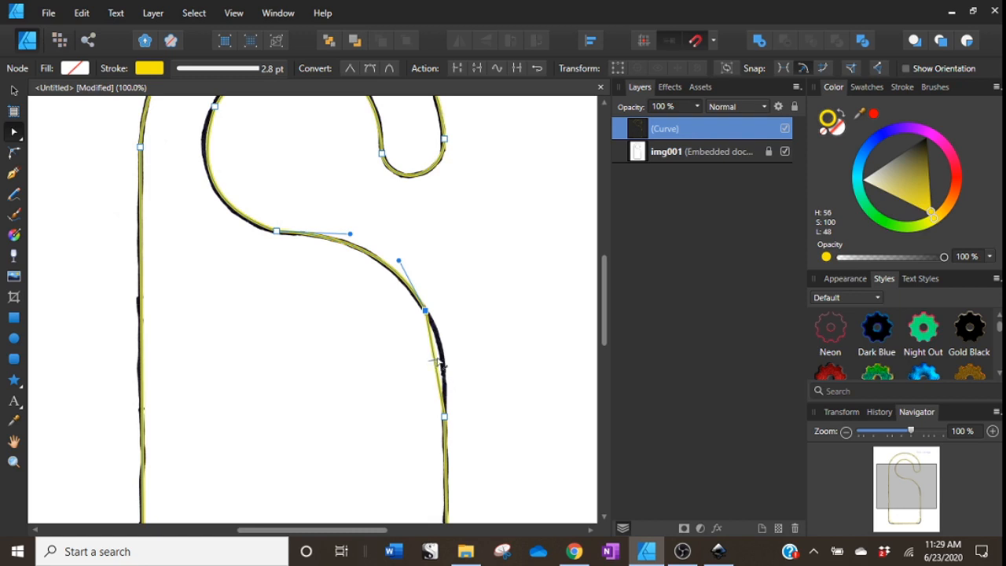
drag(433, 359, 446, 355)
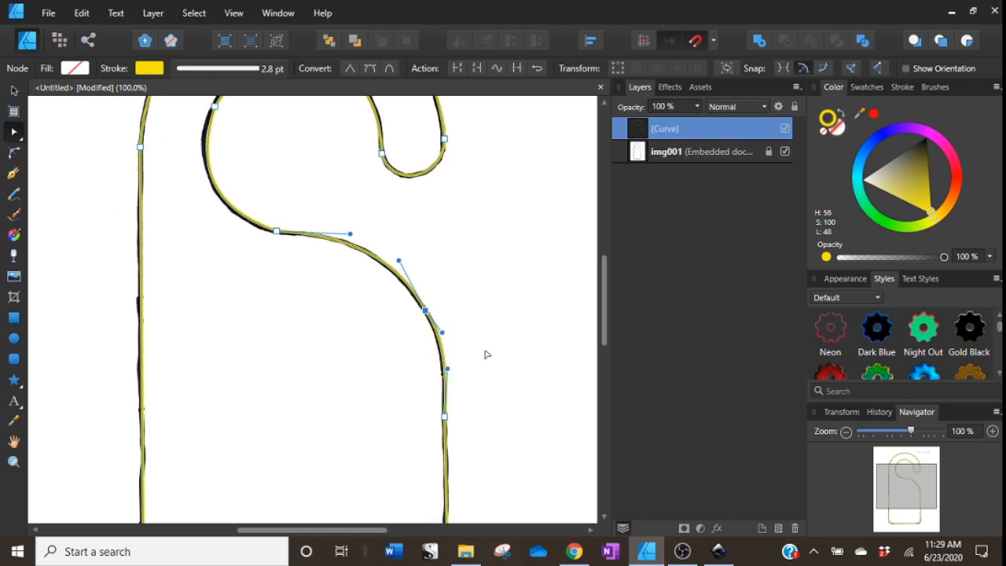
Round the path's two bottom corners so they follow the scanned outline.
scroll(449, 386, down, 5)
scroll(451, 393, down, 3)
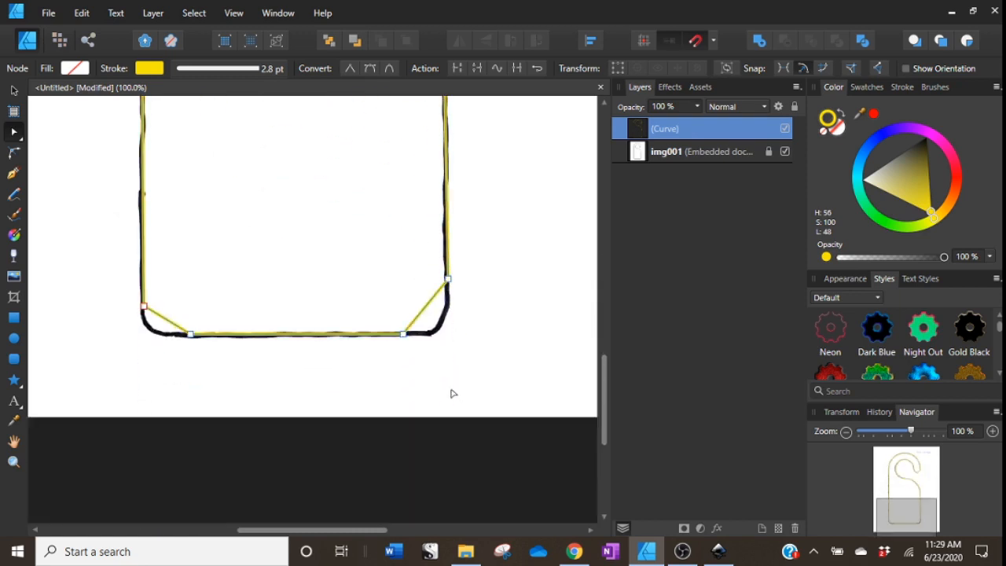
drag(424, 306, 438, 327)
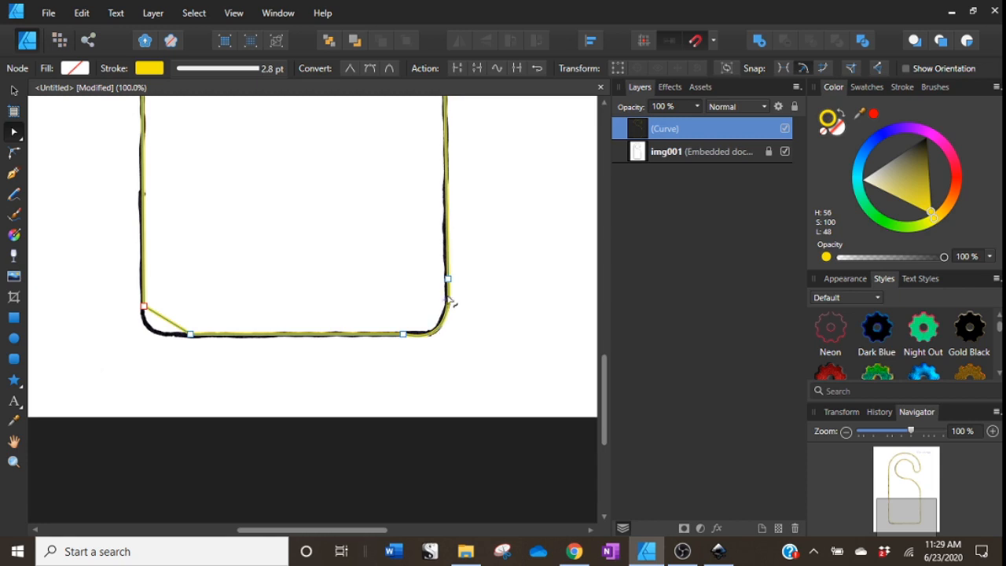
drag(161, 318, 151, 330)
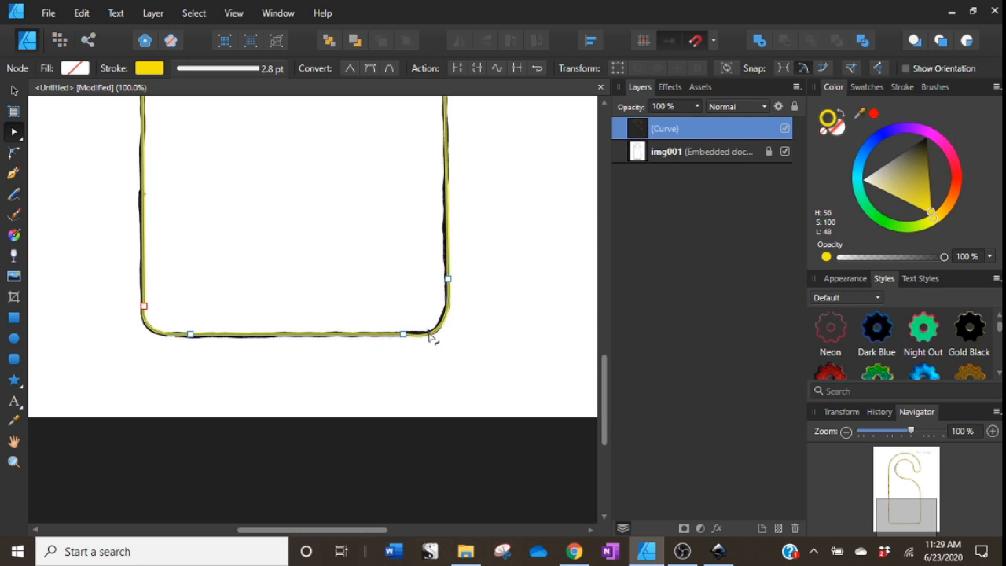
drag(429, 333, 428, 335)
click(404, 335)
drag(434, 343, 436, 339)
Delete the img001 scan layer, leaving only the traced curve.
click(13, 90)
scroll(494, 376, up, 2)
scroll(493, 376, up, 5)
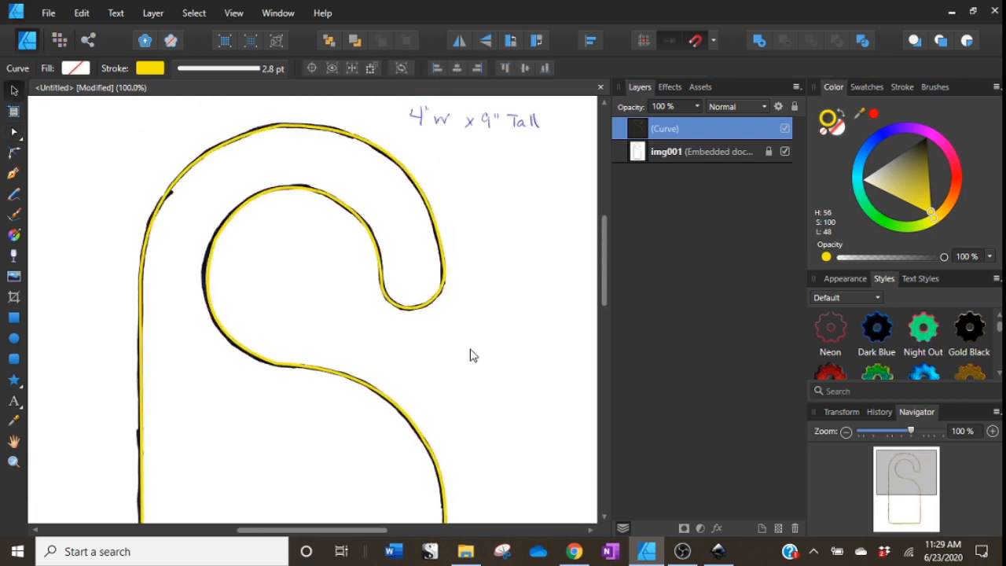
click(846, 431)
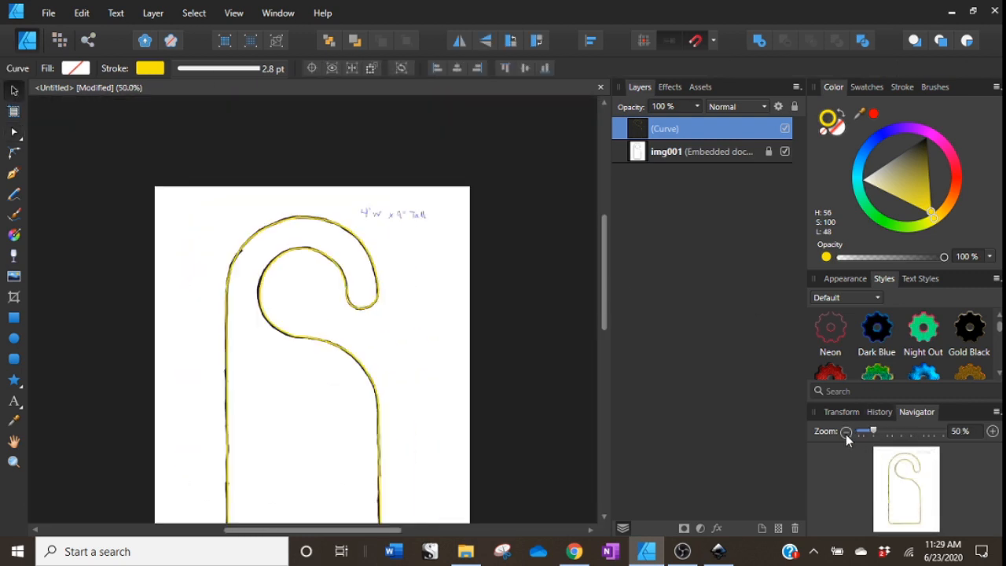
click(710, 157)
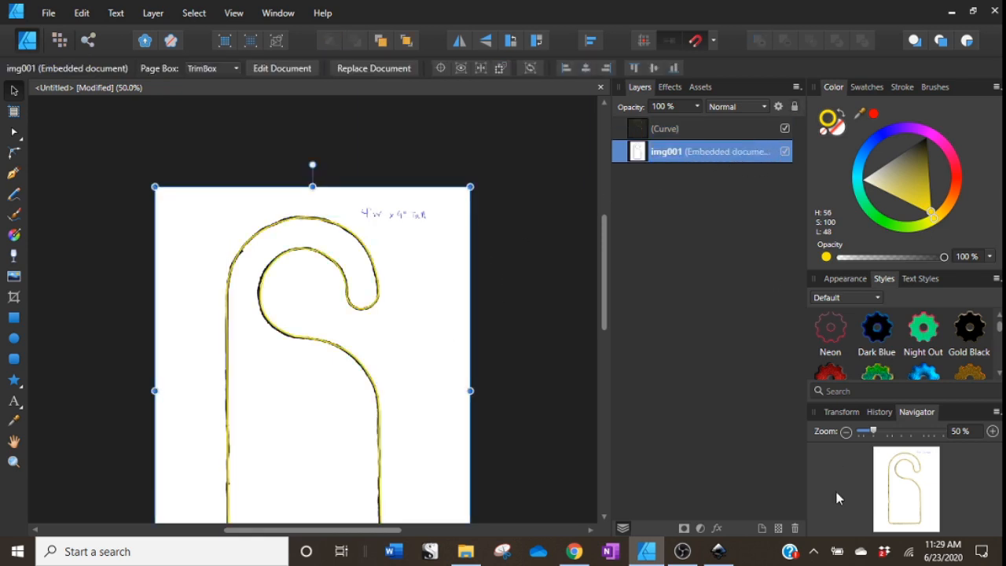
click(794, 528)
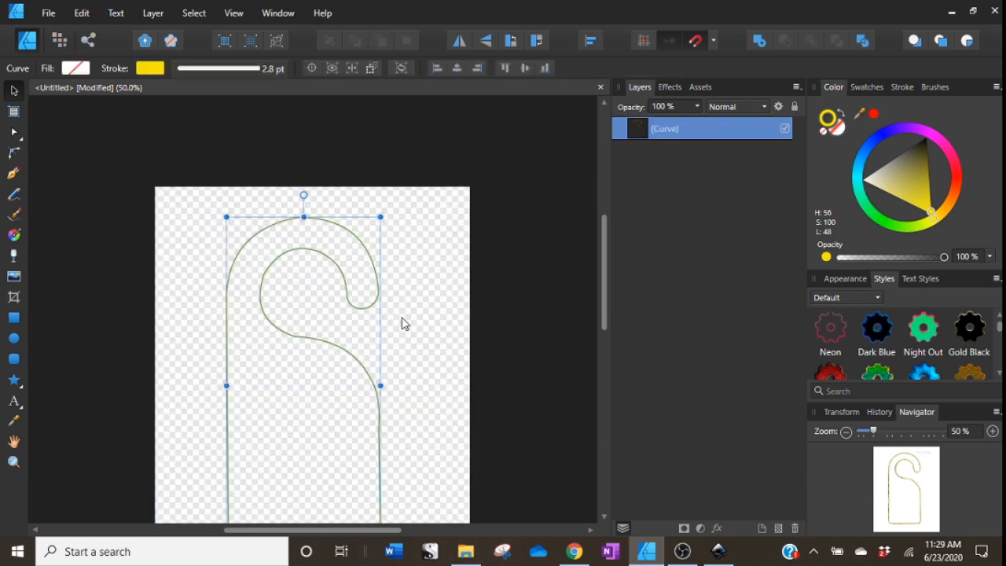
Change the traced path's stroke color to red.
click(956, 179)
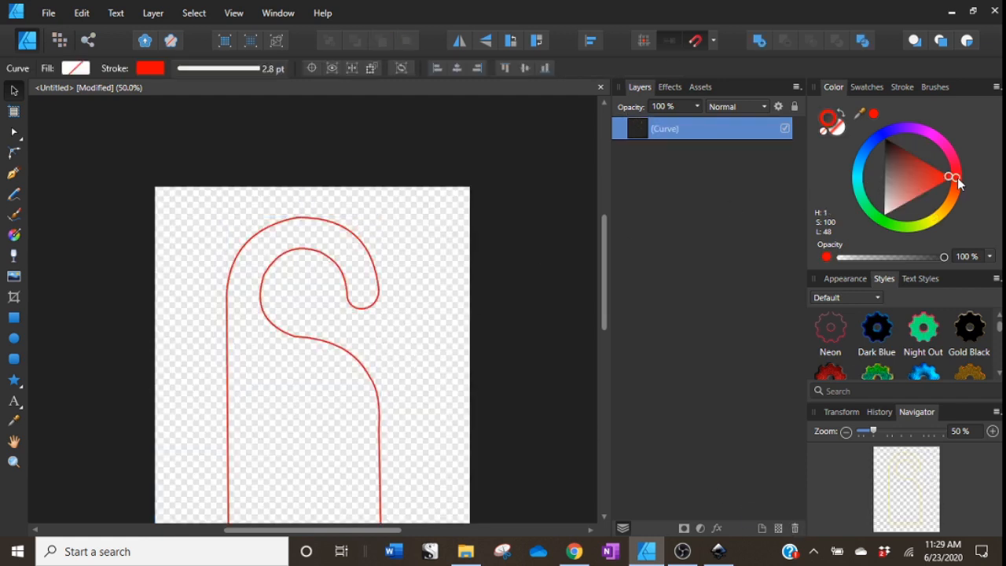
drag(944, 177, 952, 178)
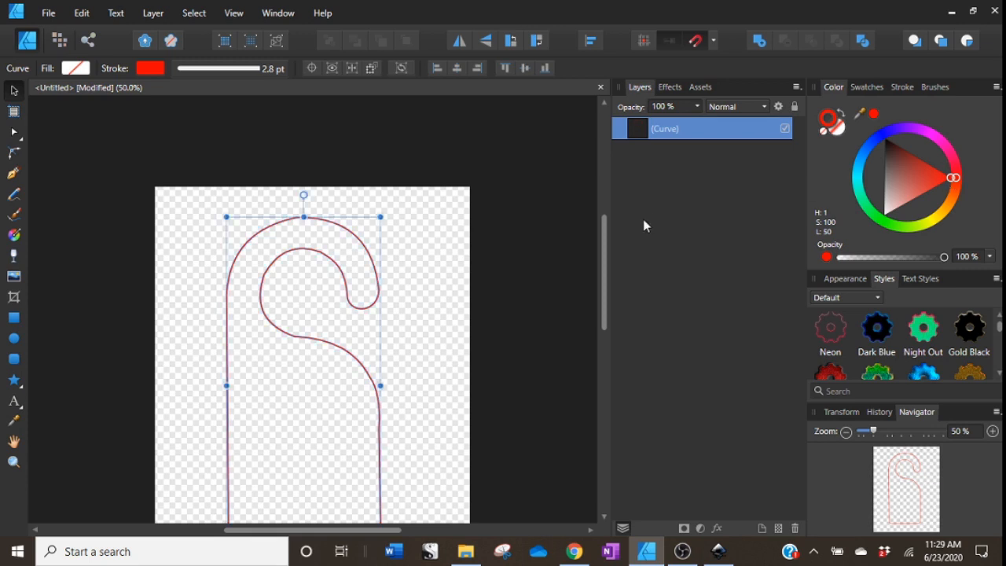
Resize the path to 4 in wide and 9 in tall.
click(849, 417)
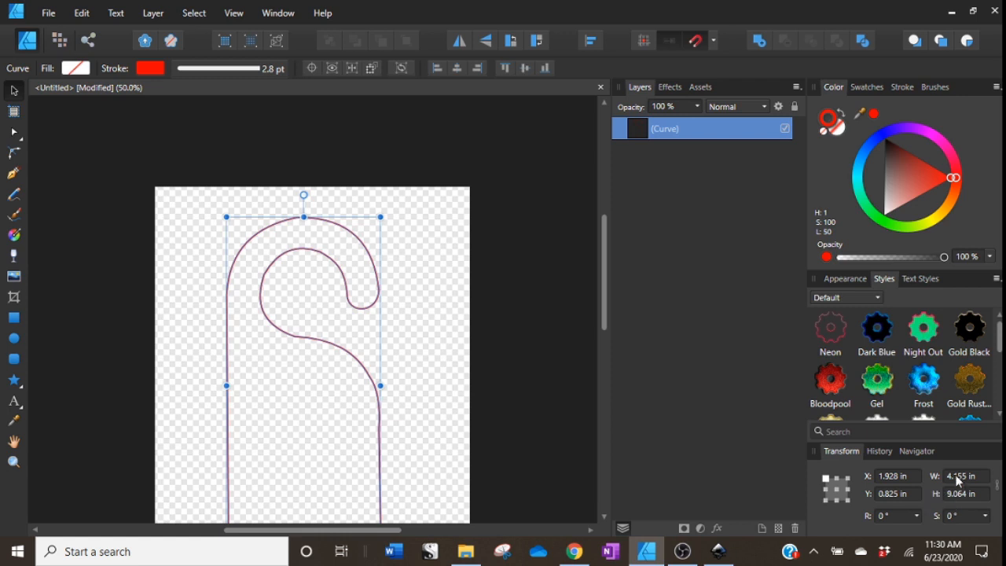
click(985, 476)
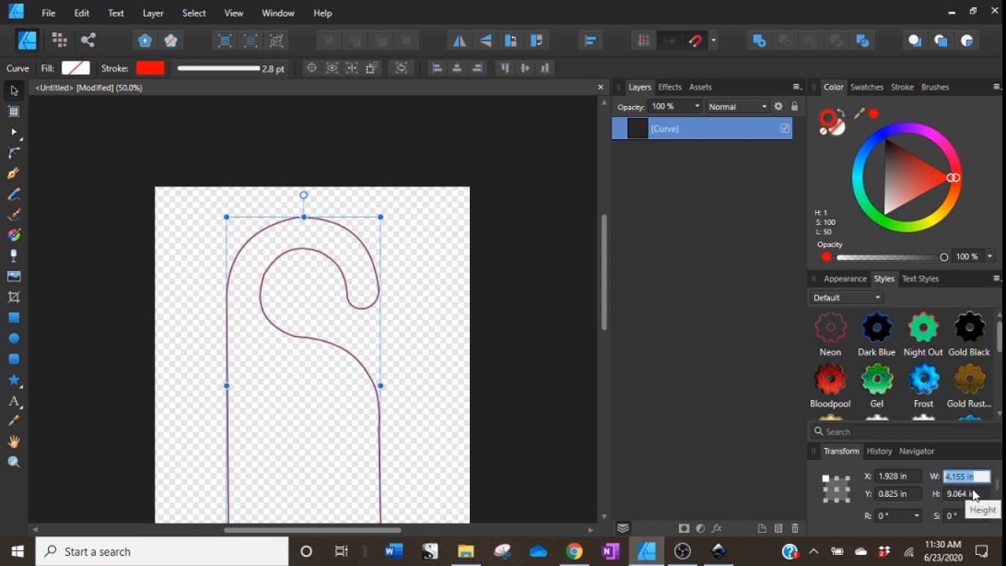
text(4)
key(Return)
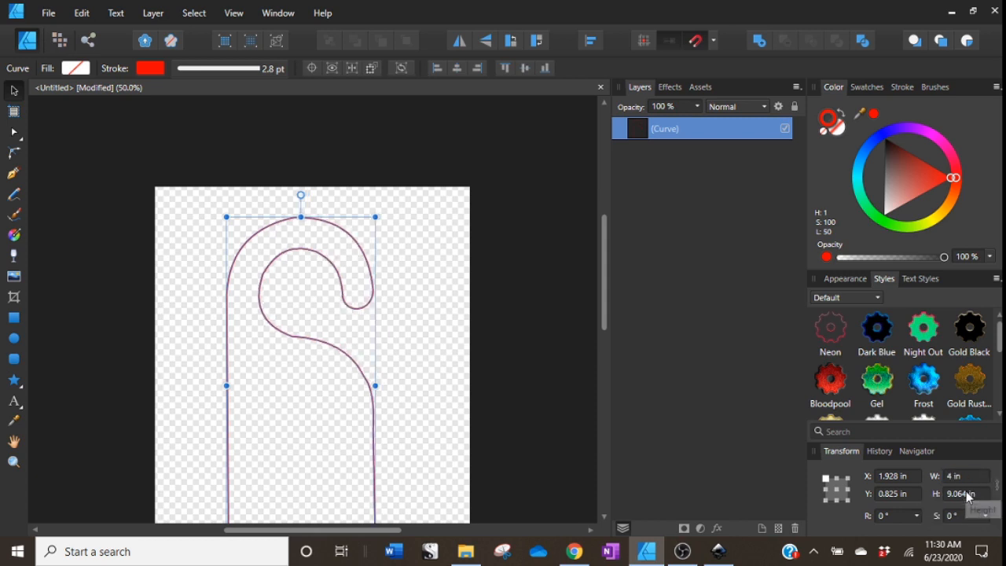
click(968, 493)
text(9)
key(Return)
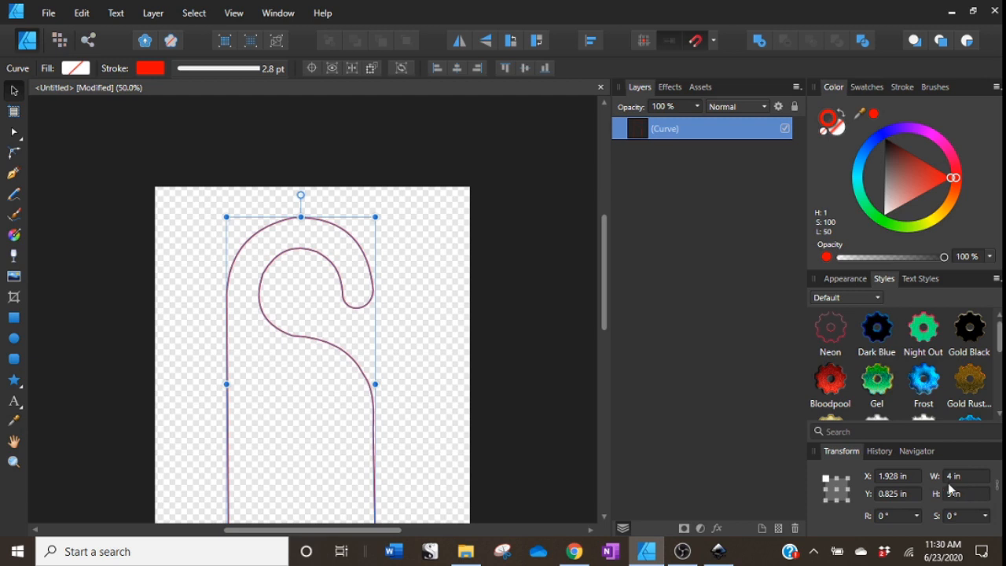
Duplicate the curve and move the copy to the right of the original.
scroll(410, 370, down, 3)
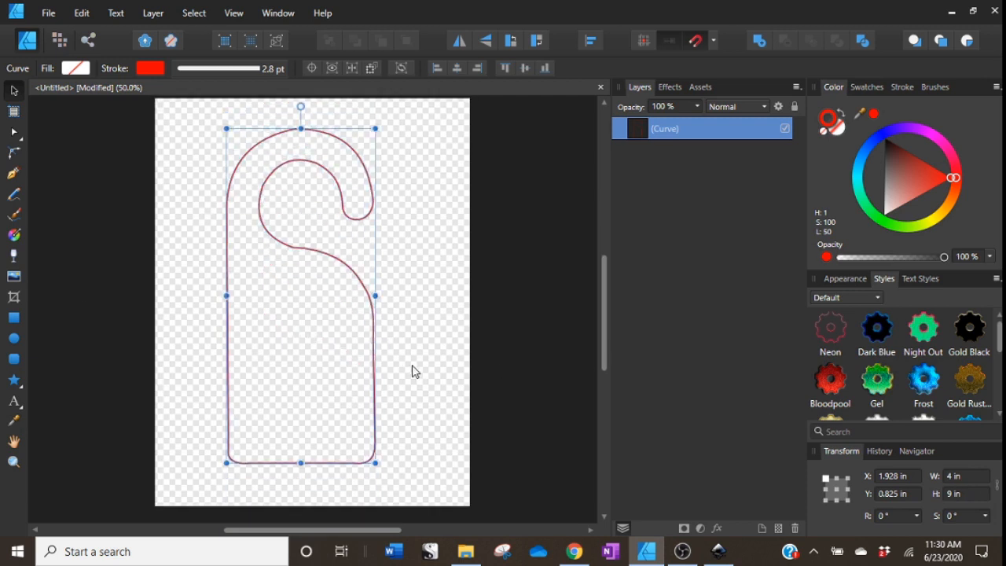
click(411, 370)
click(375, 350)
right_click(670, 135)
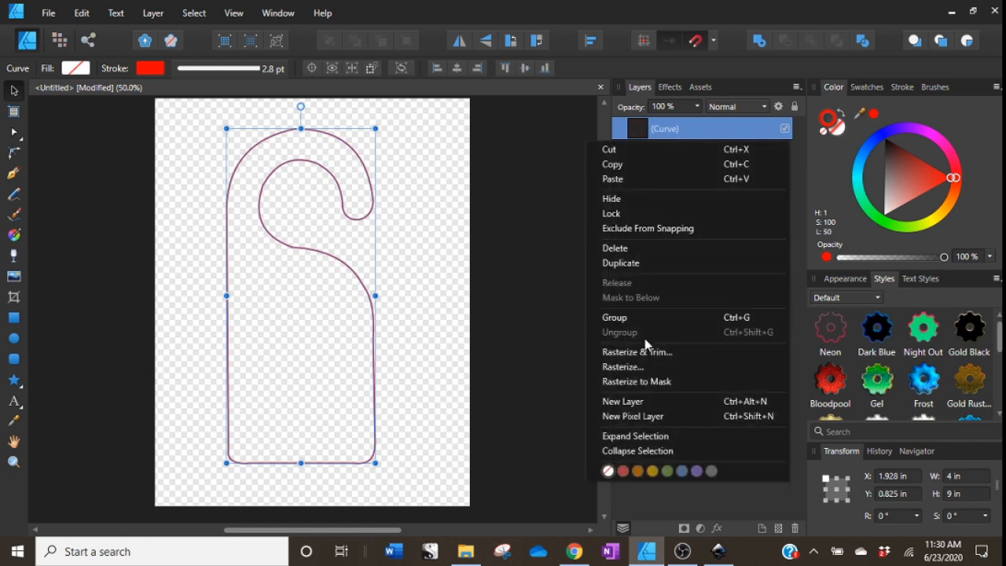
click(647, 263)
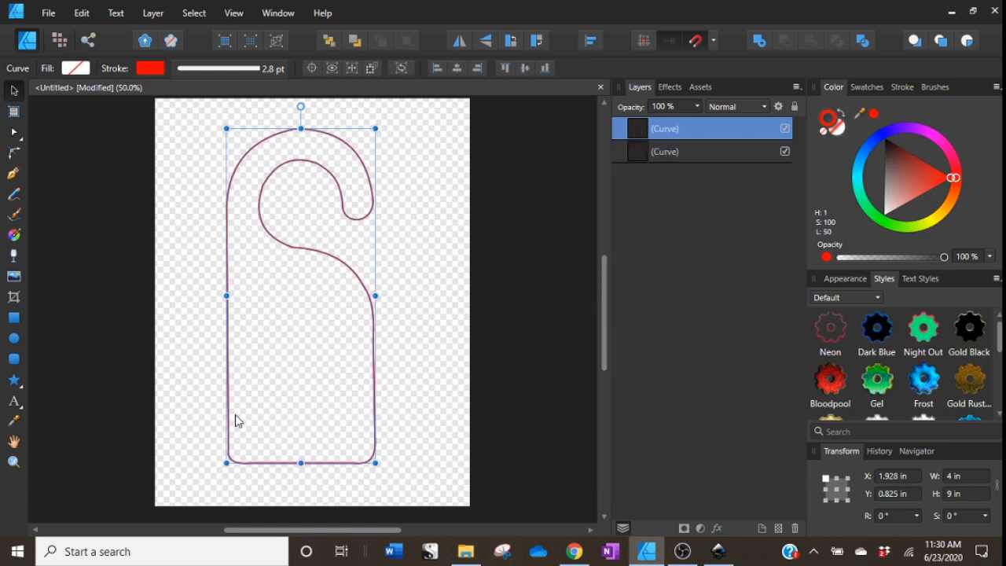
drag(377, 410, 456, 407)
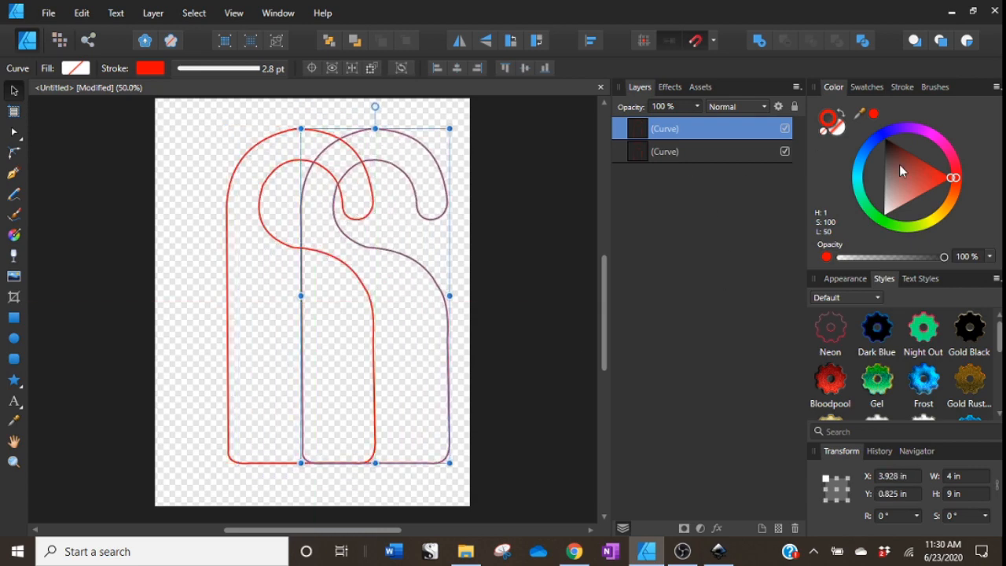
Give the copy a blue stroke and rename its layer "bleed line blue".
click(880, 138)
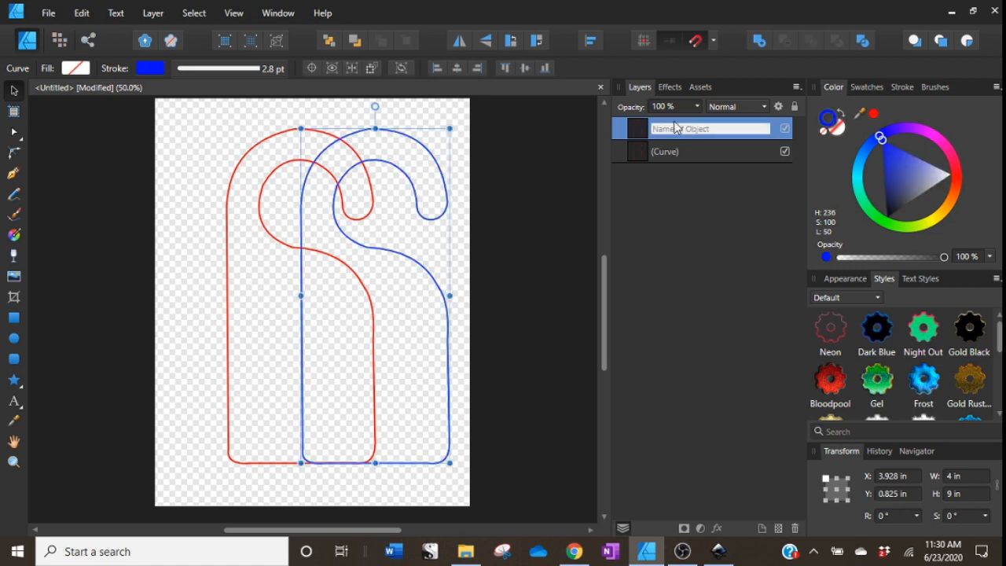
text(blu)
text(e)
key(Return)
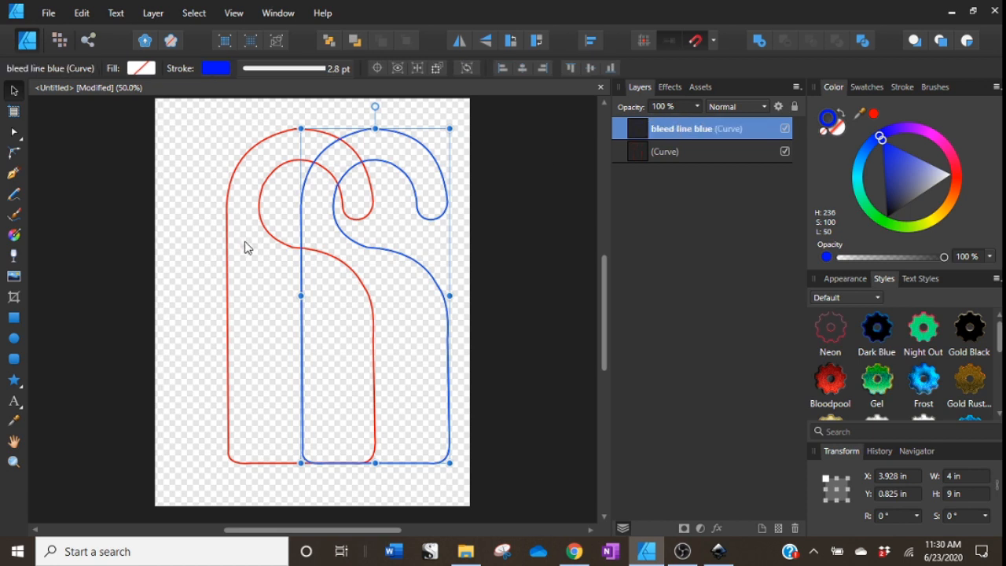
Enlarge the blue copy by half an inch in each direction to 4.5 in wide and 9.5 in tall.
click(973, 487)
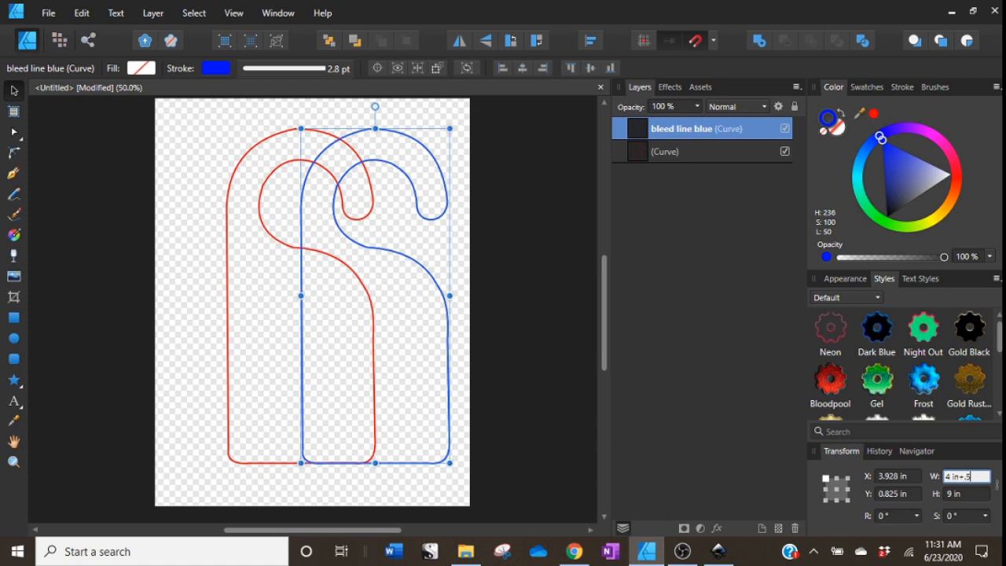
key(Return)
click(975, 494)
text(+)
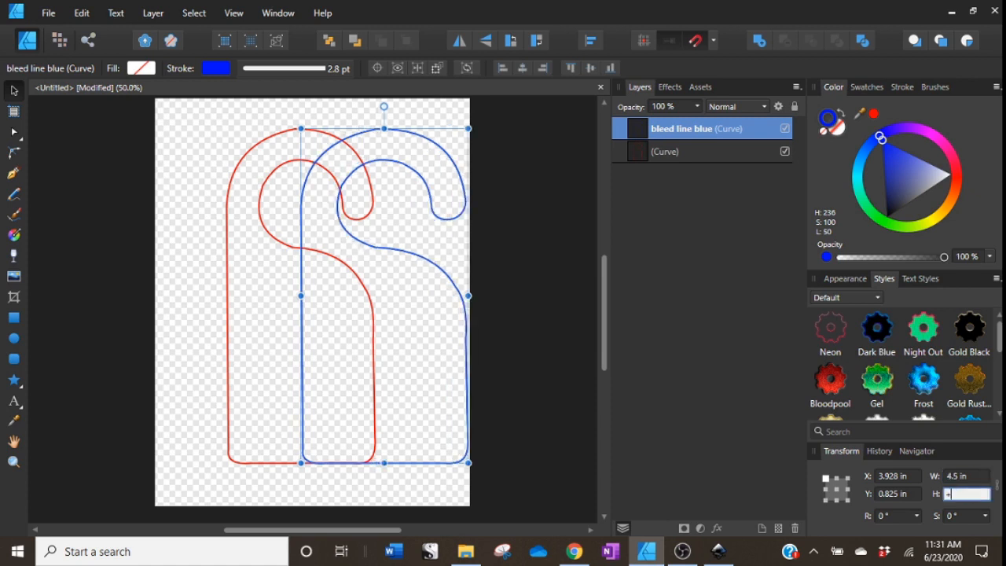
text(.5)
key(Return)
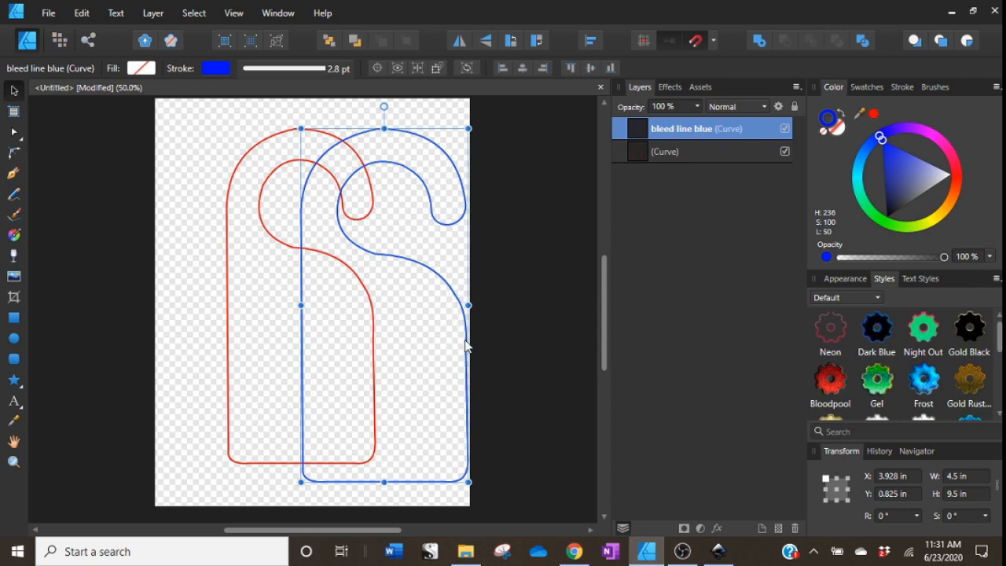
Move the blue copy over the red path so it surrounds the red outline evenly.
drag(462, 393, 378, 381)
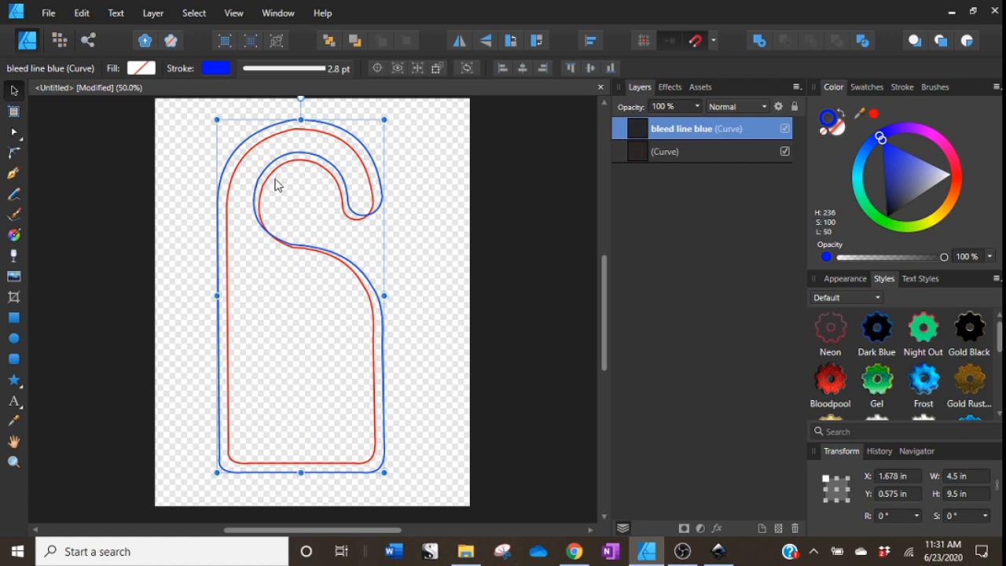
key(ctrl+z)
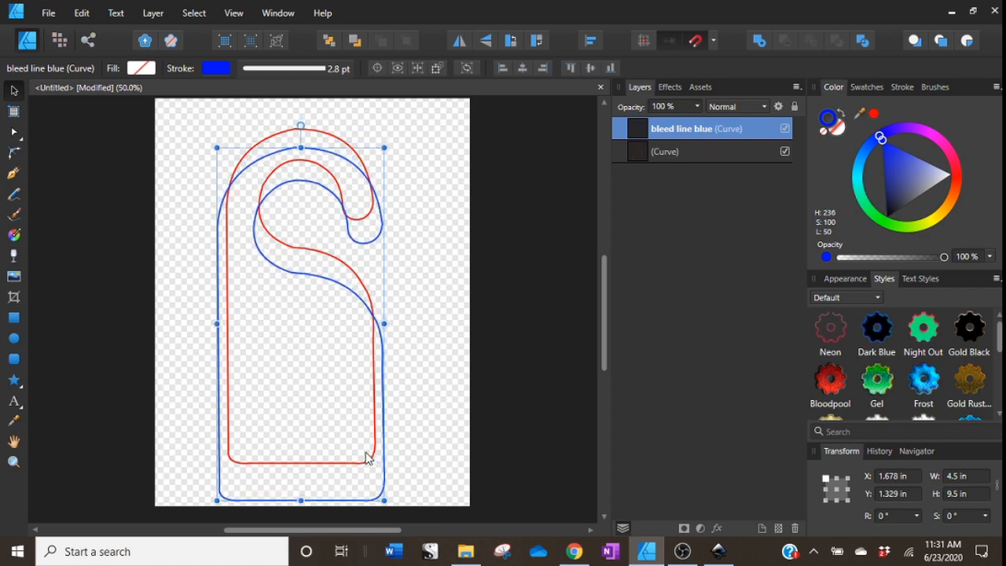
mouse_move(367, 458)
mouse_down()
mouse_move(371, 475)
mouse_move(377, 446)
mouse_up()
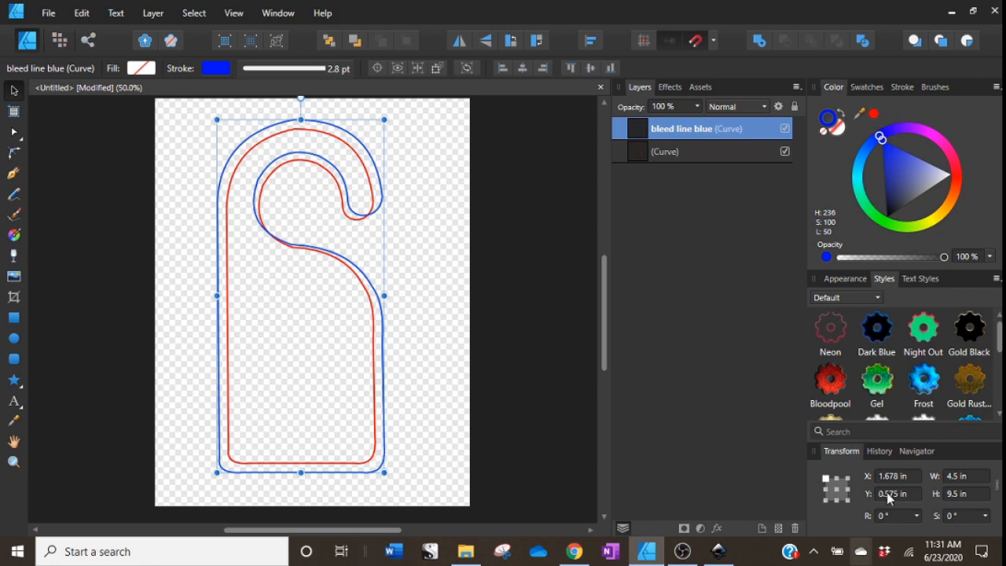
Using the Node tool, pull the nodes at the top of the blue inner hook inward inside the red curve.
click(917, 451)
click(992, 431)
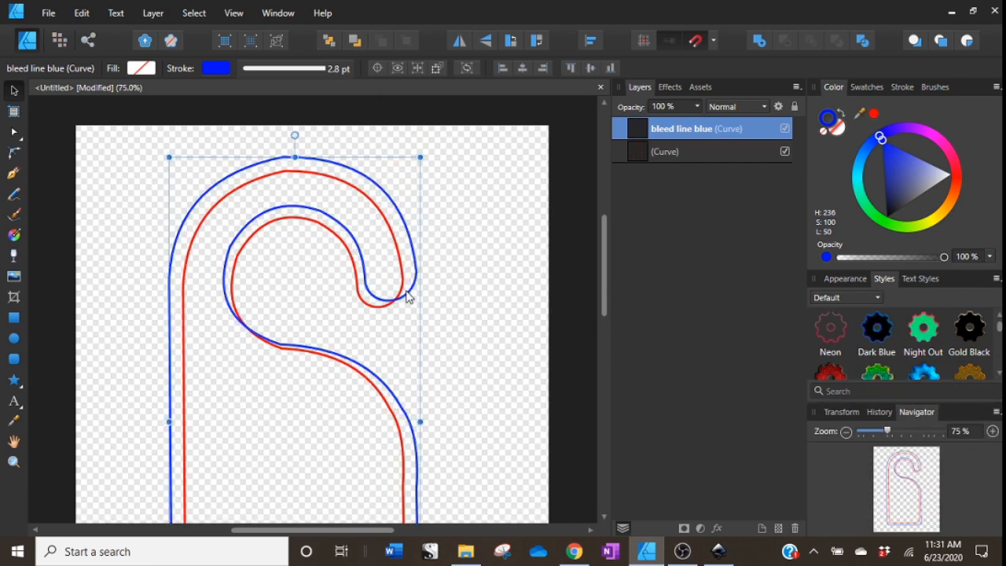
mouse_move(408, 293)
mouse_down()
mouse_move(409, 302)
mouse_move(408, 293)
mouse_up()
key(a)
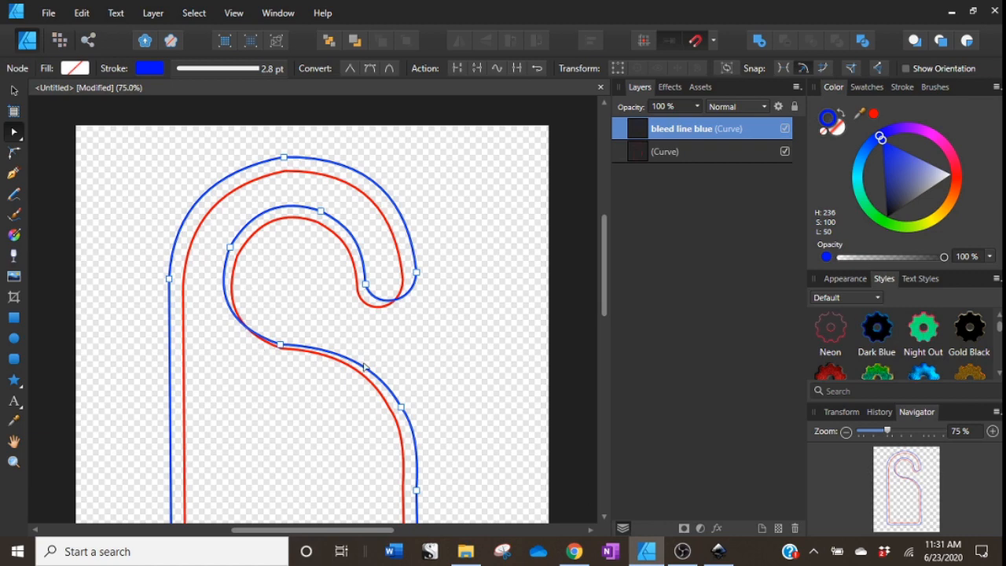
scroll(364, 367, down, 5)
scroll(419, 333, up, 7)
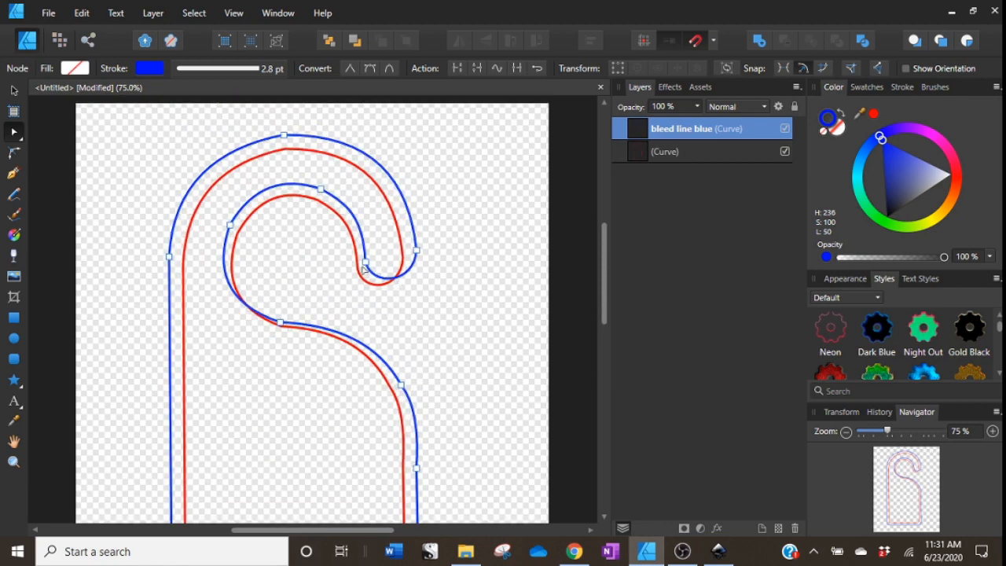
drag(366, 265, 354, 289)
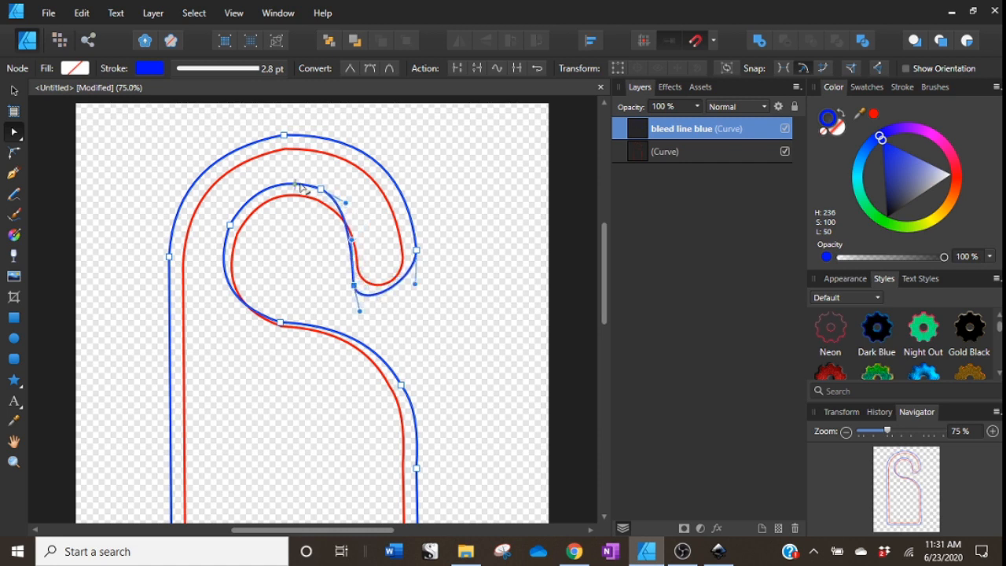
drag(307, 188, 318, 203)
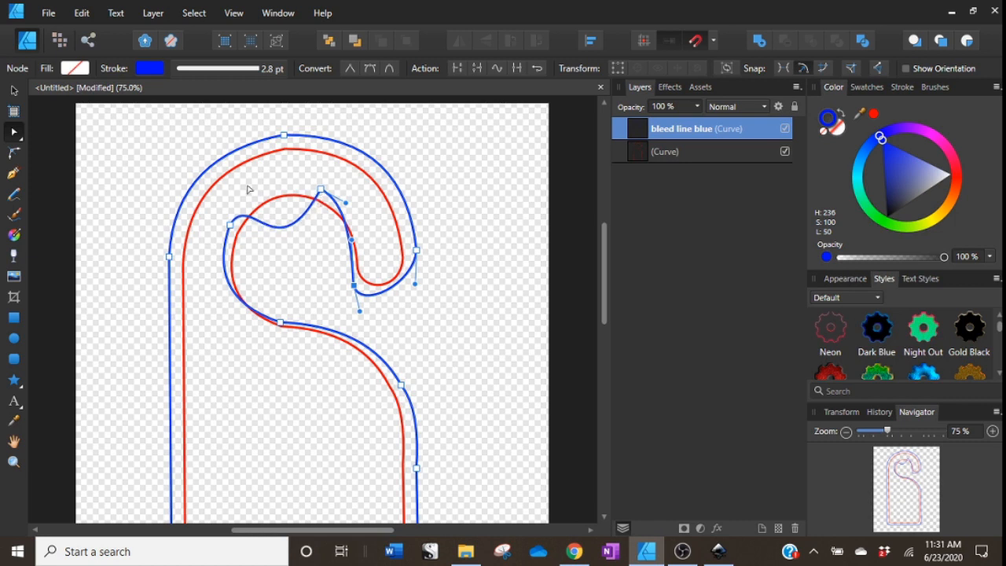
click(82, 13)
click(84, 26)
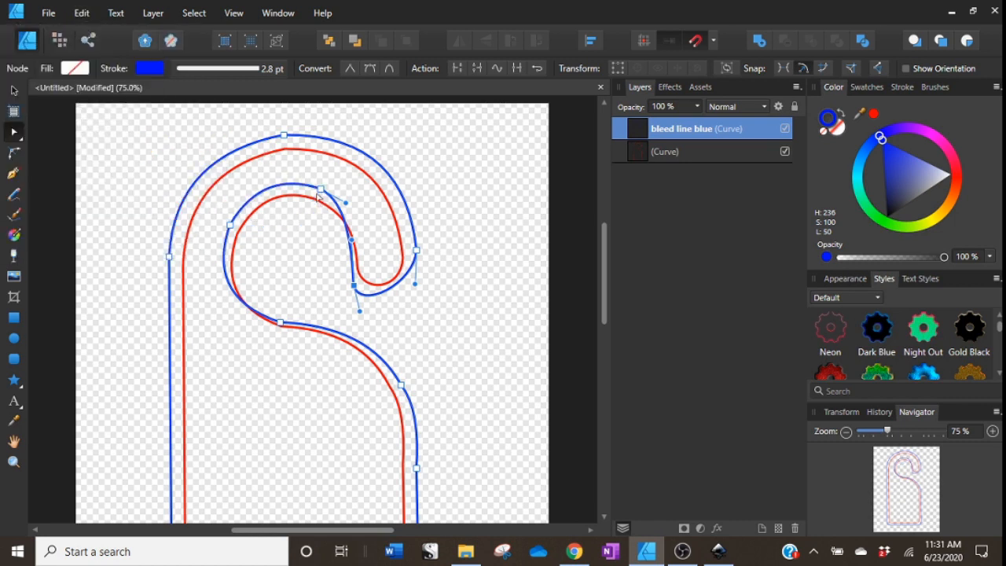
drag(322, 192, 313, 209)
drag(233, 227, 252, 244)
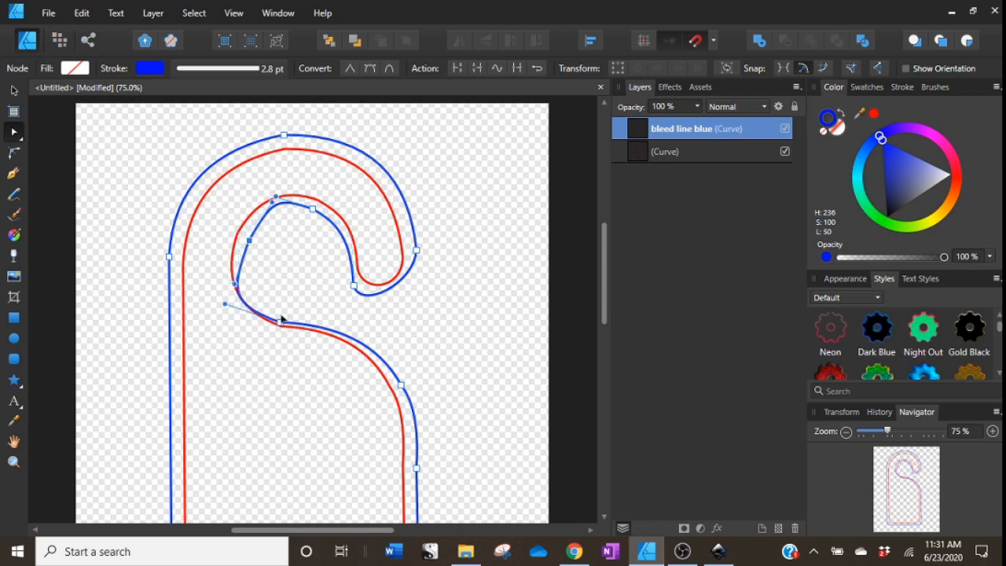
Adjust the nodes and handles along the blue hook's left side and lower edge to follow the red curve.
drag(282, 319, 285, 312)
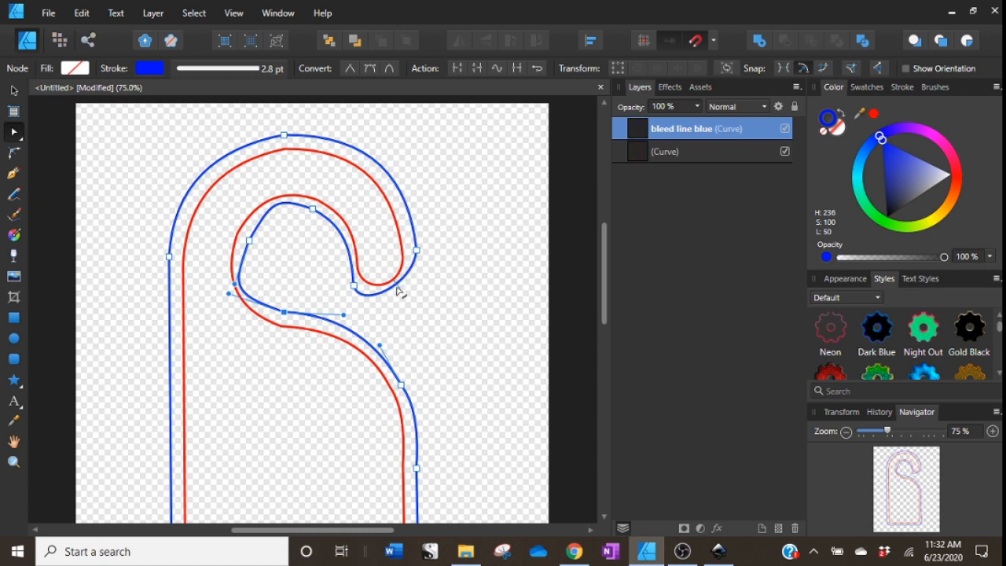
drag(398, 288, 408, 298)
click(266, 223)
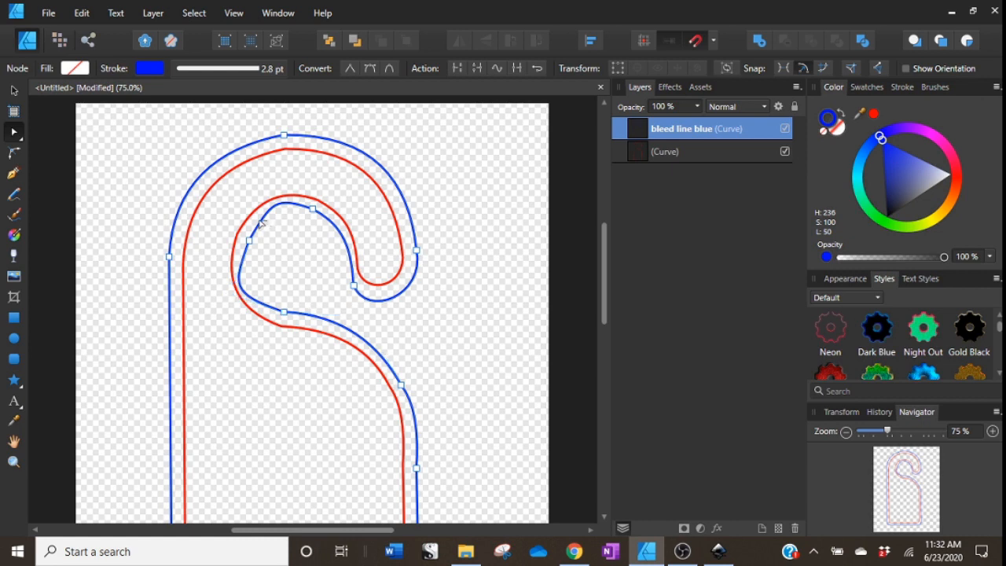
drag(259, 219, 253, 223)
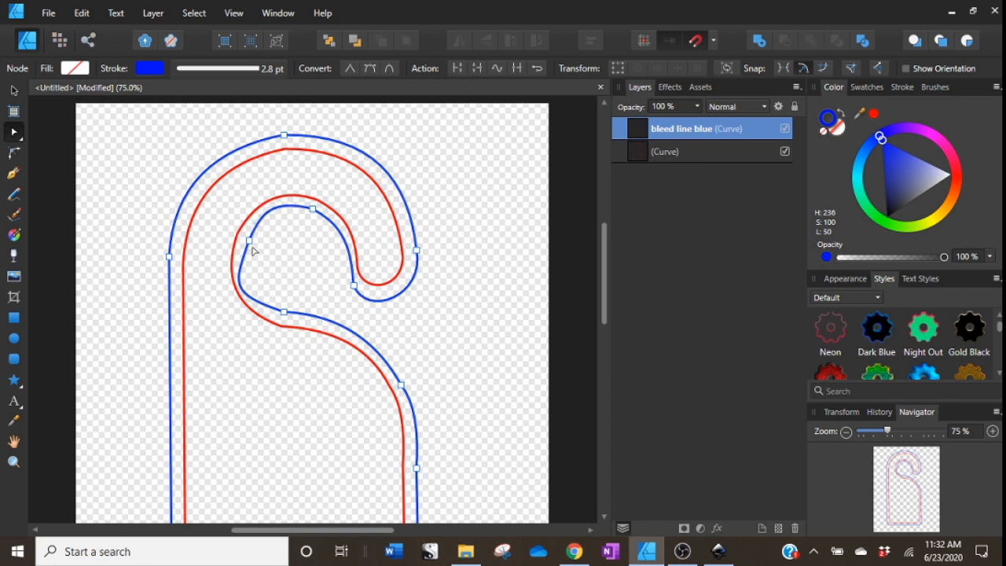
click(249, 241)
drag(245, 297, 256, 296)
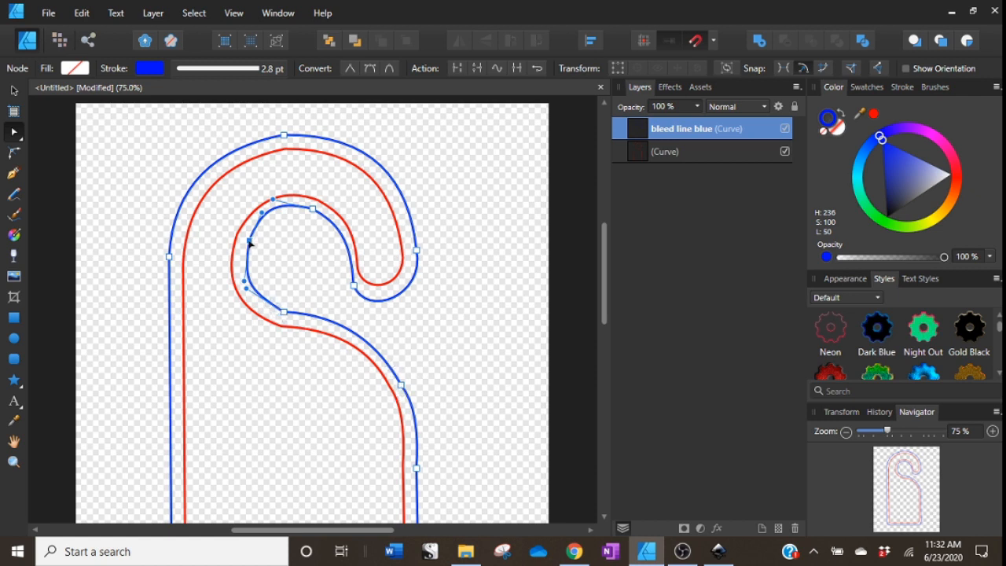
drag(248, 246, 246, 246)
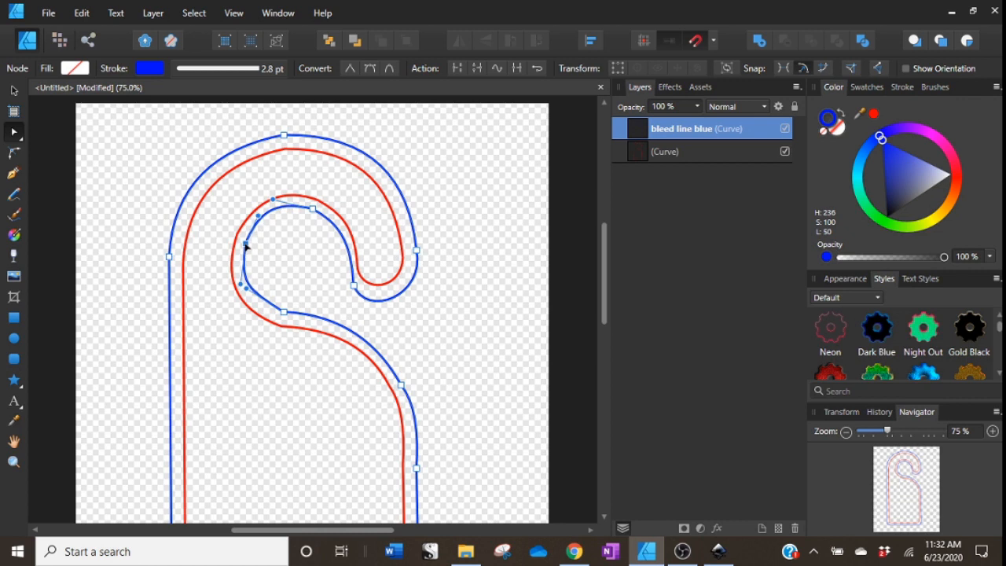
drag(284, 316, 280, 320)
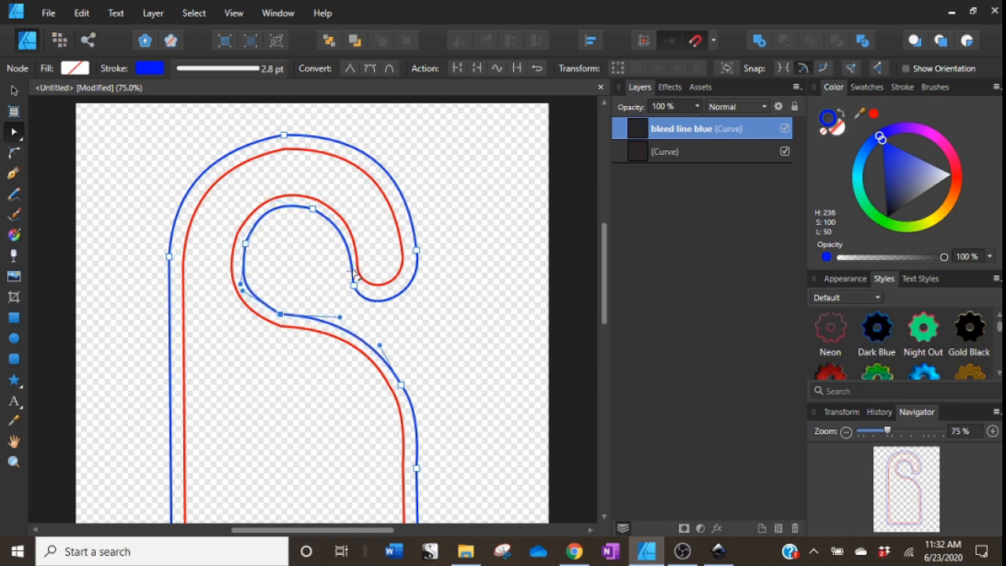
Reshape the handles at the blue hook's tip so it runs parallel to the red tip.
drag(352, 257, 352, 279)
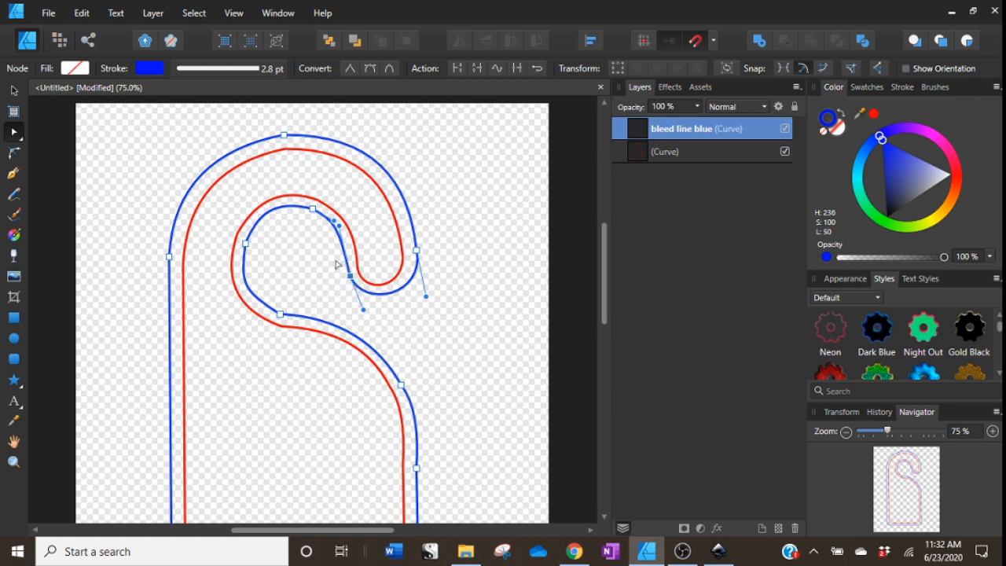
drag(343, 226, 344, 227)
drag(246, 284, 244, 277)
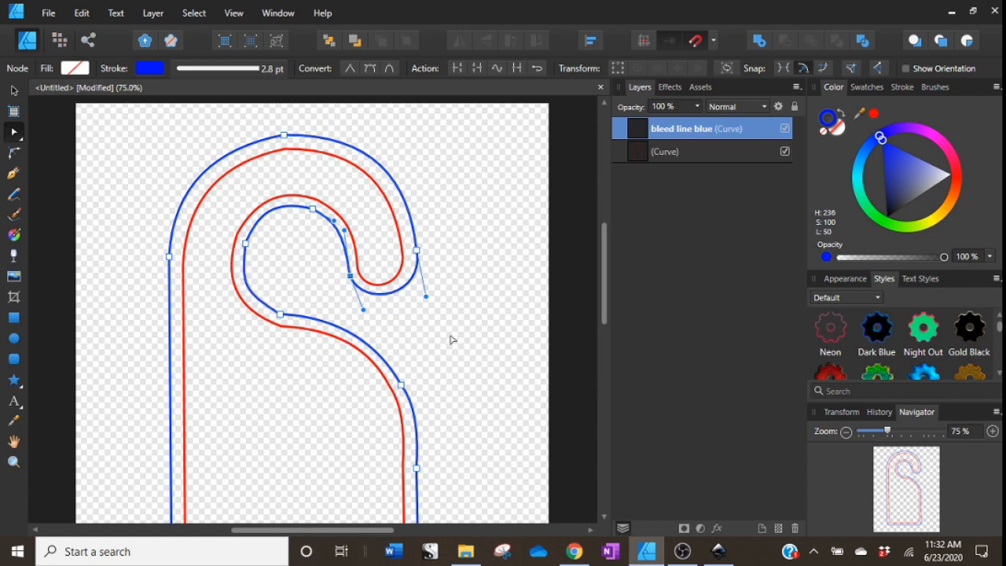
click(469, 378)
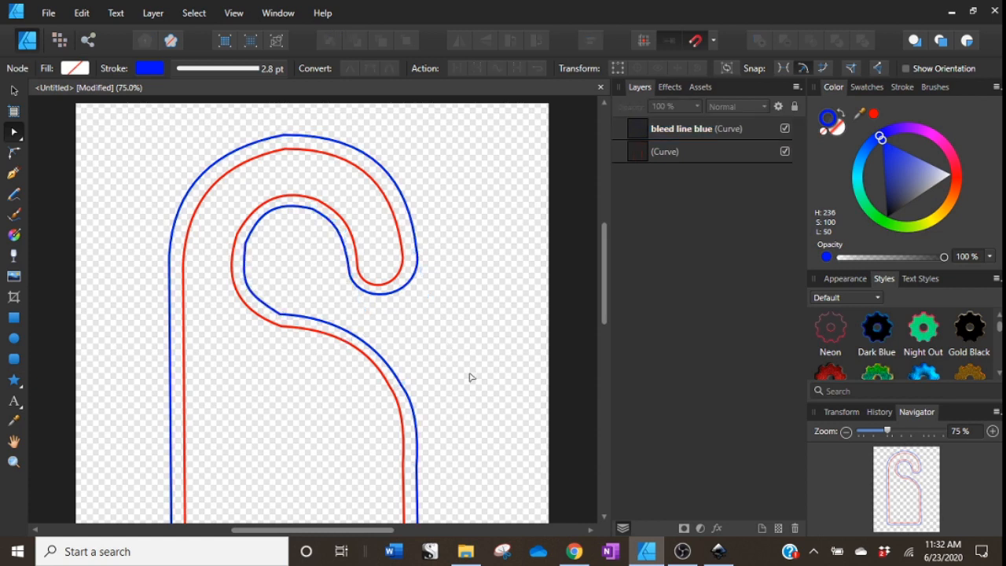
Refine the handles of the blue node where the hook joins the body to keep an even gap from the red line.
click(287, 317)
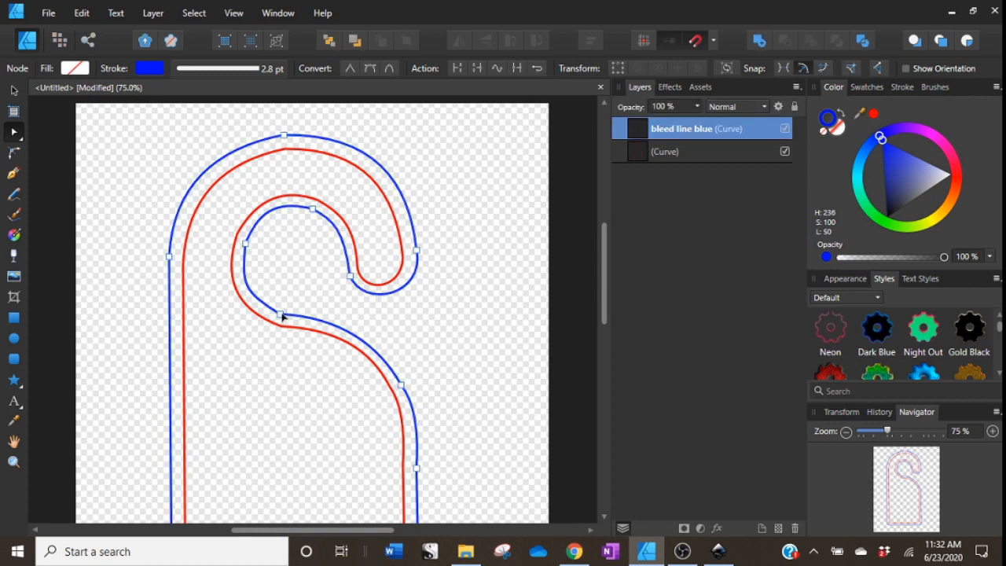
click(281, 314)
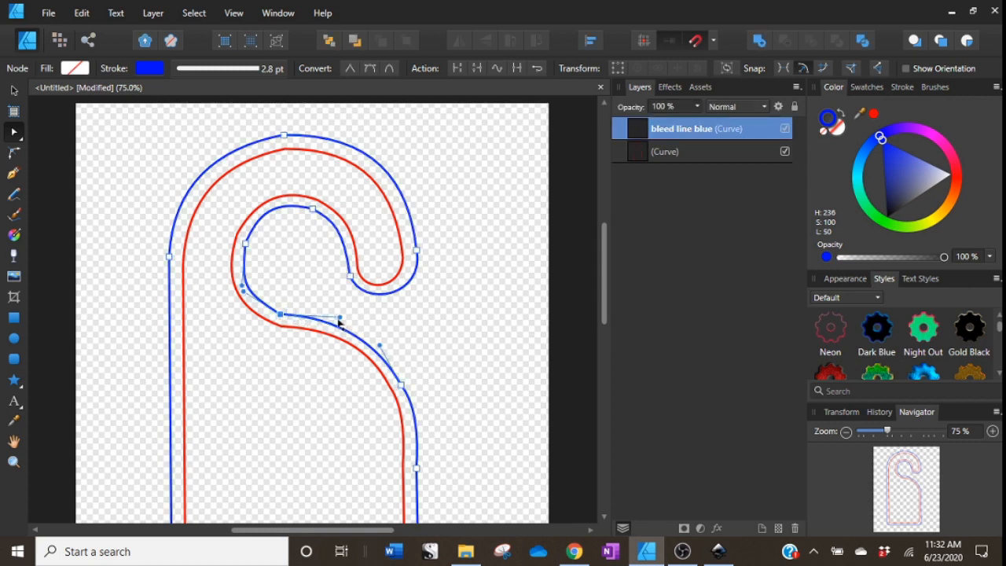
drag(339, 318, 337, 315)
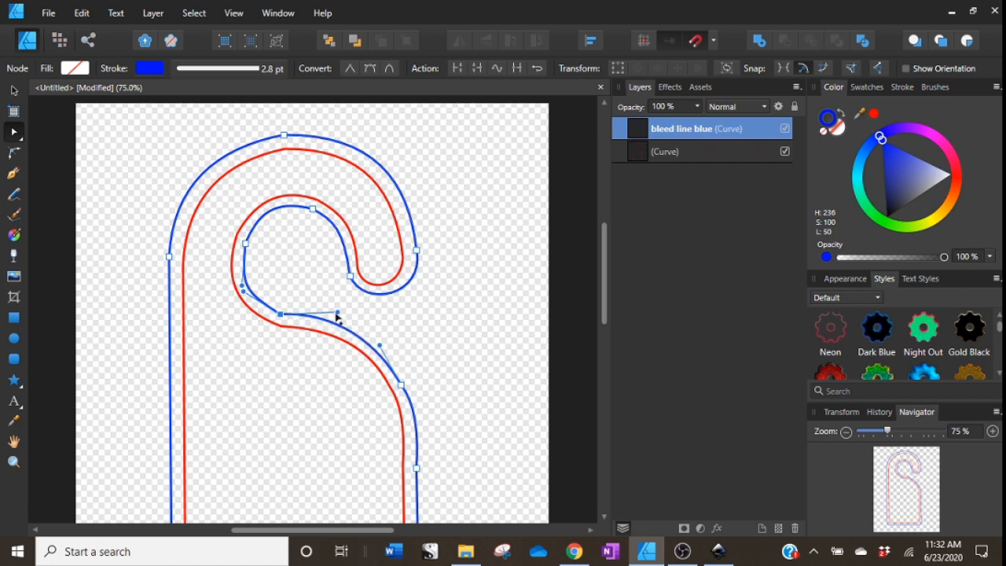
drag(247, 300, 258, 313)
click(429, 320)
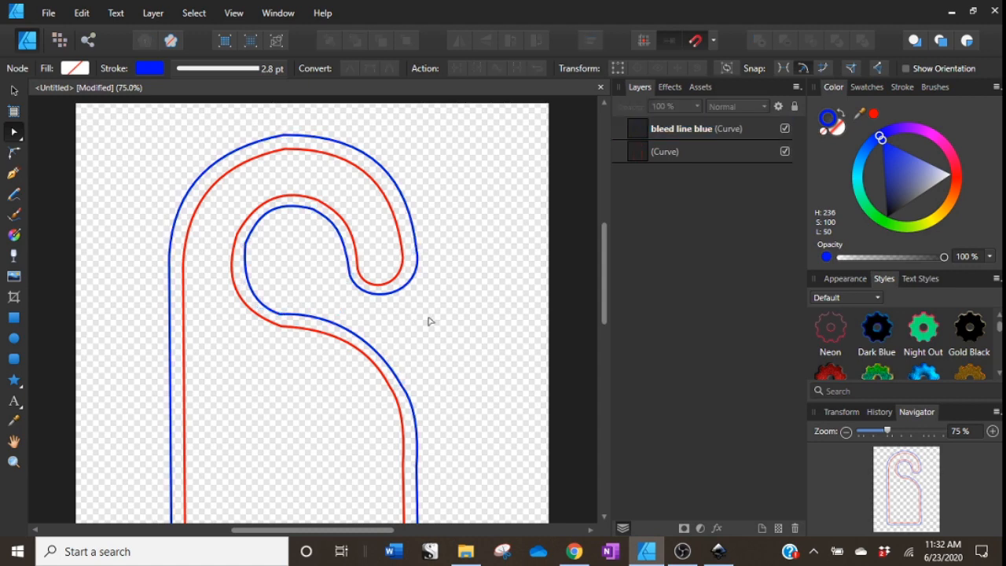
click(992, 433)
click(992, 434)
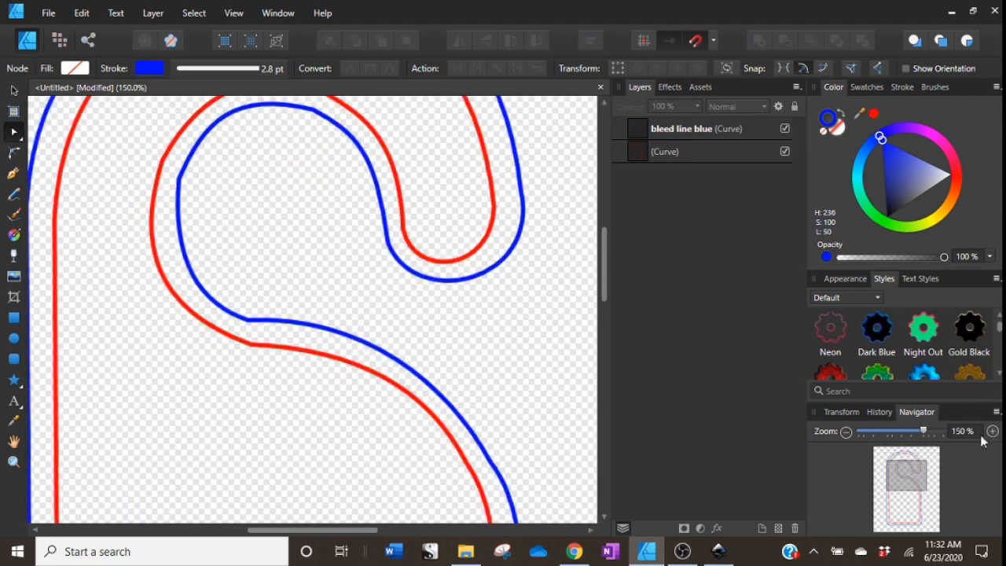
click(248, 322)
click(248, 320)
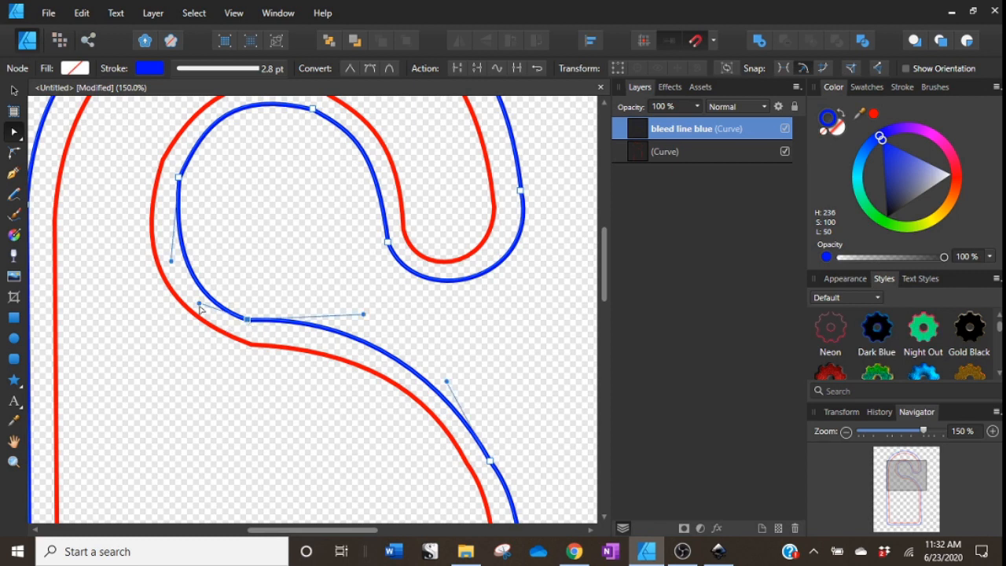
drag(201, 308, 209, 314)
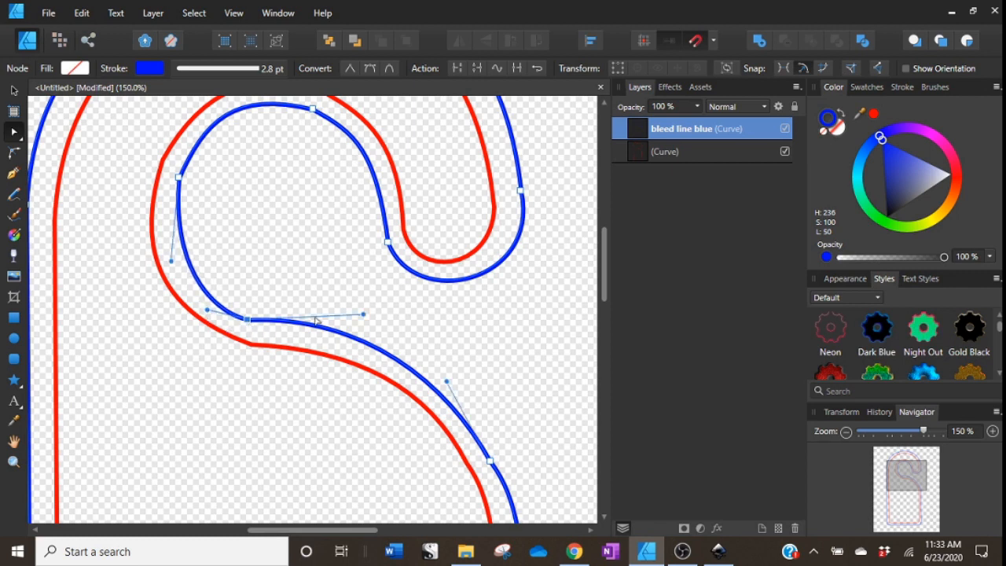
mouse_move(362, 317)
mouse_down()
mouse_move(348, 319)
mouse_move(370, 321)
mouse_move(360, 322)
mouse_up()
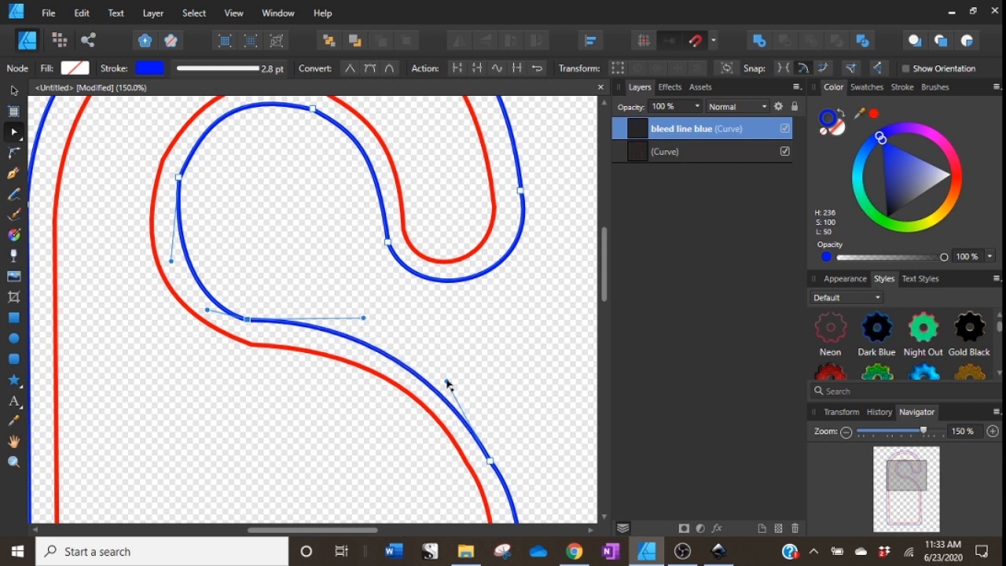
drag(446, 383, 450, 381)
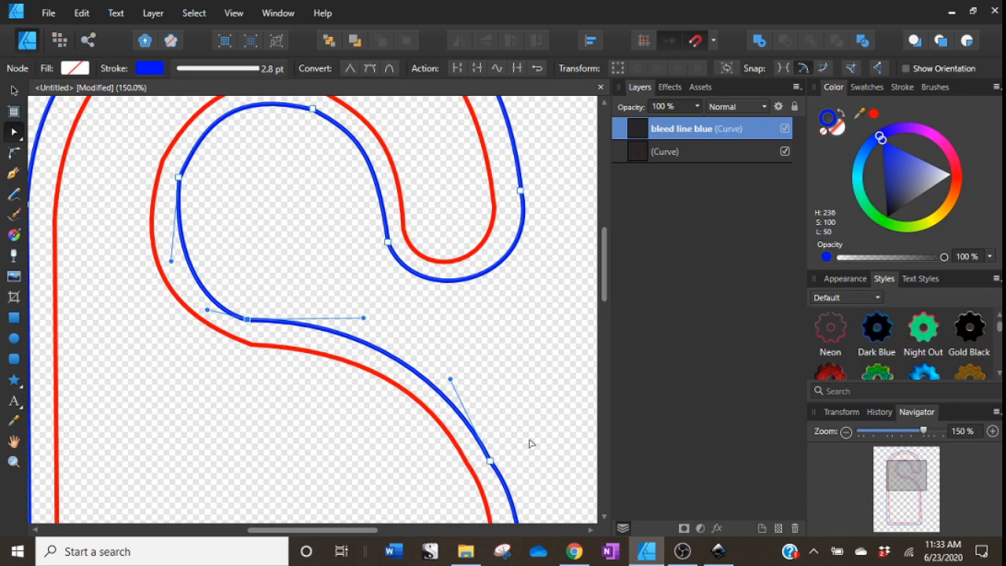
Adjust the handles along the blue path's right shoulder curve to follow the red edge.
scroll(531, 448, down, 2)
click(491, 396)
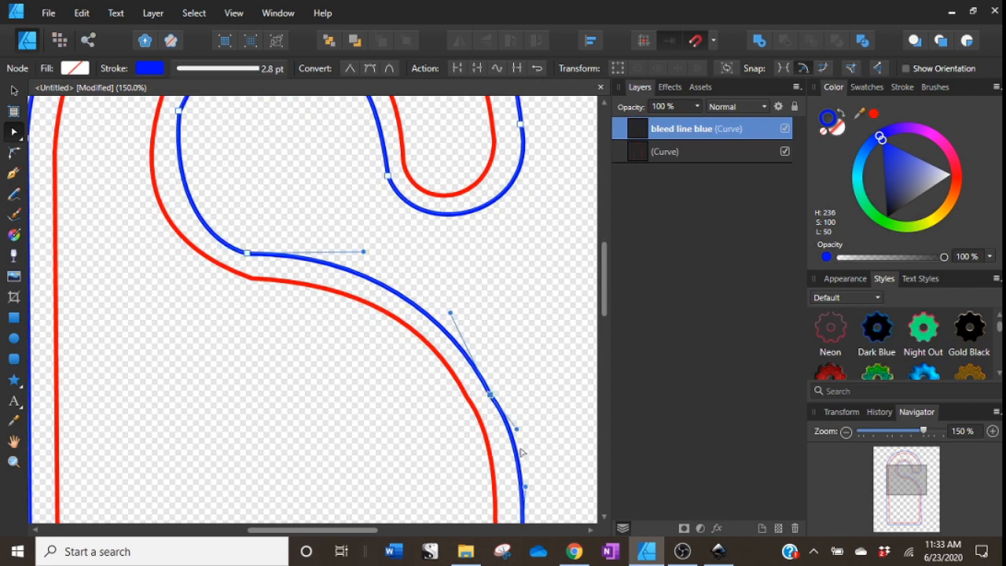
drag(515, 433, 511, 439)
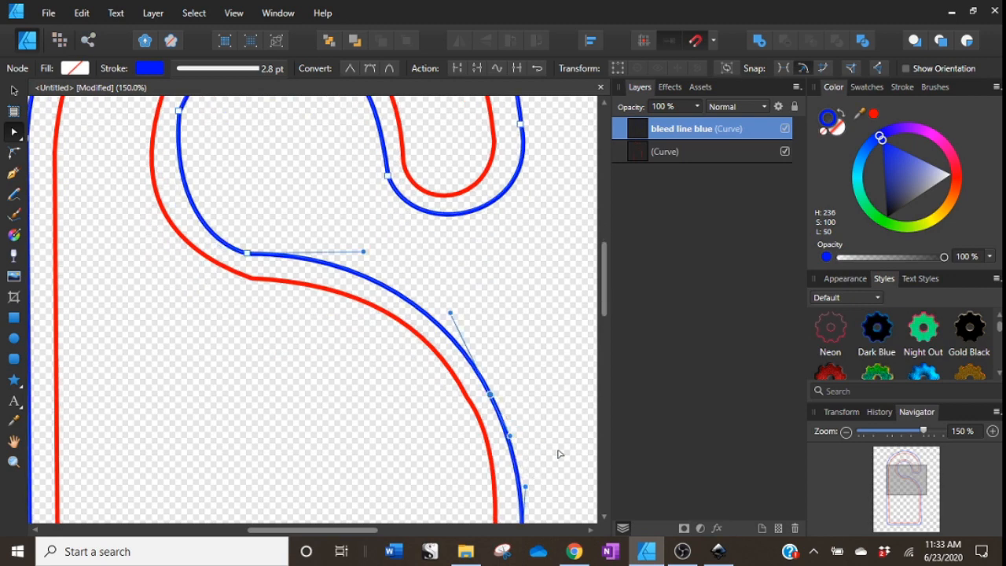
scroll(546, 452, down, 6)
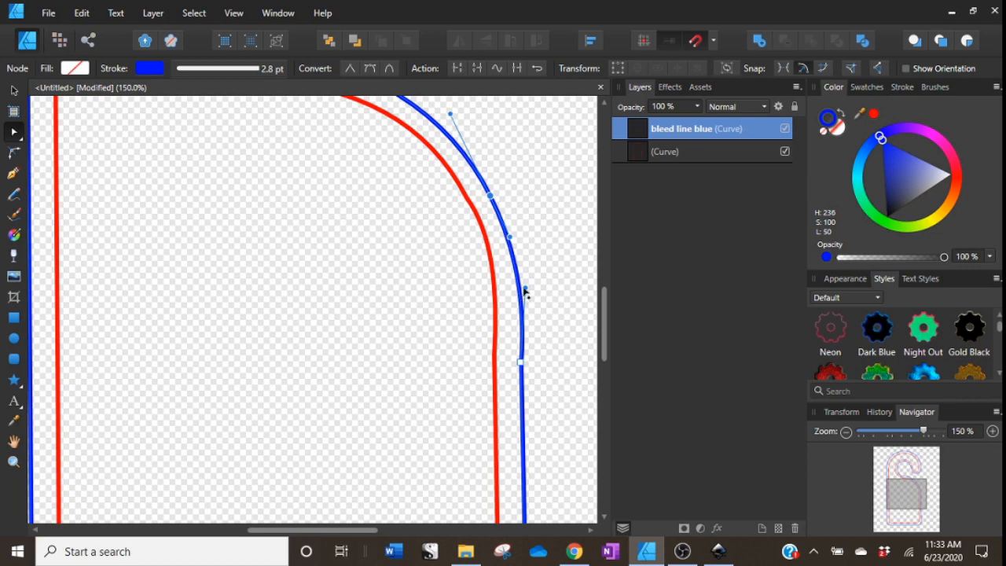
drag(525, 289, 521, 289)
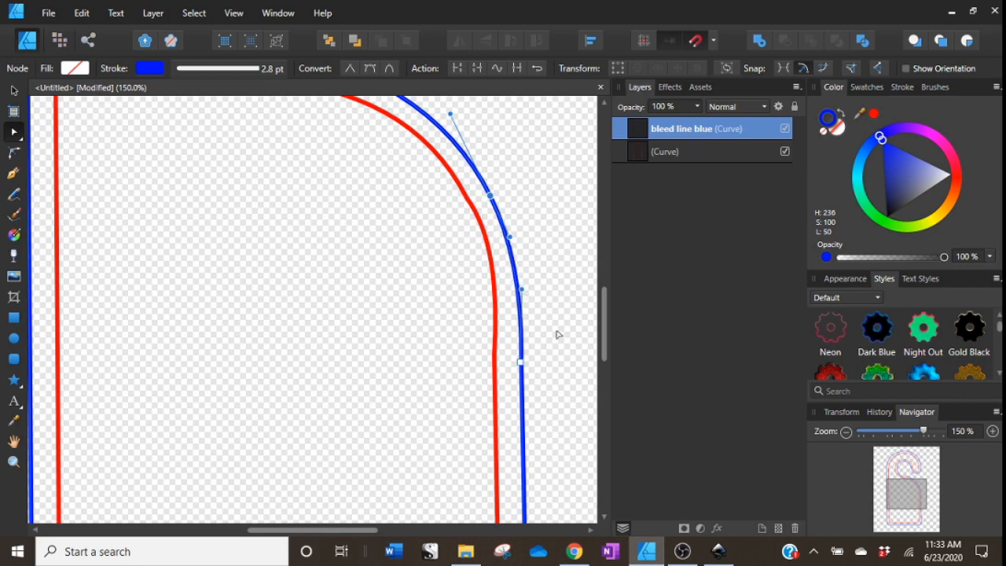
Place the shiplap9 image from the WOOD DIGITAL PAPERS folder so it covers the whole page.
click(556, 335)
click(845, 432)
click(845, 431)
click(846, 431)
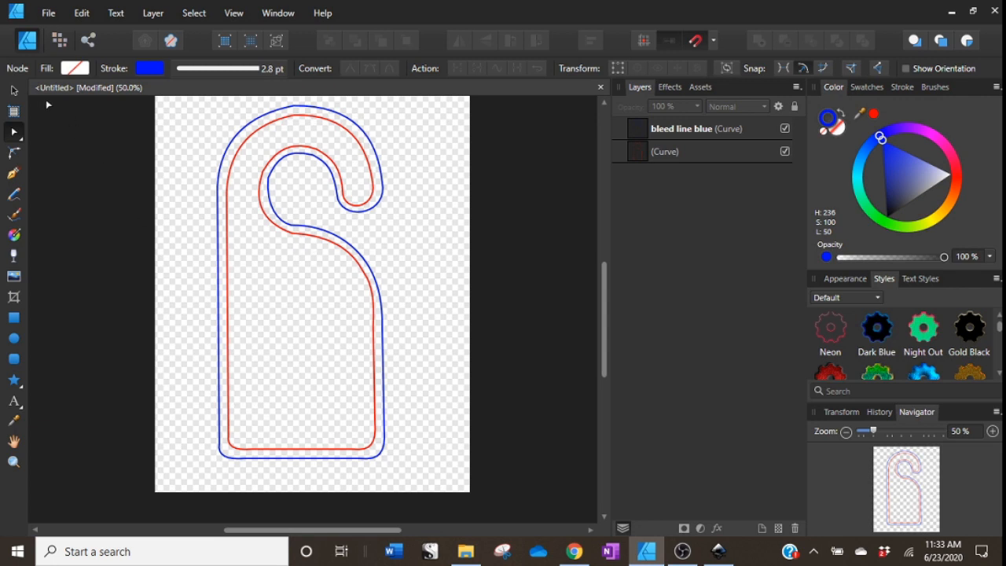
click(20, 97)
scroll(456, 341, up, 1)
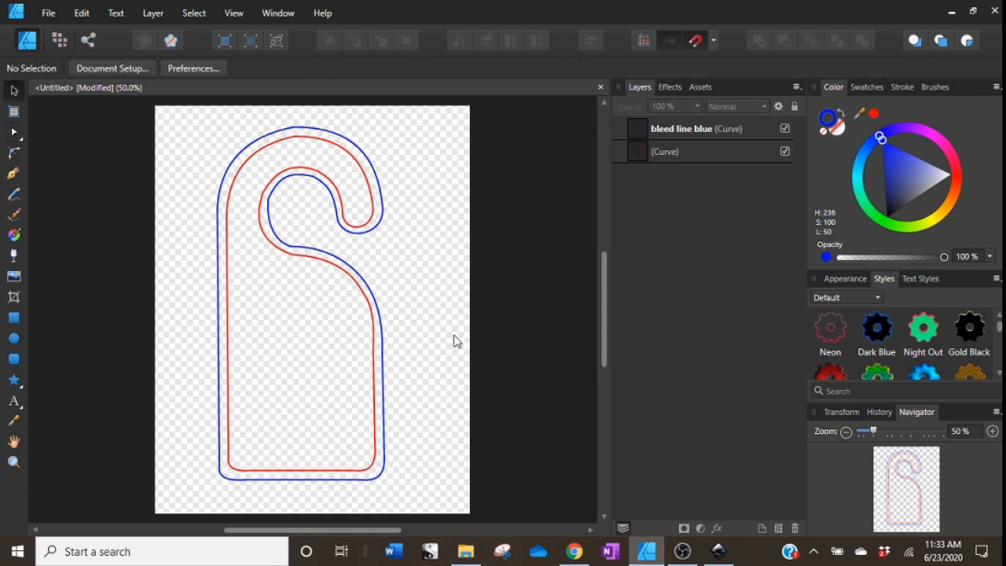
click(383, 357)
click(402, 358)
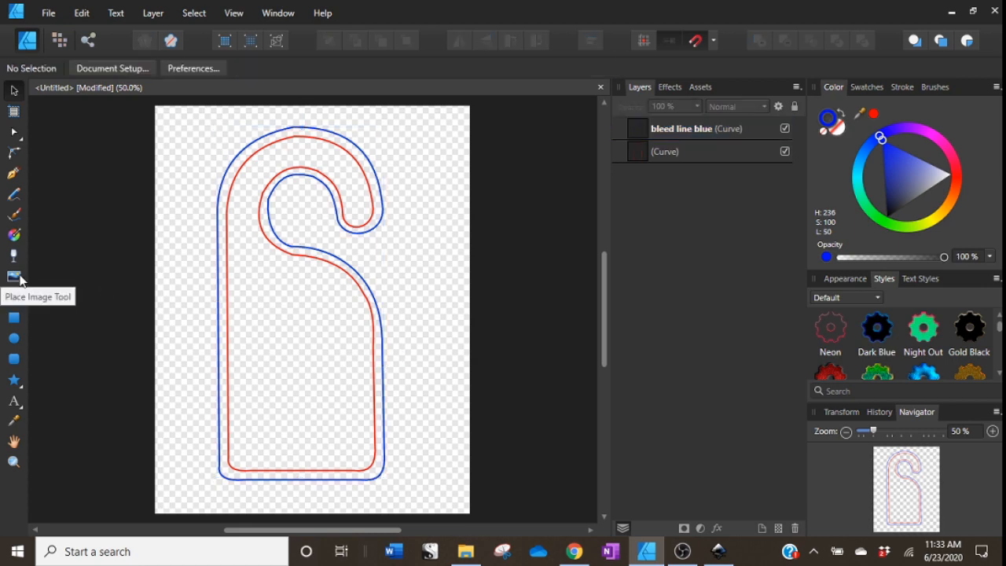
key(ctrl+o)
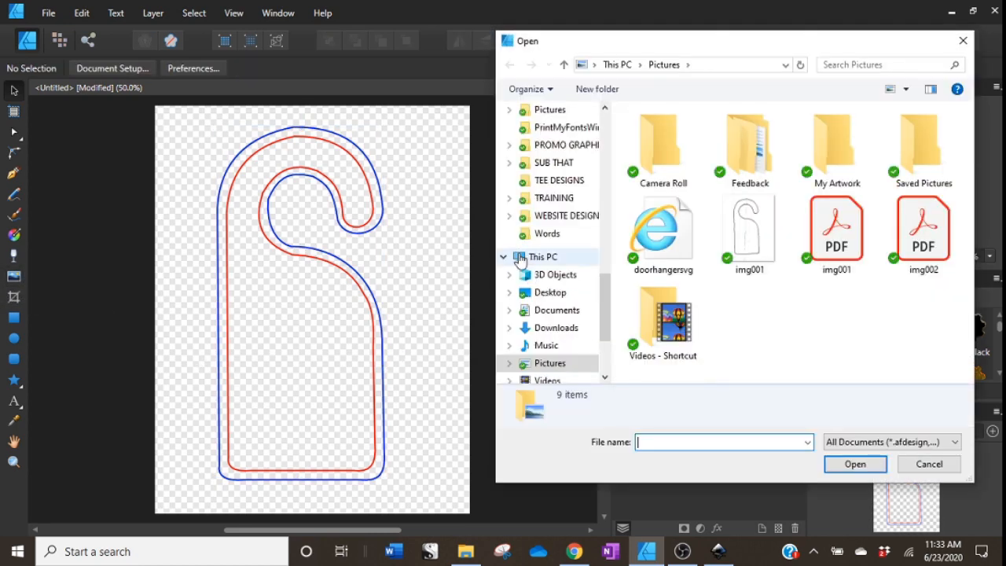
scroll(579, 197, up, 5)
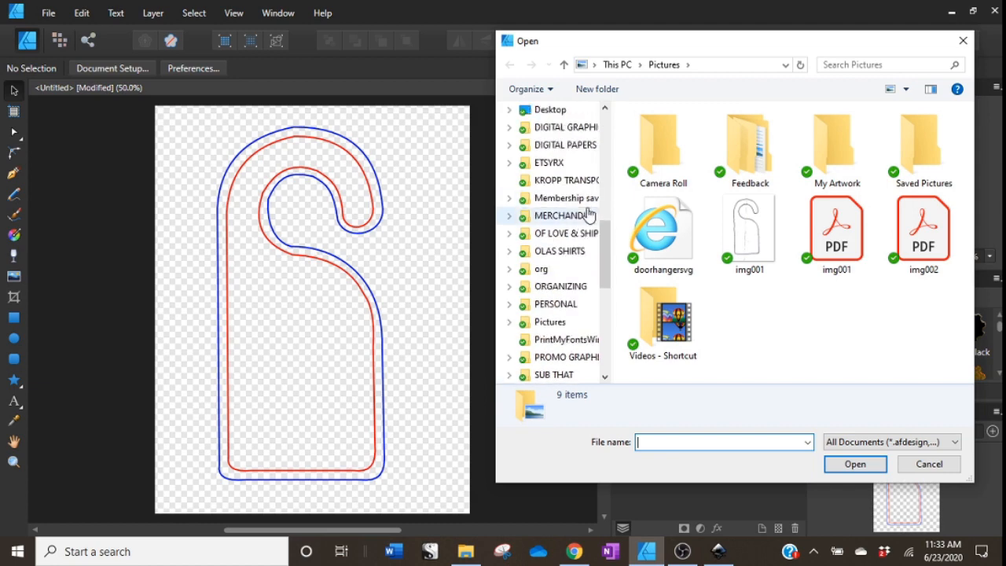
click(565, 198)
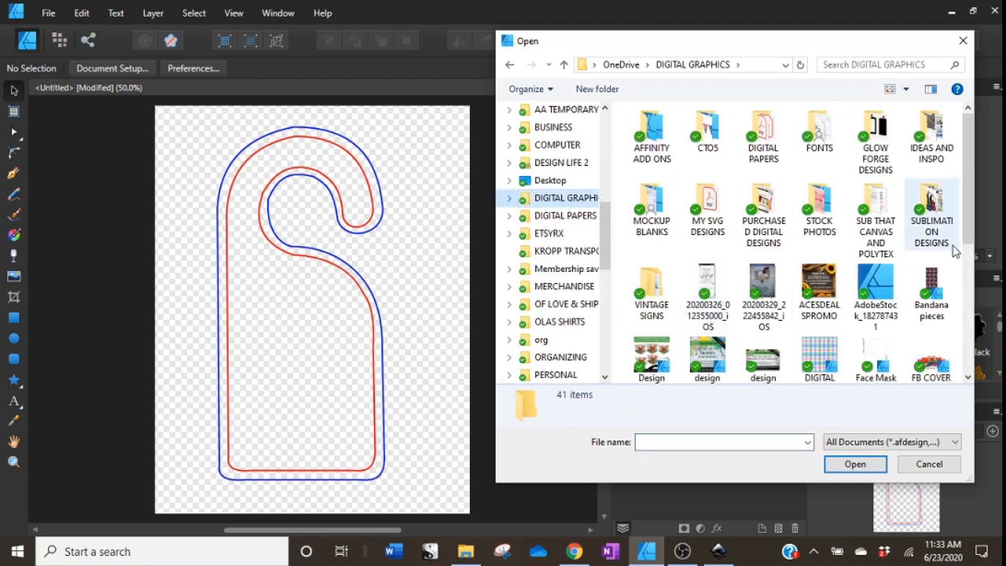
drag(963, 181, 963, 216)
scroll(919, 213, up, 2)
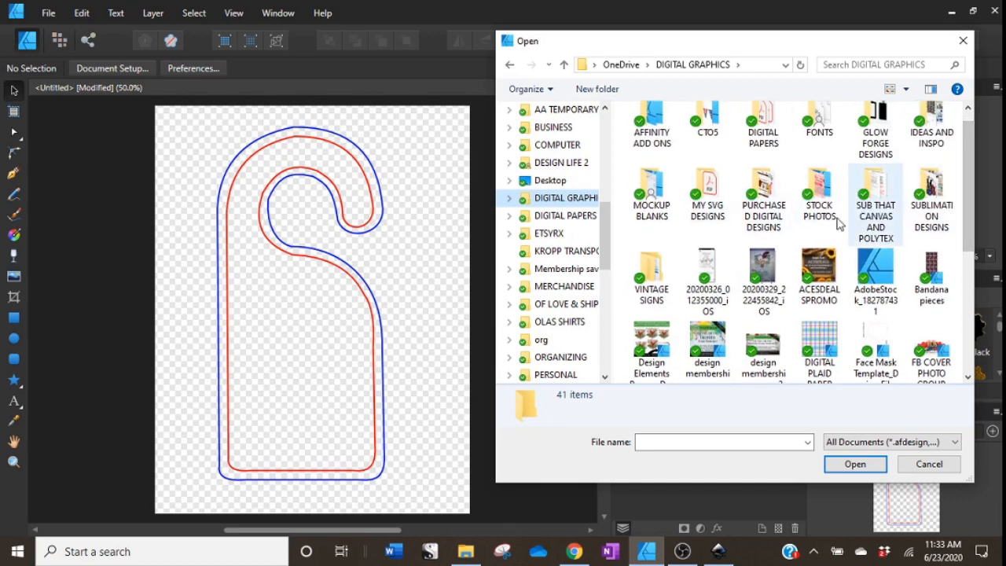
double_click(765, 154)
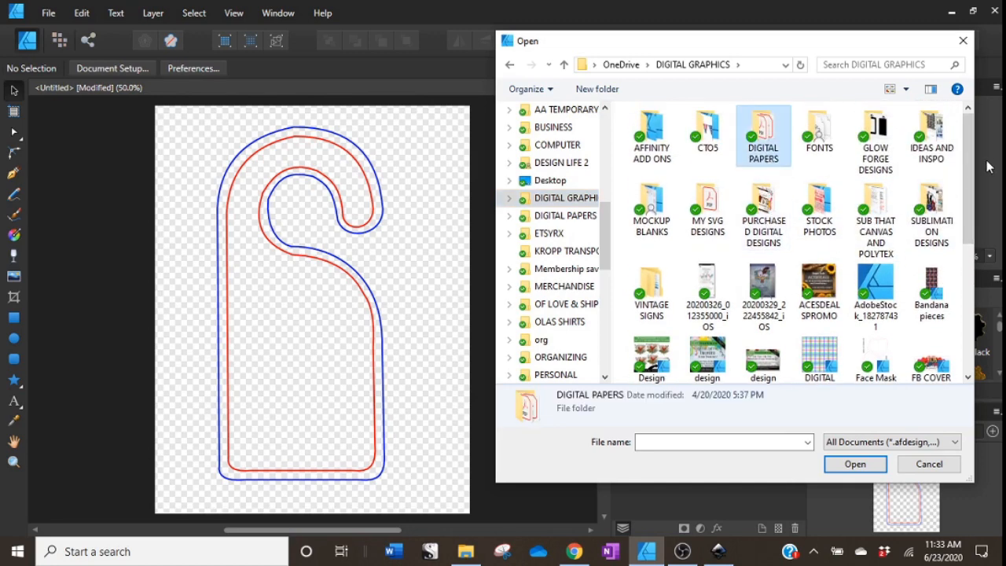
drag(968, 157, 964, 256)
double_click(819, 245)
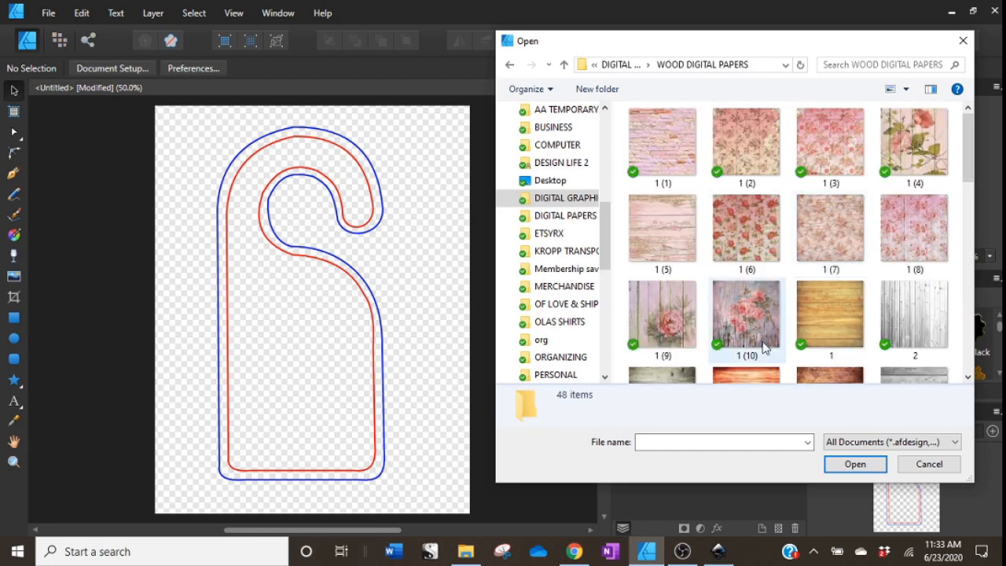
drag(968, 169, 966, 299)
click(835, 272)
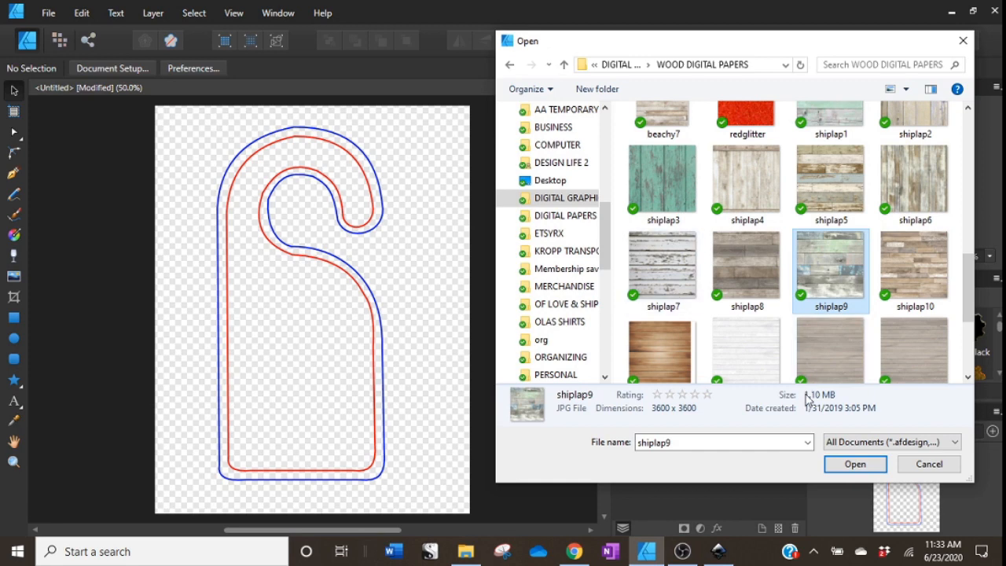
click(853, 464)
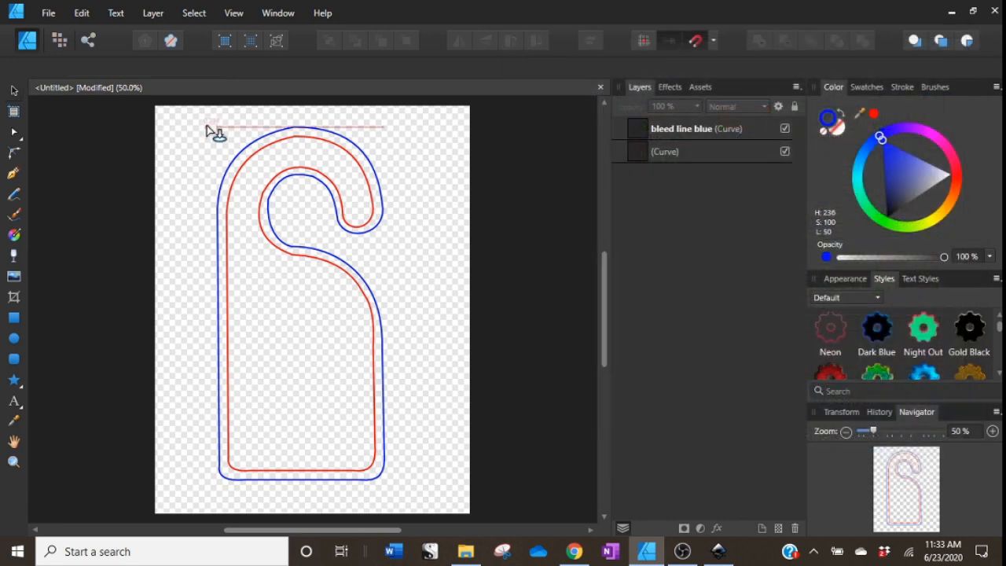
drag(202, 117, 501, 516)
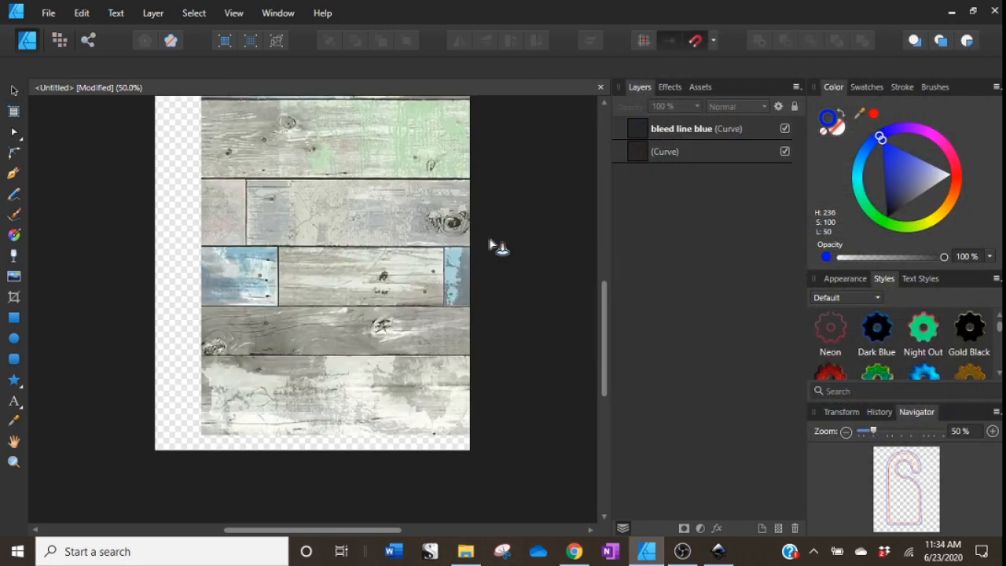
Shift the wood image to cover the page and clip it inside the bleed line blue curve.
drag(450, 269, 382, 273)
scroll(385, 278, up, 2)
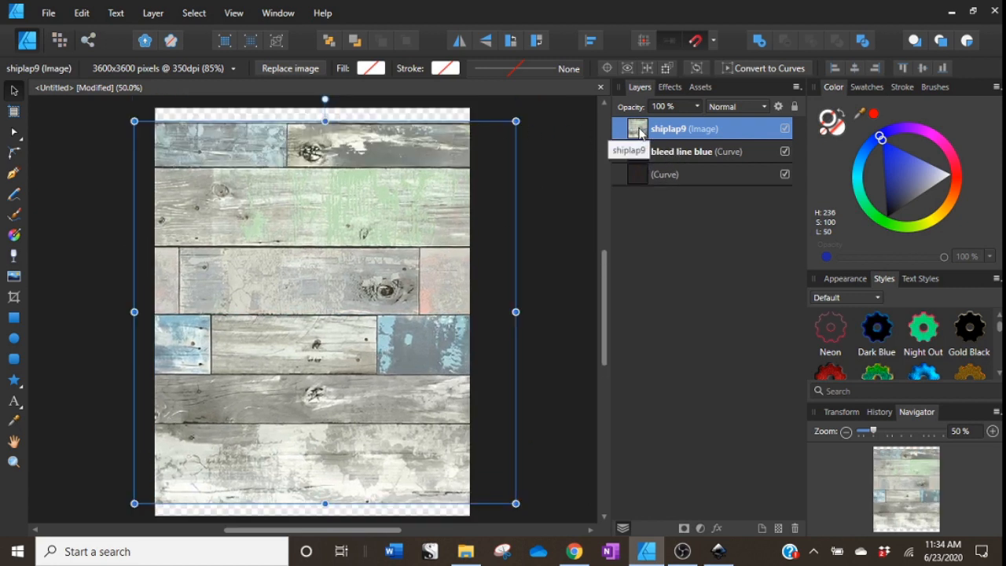
drag(638, 134, 649, 160)
drag(640, 161, 678, 155)
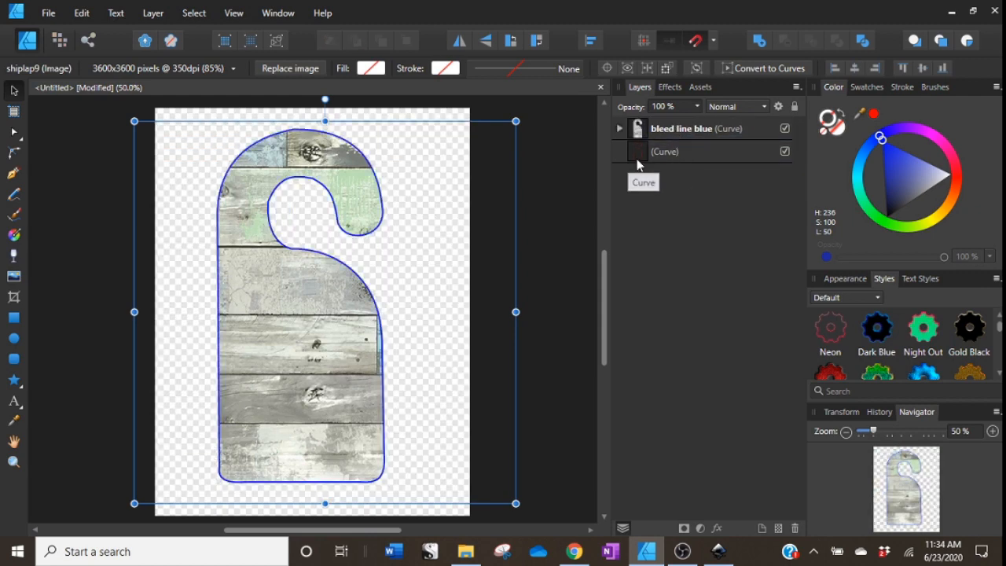
Bring the red curve layer to the front above the clipped wood background.
click(663, 158)
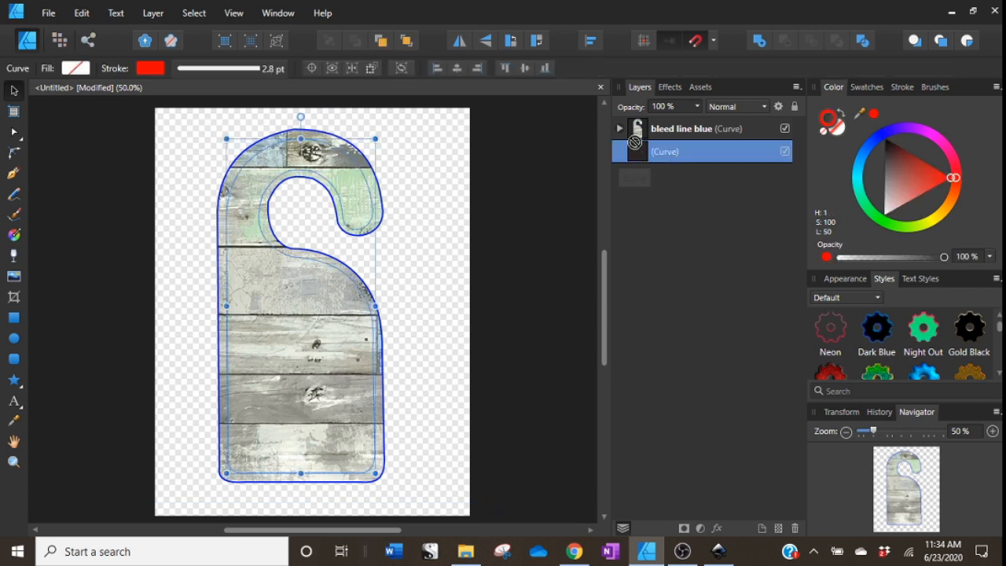
key(ctrl+shift+bracketright)
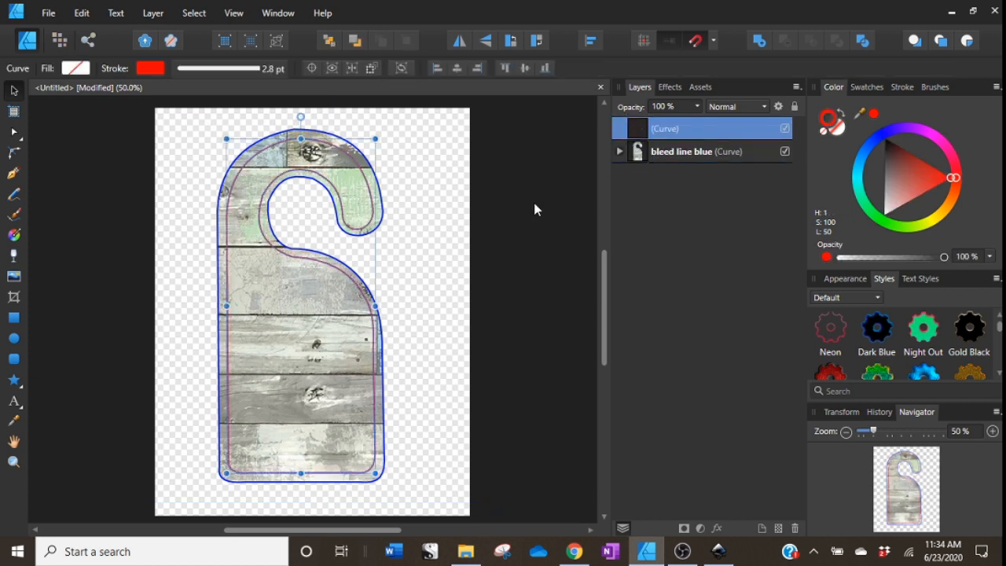
click(524, 231)
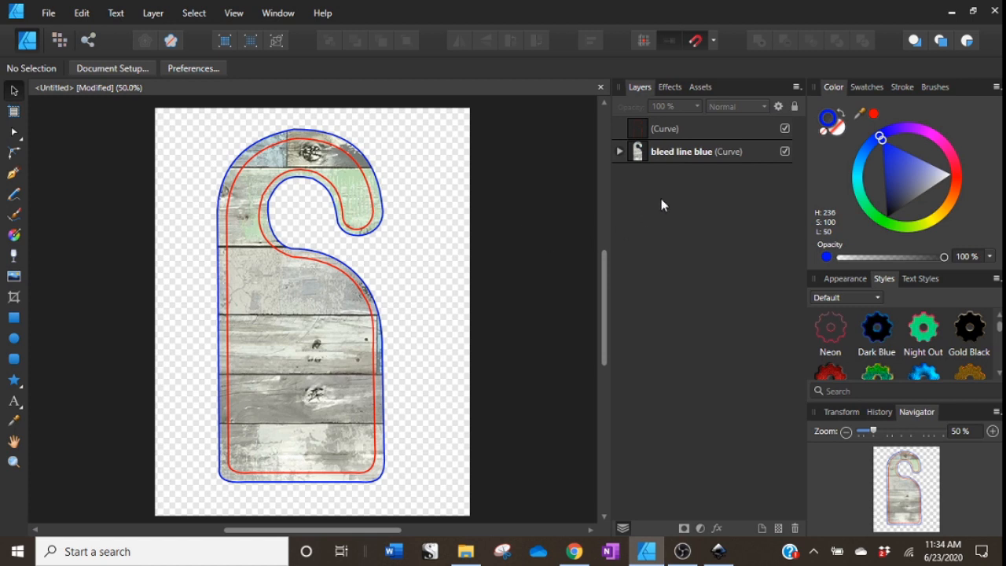
Place the PUT MY MEAT IN YOUR MOUTH_OLAS design above the bleed line layer, sized over the hanger's lower body.
click(678, 151)
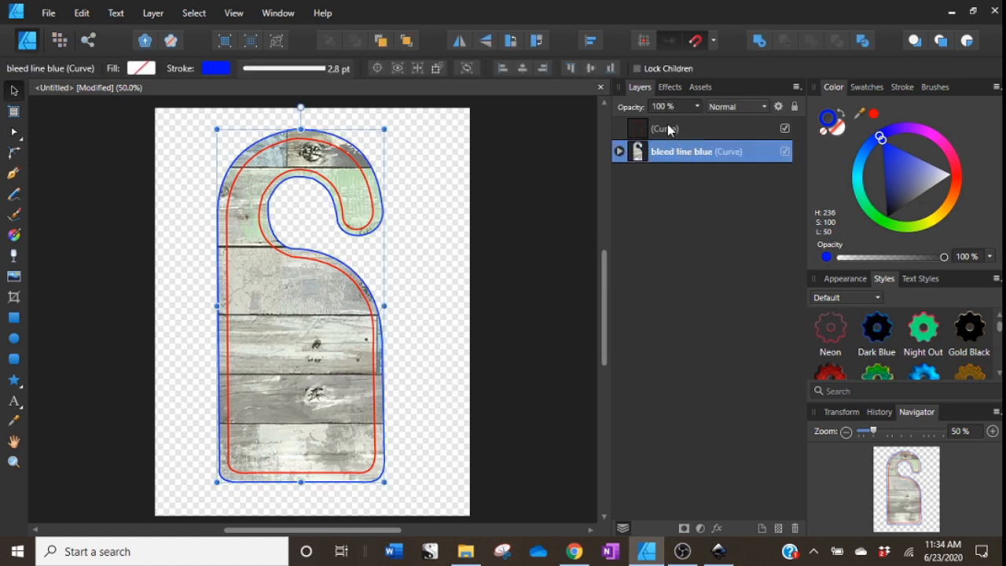
click(673, 129)
click(673, 154)
click(14, 276)
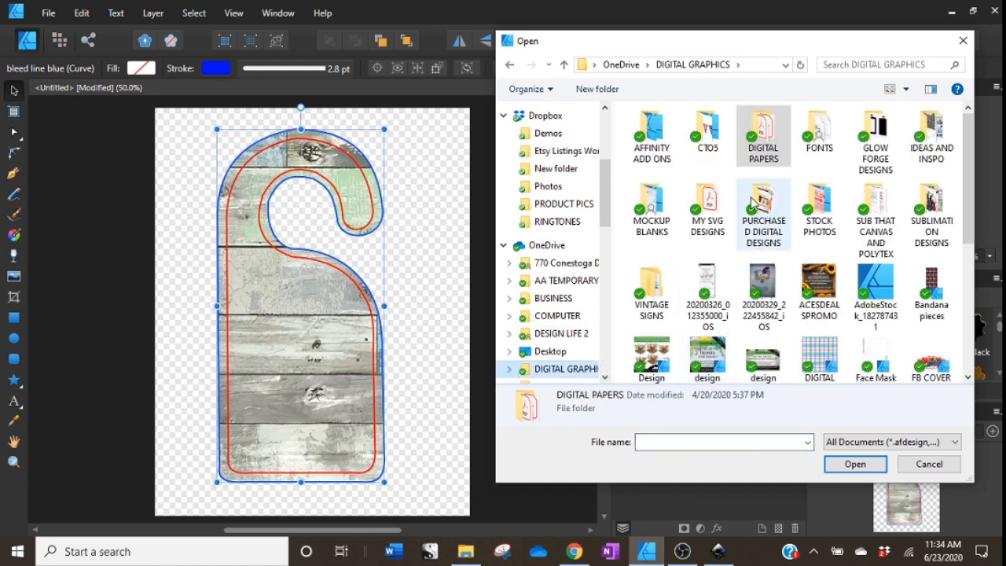
double_click(931, 213)
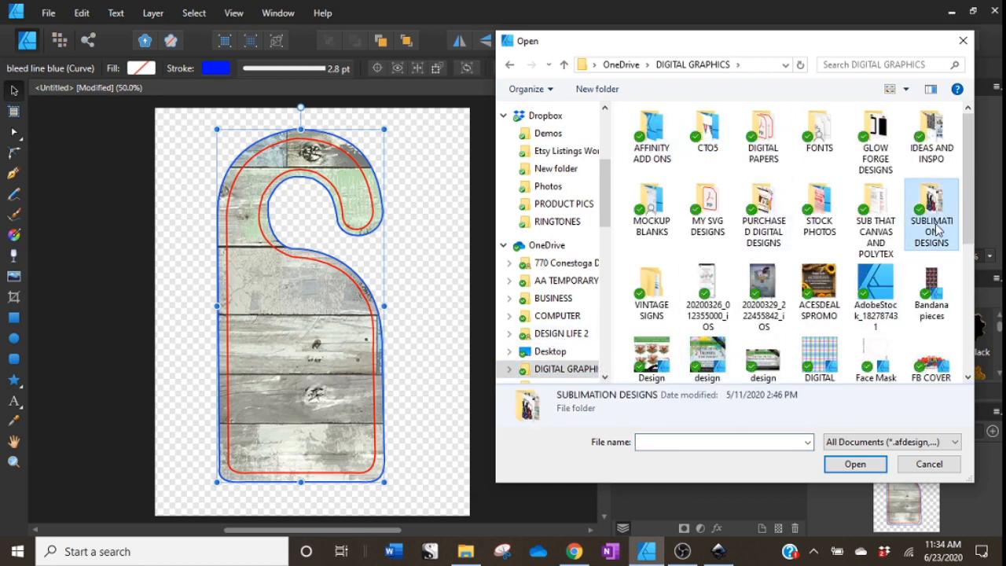
double_click(651, 160)
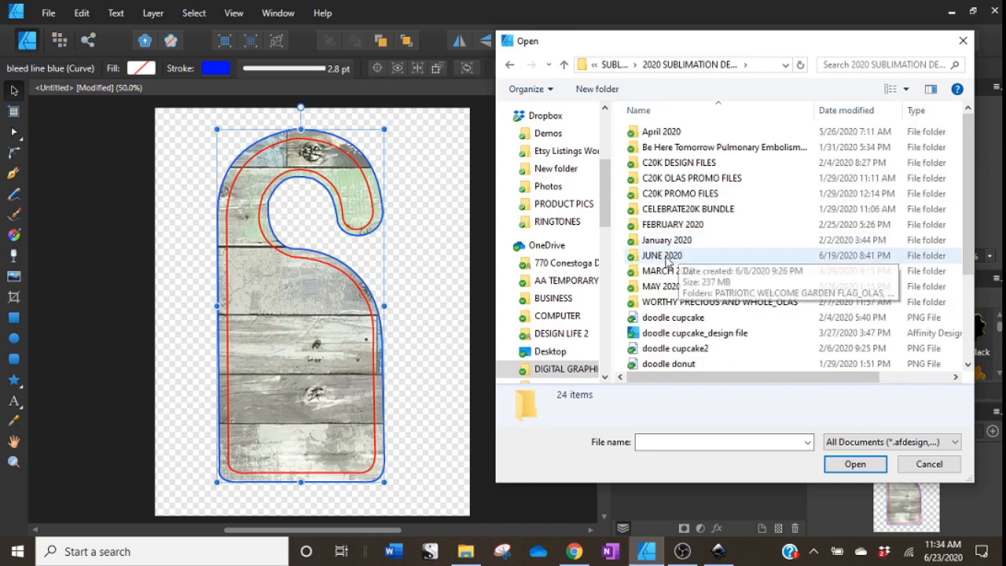
double_click(667, 259)
double_click(679, 148)
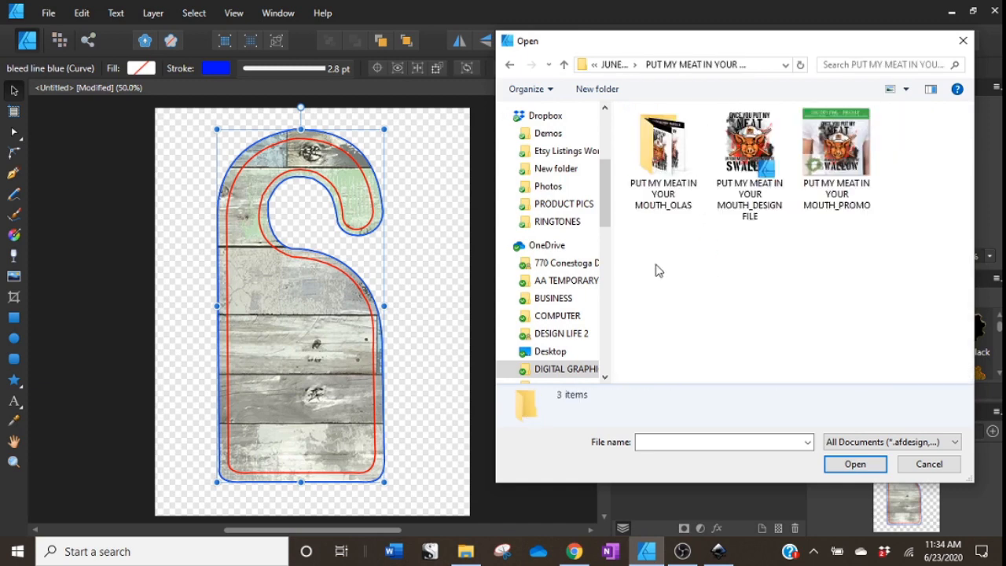
click(670, 200)
click(688, 284)
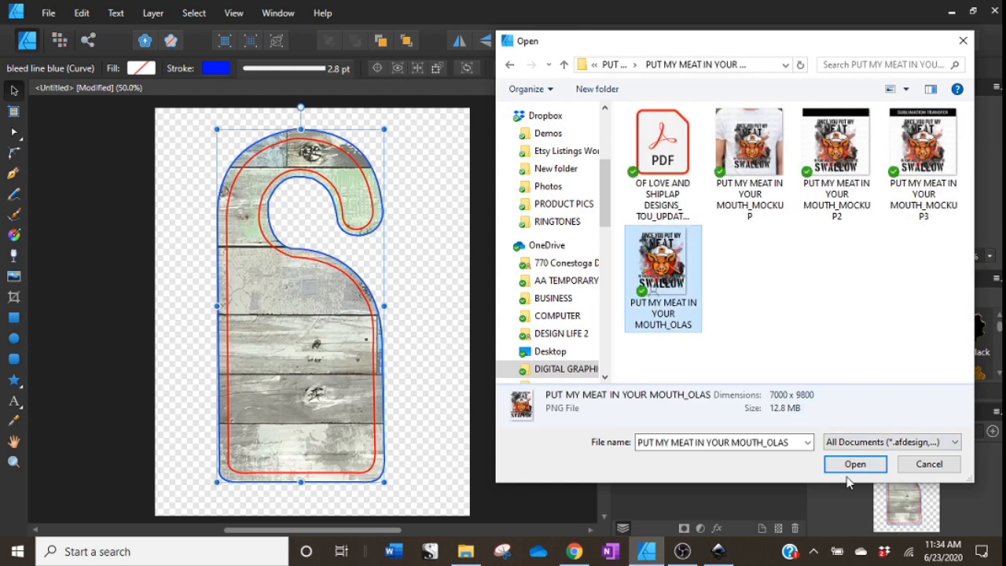
click(855, 463)
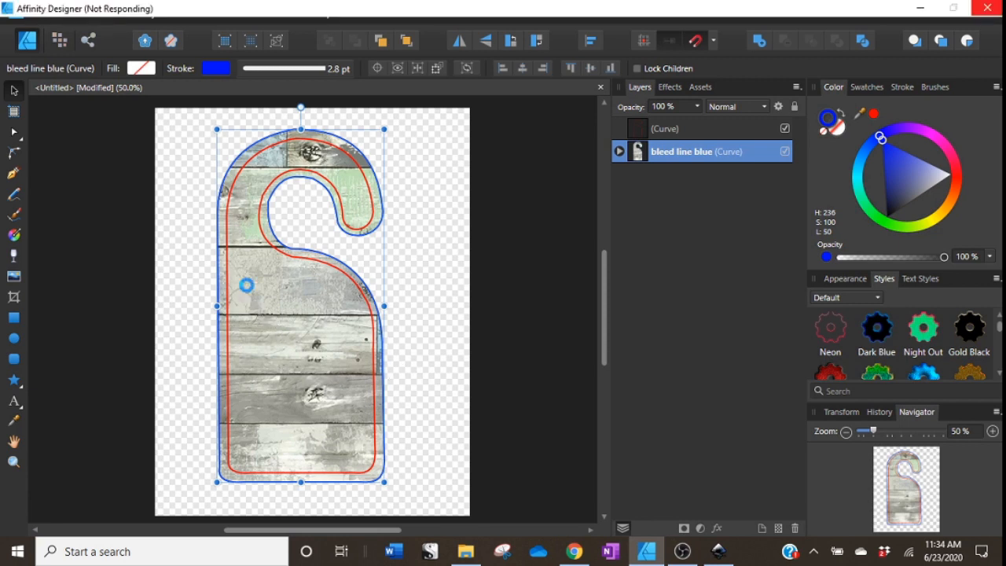
drag(247, 285, 325, 515)
Move the design to center it horizontally on the door hanger's lower body.
drag(344, 386, 317, 399)
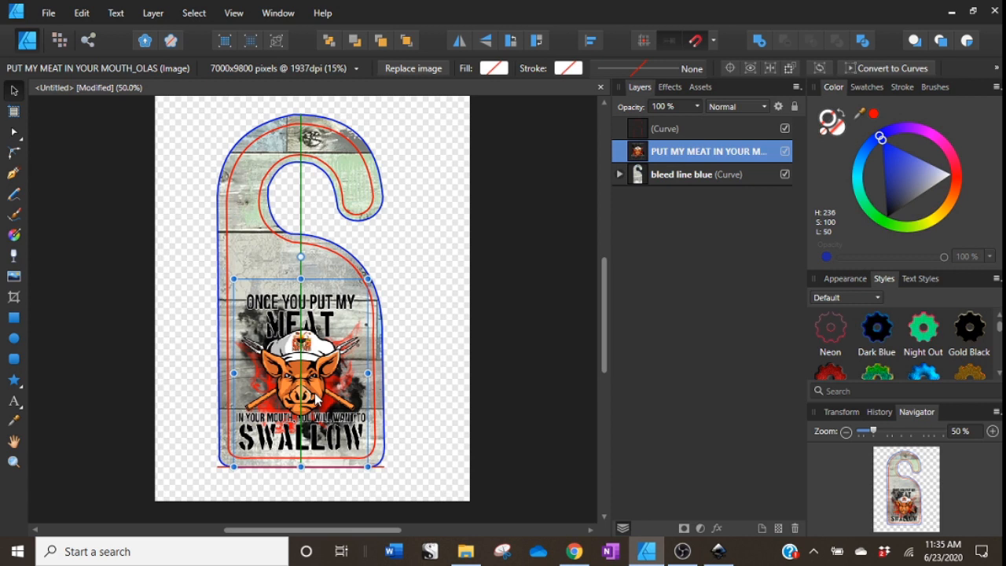
drag(315, 399, 315, 399)
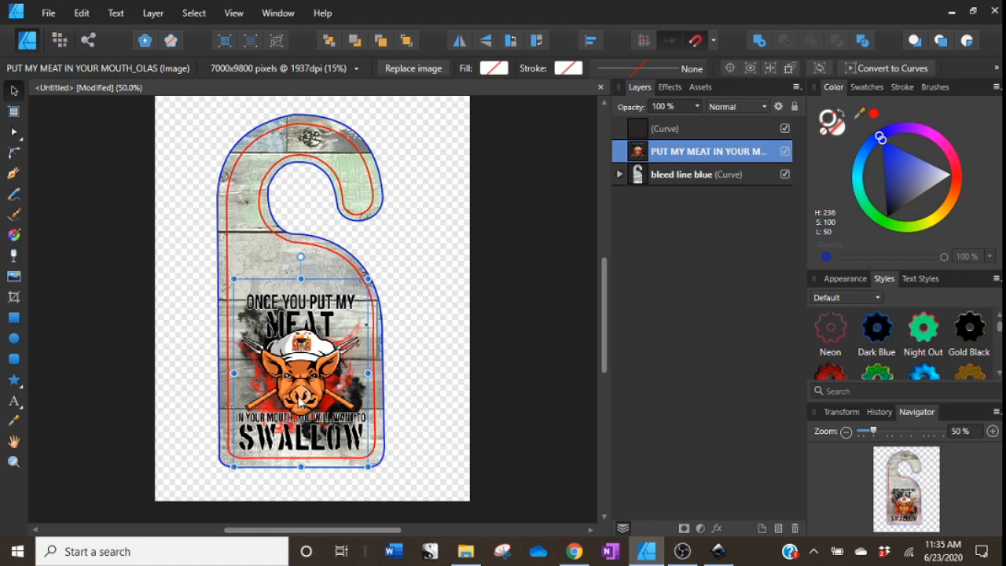
drag(300, 399, 321, 405)
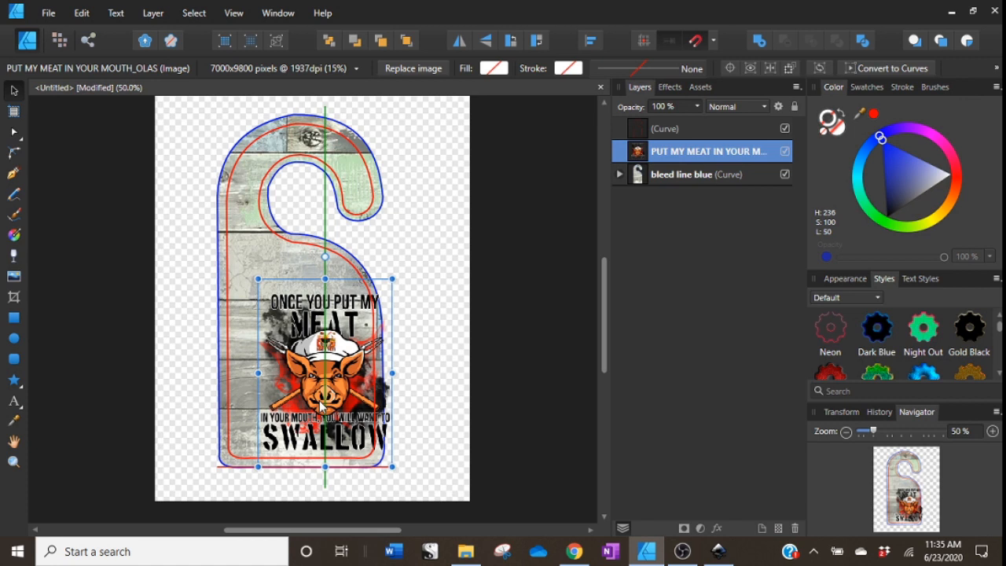
drag(321, 406, 316, 406)
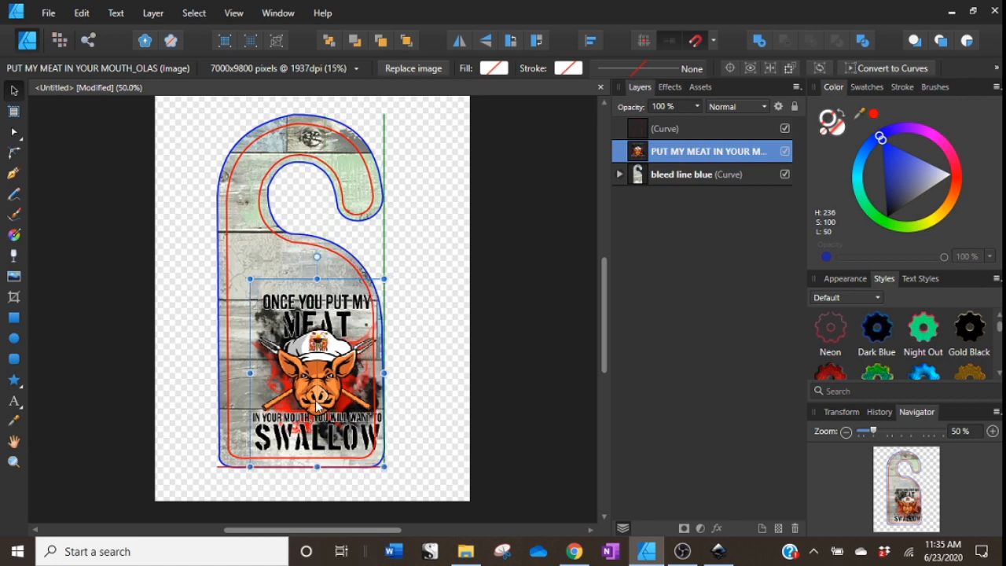
drag(316, 405, 311, 405)
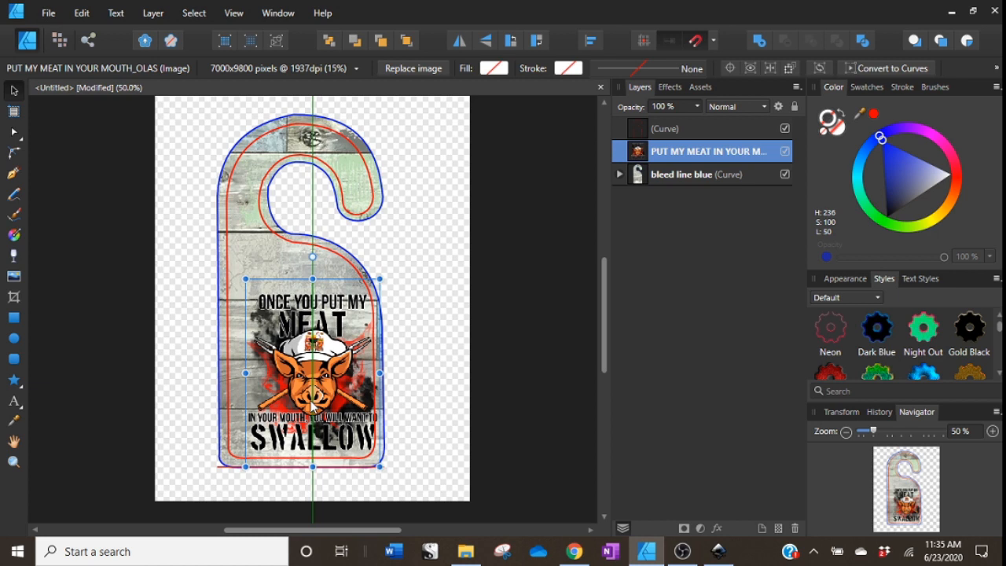
drag(312, 406, 300, 399)
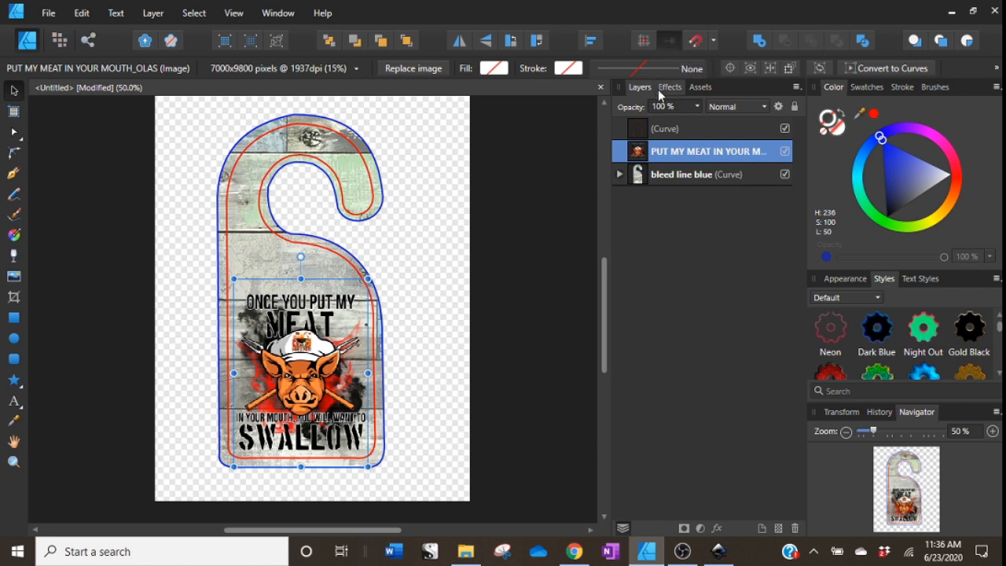
Hide the red curve layer to preview the design inside the blue bleed outline.
click(527, 250)
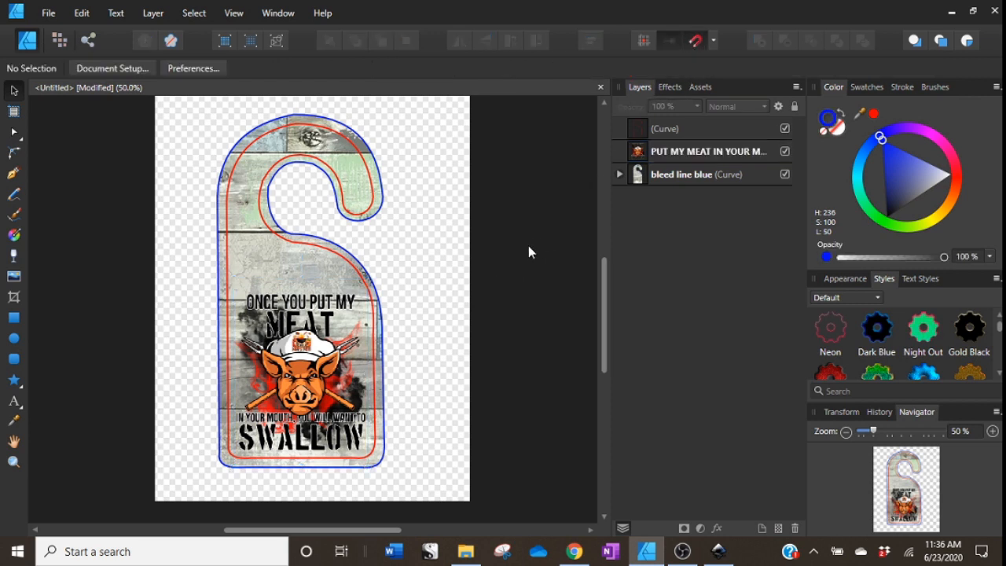
click(696, 131)
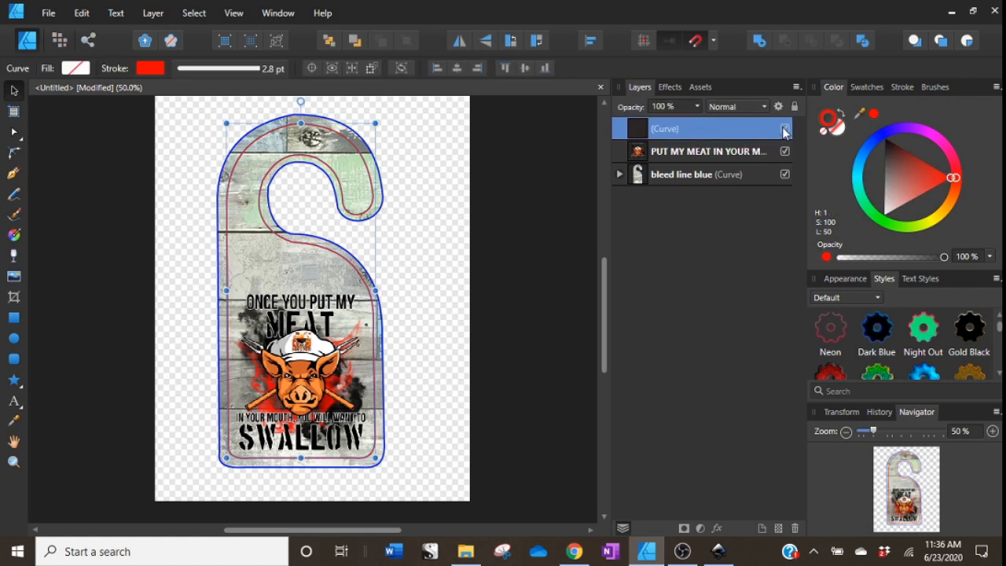
click(785, 129)
click(413, 250)
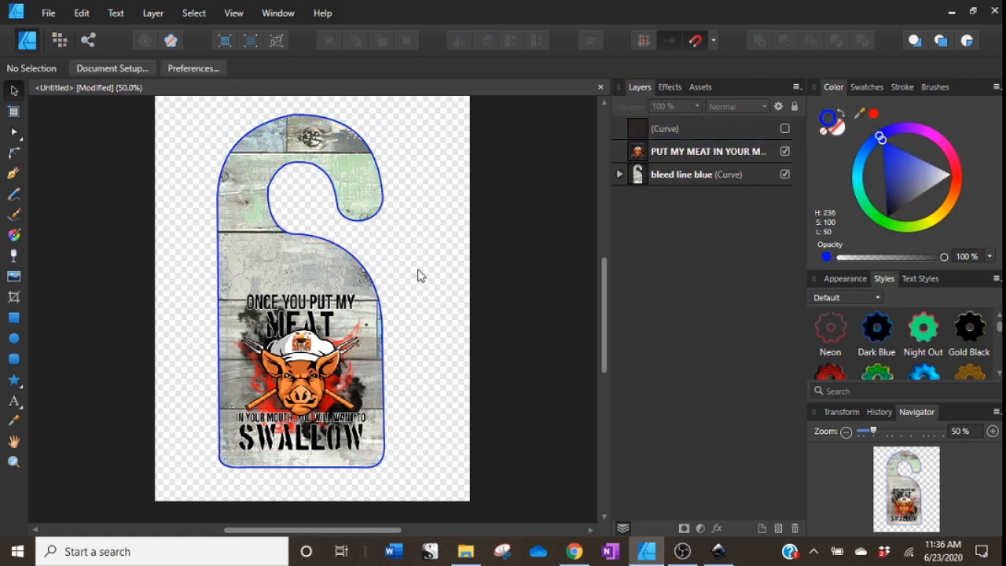